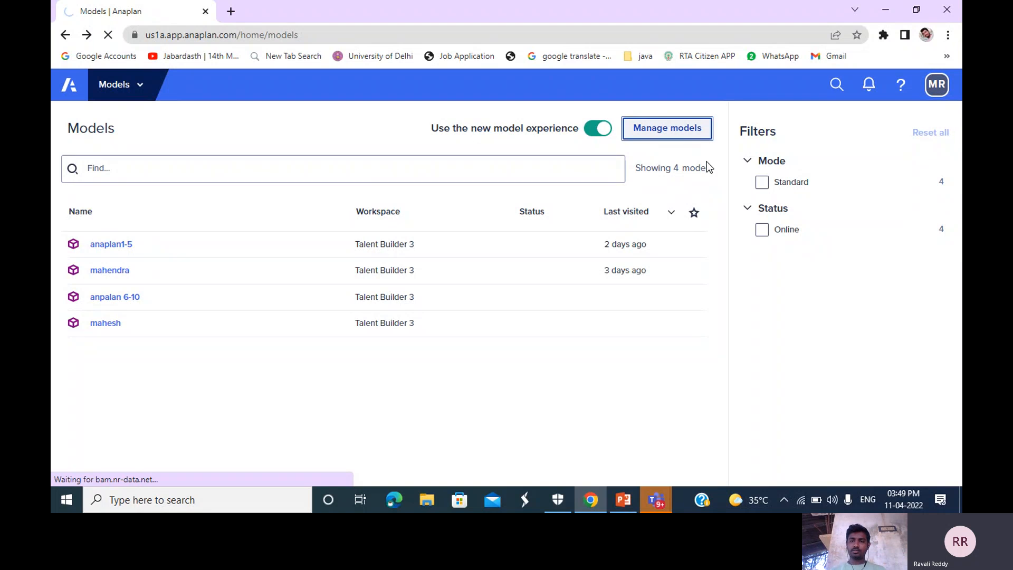
Step: Open model management for the Talent Builder 3 workspace
{"action": "left_click", "coordinate": [938, 385]}
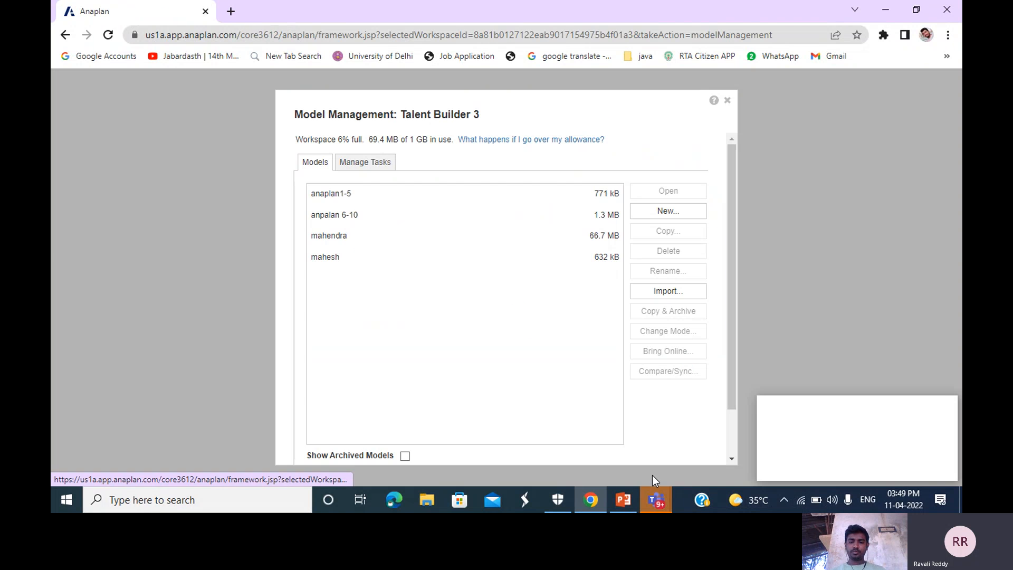
Step: Switch to the PowerPoint presentation and go through its first three slides: the title, Topics and Module
{"action": "left_click", "coordinate": [628, 505]}
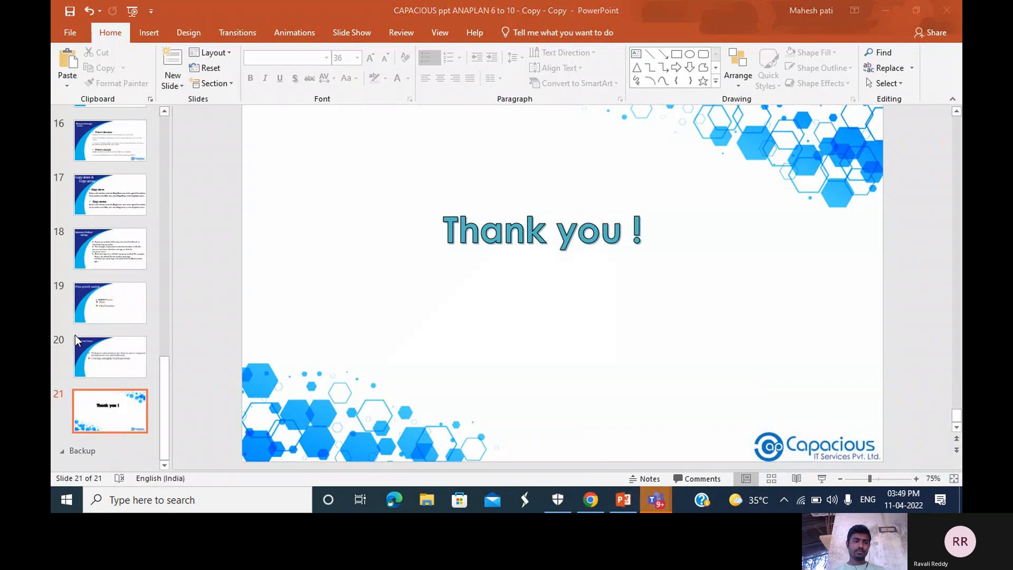
{"action": "scroll", "coordinate": [75, 335], "scroll_direction": "up", "scroll_amount": 15}
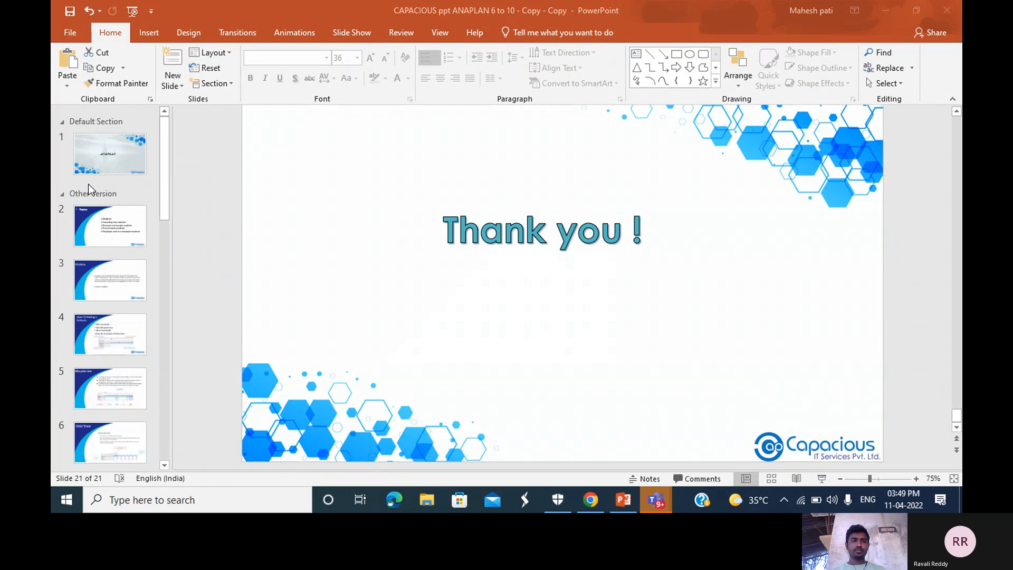
{"action": "left_click", "coordinate": [101, 169]}
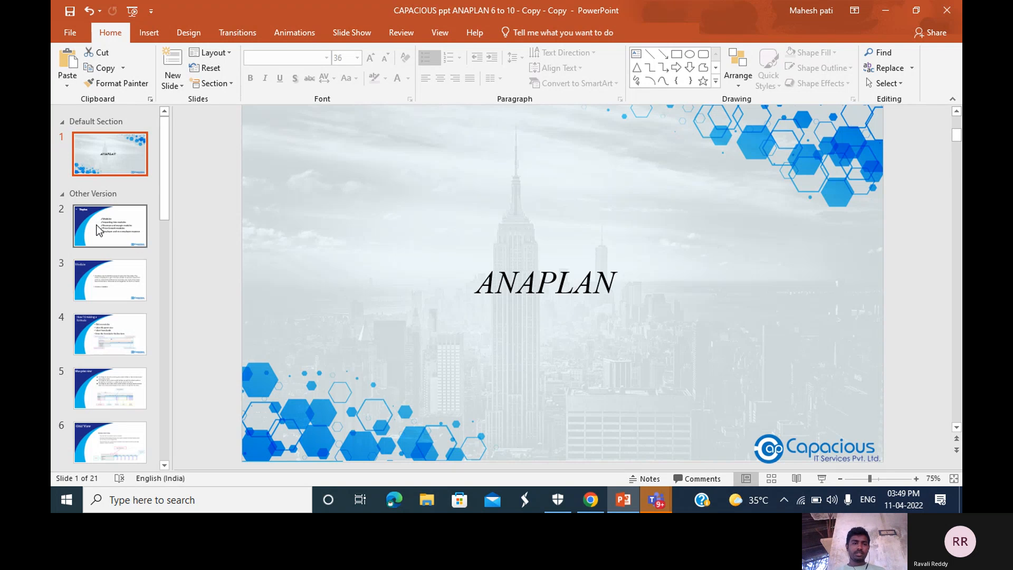
{"action": "left_click", "coordinate": [105, 237]}
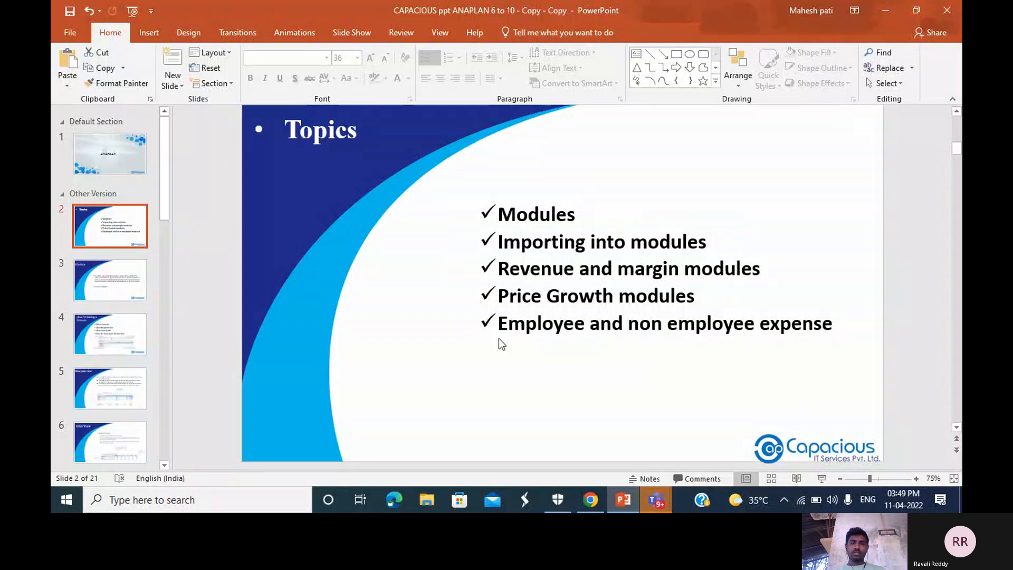
{"action": "left_click", "coordinate": [136, 289]}
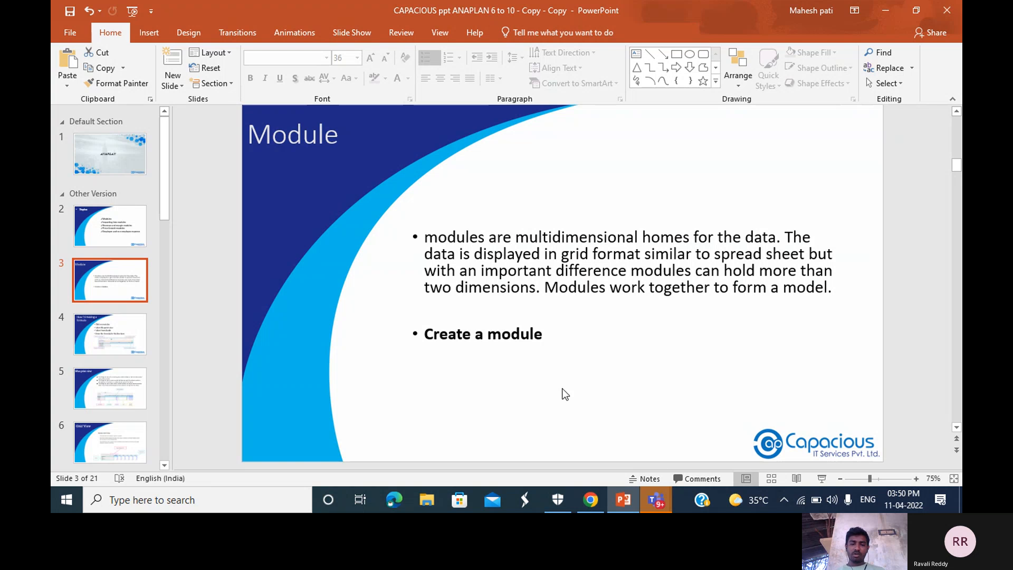
Step: Switch back to Anaplan in Chrome and create a new model named with the presenter's first name followed by 1
{"action": "left_click", "coordinate": [592, 499]}
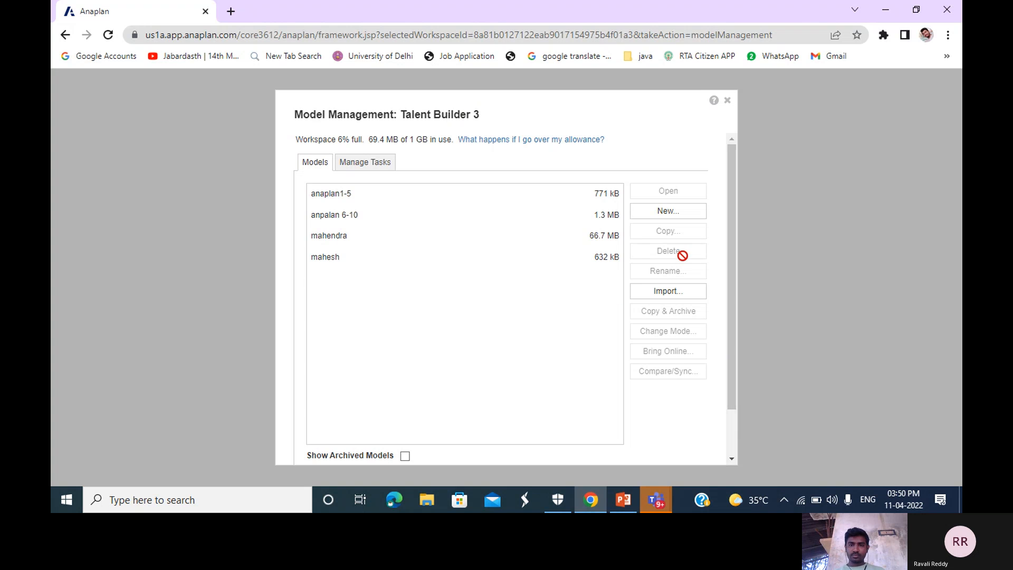
{"action": "left_click", "coordinate": [675, 211]}
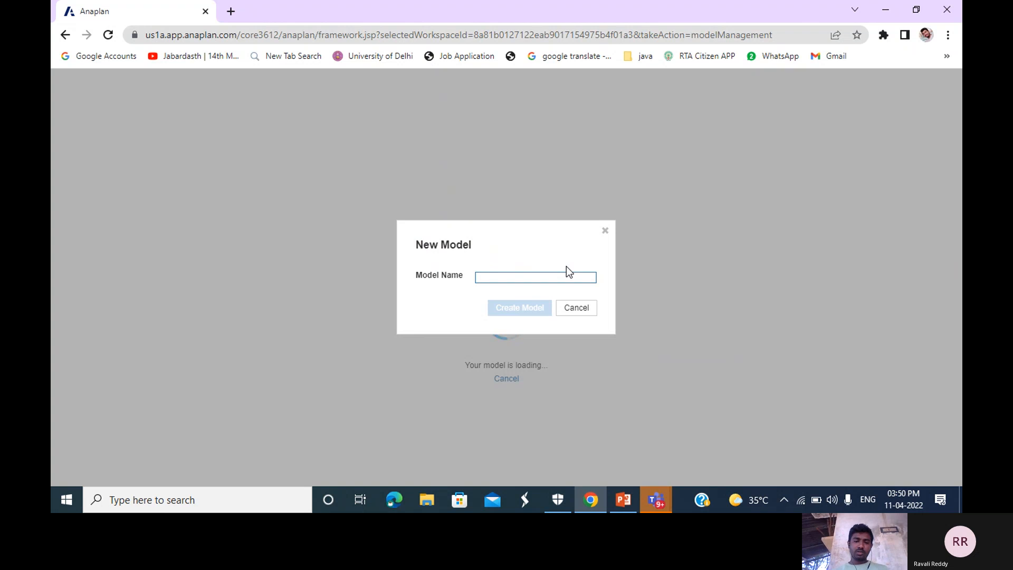
{"action": "type", "text": "Mahesh1"}
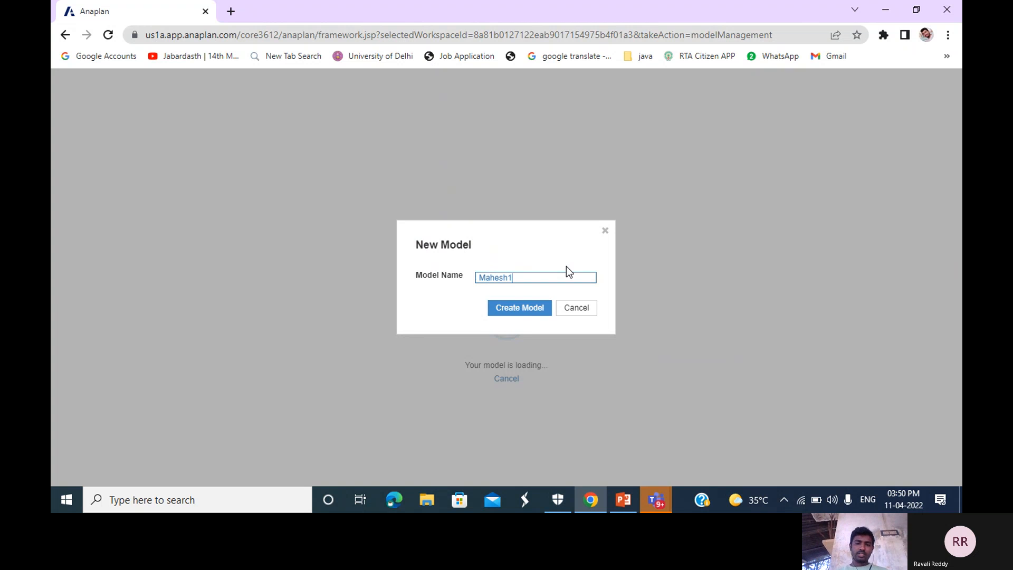
{"action": "left_click", "coordinate": [519, 310]}
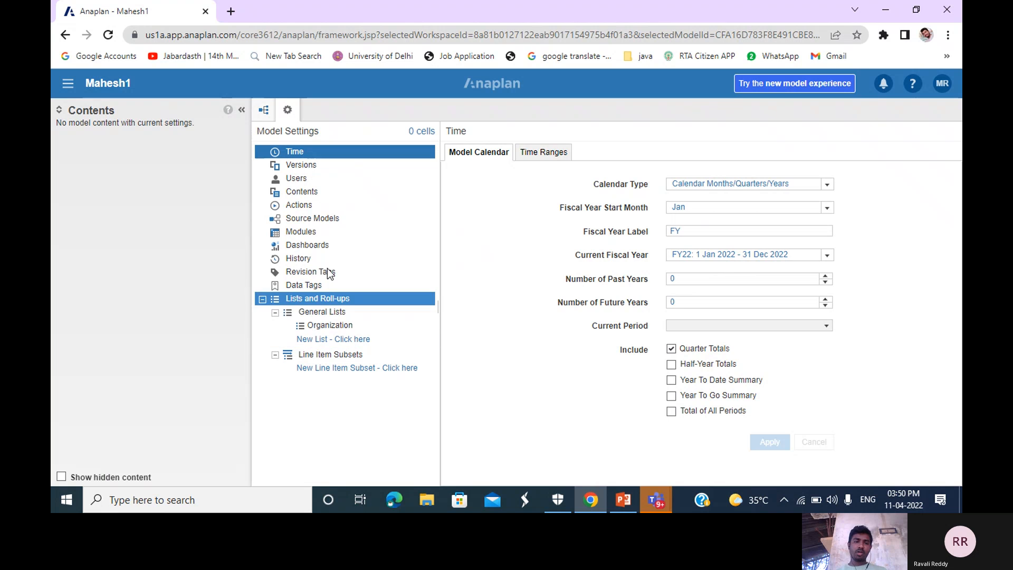
Step: Start a new module in the model settings and name it Hello
{"action": "left_click", "coordinate": [315, 236]}
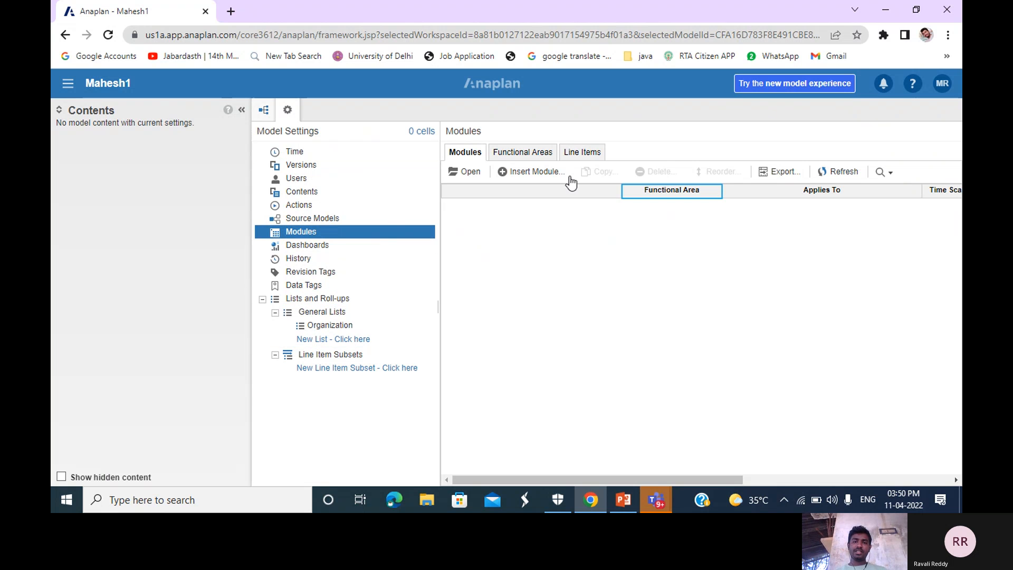
{"action": "left_click", "coordinate": [542, 176]}
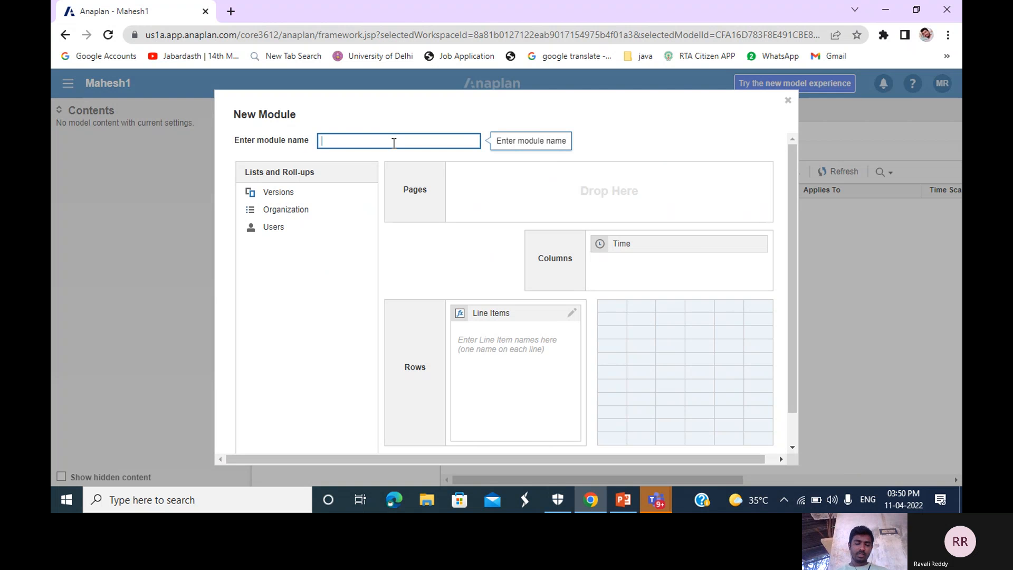
{"action": "type", "text": "Hello"}
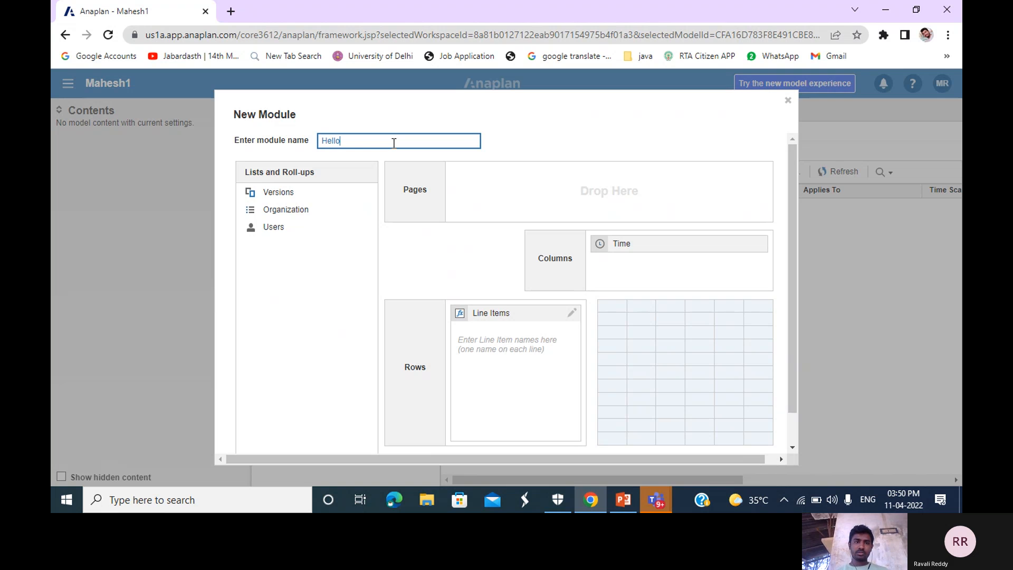
Step: Enter Line-1, line-2 and line-3 as the module's line items and create the module
{"action": "left_click", "coordinate": [504, 350]}
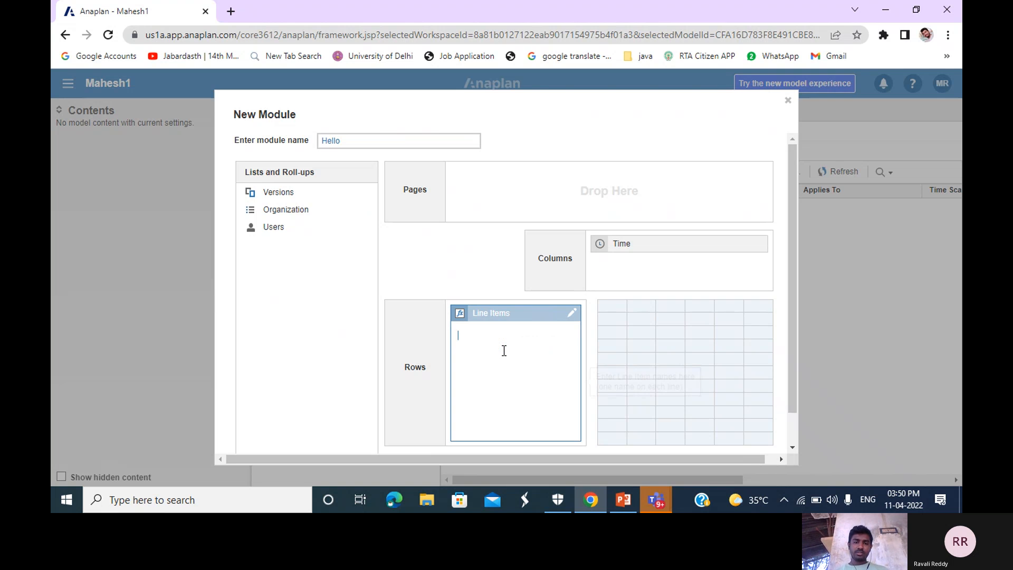
{"action": "type", "text": "Line"}
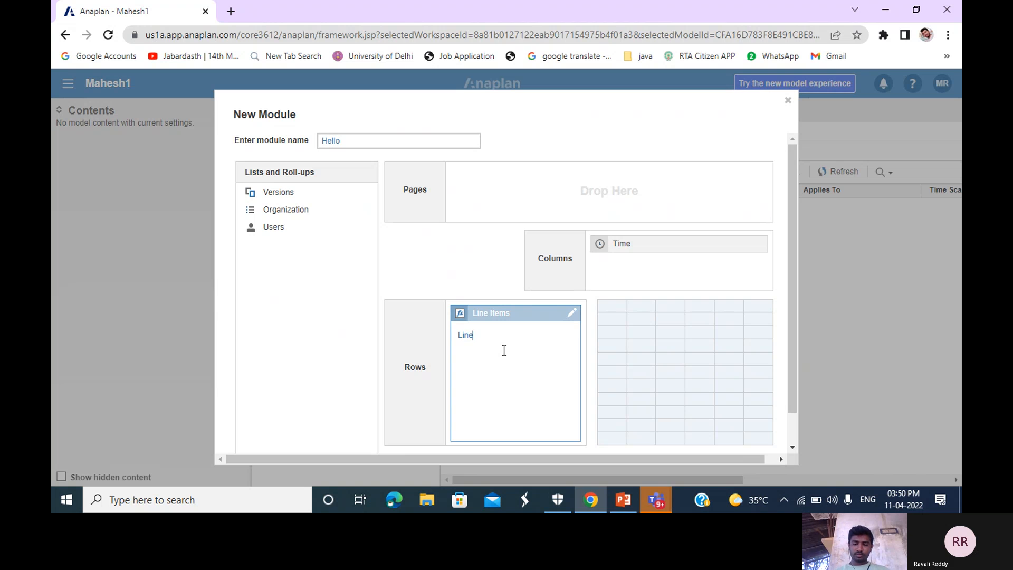
{"action": "type", "text": "-1 lin"}
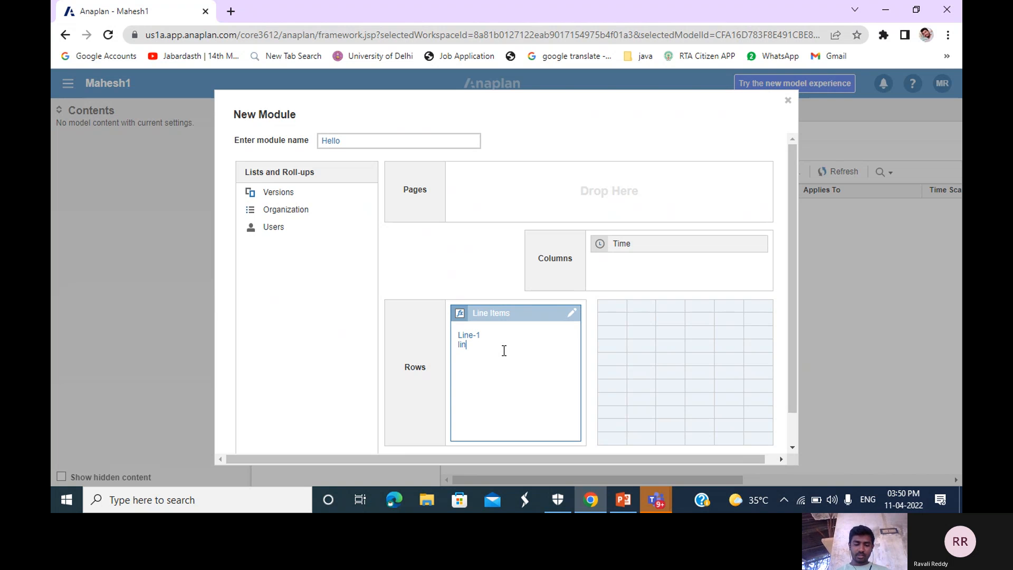
{"action": "type", "text": "e-2 line"}
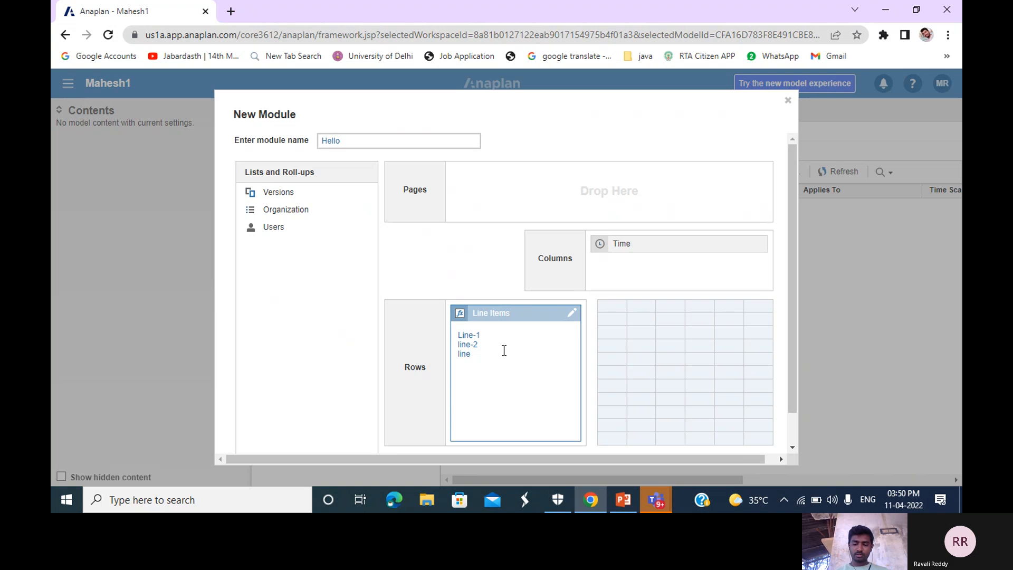
{"action": "type", "text": "-3"}
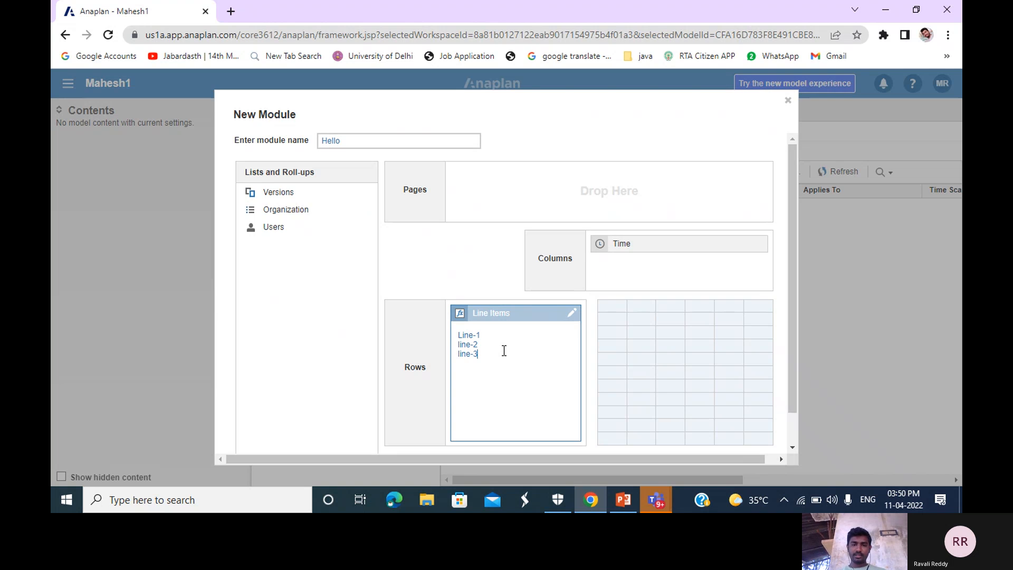
{"action": "scroll", "coordinate": [569, 371], "scroll_direction": "down", "scroll_amount": 1}
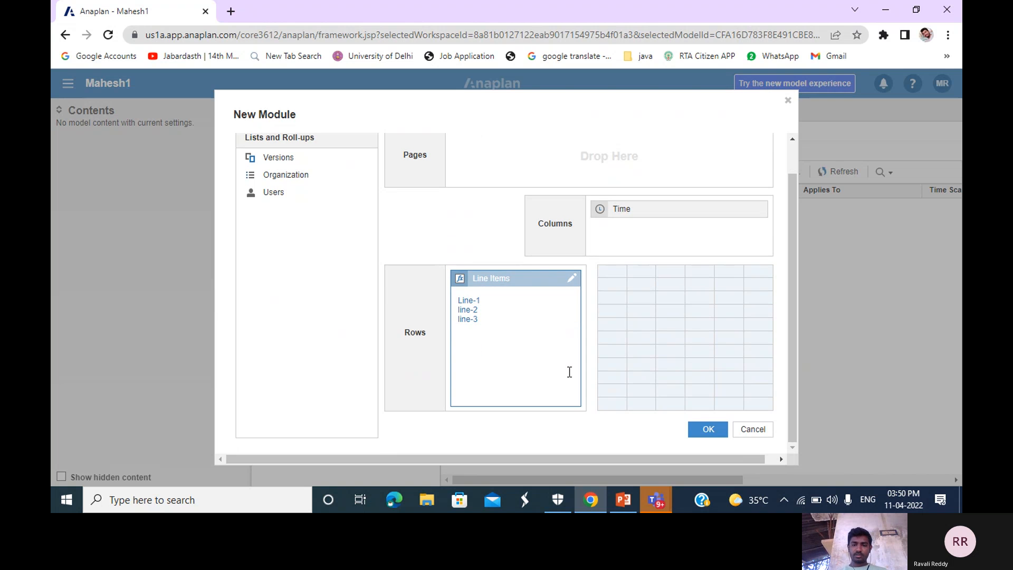
{"action": "left_click", "coordinate": [707, 429]}
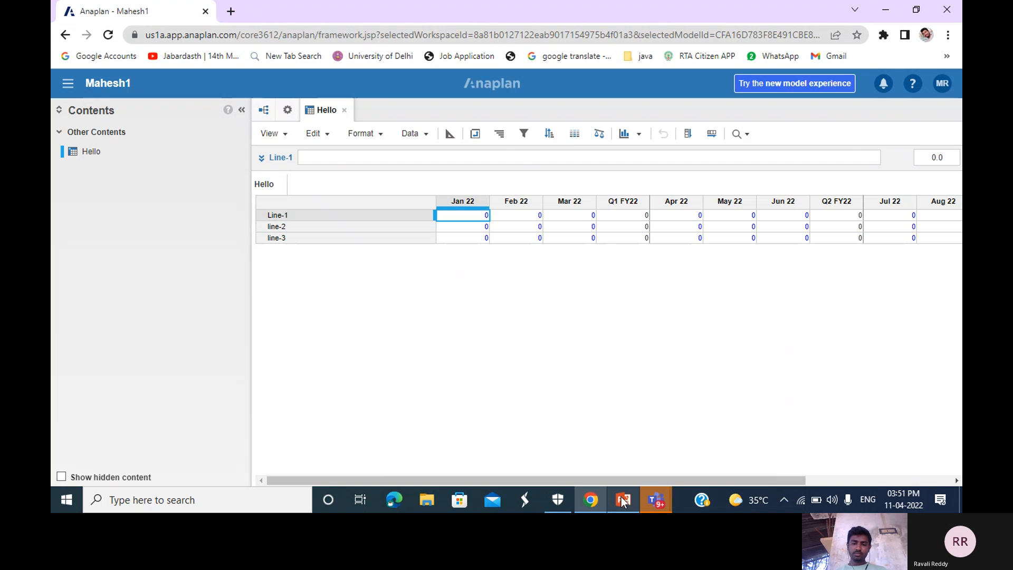
Step: Switch to the PowerPoint presentation and show slide 4 on adding a formula
{"action": "mouse_move", "coordinate": [623, 498]}
{"action": "left_click", "coordinate": [619, 470]}
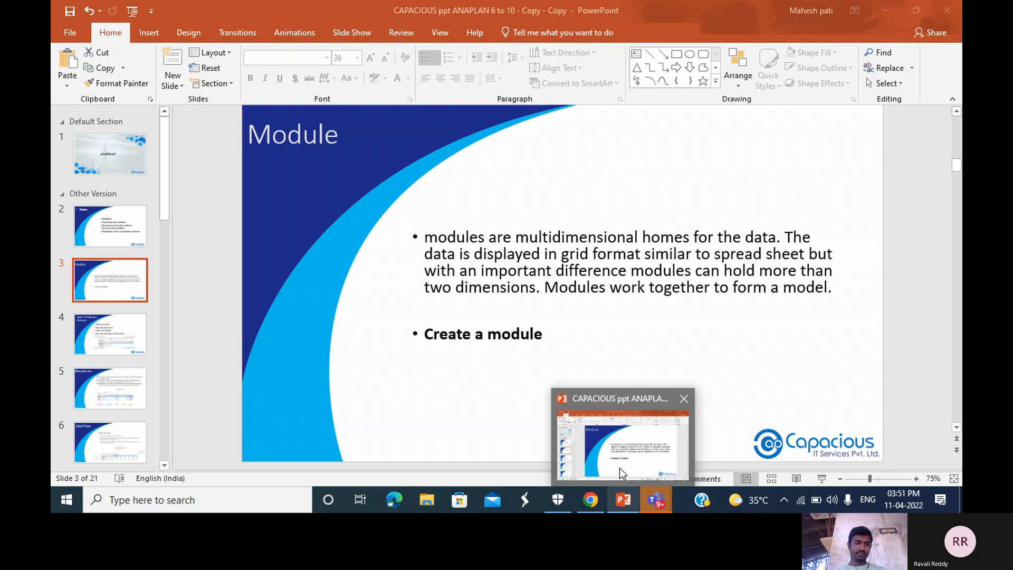
{"action": "left_click", "coordinate": [102, 339]}
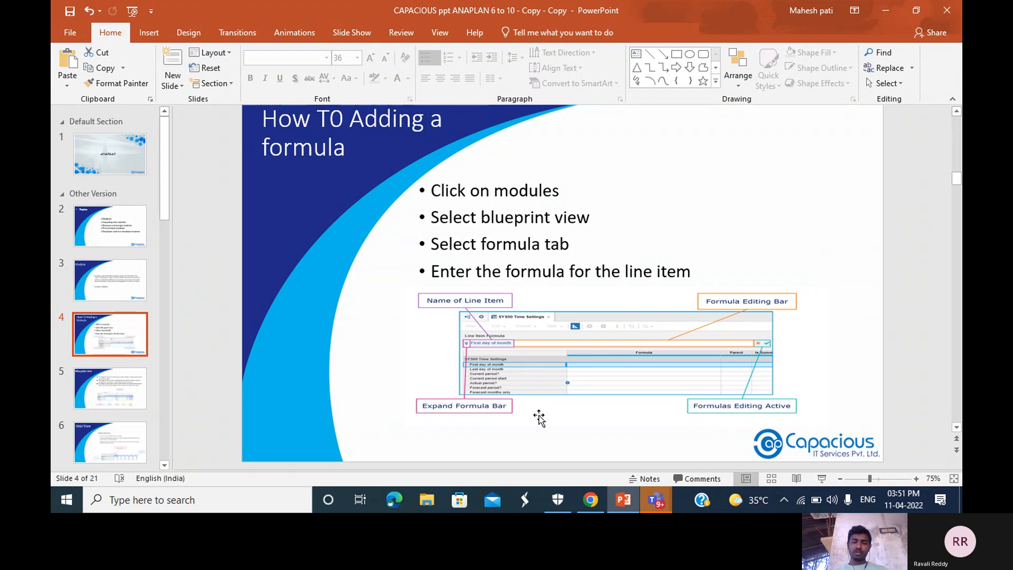
Step: Switch back to Anaplan in Chrome, open the Hello module from the model's modules list and show it in blueprint view
{"action": "mouse_move", "coordinate": [591, 500]}
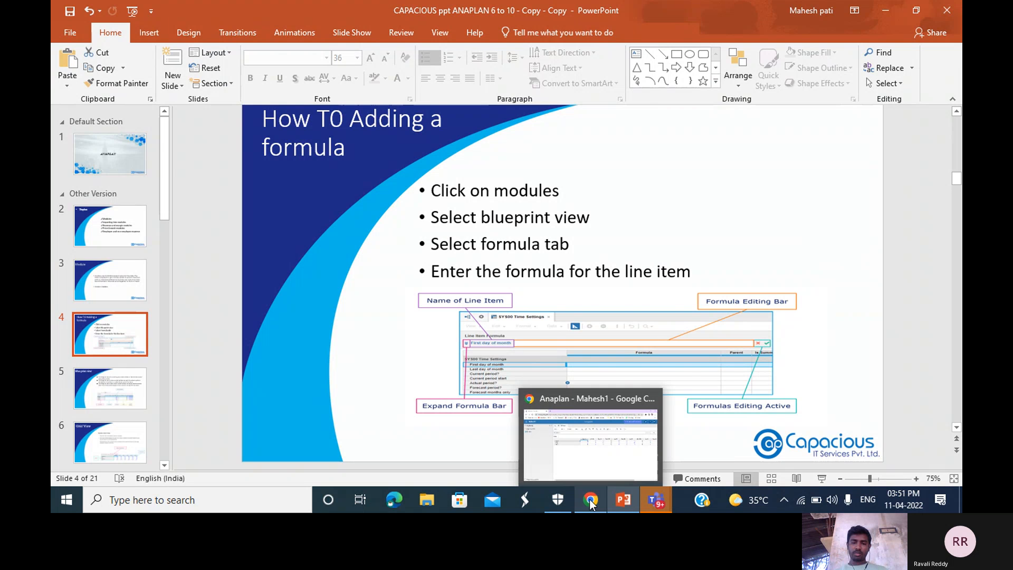
{"action": "left_click", "coordinate": [590, 459]}
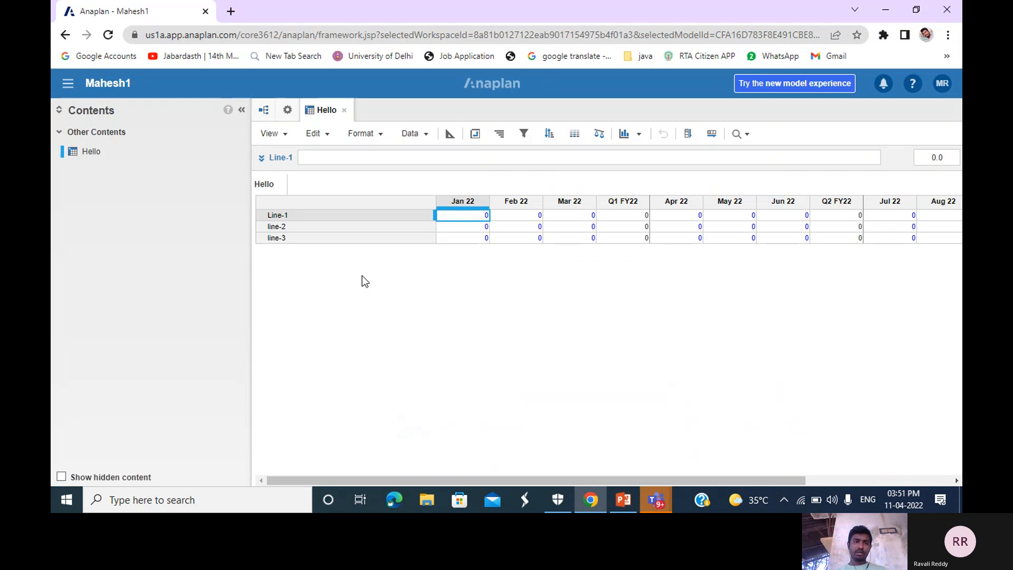
{"action": "left_click", "coordinate": [288, 110]}
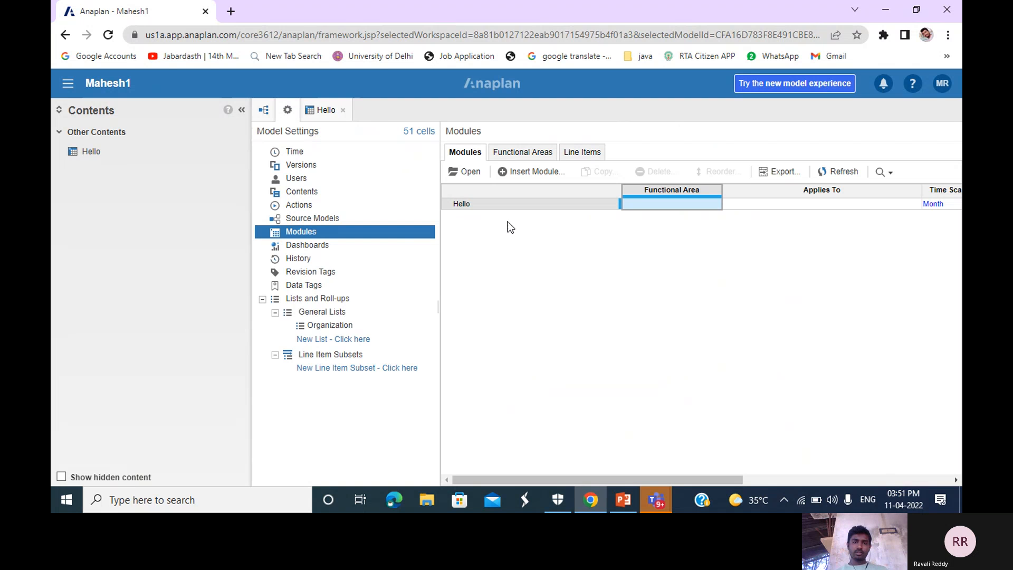
{"action": "left_click", "coordinate": [473, 204]}
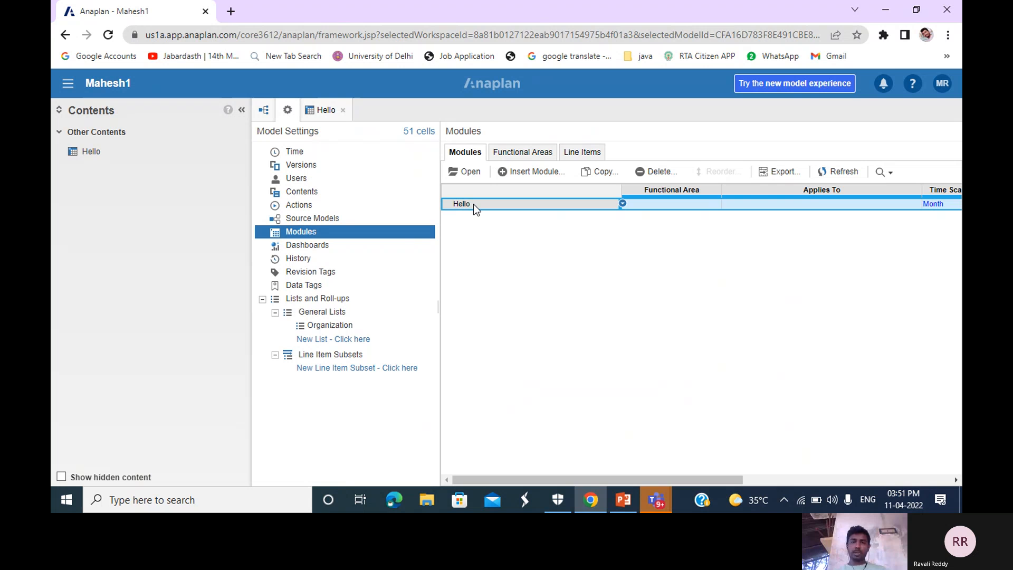
{"action": "left_click", "coordinate": [466, 172]}
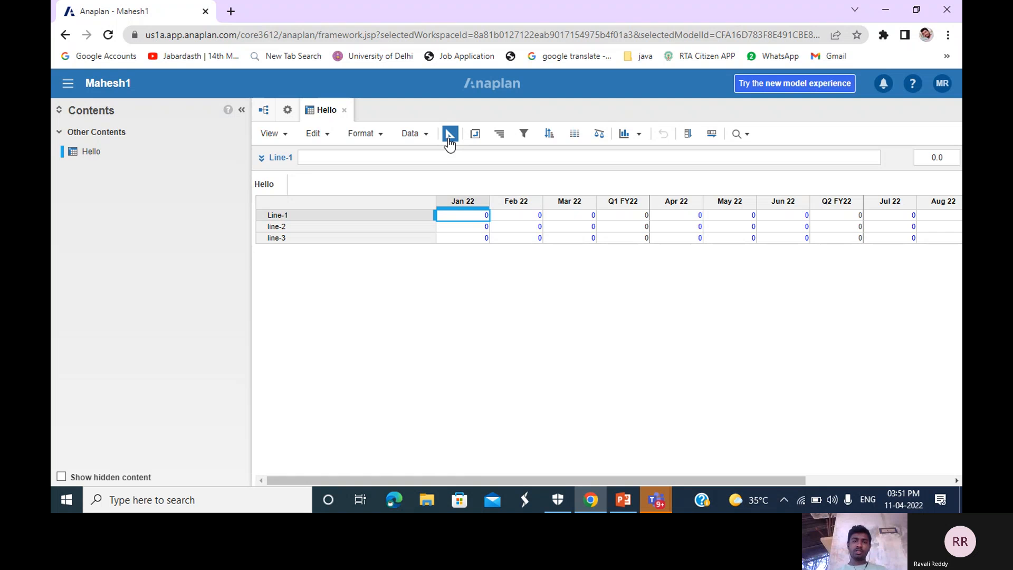
{"action": "left_click", "coordinate": [449, 139]}
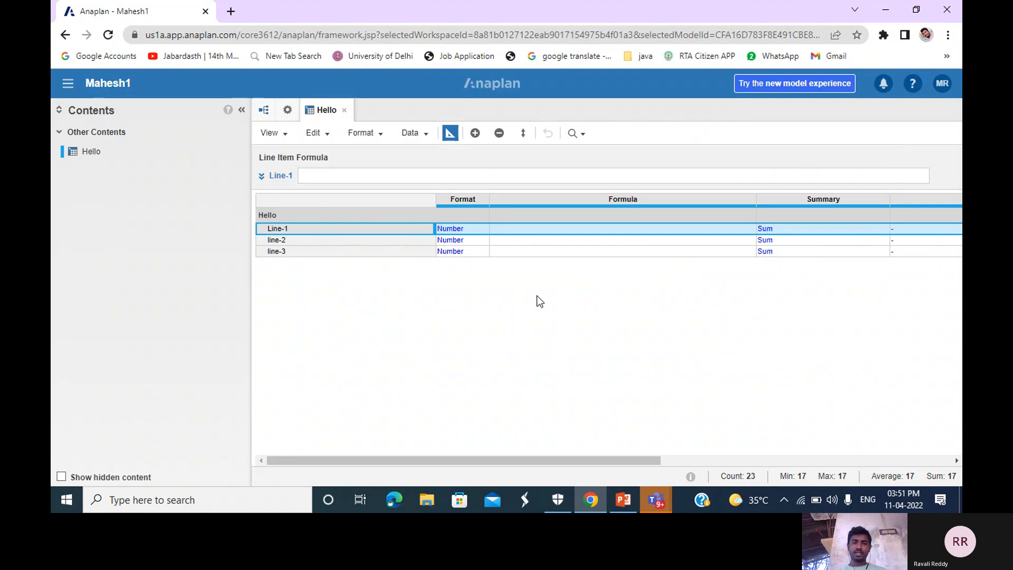
Step: Select the formula cell of line-2 and open its line item formula for editing
{"action": "left_click", "coordinate": [552, 230]}
{"action": "left_click", "coordinate": [553, 241]}
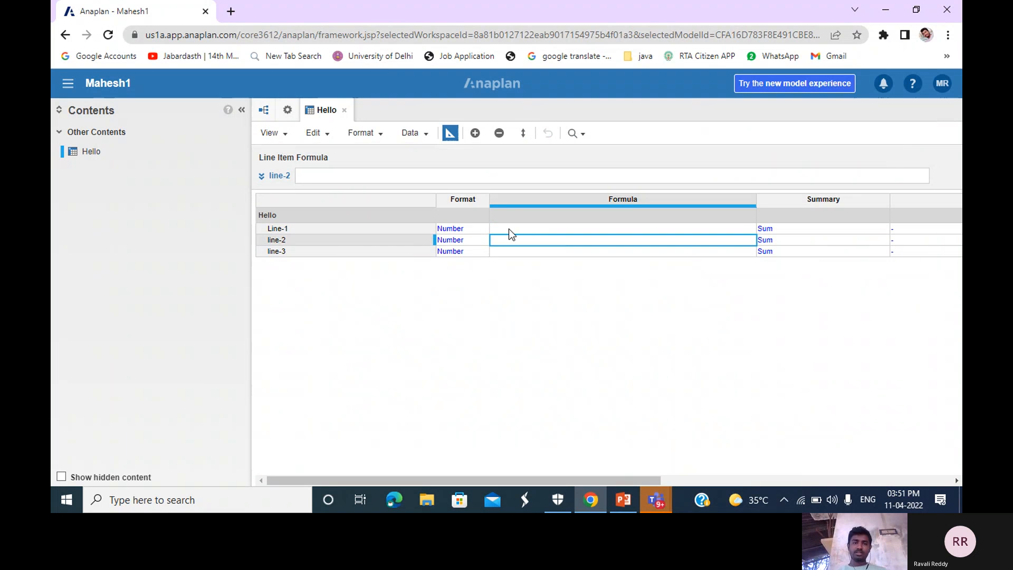
{"action": "left_click", "coordinate": [504, 174]}
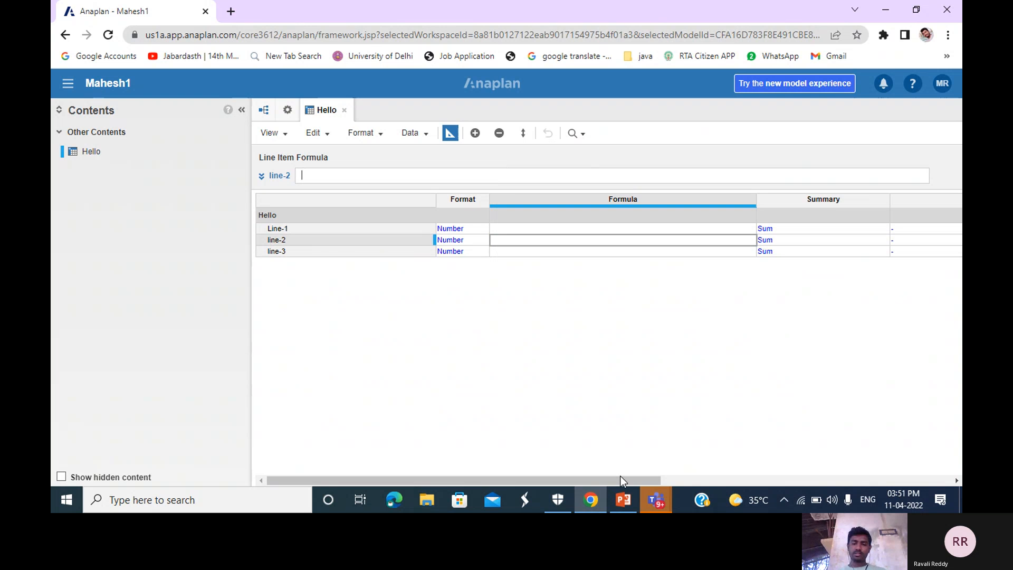
Step: Switch to PowerPoint and review the steps for adding a formula on slide 4
{"action": "mouse_move", "coordinate": [622, 497]}
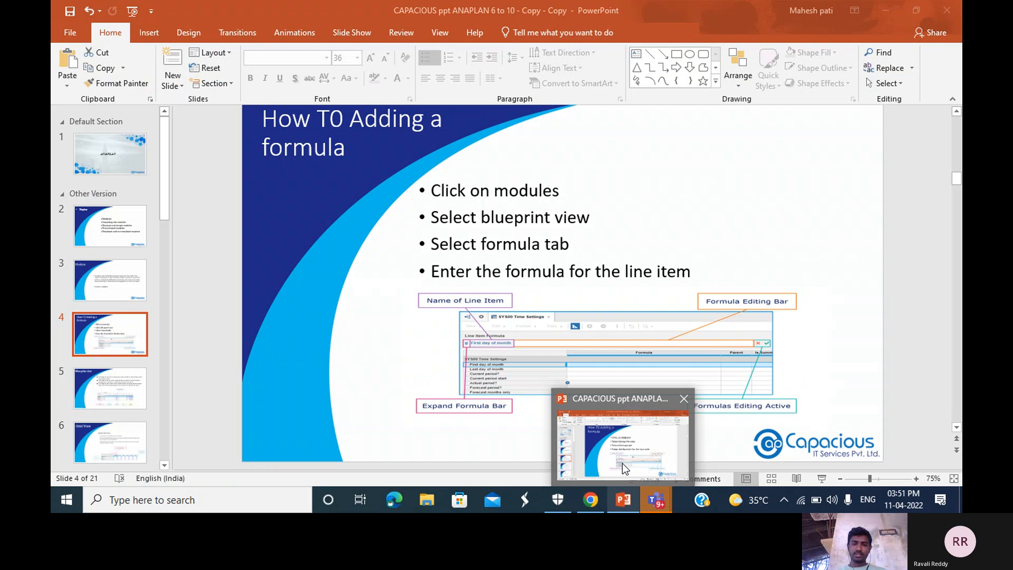
{"action": "left_click", "coordinate": [622, 463]}
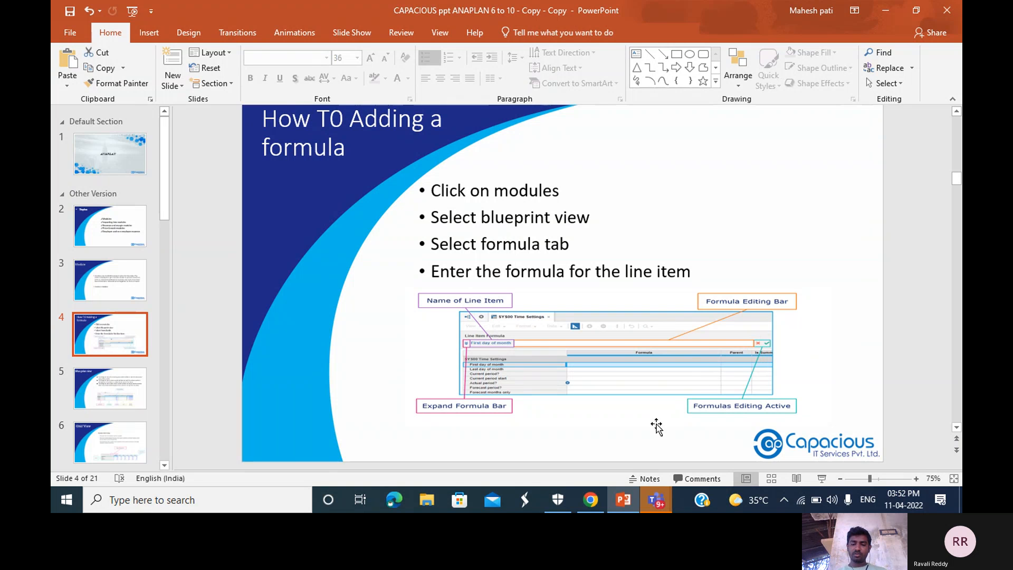
Step: Switch back to Anaplan in Chrome and try to enter Start() as the line item formula of line-2
{"action": "left_click", "coordinate": [590, 499]}
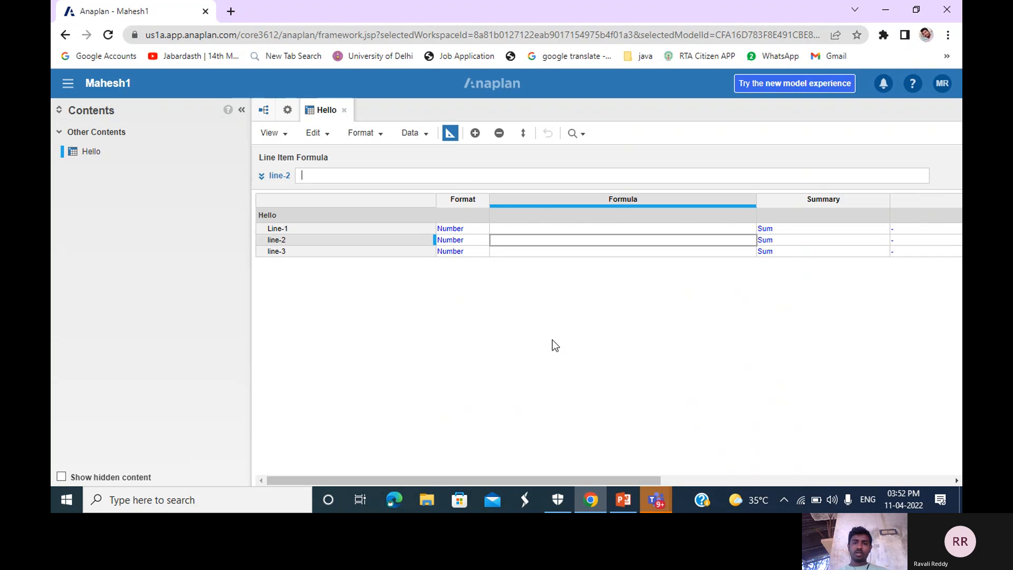
{"action": "left_click", "coordinate": [482, 177]}
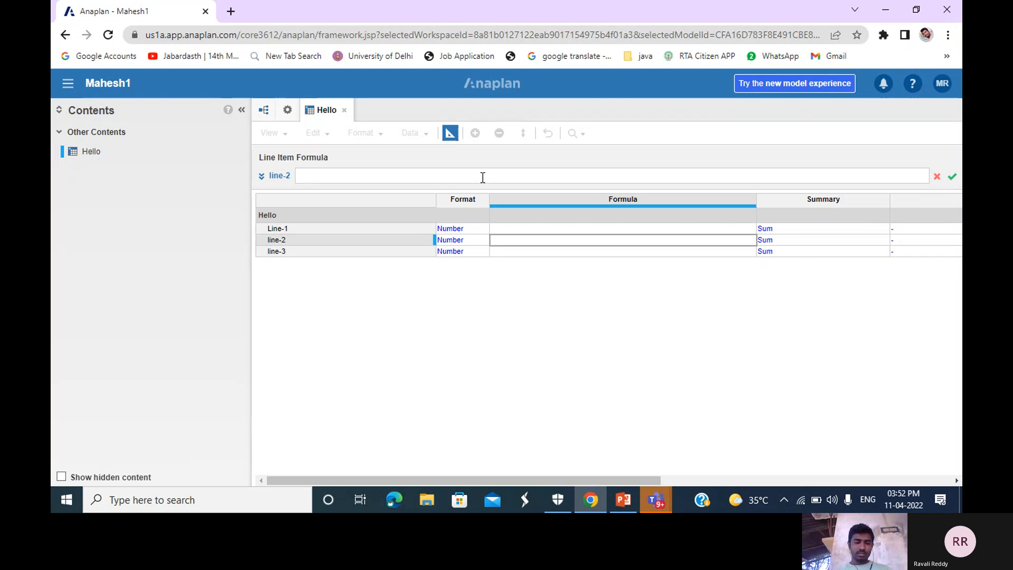
{"action": "left_click", "coordinate": [343, 224]}
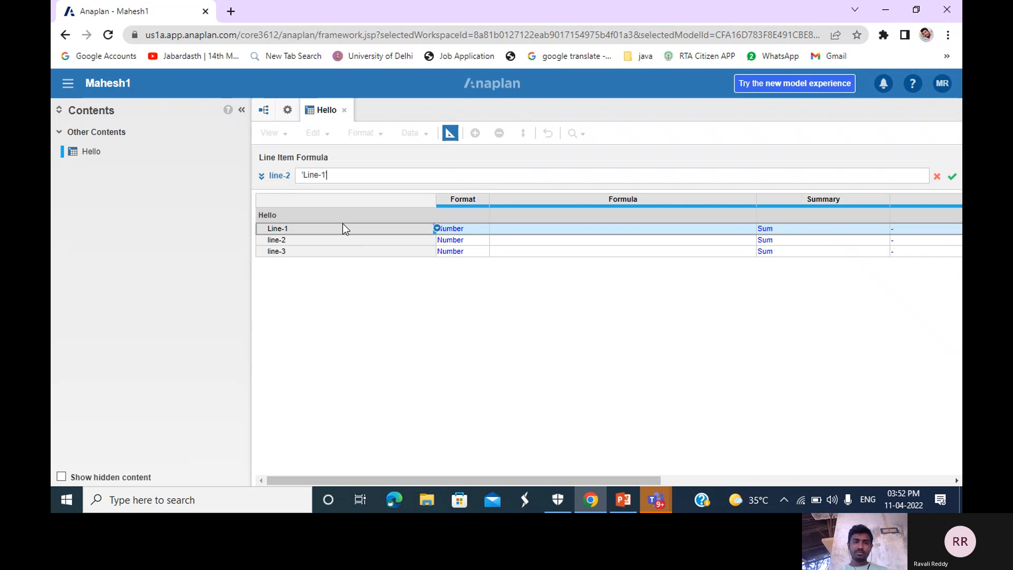
{"action": "key", "text": "BackSpace"}
{"action": "key", "text": "BackSpace"}
{"action": "key", "text": "BackSpace"}
{"action": "key", "text": "BackSpace"}
{"action": "key", "text": "BackSpace"}
{"action": "key", "text": "BackSpace"}
{"action": "key", "text": "BackSpace"}
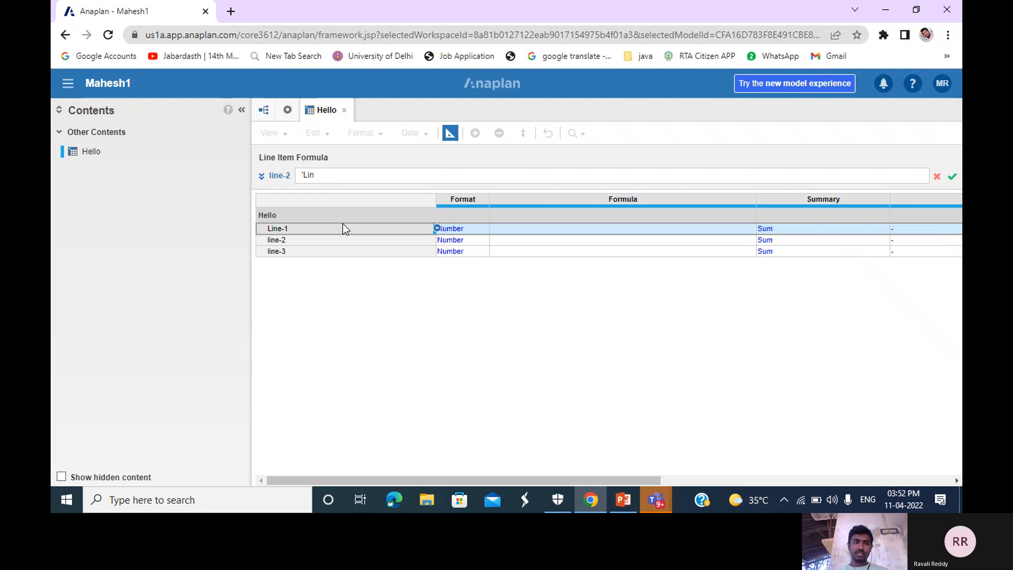
{"action": "key", "text": "BackSpace"}
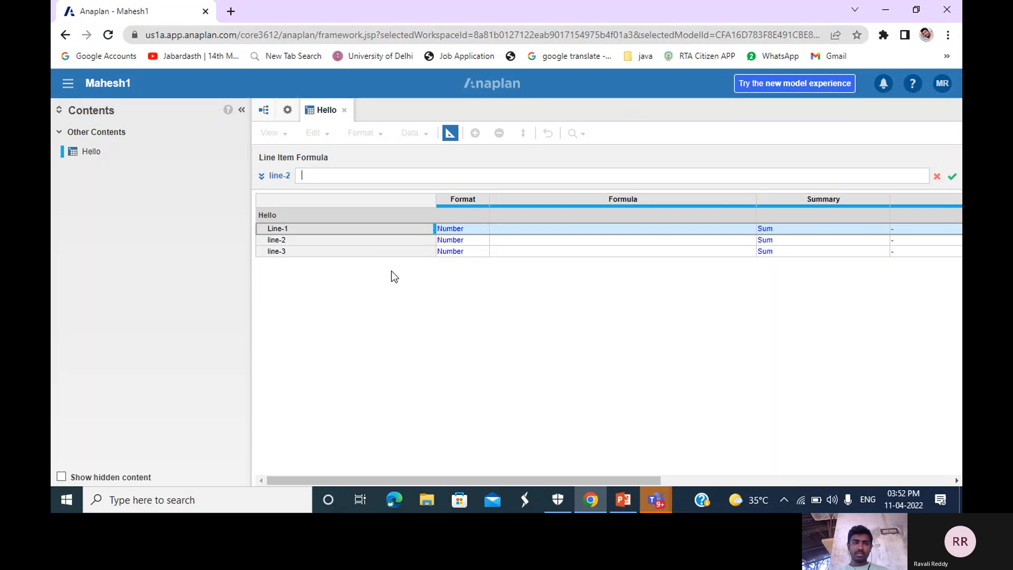
{"action": "type", "text": "Start()"}
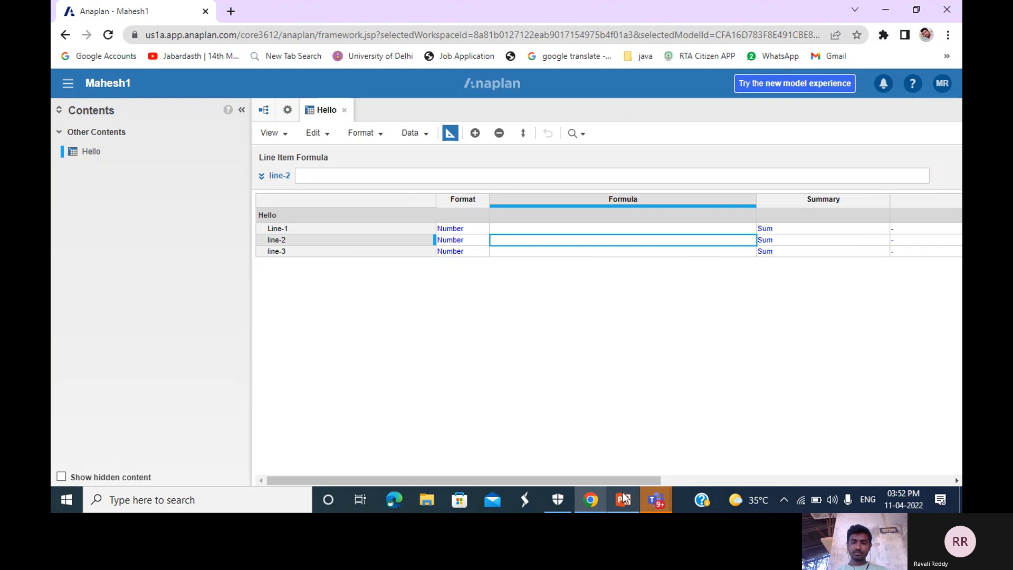
Step: Switch to the PowerPoint presentation and show slide 5 on the Blueprint view
{"action": "mouse_move", "coordinate": [624, 498]}
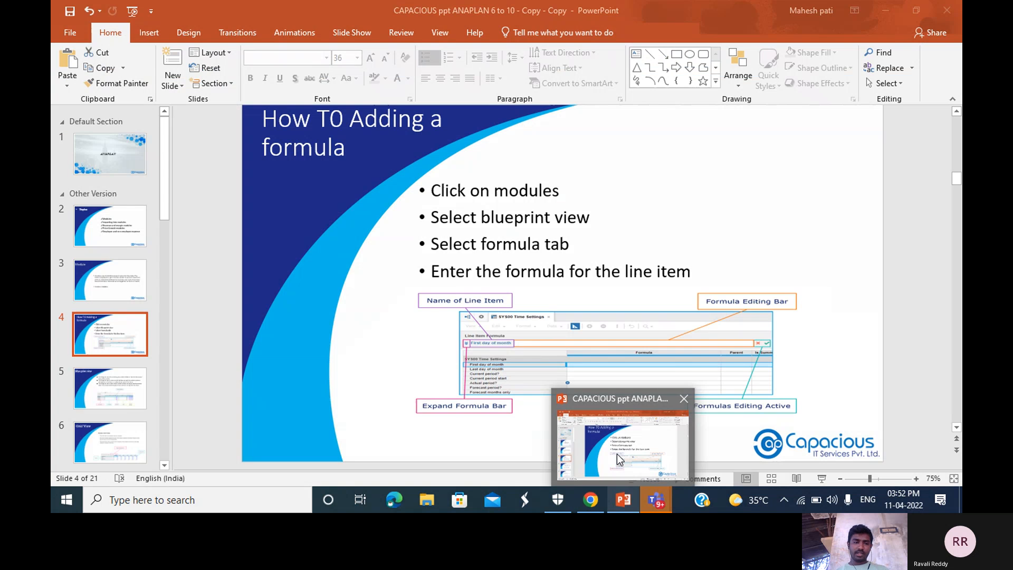
{"action": "left_click", "coordinate": [616, 453]}
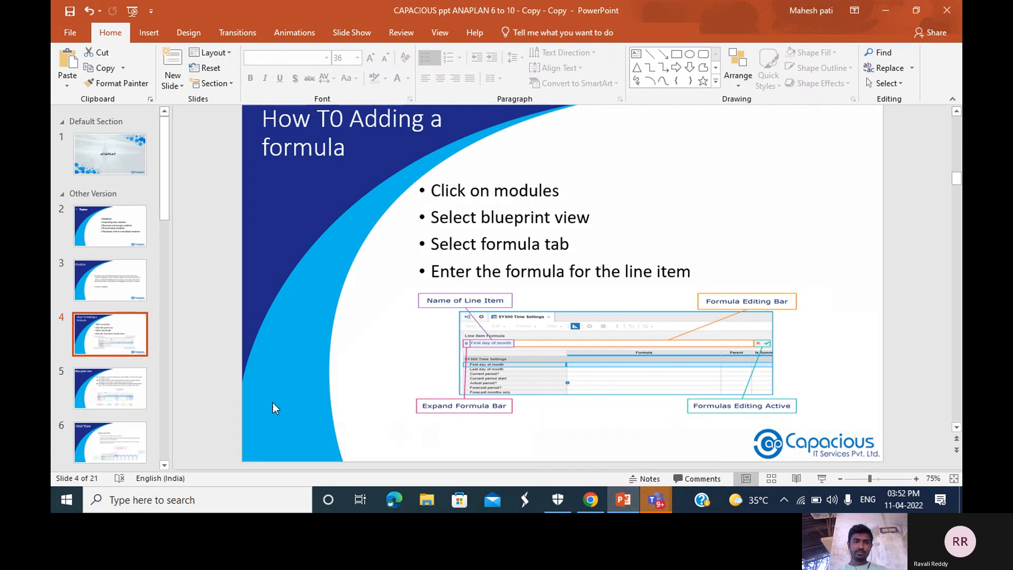
{"action": "scroll", "coordinate": [274, 403], "scroll_direction": "down", "scroll_amount": 1}
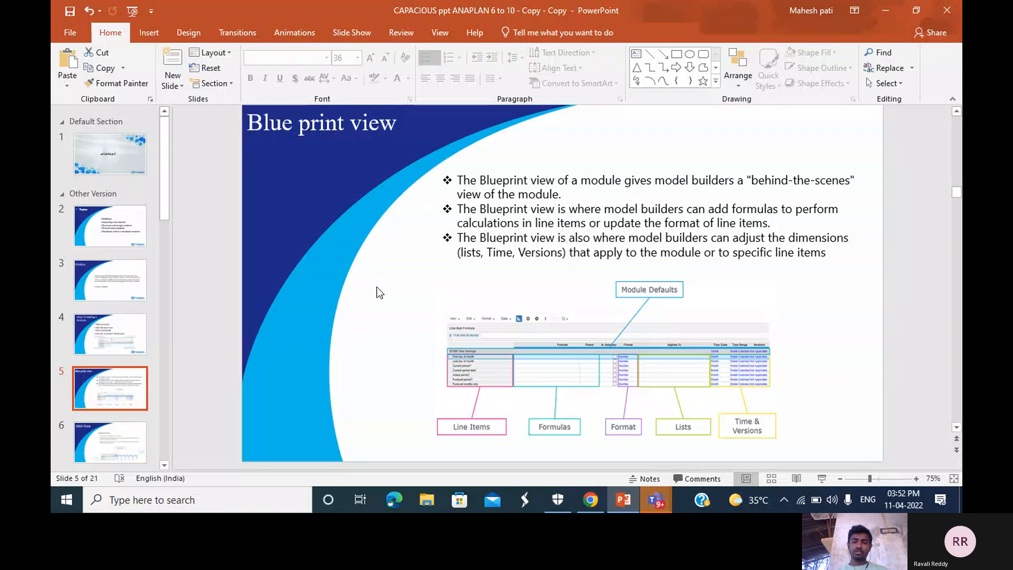
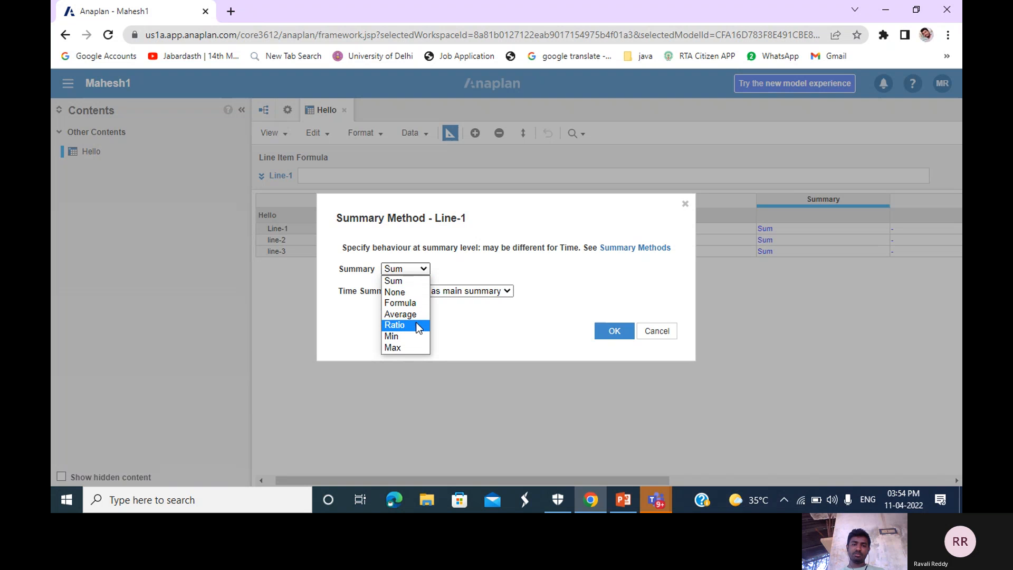
Step: Dismiss Line-1's summary method settings and review the data types offered in its format settings without changing them
{"action": "left_click", "coordinate": [659, 341]}
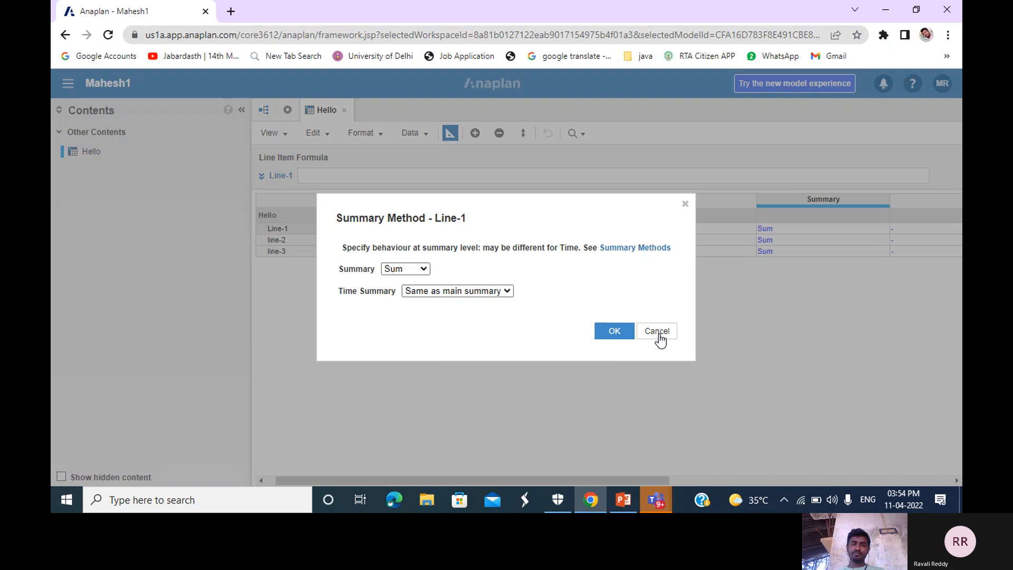
{"action": "left_click", "coordinate": [660, 340]}
{"action": "left_click", "coordinate": [465, 228]}
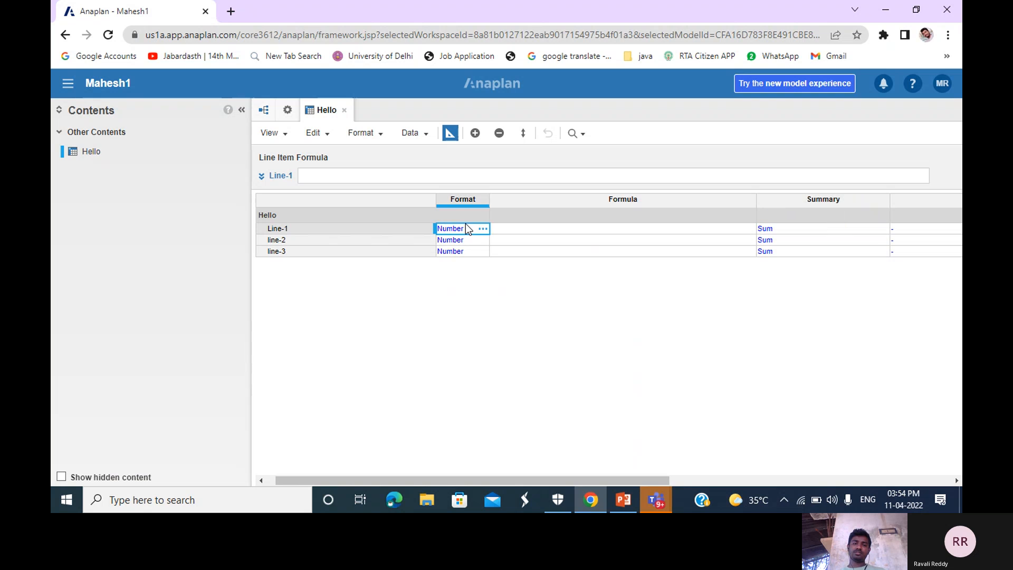
{"action": "left_click", "coordinate": [483, 229]}
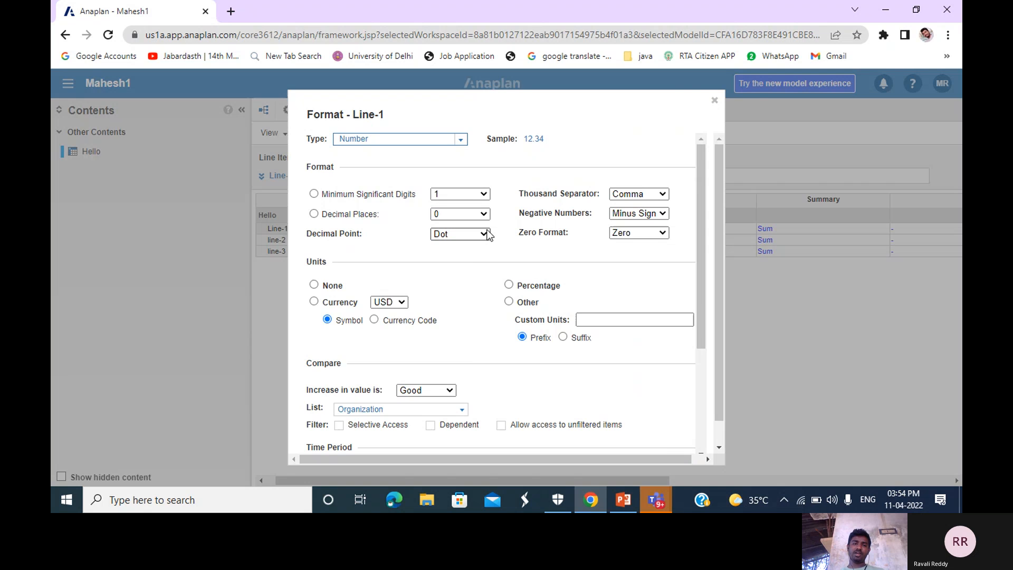
{"action": "left_click", "coordinate": [461, 139]}
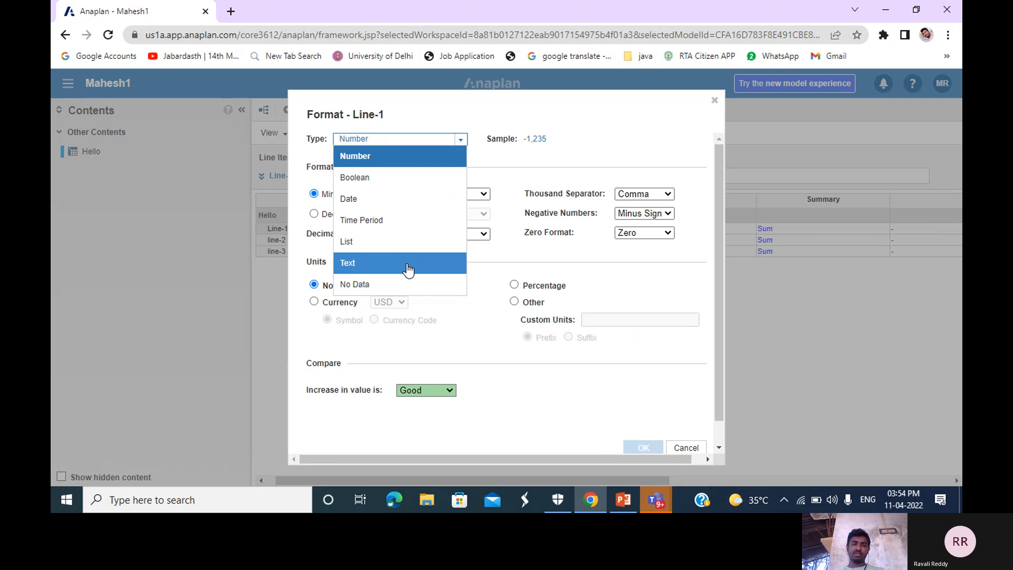
{"action": "left_click", "coordinate": [591, 407]}
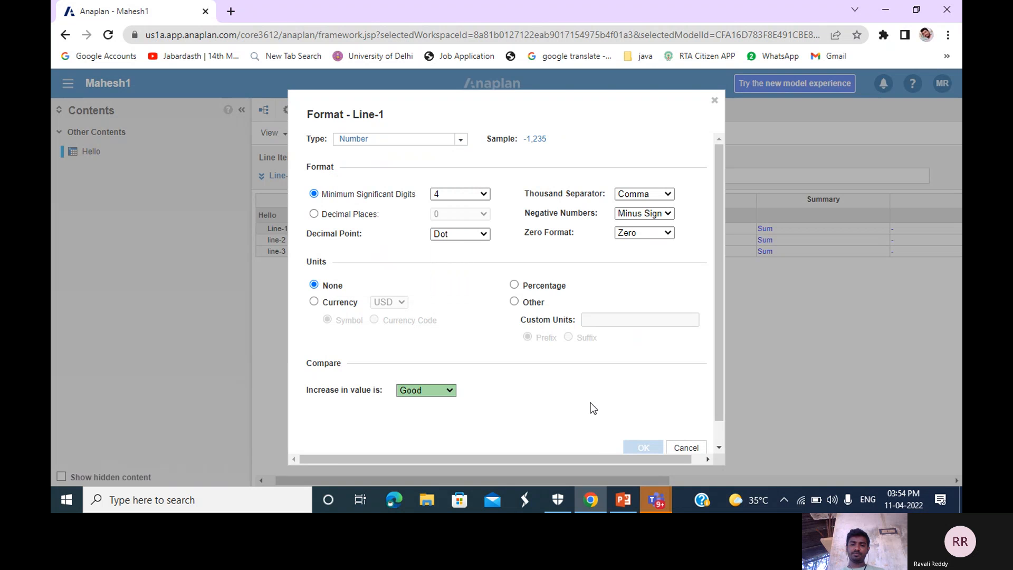
{"action": "scroll", "coordinate": [692, 454], "scroll_direction": "down", "scroll_amount": 1}
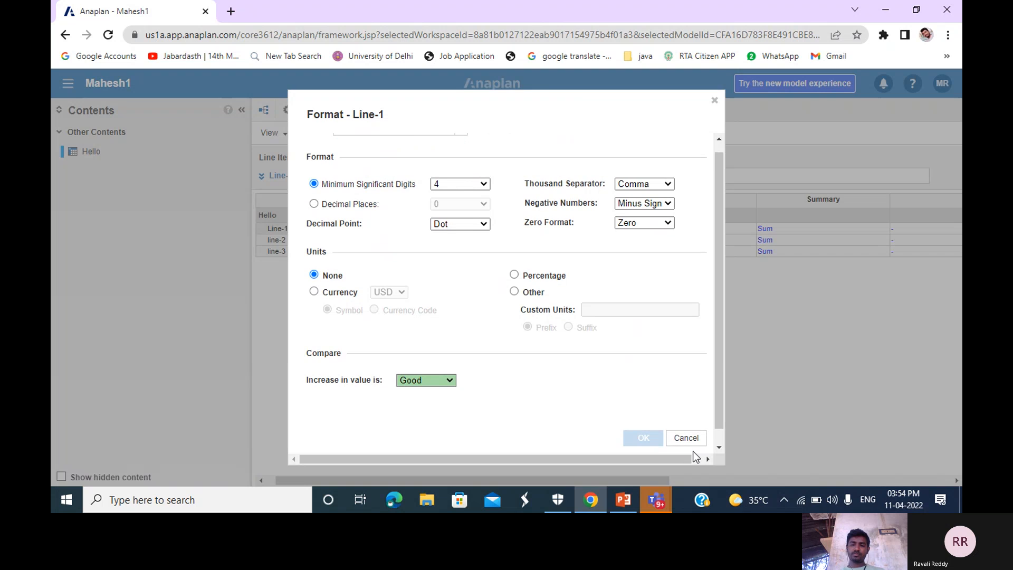
{"action": "left_click", "coordinate": [692, 442]}
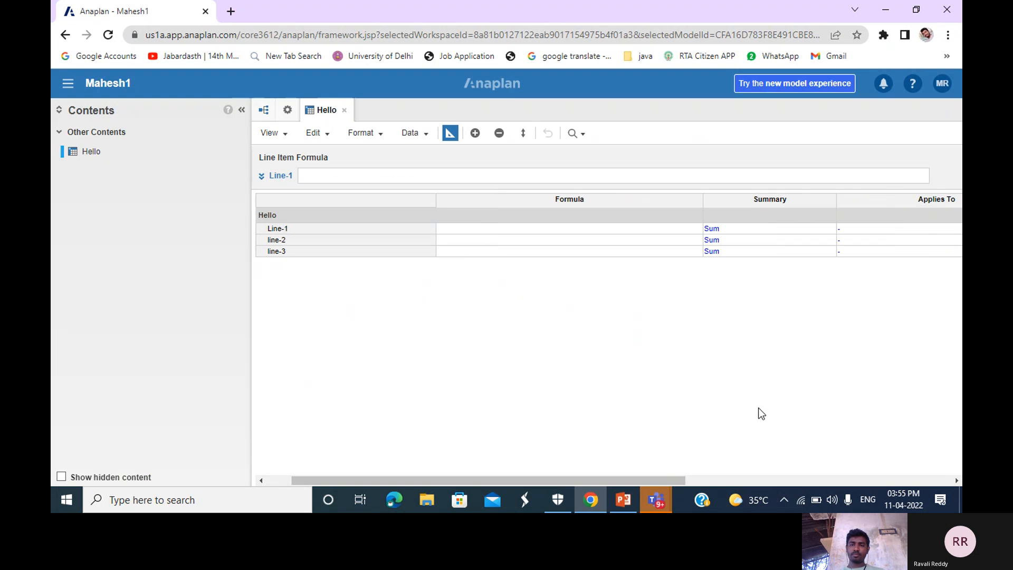
Step: Review the lists offered for Line-1's Applies To setting and leave the selection without applying any
{"action": "scroll", "coordinate": [752, 316], "scroll_direction": "right", "scroll_amount": 1}
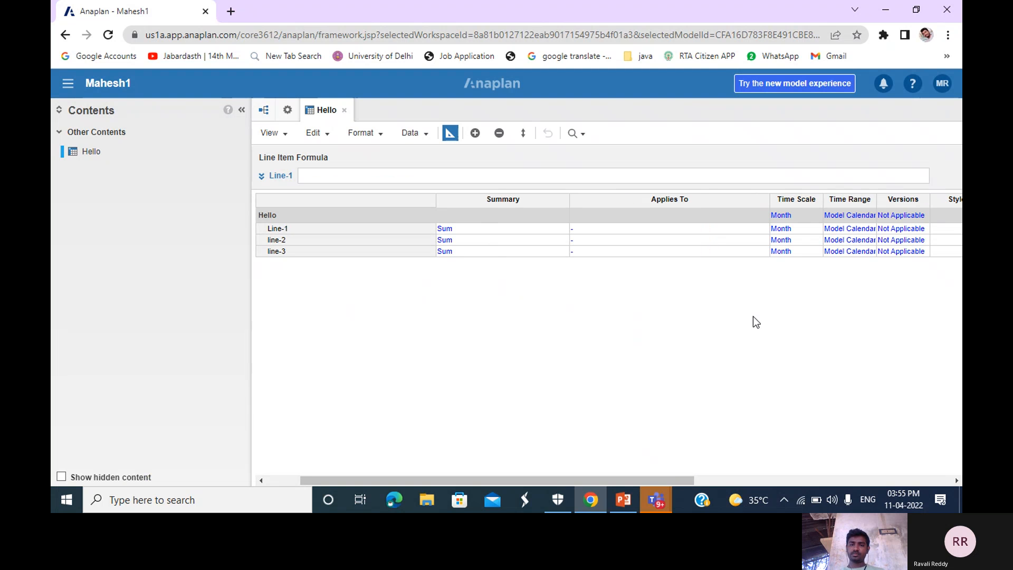
{"action": "left_click", "coordinate": [662, 229]}
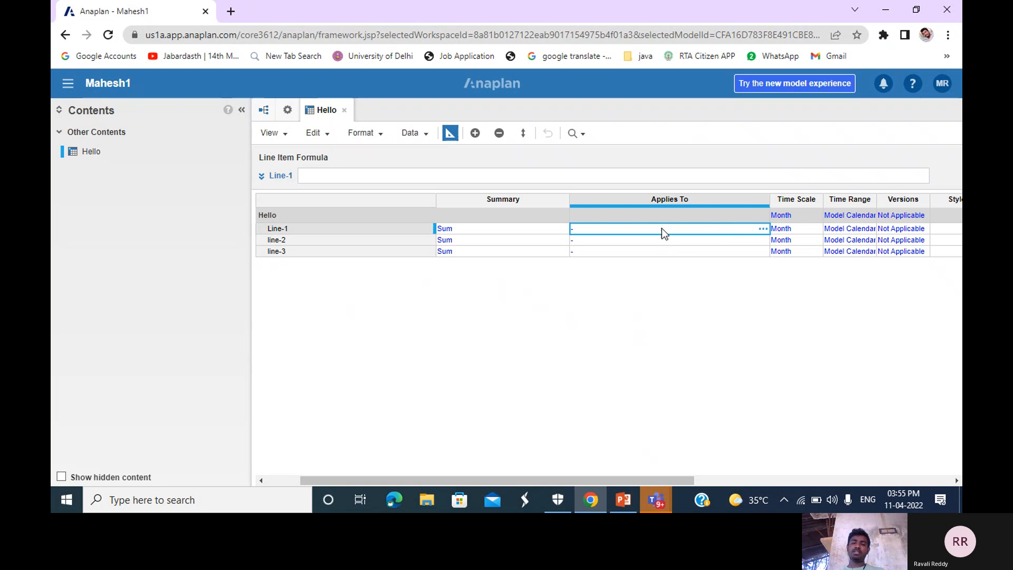
{"action": "left_click", "coordinate": [763, 230]}
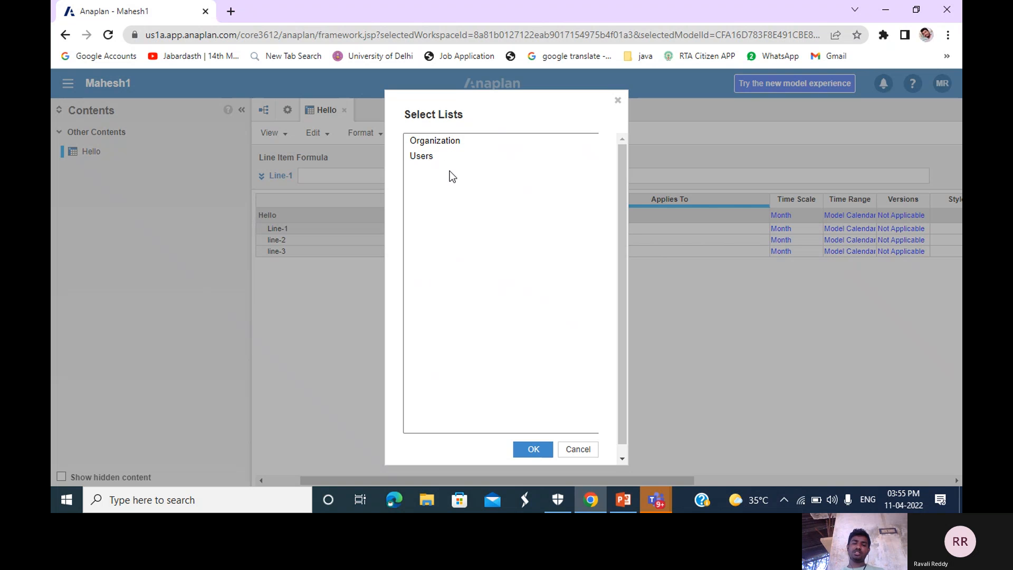
{"action": "scroll", "coordinate": [586, 450], "scroll_direction": "down", "scroll_amount": 1}
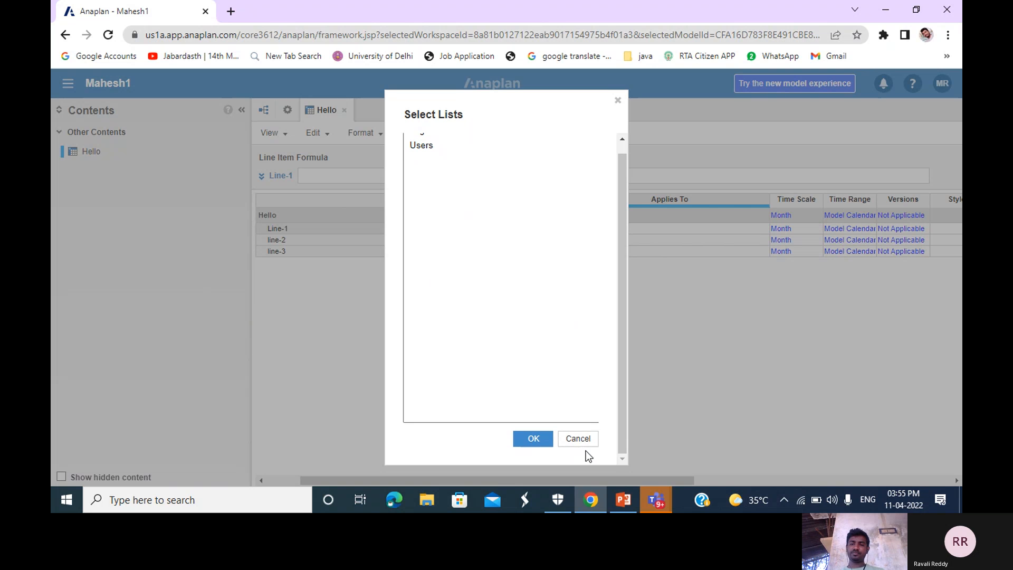
{"action": "left_click", "coordinate": [589, 438]}
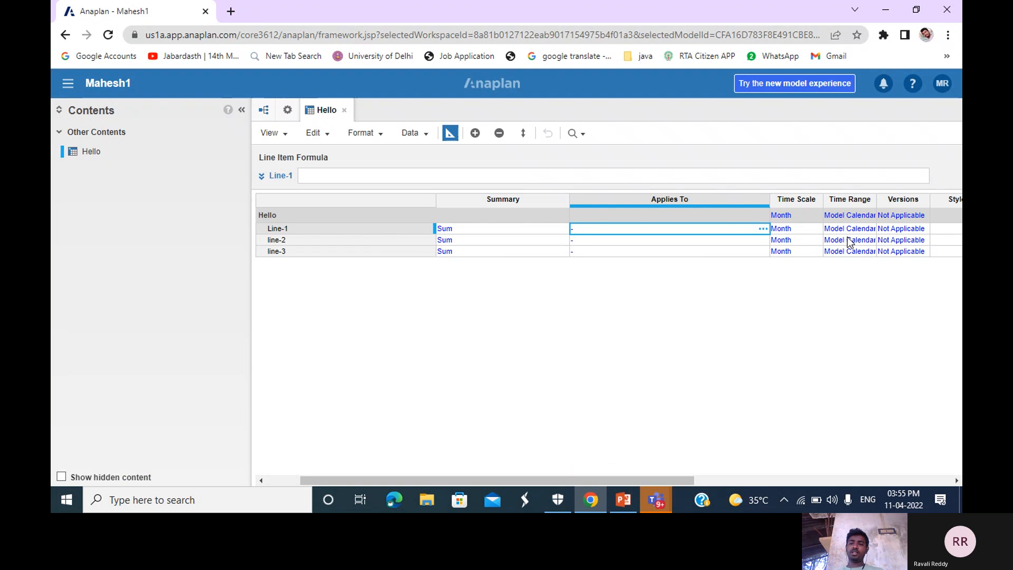
Step: Examine the Style setting of line-2 and the Cell Count of the Hello module in the blueprint
{"action": "scroll", "coordinate": [843, 277], "scroll_direction": "right", "scroll_amount": 2}
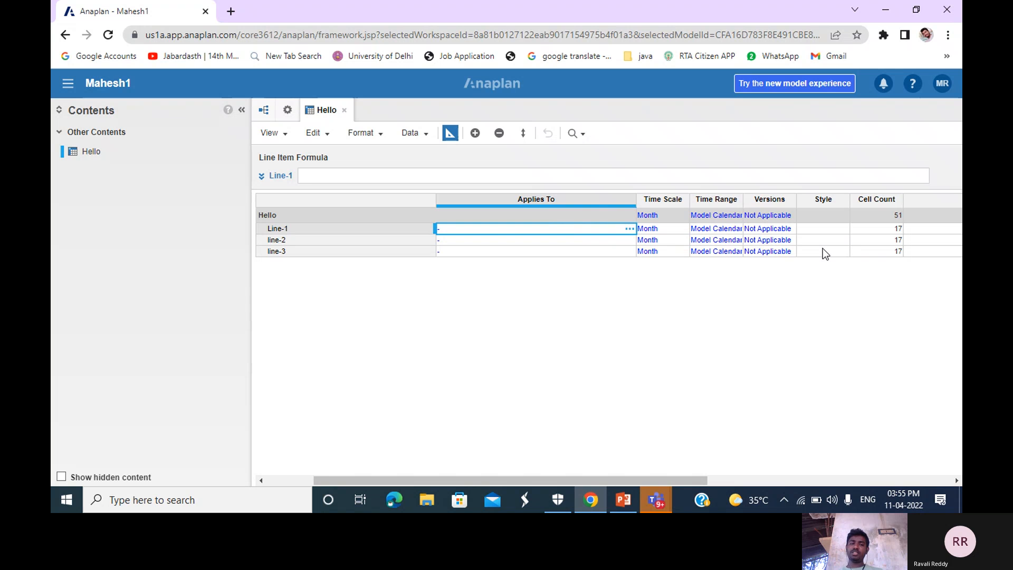
{"action": "left_click", "coordinate": [823, 241]}
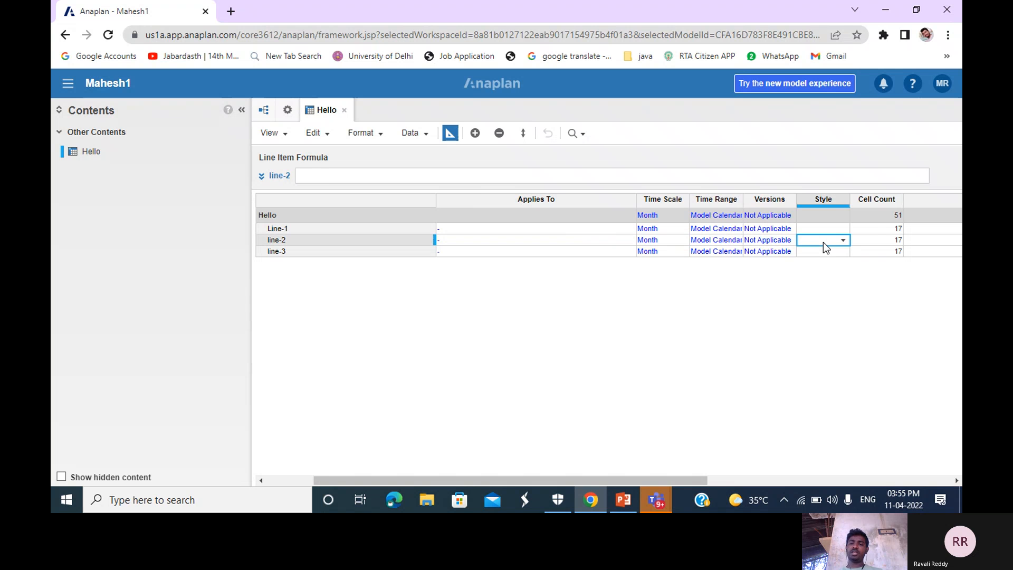
{"action": "left_click", "coordinate": [888, 216]}
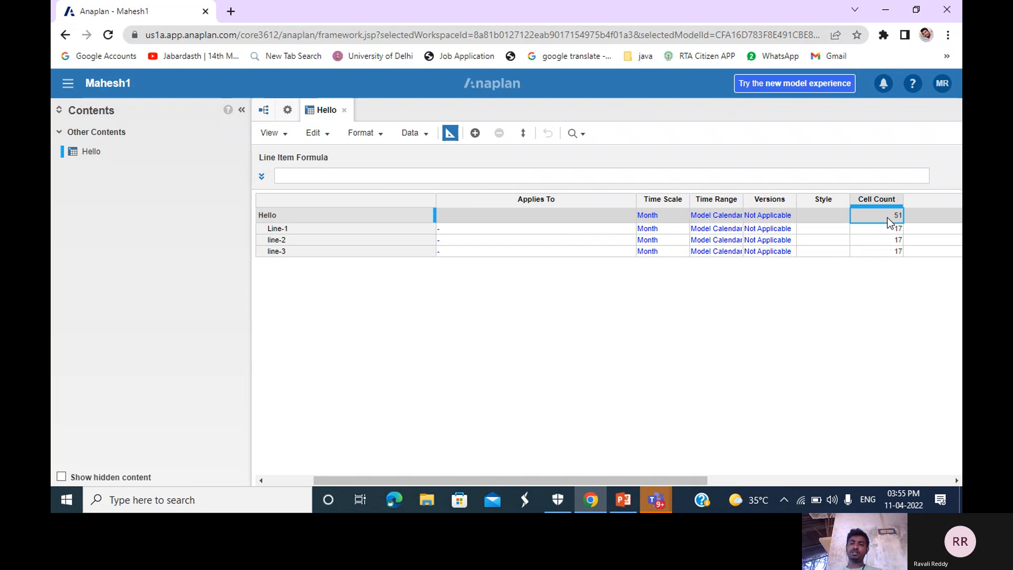
{"action": "left_click", "coordinate": [345, 230]}
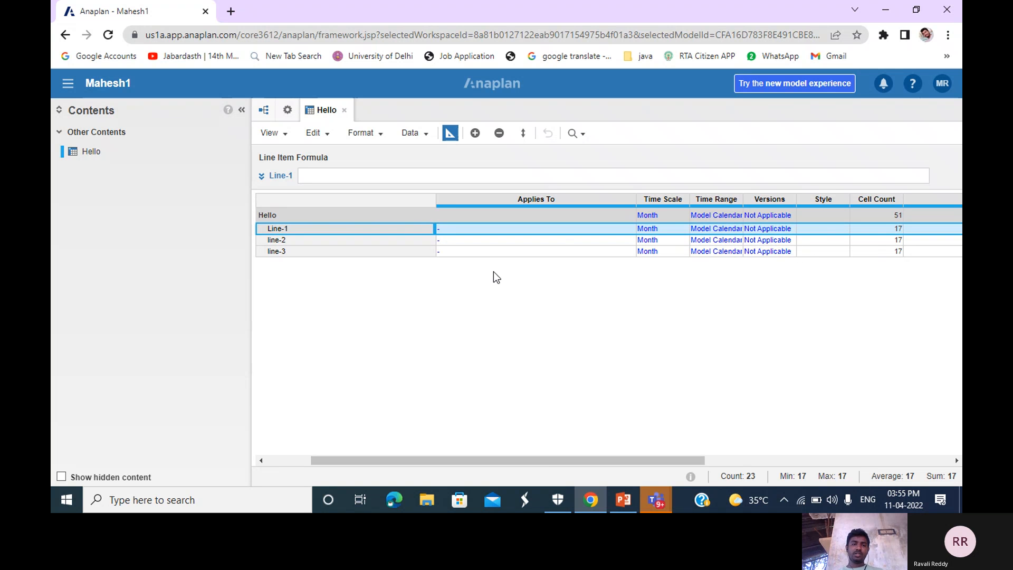
{"action": "left_click", "coordinate": [883, 214]}
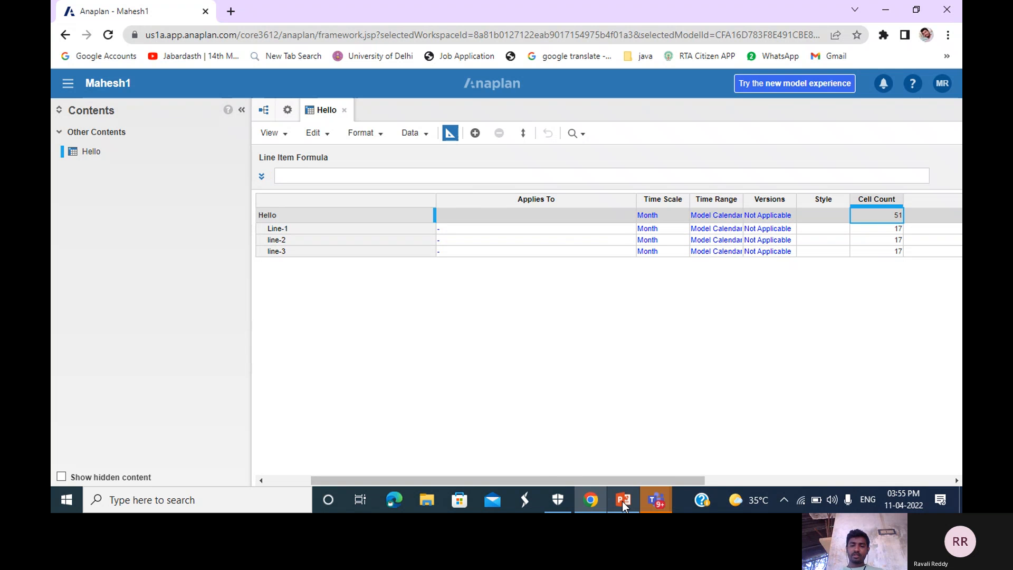
Step: Switch to the PowerPoint presentation, review the Blueprint view settings on slide 7 and show slide 8 on format settings
{"action": "mouse_move", "coordinate": [623, 501]}
{"action": "left_click", "coordinate": [615, 452]}
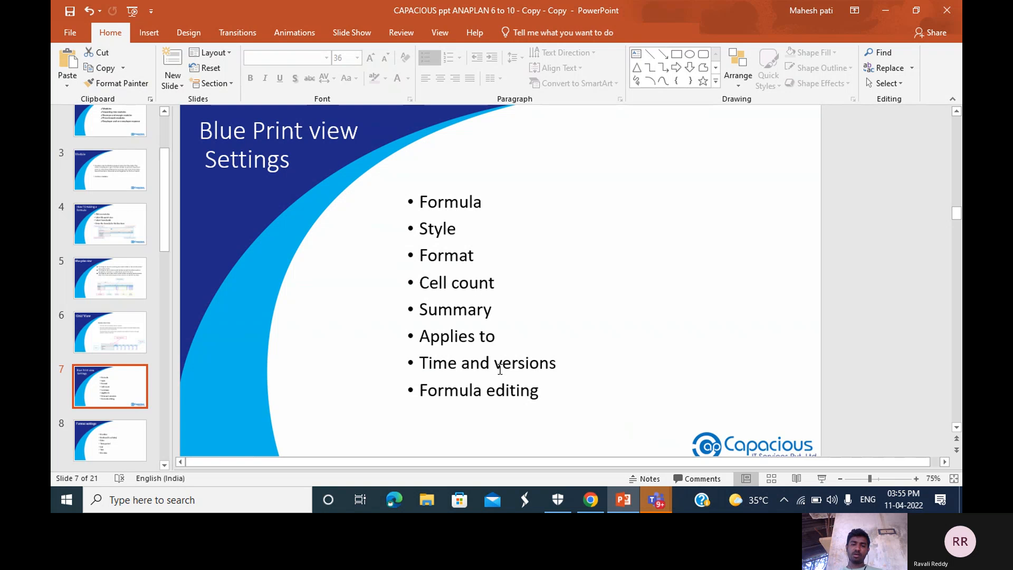
{"action": "left_click", "coordinate": [164, 464]}
{"action": "left_click", "coordinate": [164, 464]}
{"action": "left_click", "coordinate": [165, 464]}
{"action": "left_click", "coordinate": [125, 389]}
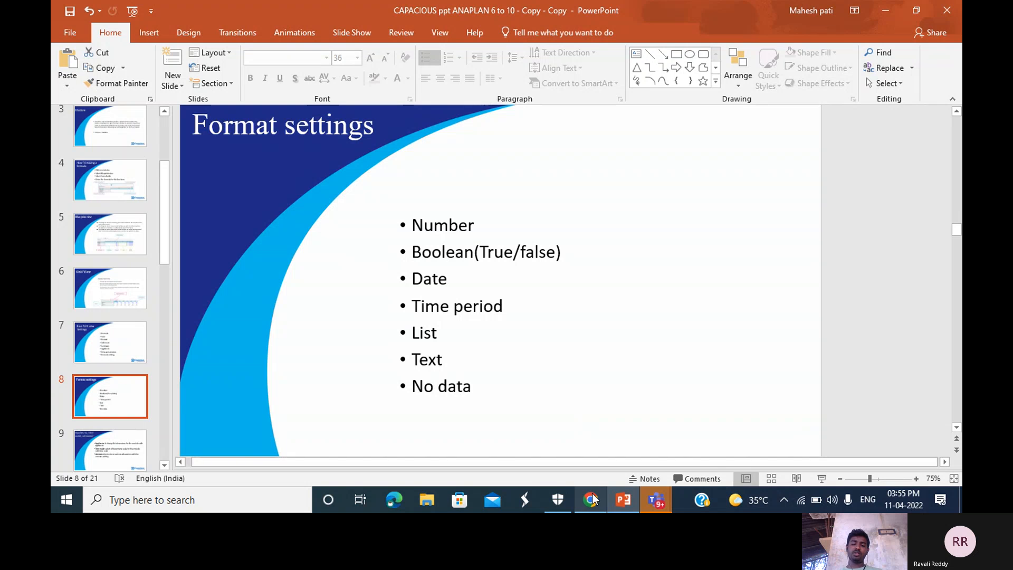
Step: Switch to Anaplan in Chrome and open the data types available in Line-1's format settings
{"action": "mouse_move", "coordinate": [595, 501]}
{"action": "left_click", "coordinate": [592, 469]}
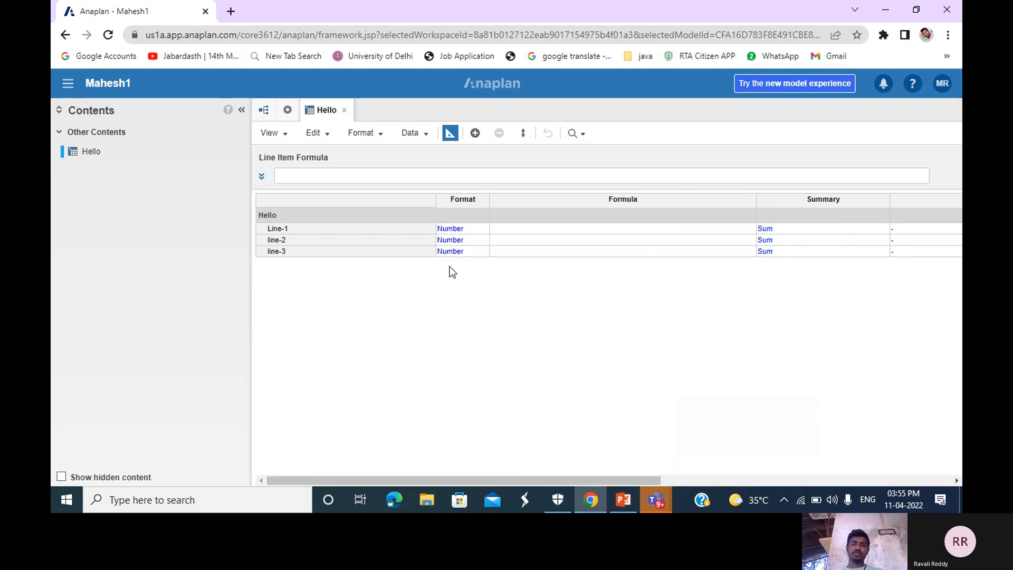
{"action": "left_click", "coordinate": [463, 229]}
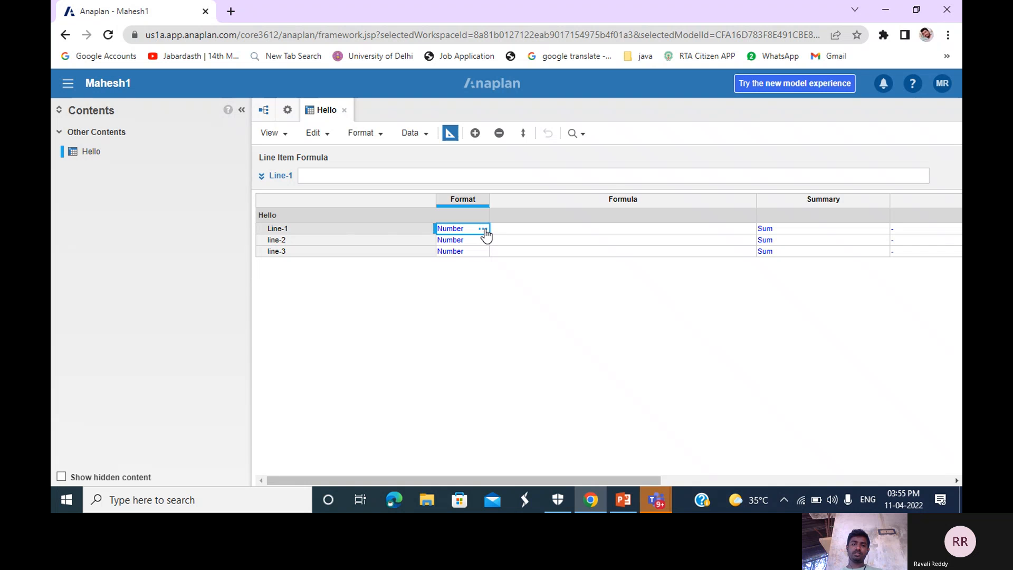
{"action": "left_click", "coordinate": [483, 230]}
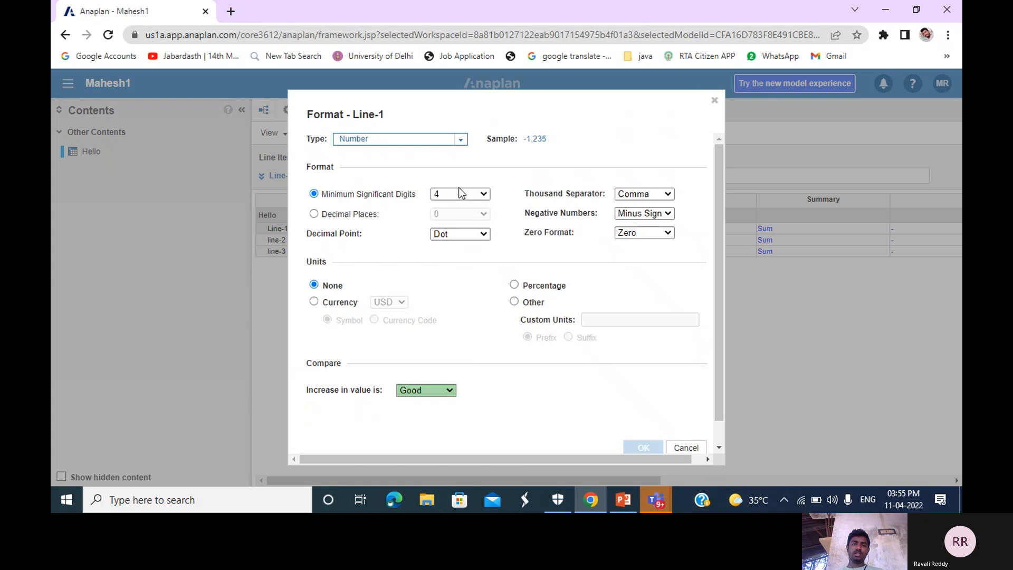
{"action": "left_click", "coordinate": [461, 140]}
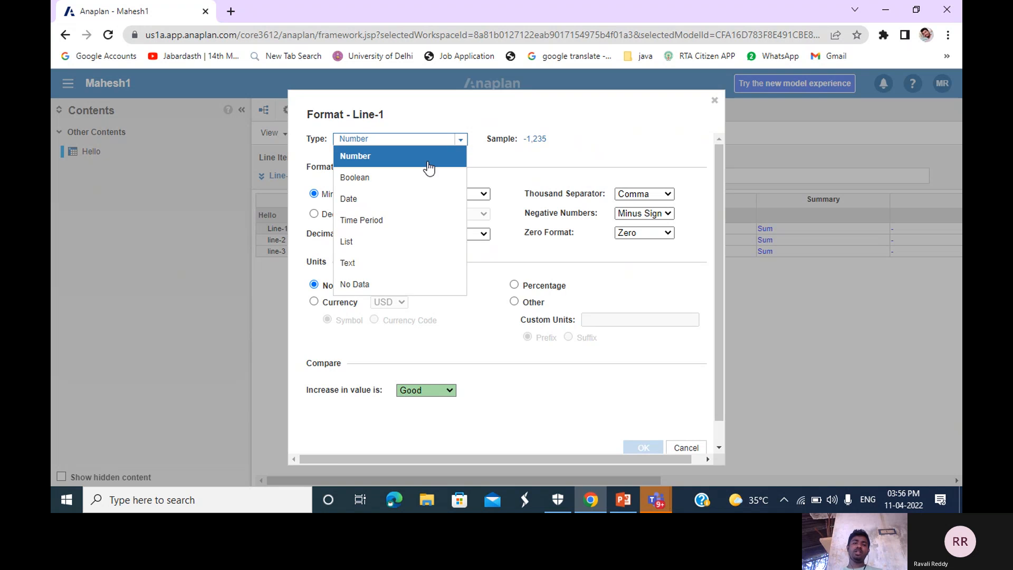
Step: Preview the Boolean, Date and Time Period format types for Line-1
{"action": "left_click", "coordinate": [410, 177]}
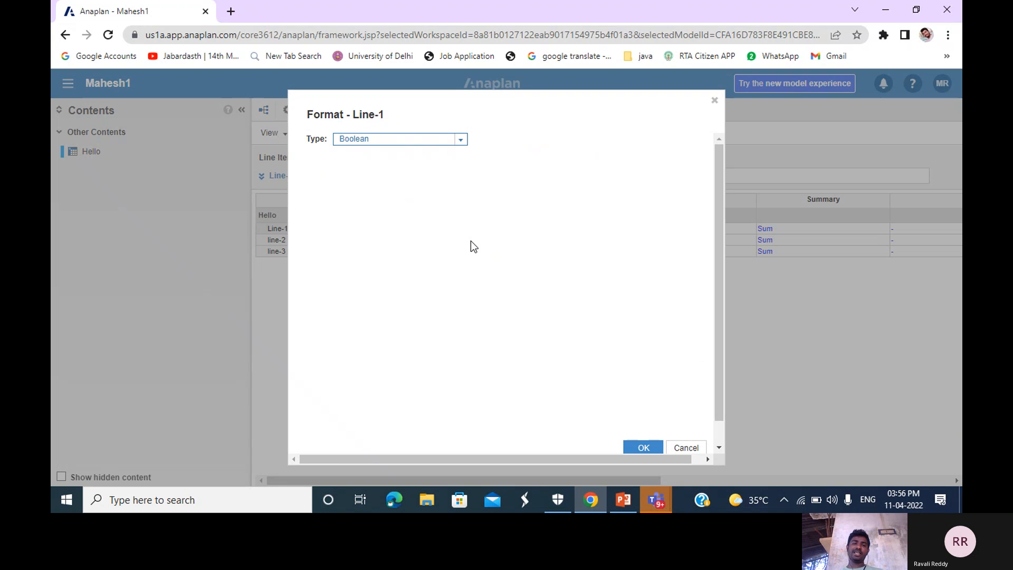
{"action": "left_click", "coordinate": [461, 141]}
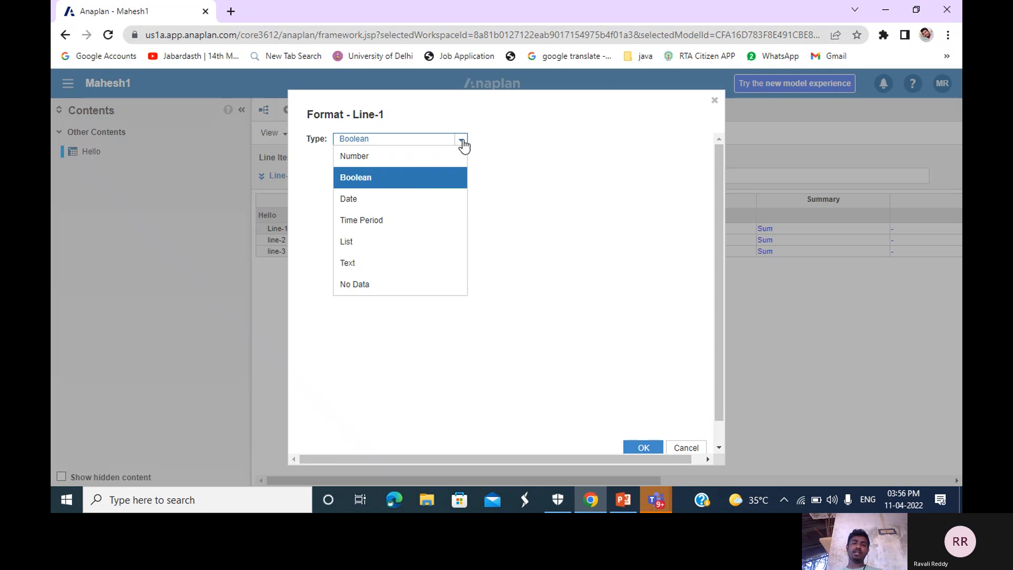
{"action": "left_click", "coordinate": [410, 199]}
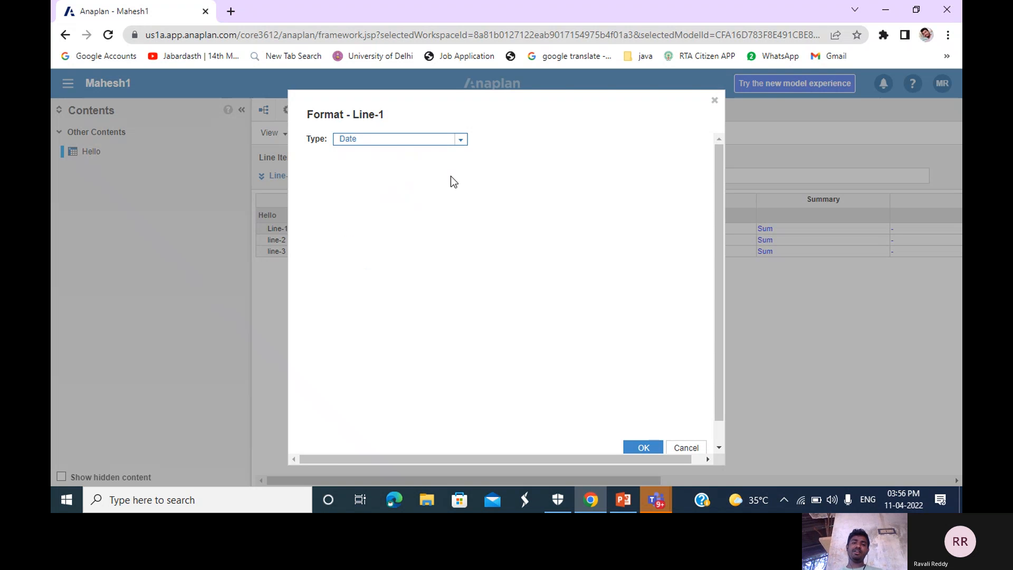
{"action": "left_click", "coordinate": [461, 140]}
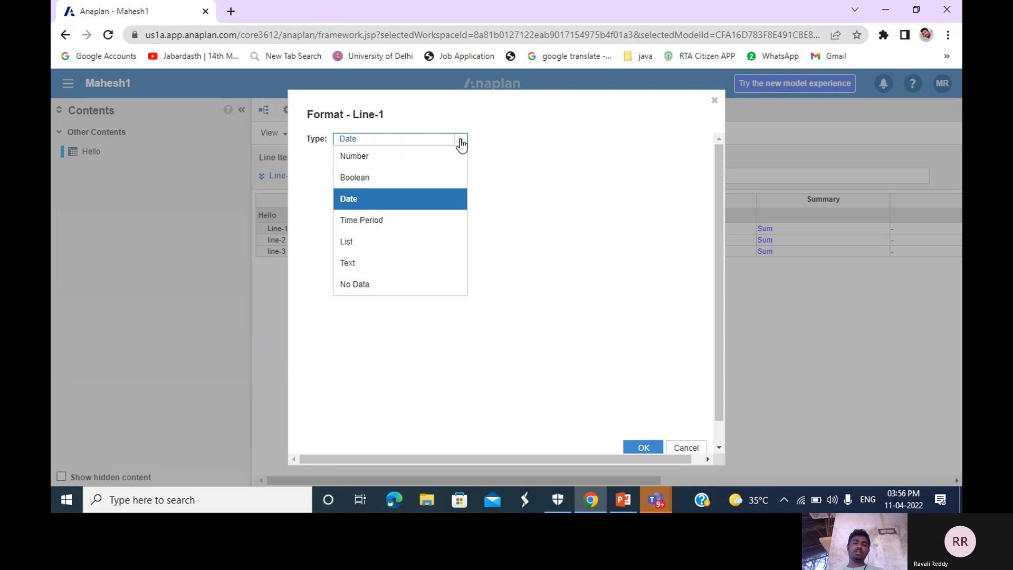
{"action": "left_click", "coordinate": [385, 225]}
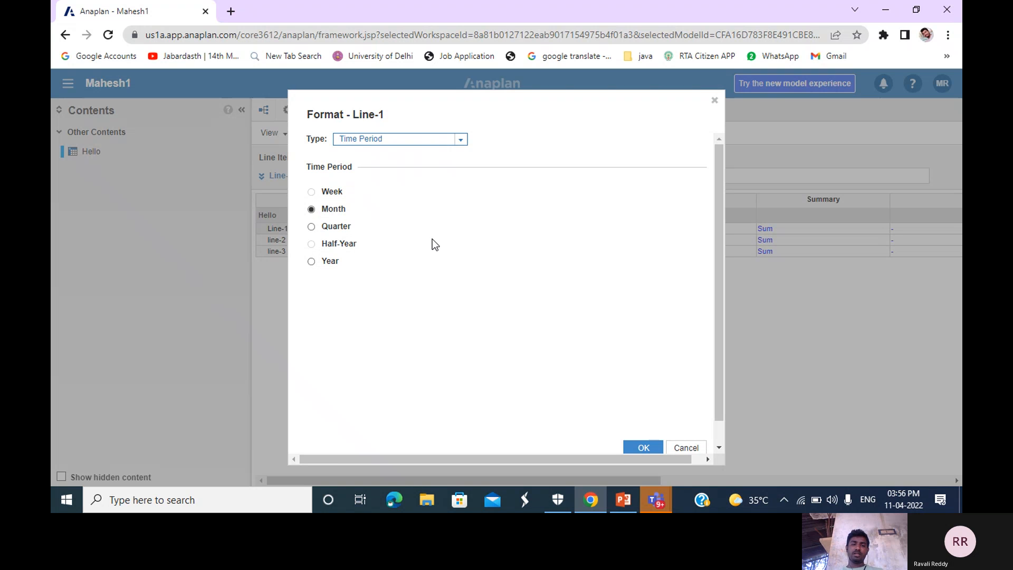
Step: Preview the List format type for Line-1 and review the lists it can use
{"action": "left_click", "coordinate": [461, 140]}
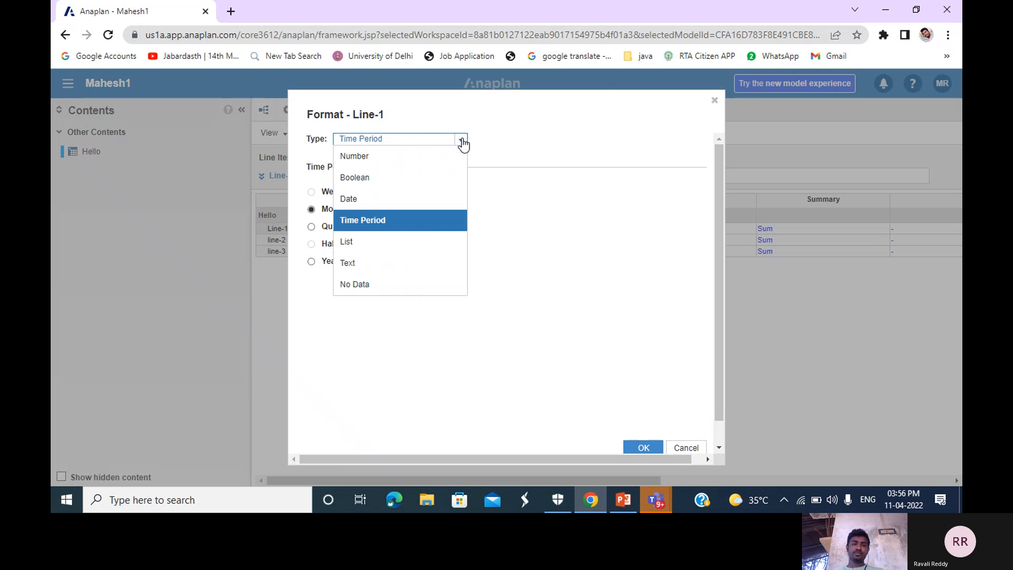
{"action": "left_click", "coordinate": [422, 246]}
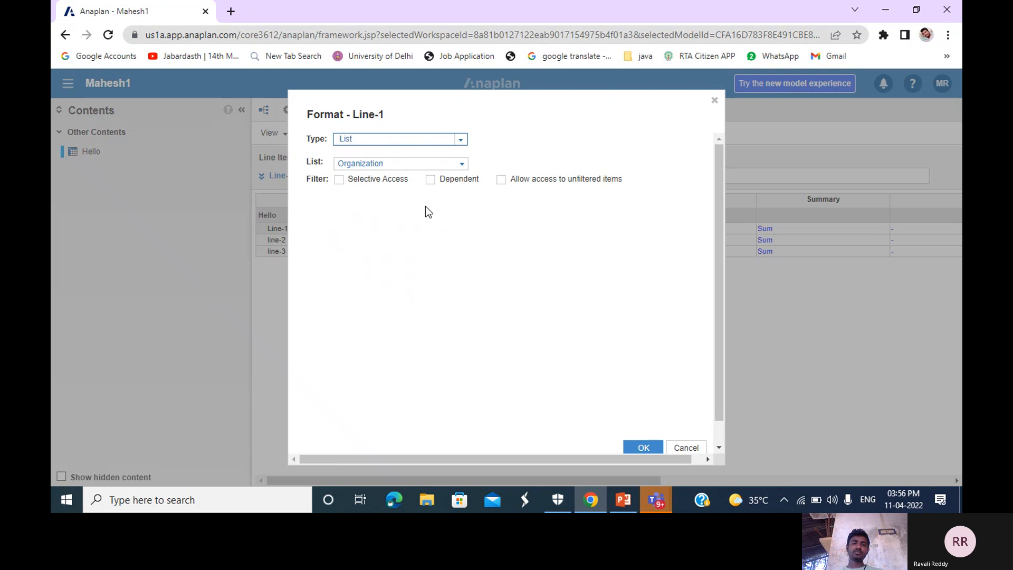
{"action": "left_click", "coordinate": [461, 165]}
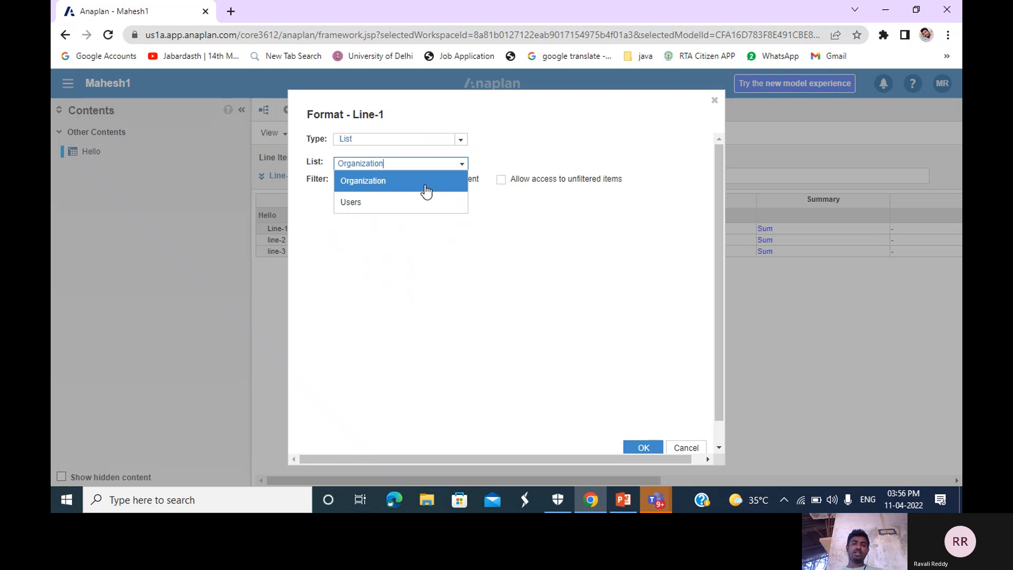
{"action": "left_click", "coordinate": [426, 225]}
Step: Preview the Text and No Data format types for Line-1, and cancel the format settings without applying a change
{"action": "left_click", "coordinate": [461, 140]}
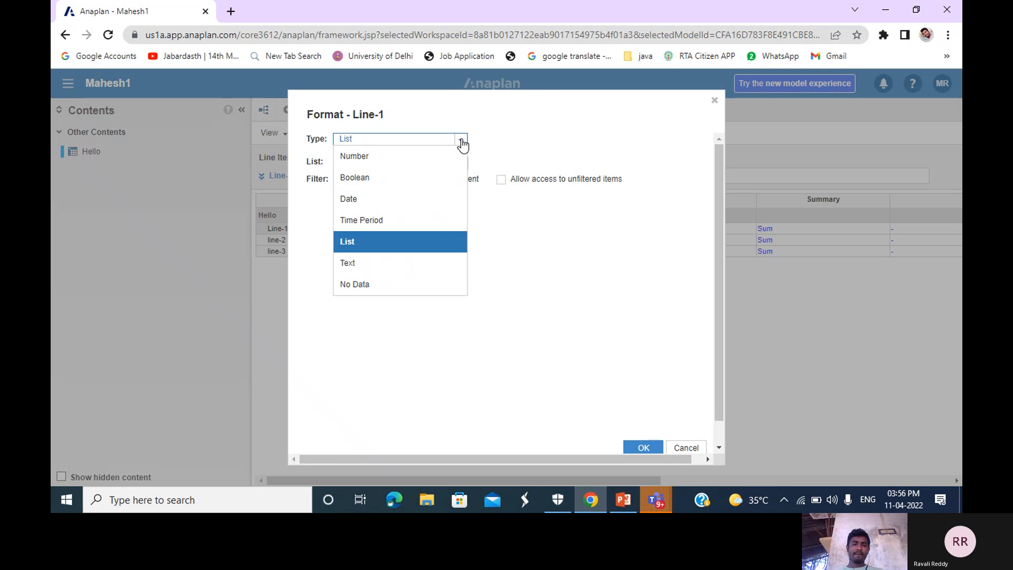
{"action": "left_click", "coordinate": [420, 264]}
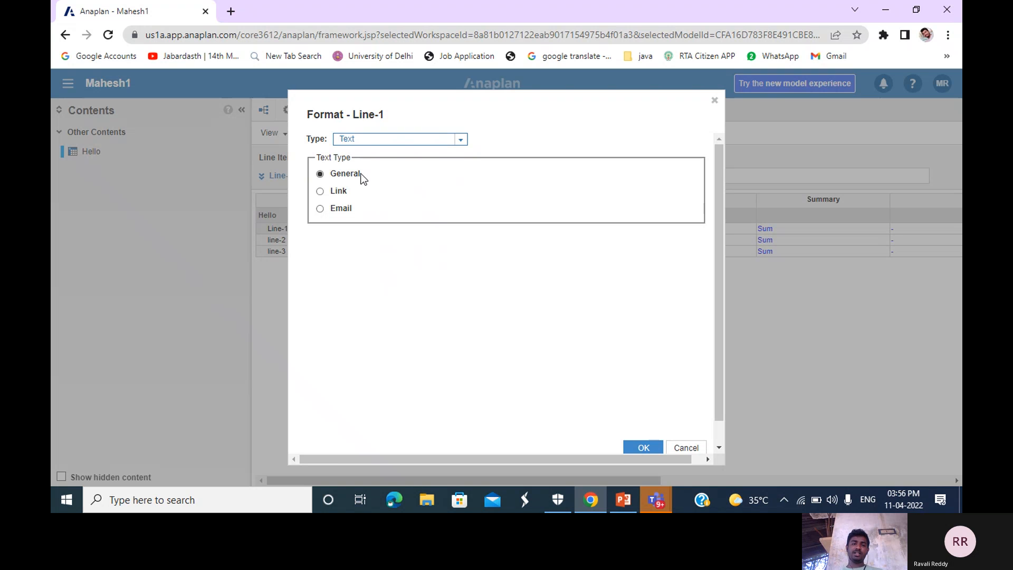
{"action": "left_click", "coordinate": [462, 142]}
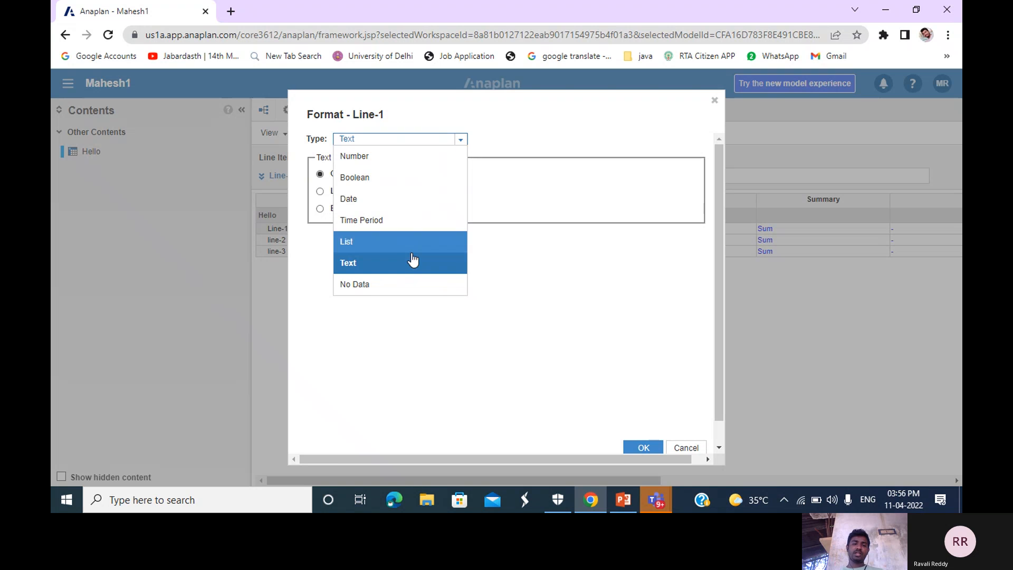
{"action": "left_click", "coordinate": [404, 288]}
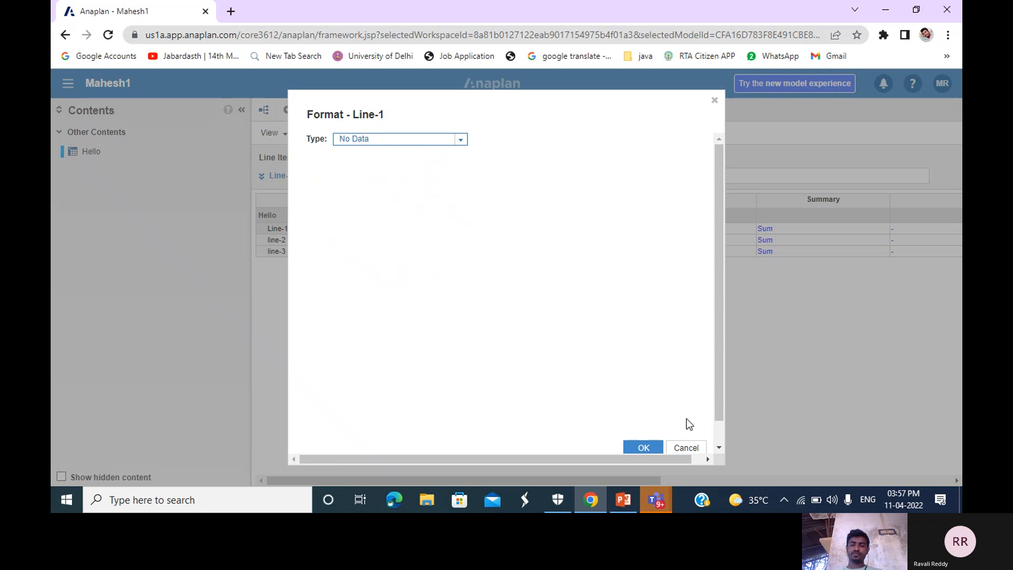
{"action": "scroll", "coordinate": [689, 448], "scroll_direction": "down", "scroll_amount": 1}
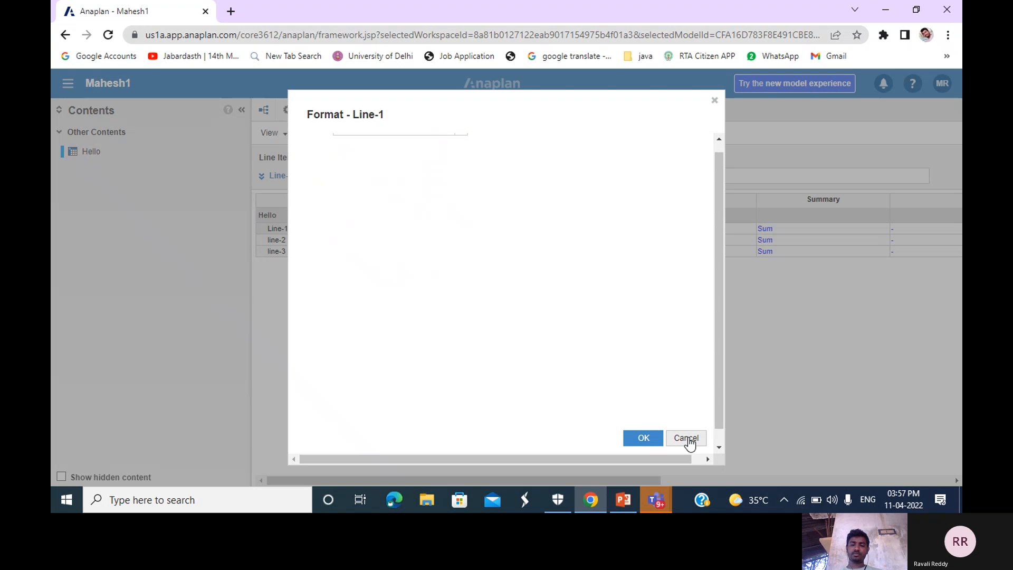
{"action": "left_click", "coordinate": [689, 440]}
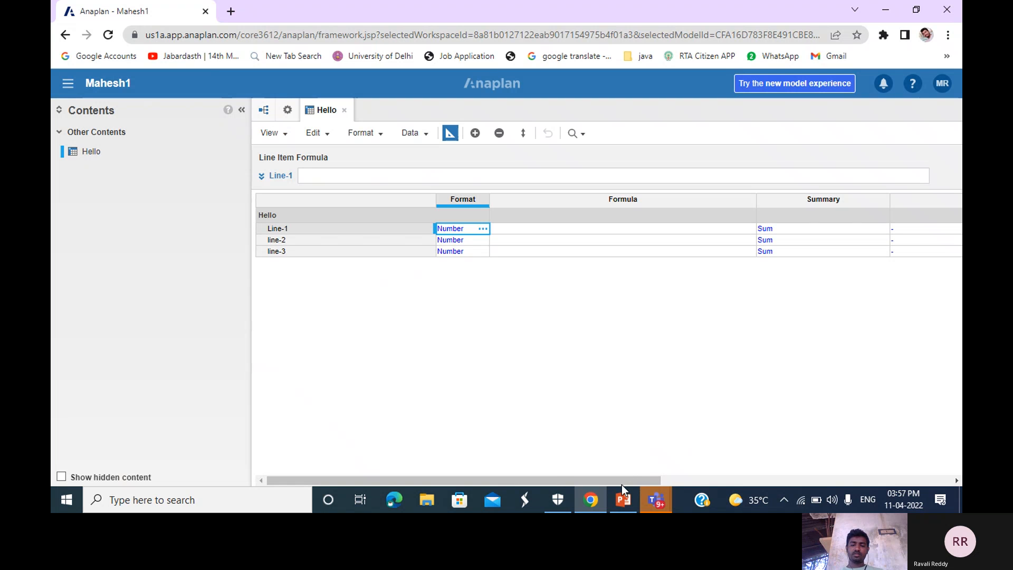
Step: Switch to the PowerPoint presentation, revisit the format settings on slide 8 and show slide 9 on applies to, time scale and versions
{"action": "mouse_move", "coordinate": [623, 508]}
{"action": "left_click", "coordinate": [612, 461]}
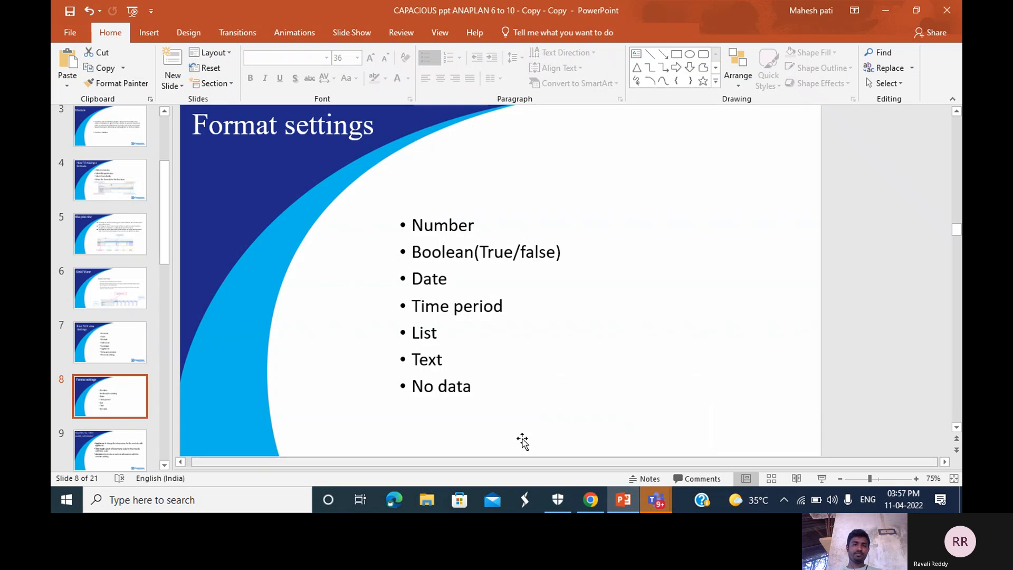
{"action": "left_click", "coordinate": [439, 333]}
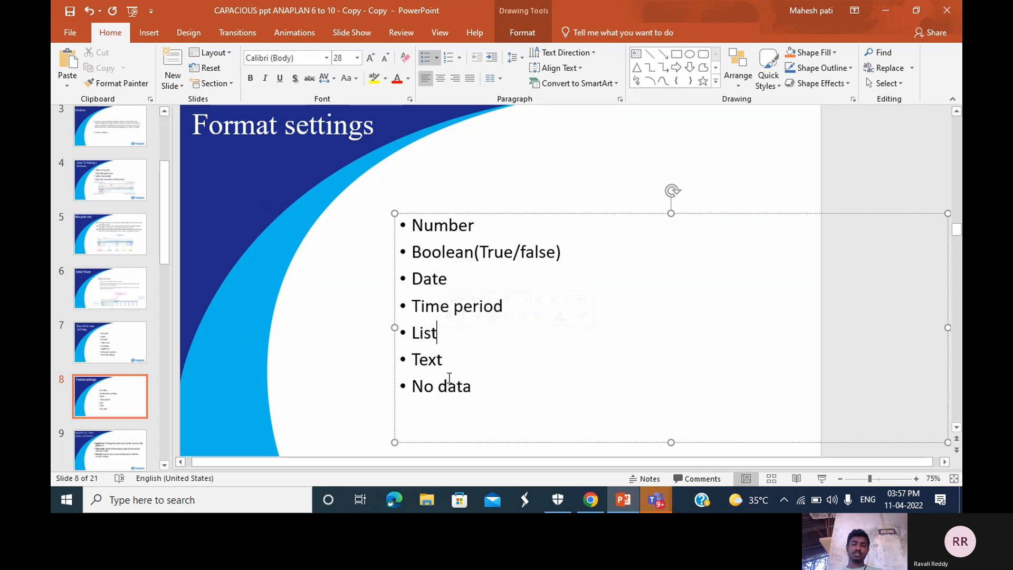
{"action": "left_click", "coordinate": [336, 356]}
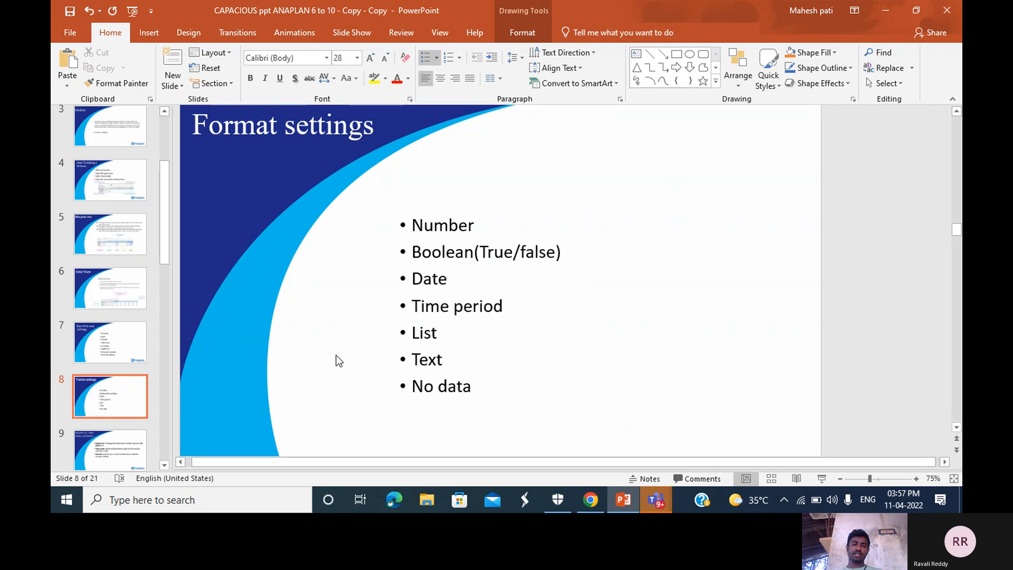
{"action": "left_click", "coordinate": [164, 464]}
{"action": "left_click", "coordinate": [164, 464]}
{"action": "left_click", "coordinate": [164, 464]}
{"action": "left_click", "coordinate": [164, 464]}
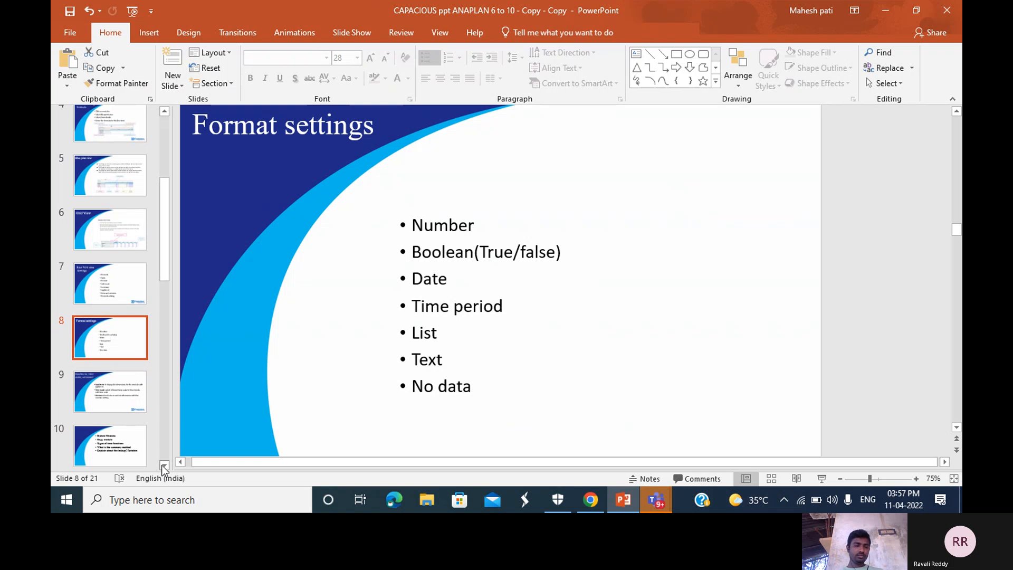
{"action": "left_click", "coordinate": [120, 388]}
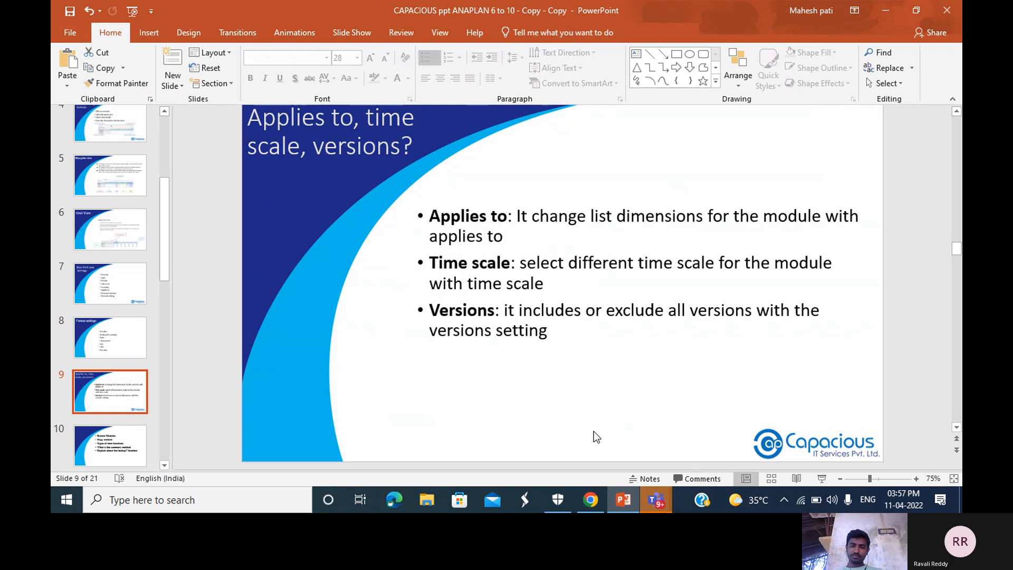
Step: Switch back to Anaplan and compare the Hello module's Time Scale setting in the blueprint with the periods in its grid view
{"action": "left_click", "coordinate": [592, 499]}
{"action": "scroll", "coordinate": [546, 388], "scroll_direction": "right", "scroll_amount": 5}
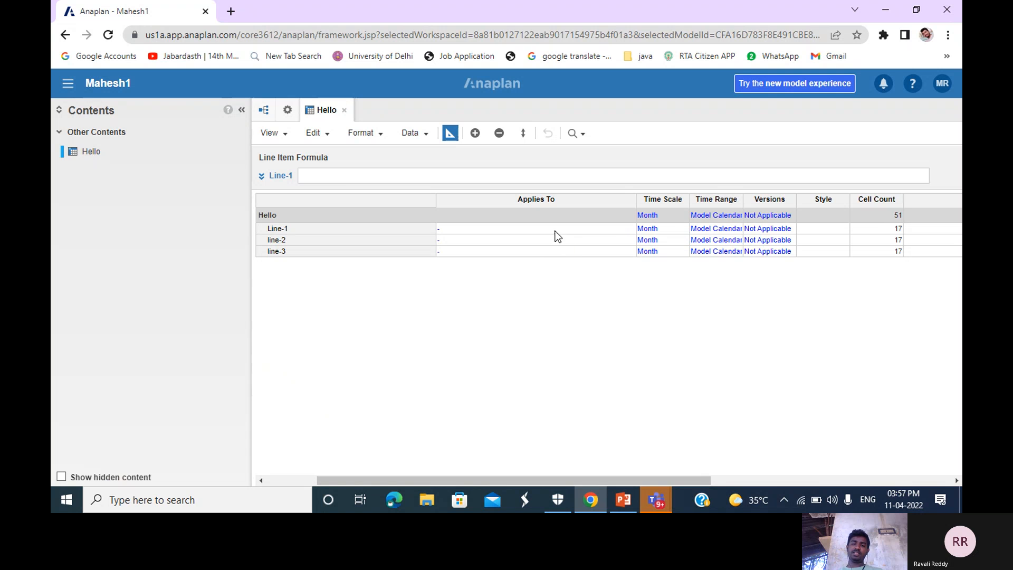
{"action": "left_click", "coordinate": [677, 215]}
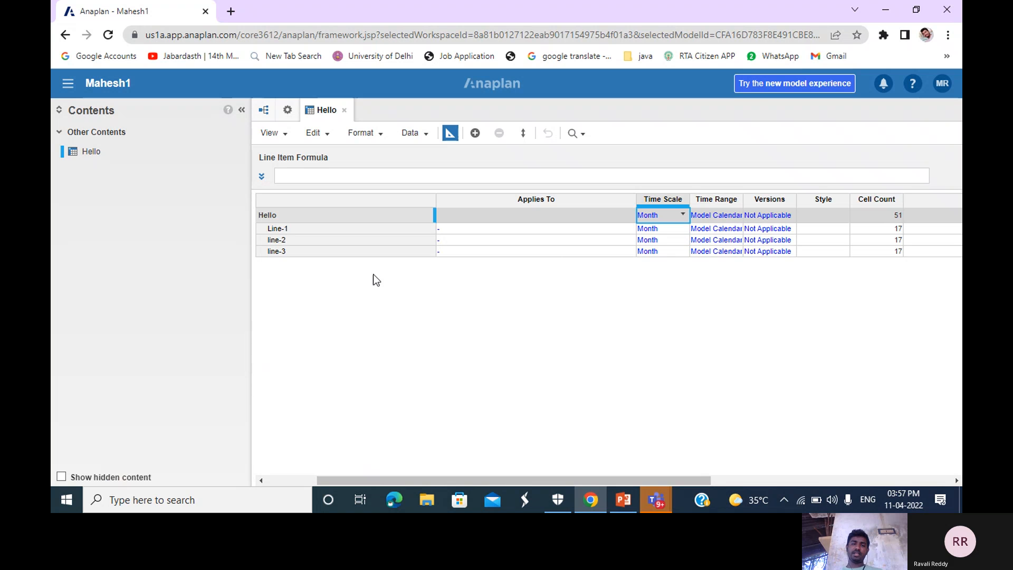
{"action": "left_click", "coordinate": [451, 136]}
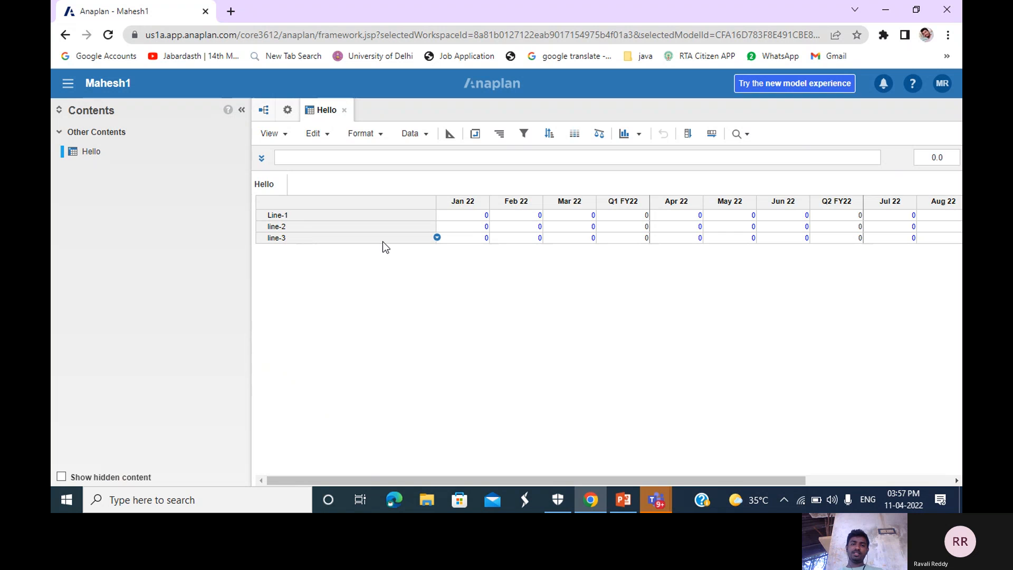
{"action": "left_click", "coordinate": [449, 134]}
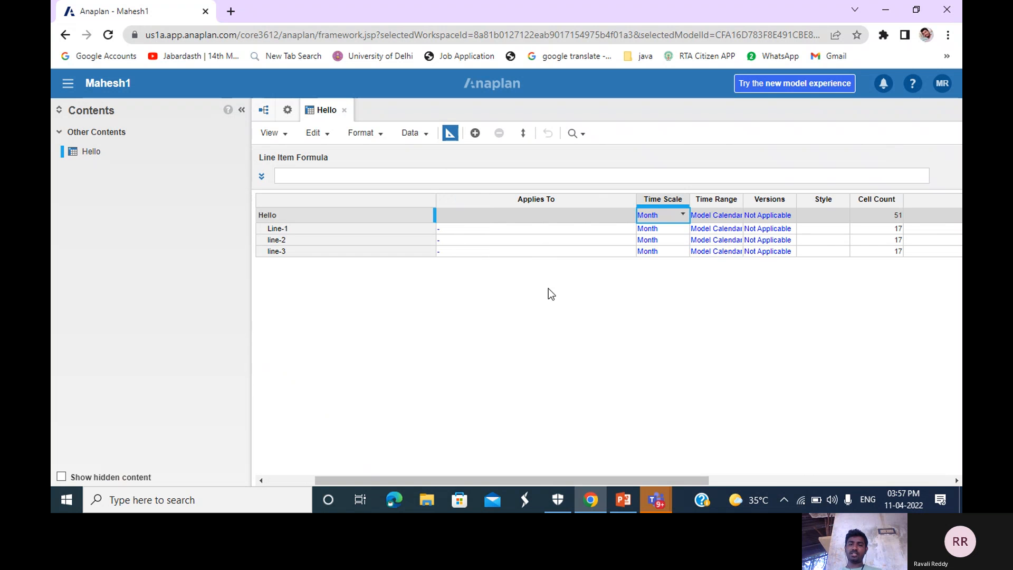
Step: Set the Hello module's Time Scale to Not Applicable, check the module in grid view and return to the blueprint
{"action": "left_click", "coordinate": [684, 215]}
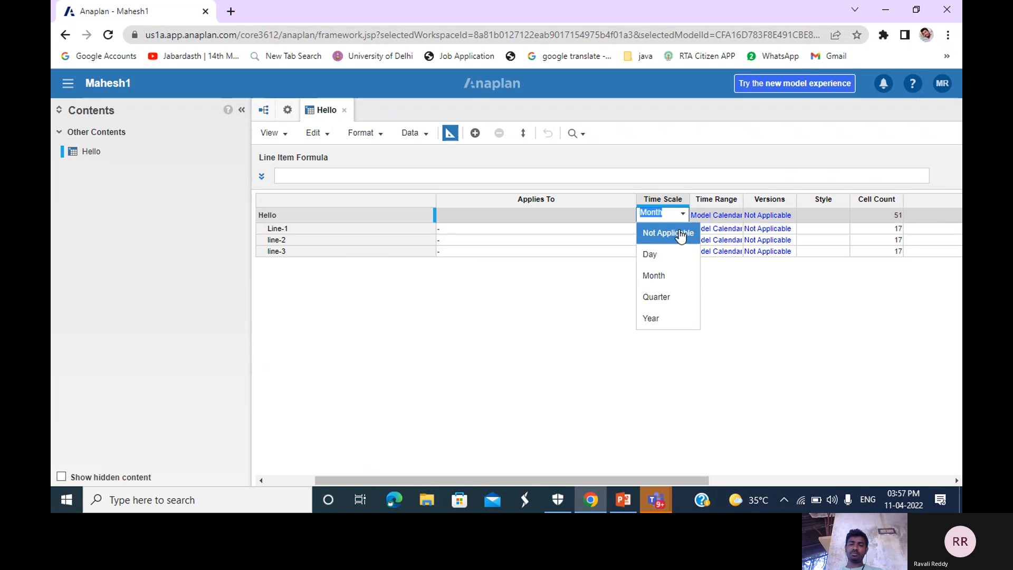
{"action": "left_click", "coordinate": [680, 234]}
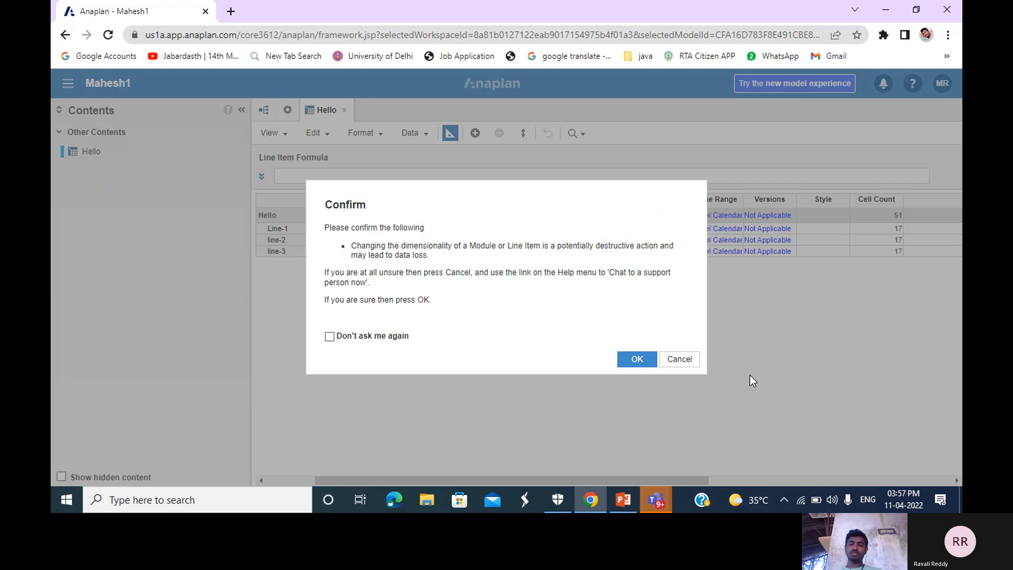
{"action": "left_click", "coordinate": [639, 360]}
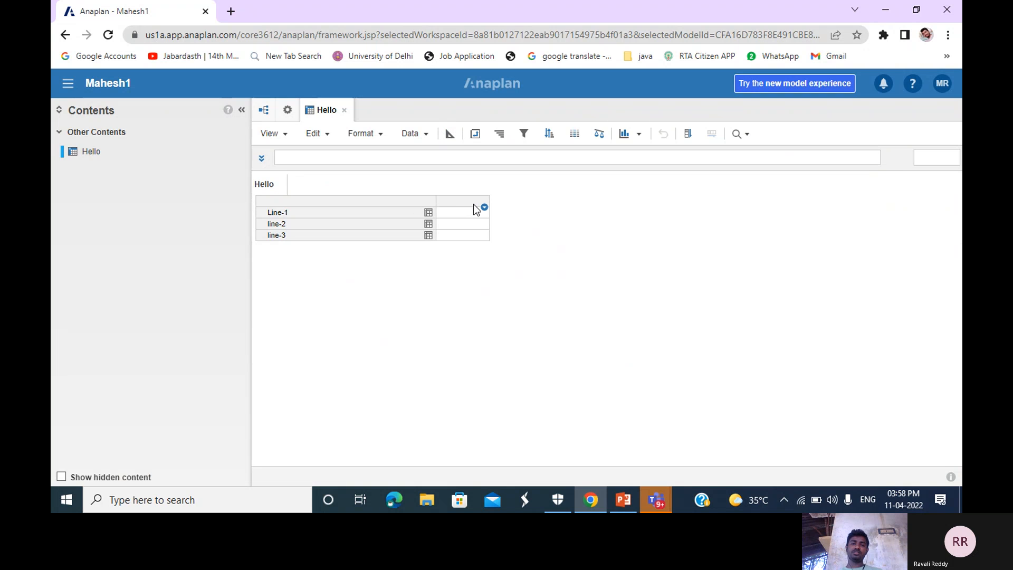
{"action": "left_click", "coordinate": [448, 136]}
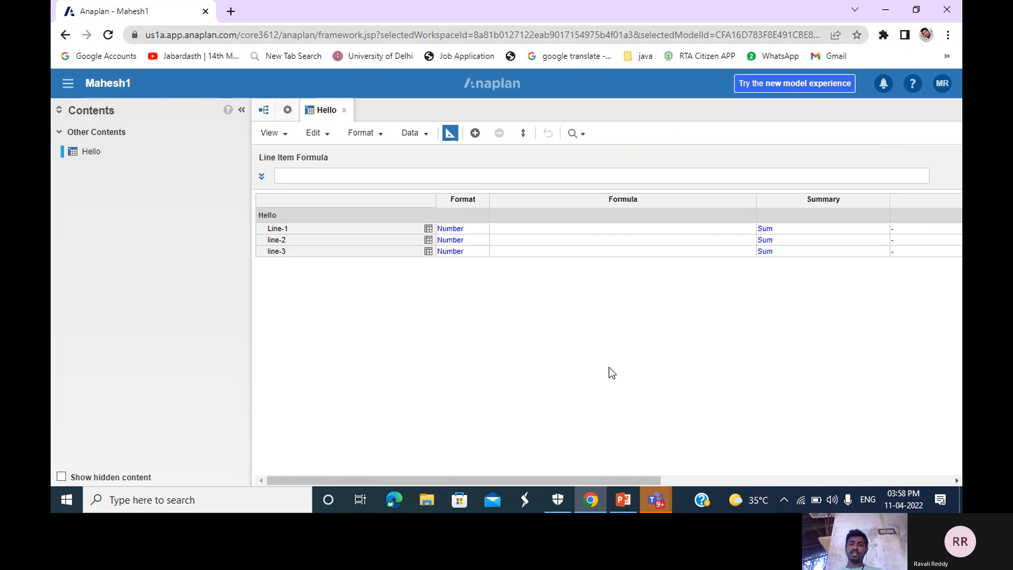
Step: Set the Hello module's Time Scale to Month, check its periods in grid view and return to the blueprint
{"action": "scroll", "coordinate": [624, 400], "scroll_direction": "right", "scroll_amount": 5}
{"action": "scroll", "coordinate": [625, 400], "scroll_direction": "right", "scroll_amount": 1}
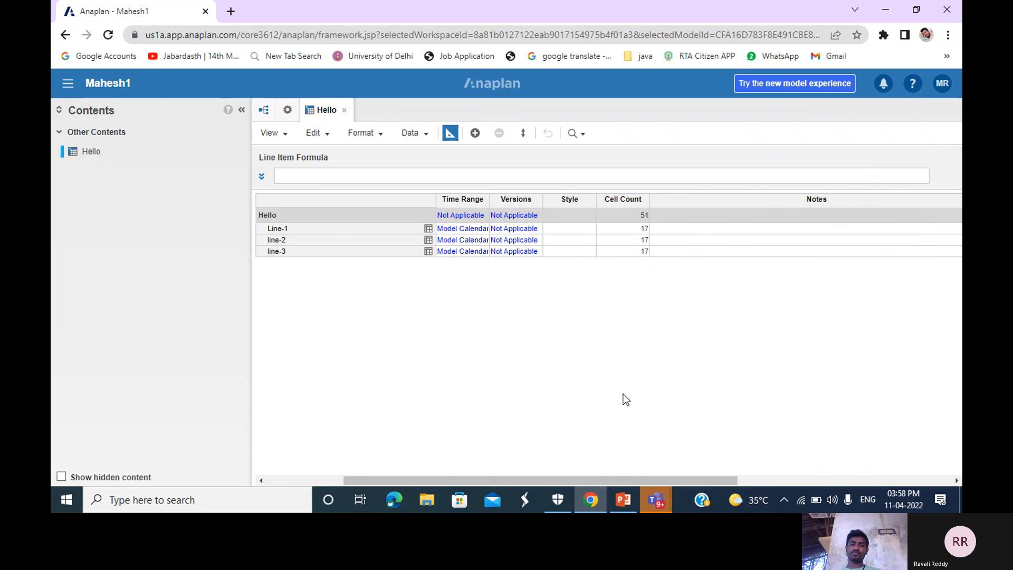
{"action": "scroll", "coordinate": [625, 400], "scroll_direction": "left", "scroll_amount": 1}
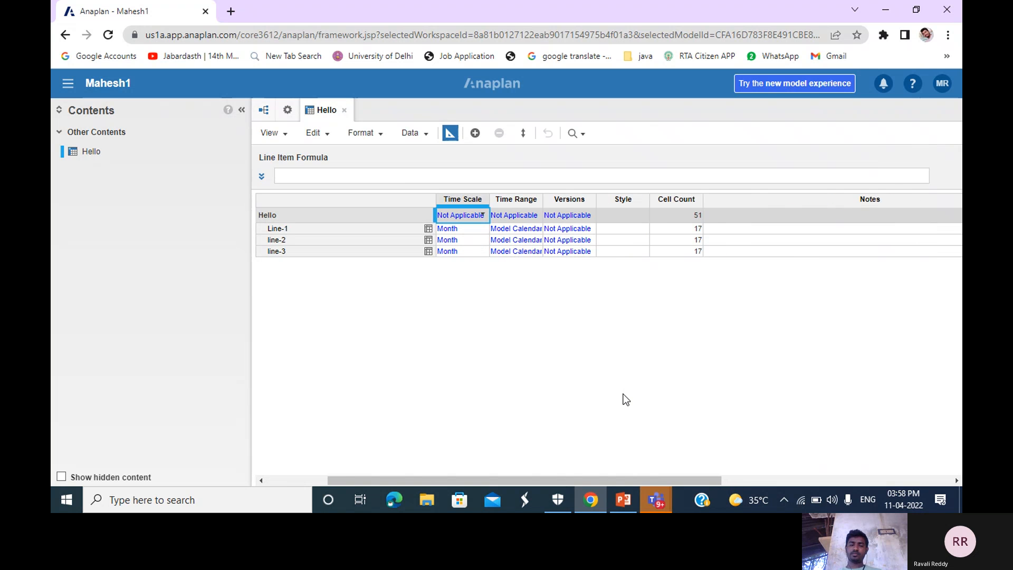
{"action": "left_click", "coordinate": [263, 481]}
{"action": "left_click", "coordinate": [262, 481]}
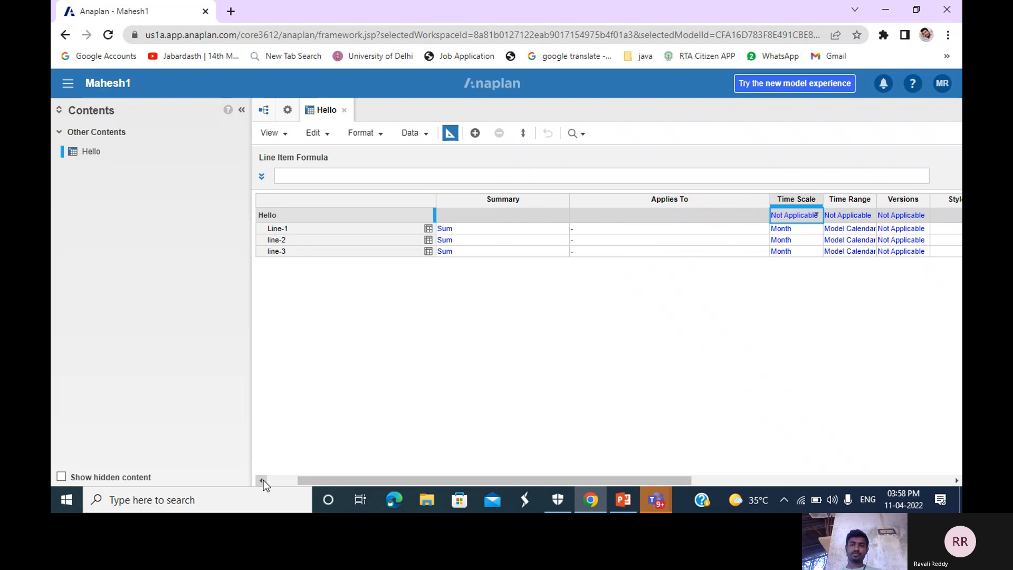
{"action": "left_click", "coordinate": [817, 216]}
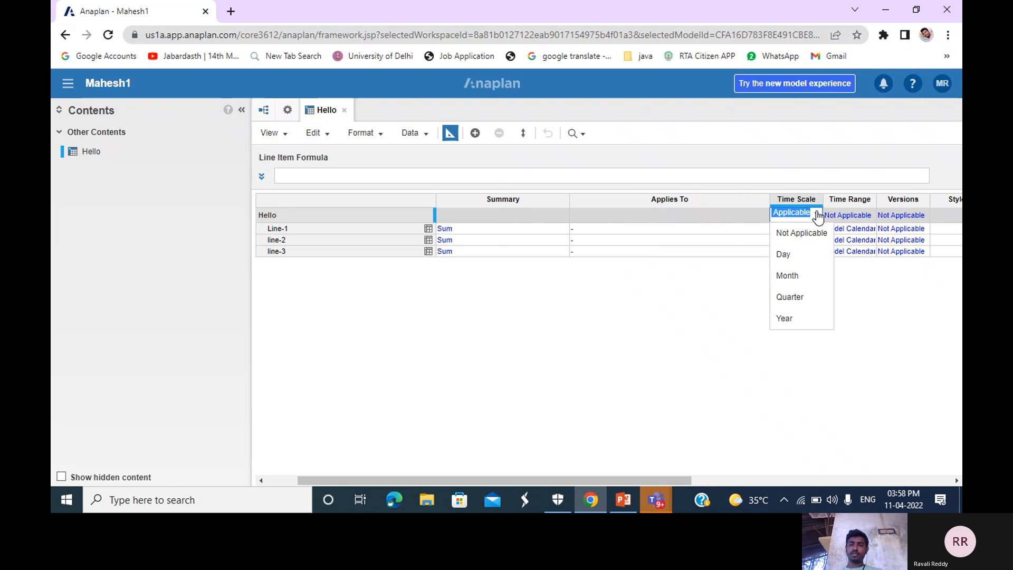
{"action": "left_click", "coordinate": [812, 274]}
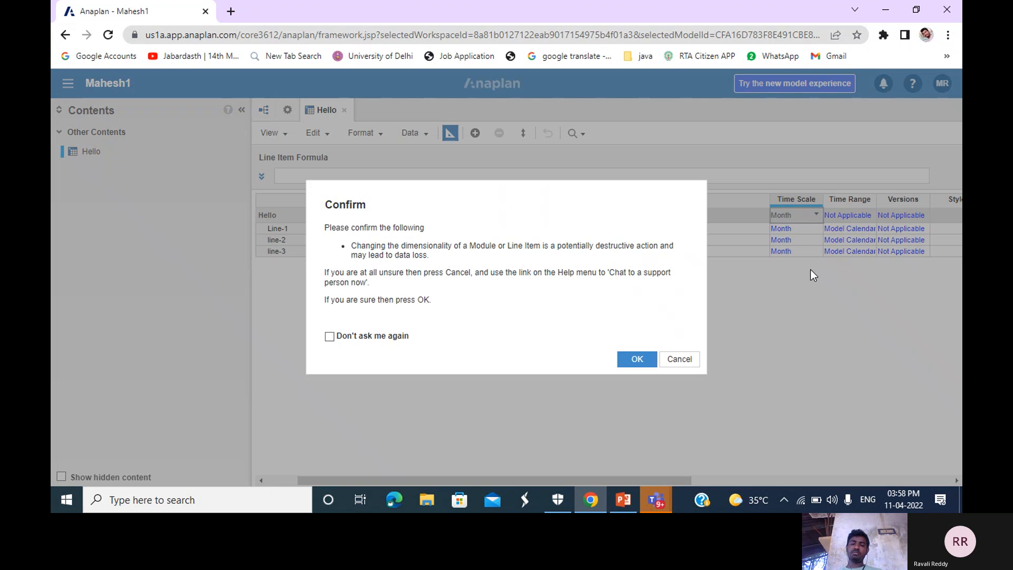
{"action": "left_click", "coordinate": [638, 359]}
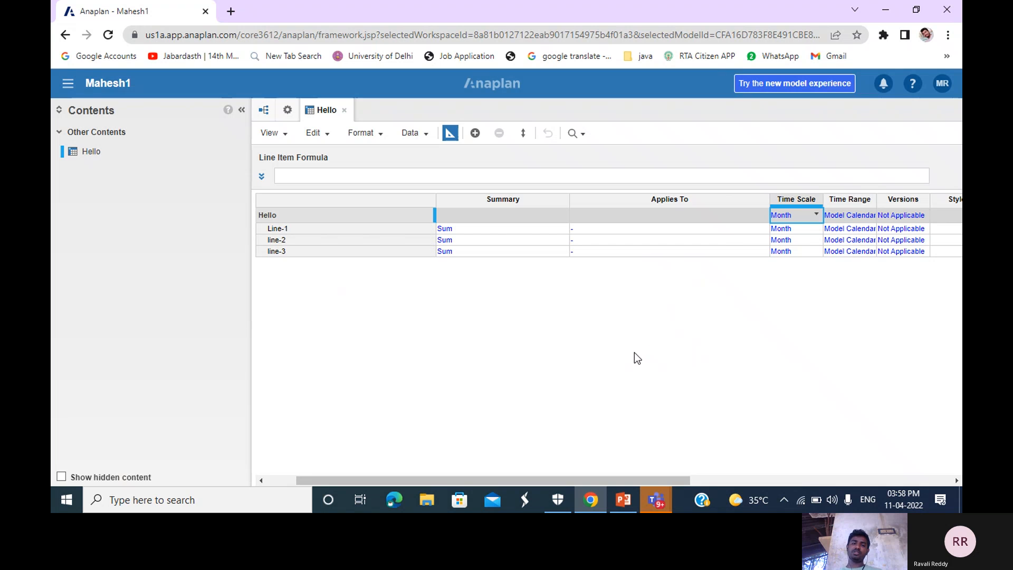
{"action": "left_click", "coordinate": [451, 134]}
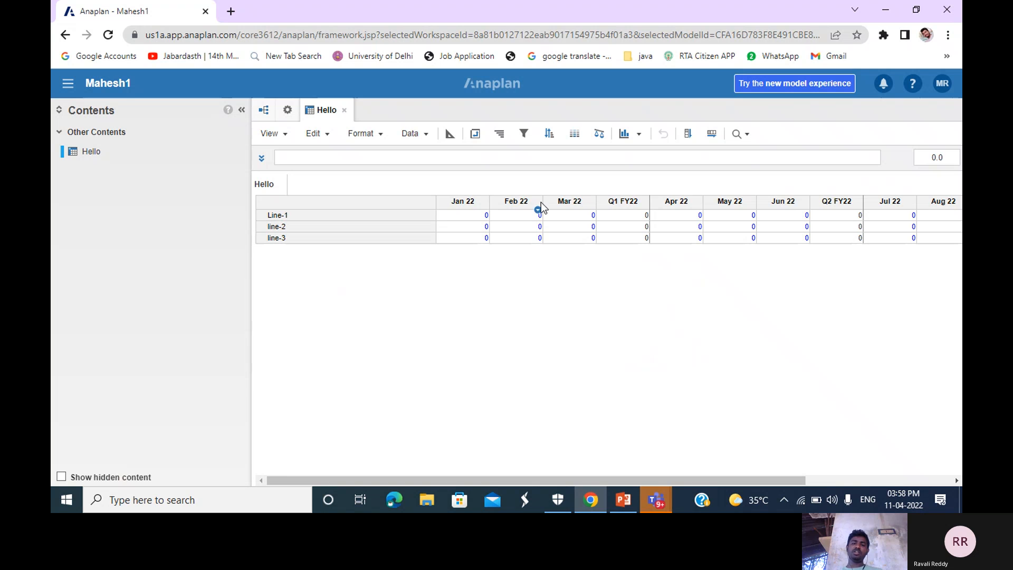
{"action": "left_click", "coordinate": [450, 133]}
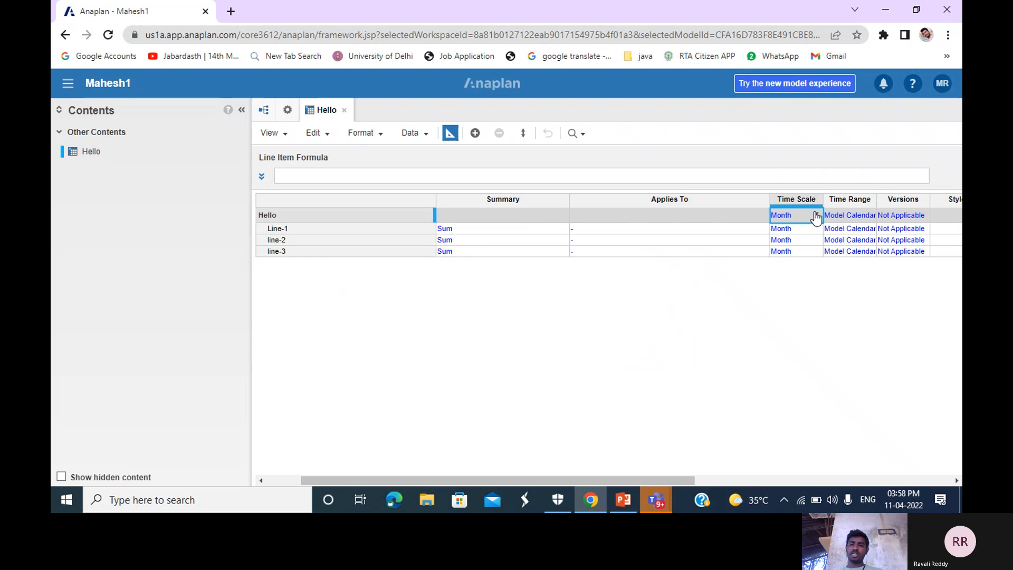
Step: Set the Hello module's Time Scale to Quarter, check its periods in grid view and return to the blueprint
{"action": "left_click", "coordinate": [816, 213]}
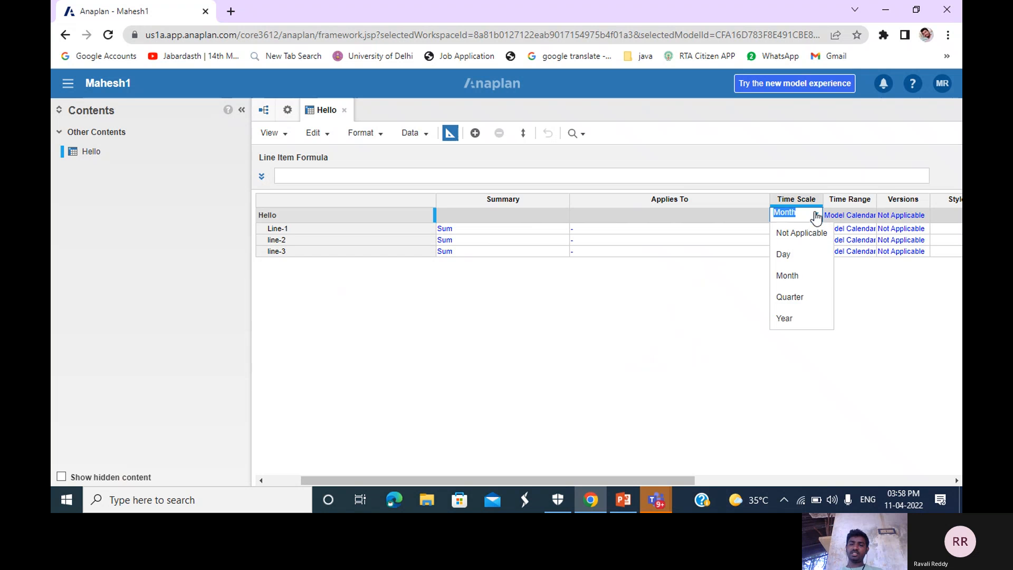
{"action": "left_click", "coordinate": [815, 297]}
{"action": "left_click", "coordinate": [637, 359]}
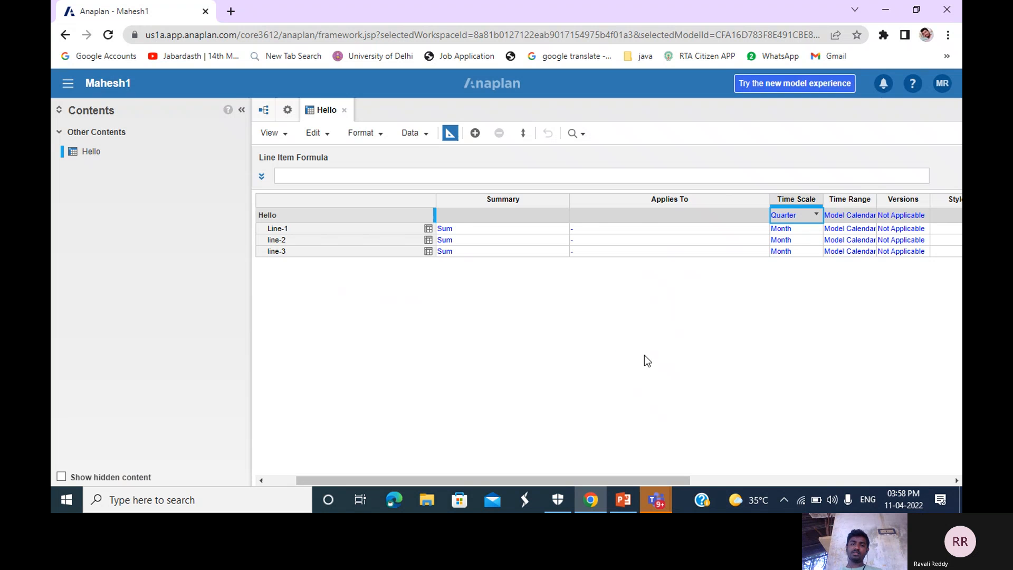
{"action": "left_click", "coordinate": [449, 134]}
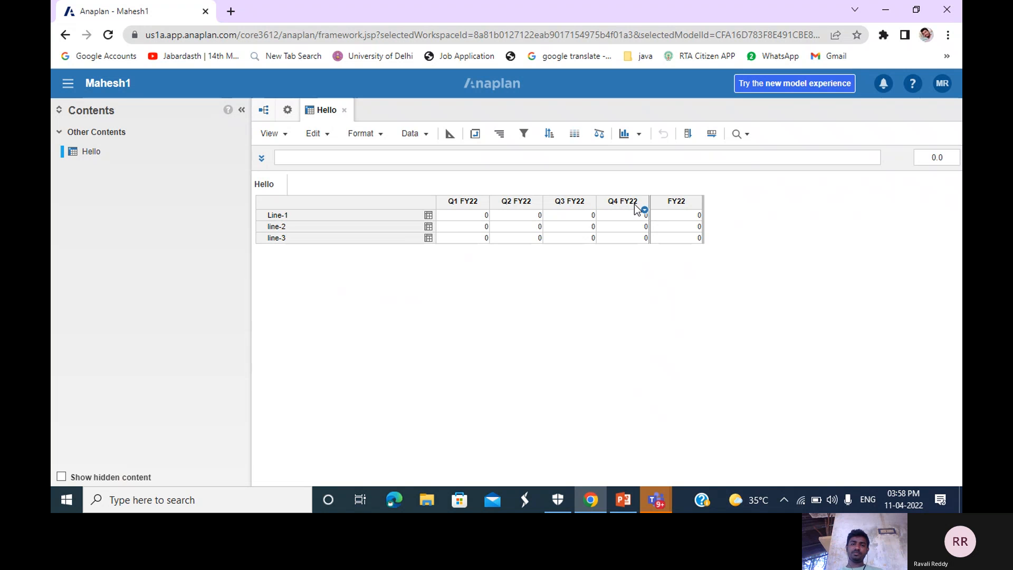
{"action": "left_click", "coordinate": [450, 135]}
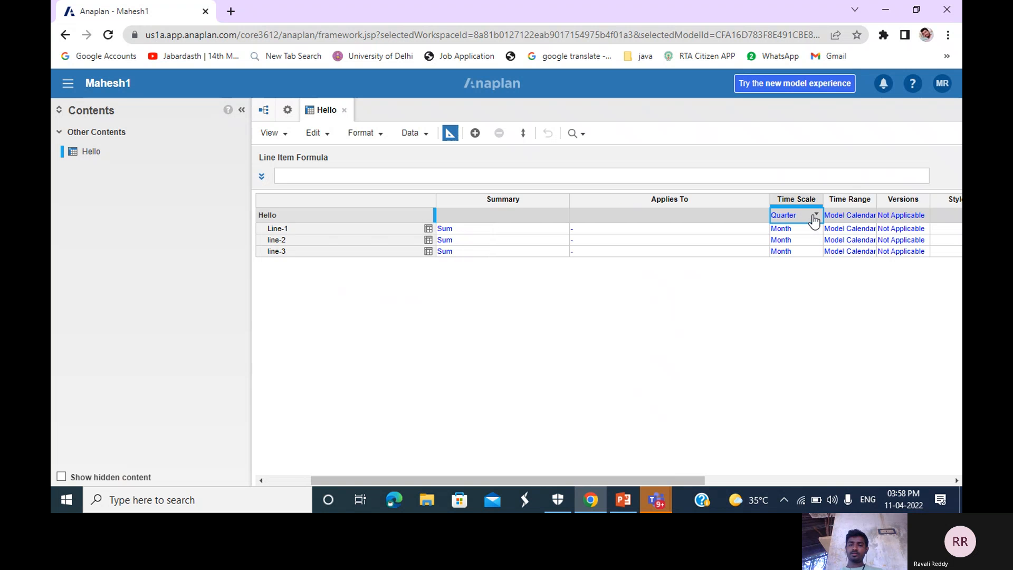
Step: Set the Hello module's Time Scale to Year, check its periods in grid view and return to the blueprint
{"action": "left_click", "coordinate": [814, 220]}
{"action": "left_click", "coordinate": [805, 318]}
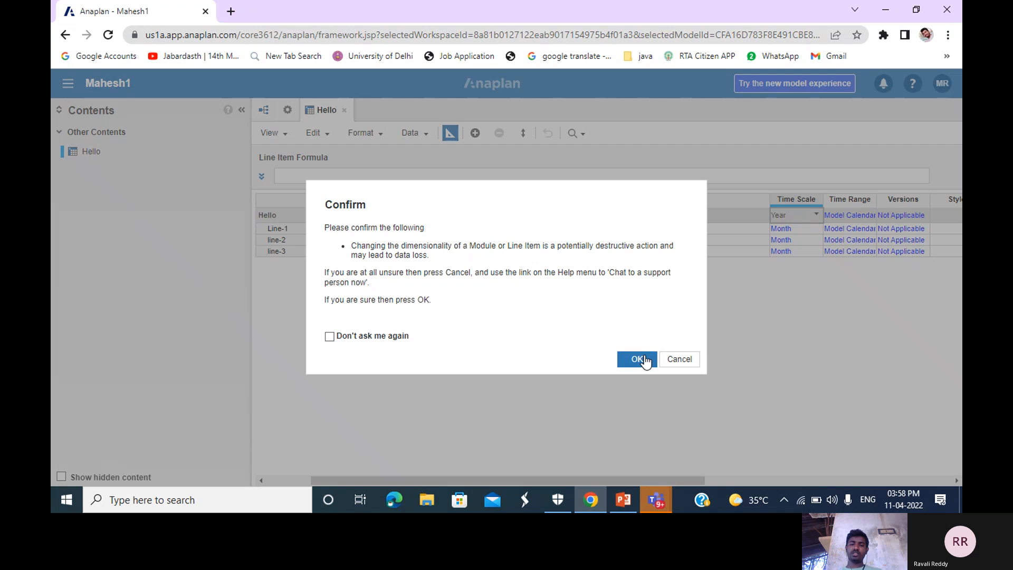
{"action": "left_click", "coordinate": [640, 358]}
{"action": "left_click", "coordinate": [450, 134]}
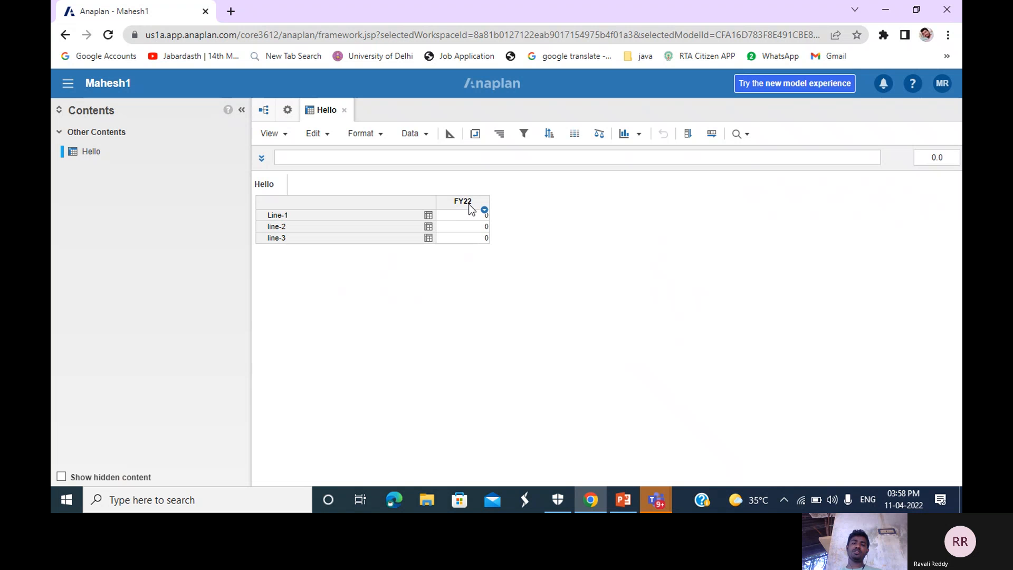
{"action": "left_click", "coordinate": [450, 135]}
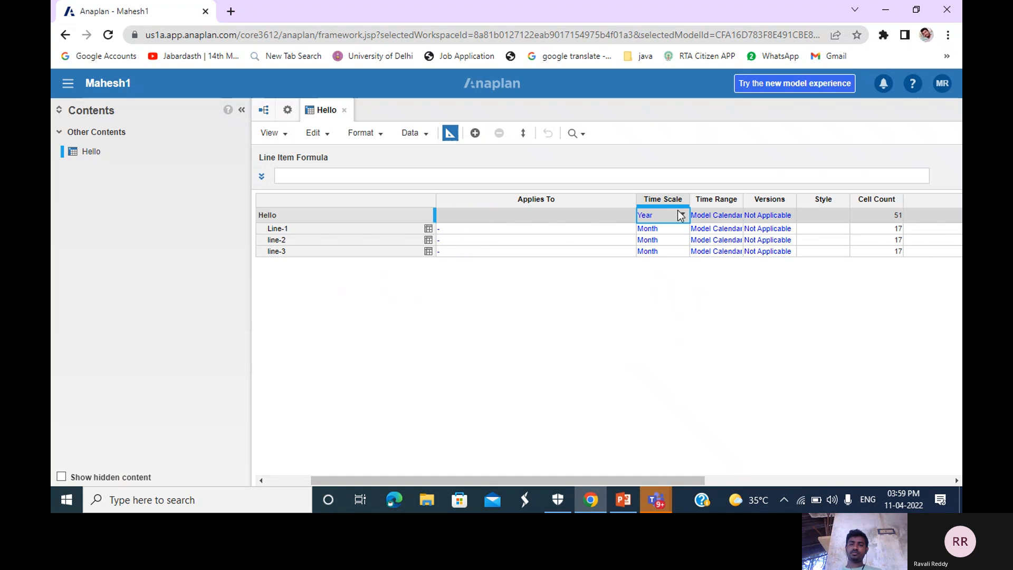
Step: Set the Hello module's Time Scale back to Month and confirm the dimensionality change
{"action": "right_click", "coordinate": [683, 215]}
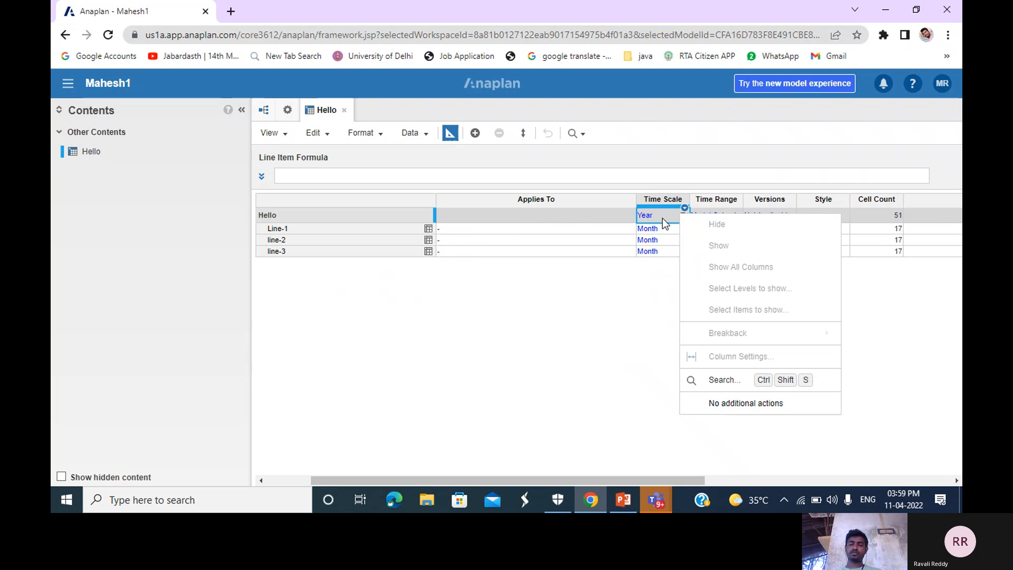
{"action": "left_click", "coordinate": [662, 218]}
{"action": "left_click", "coordinate": [683, 216]}
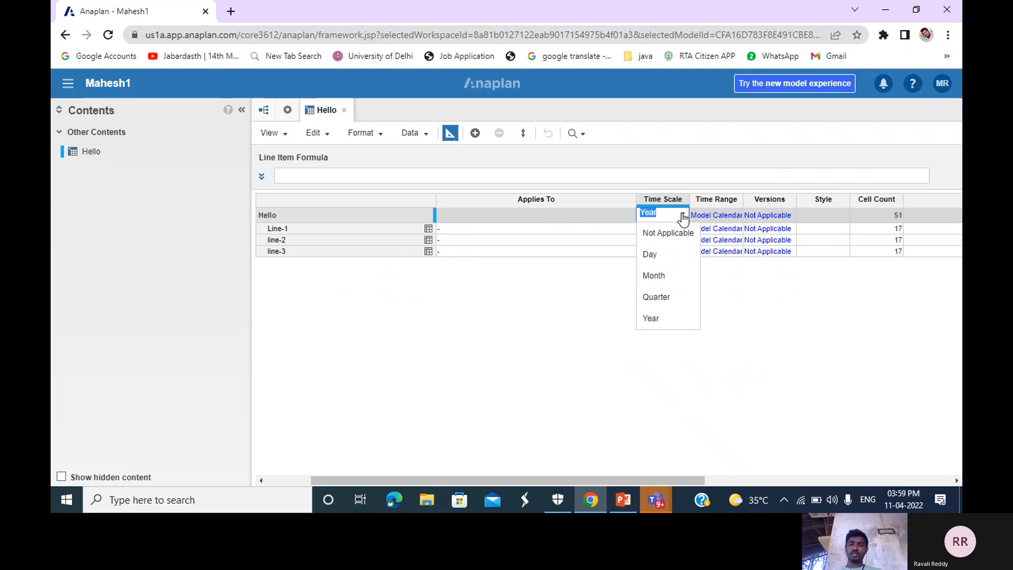
{"action": "left_click", "coordinate": [674, 275]}
{"action": "left_click", "coordinate": [633, 359]}
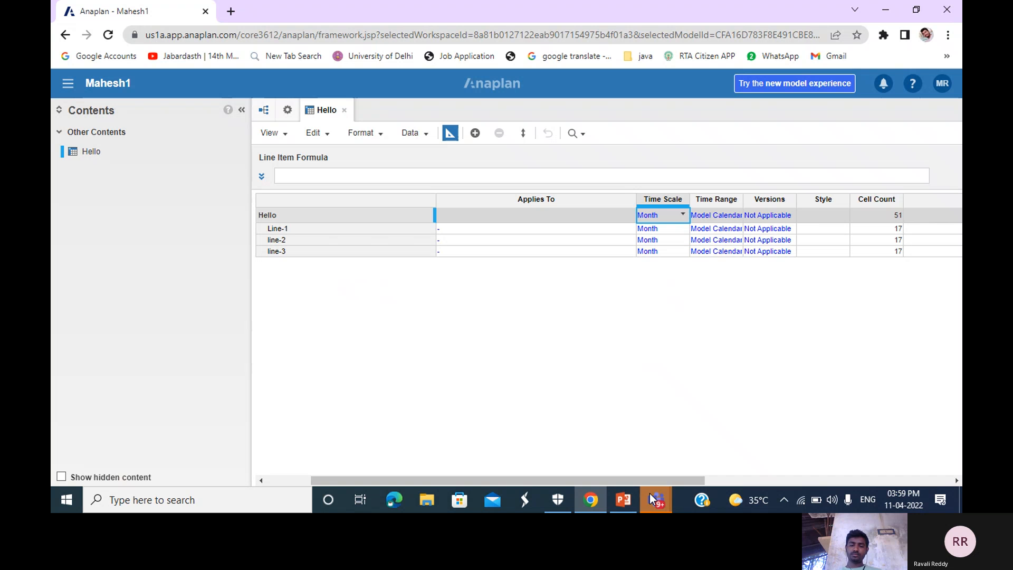
Step: Switch to the PowerPoint presentation and move from slide 9 to slide 10 on system modules and copying modules
{"action": "mouse_move", "coordinate": [625, 499]}
{"action": "left_click", "coordinate": [619, 461]}
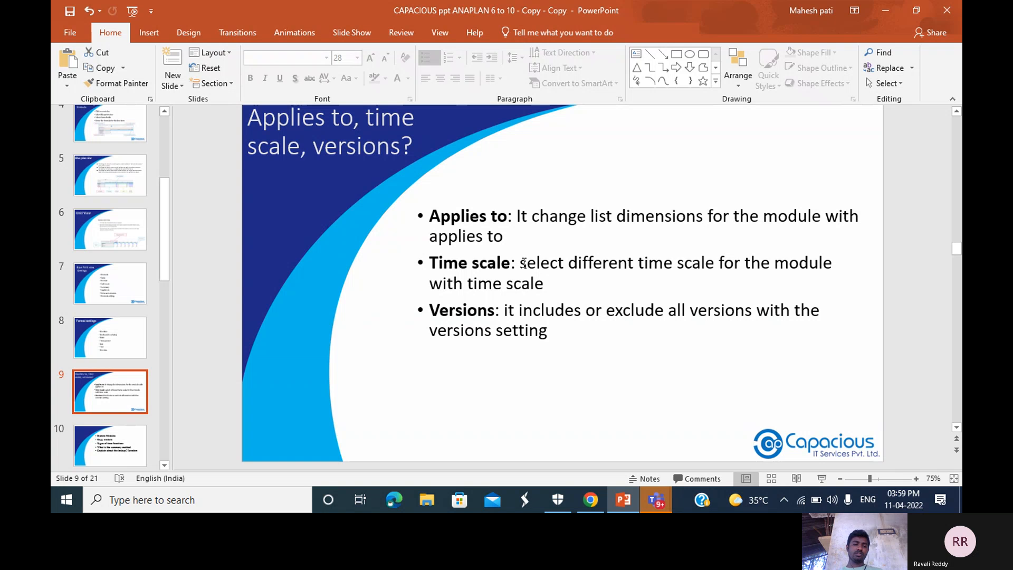
{"action": "scroll", "coordinate": [164, 464], "scroll_direction": "down", "scroll_amount": 2}
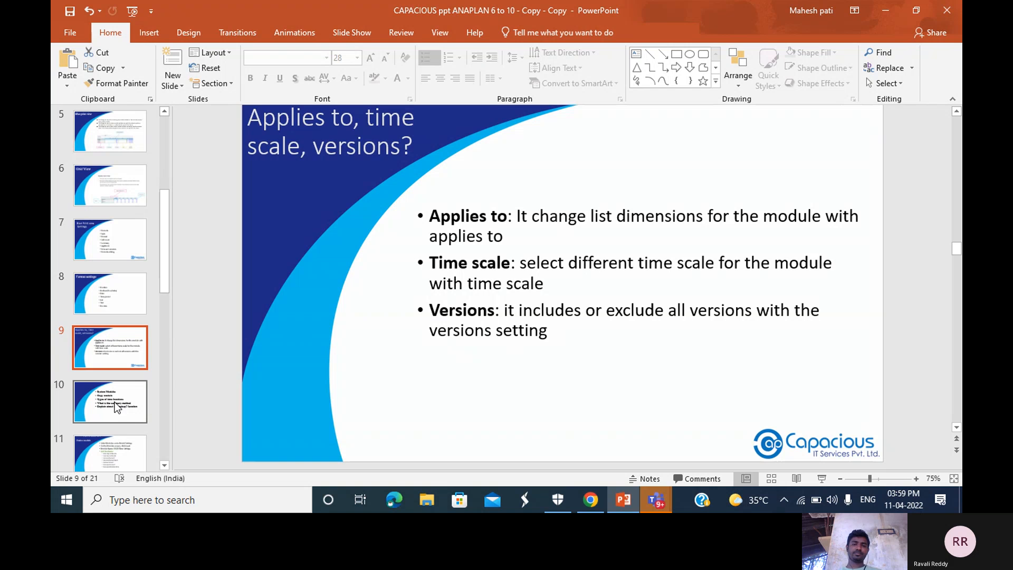
{"action": "left_click", "coordinate": [116, 405]}
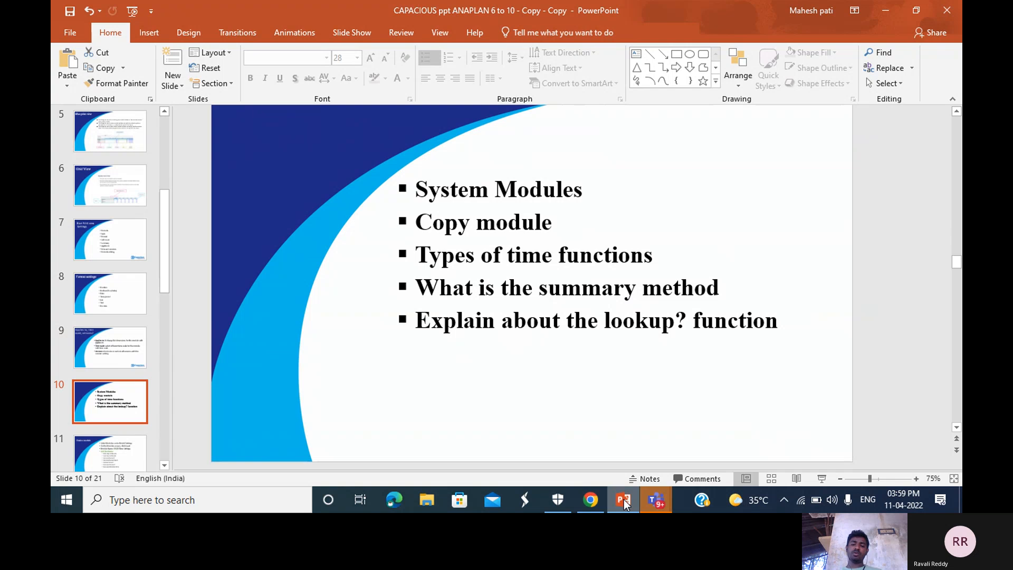
Step: Switch back to Anaplan and copy the Hello module as "Hello - Copy" with default view only and cell data included
{"action": "left_click", "coordinate": [590, 501]}
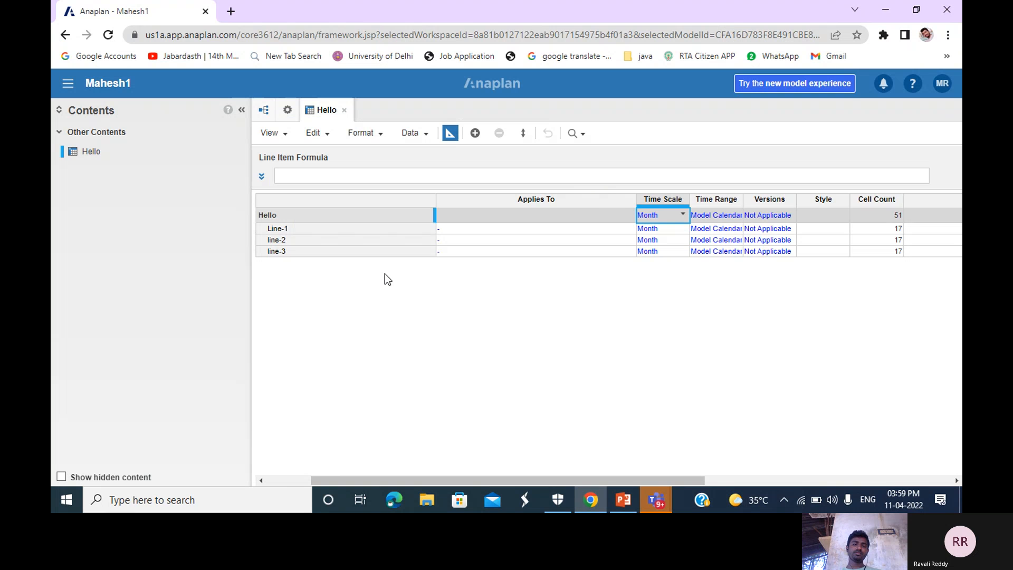
{"action": "left_click", "coordinate": [287, 110]}
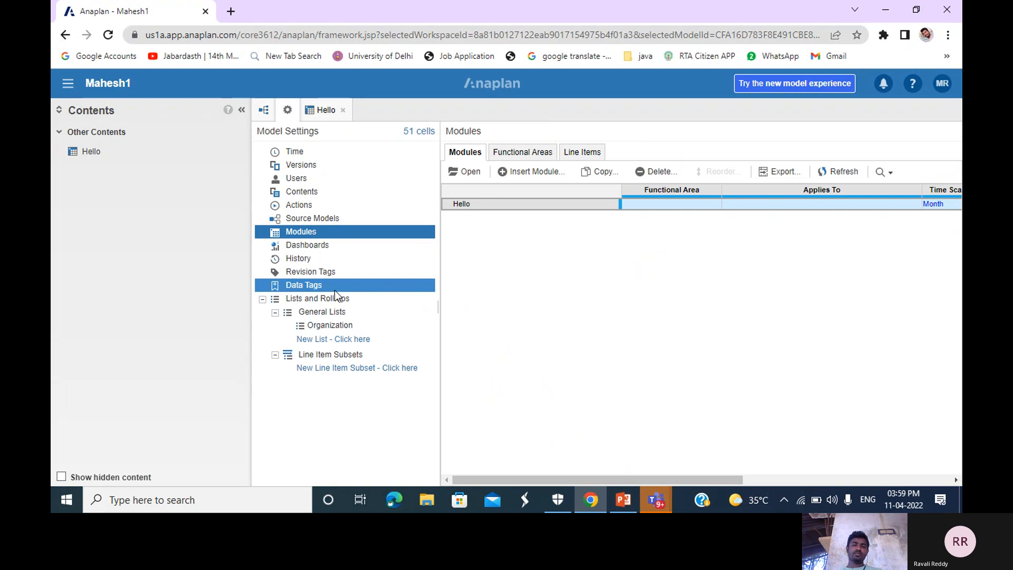
{"action": "left_click", "coordinate": [473, 204]}
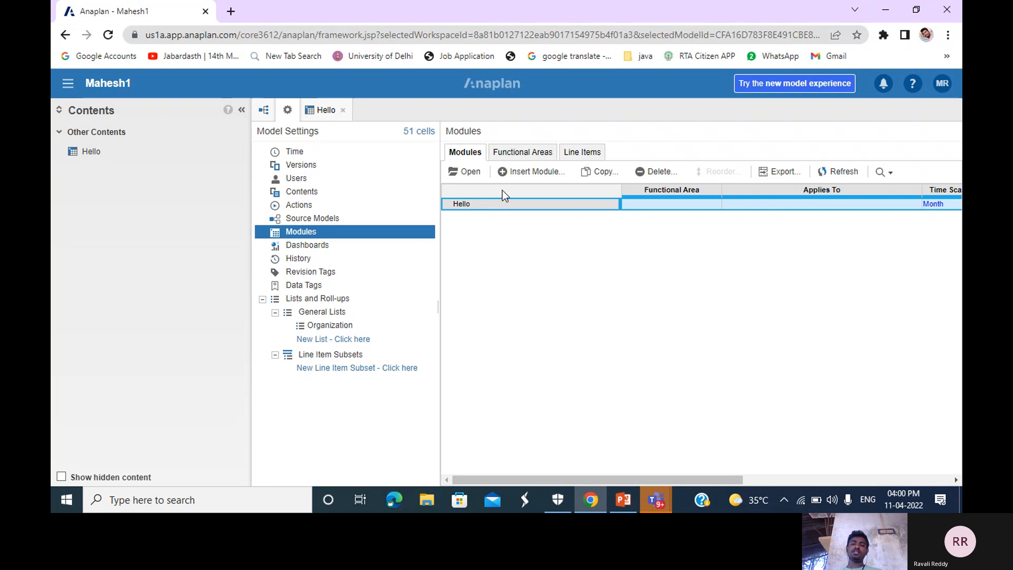
{"action": "left_click", "coordinate": [602, 175]}
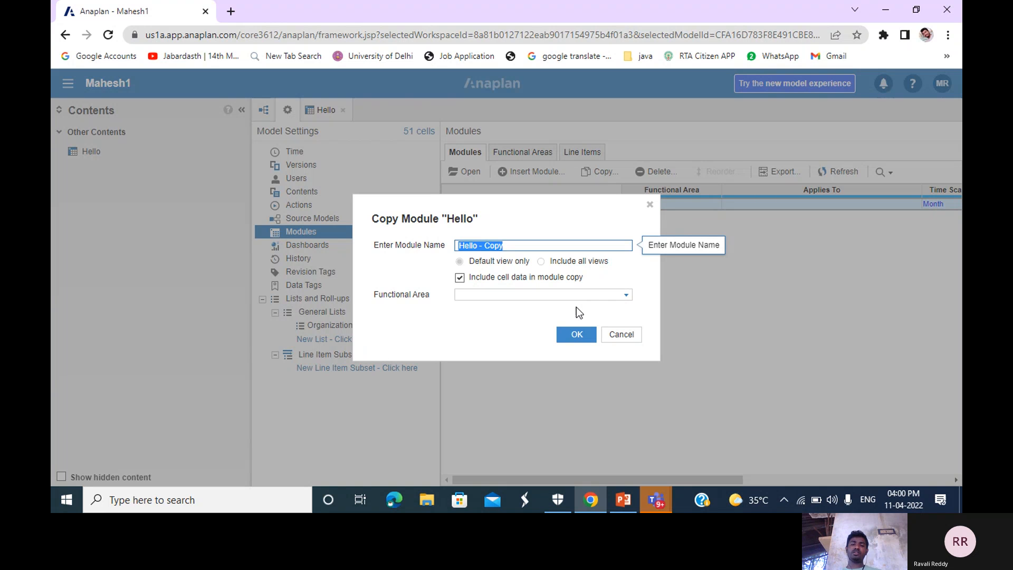
{"action": "left_click", "coordinate": [576, 335]}
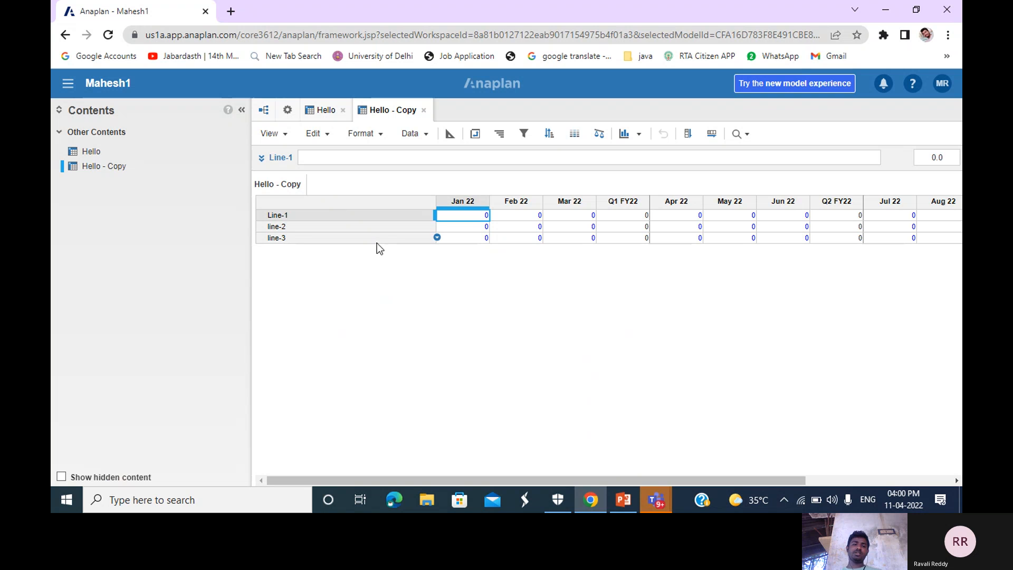
Step: Return to the model's modules list and compare the Hello and Hello - Copy entries
{"action": "left_click", "coordinate": [288, 110]}
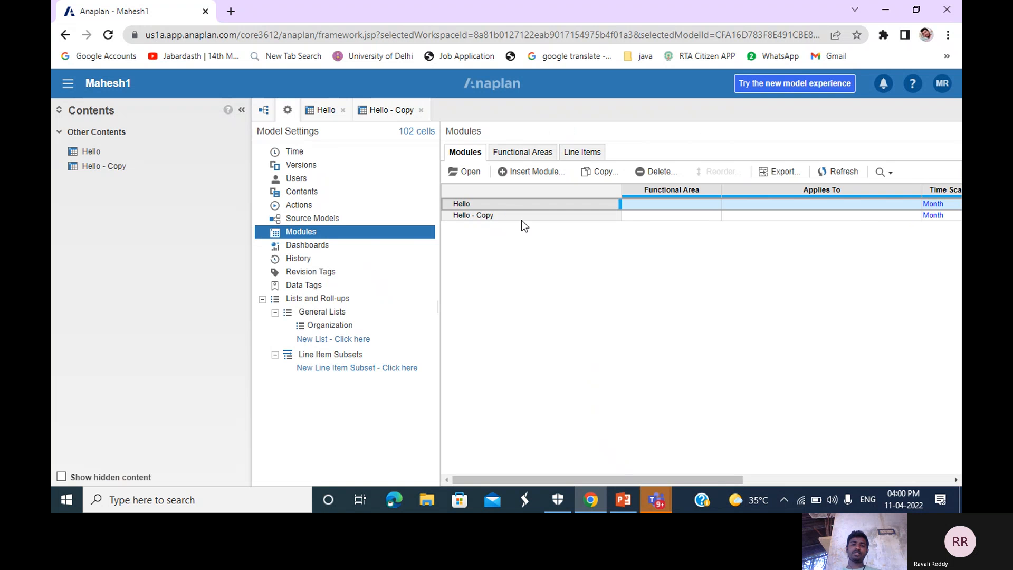
{"action": "left_click", "coordinate": [467, 213]}
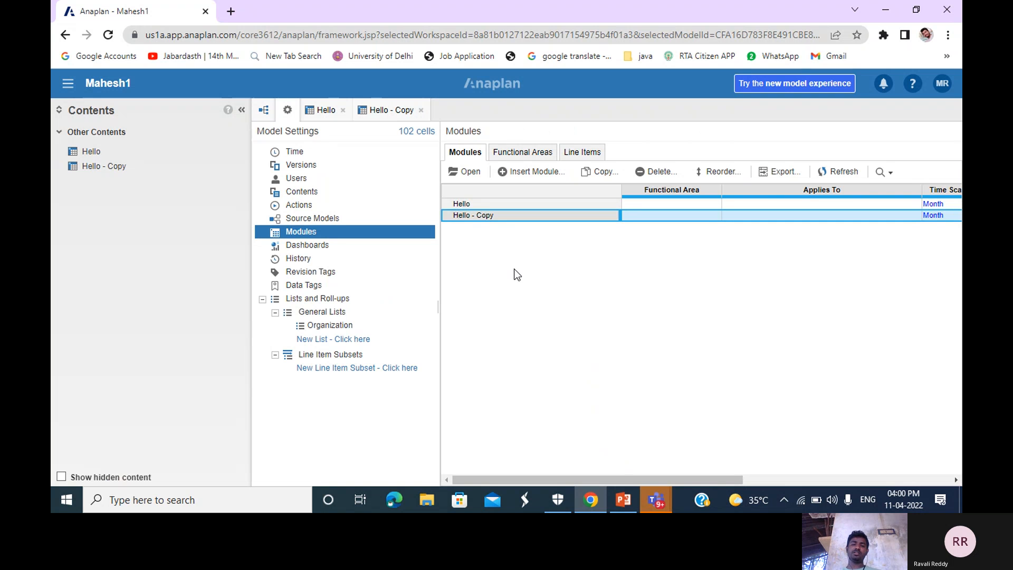
{"action": "left_click", "coordinate": [471, 203]}
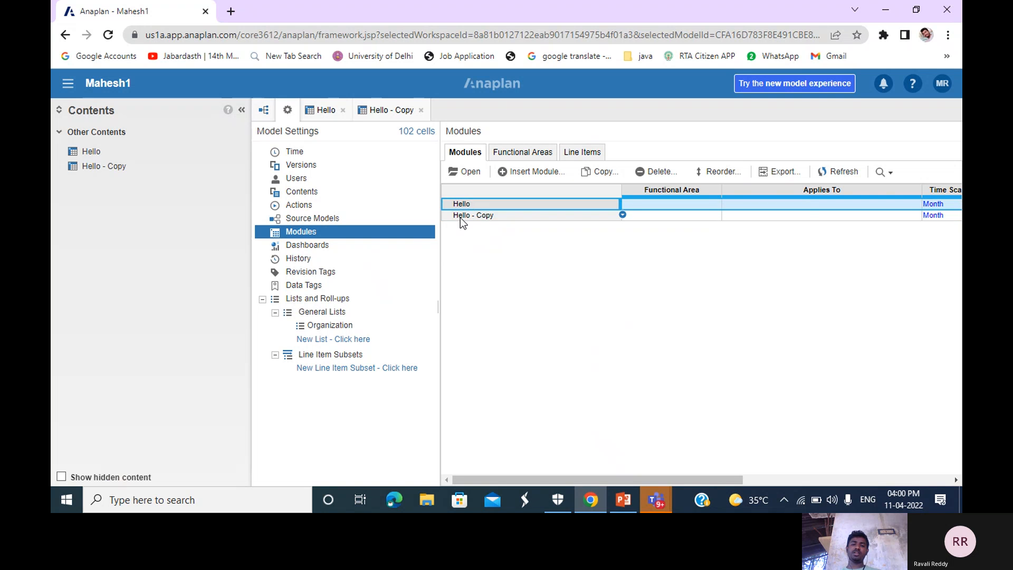
{"action": "left_click", "coordinate": [460, 217]}
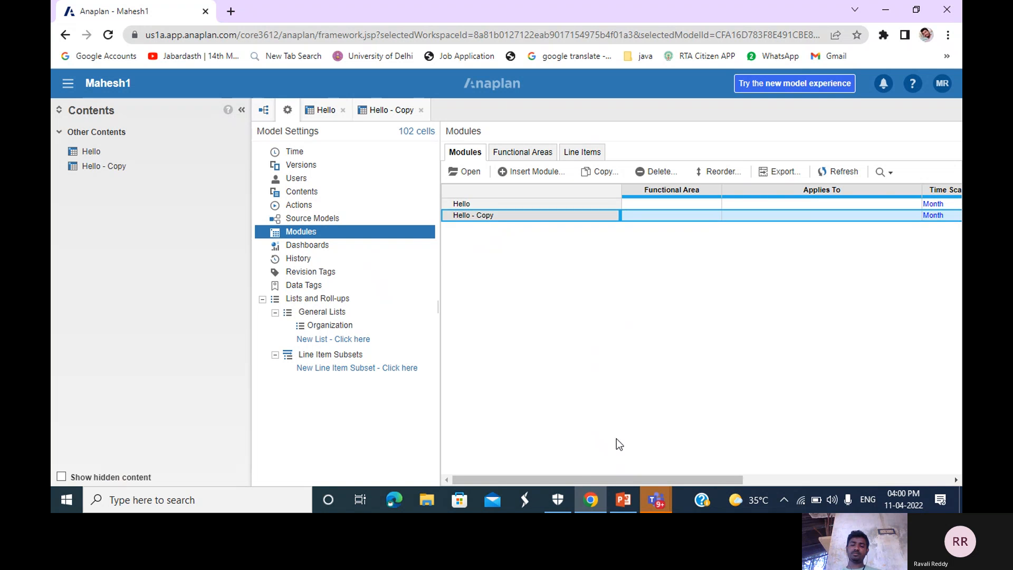
Step: Switch to the PowerPoint presentation to review the topics on slide 10 and return to Anaplan
{"action": "mouse_move", "coordinate": [625, 502]}
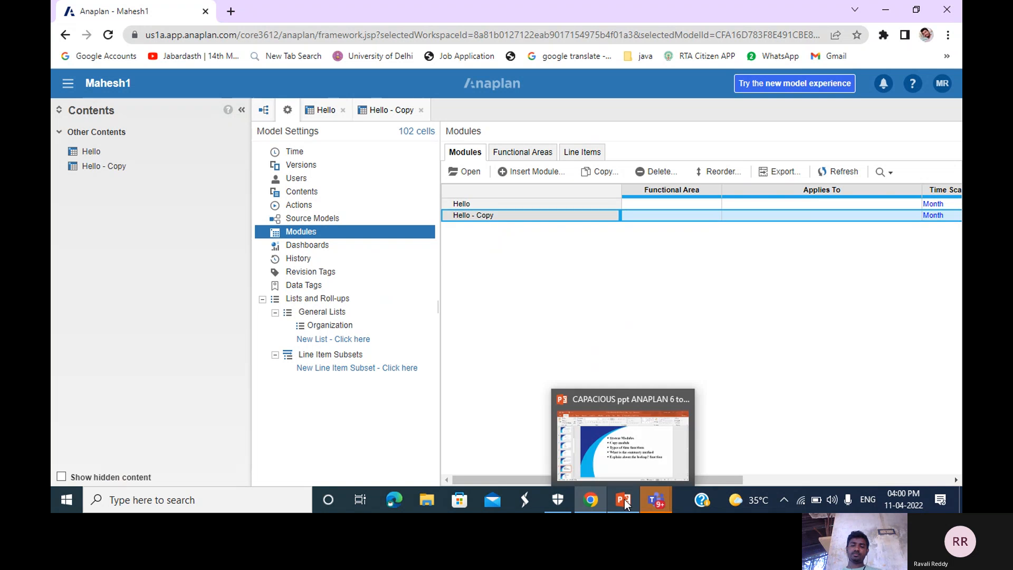
{"action": "left_click", "coordinate": [628, 463]}
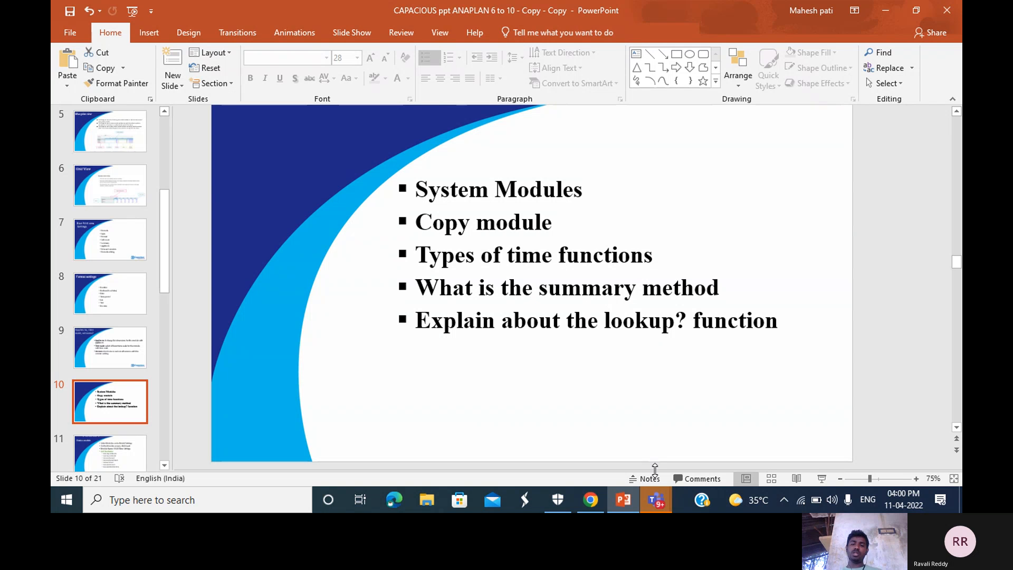
{"action": "left_click", "coordinate": [592, 502]}
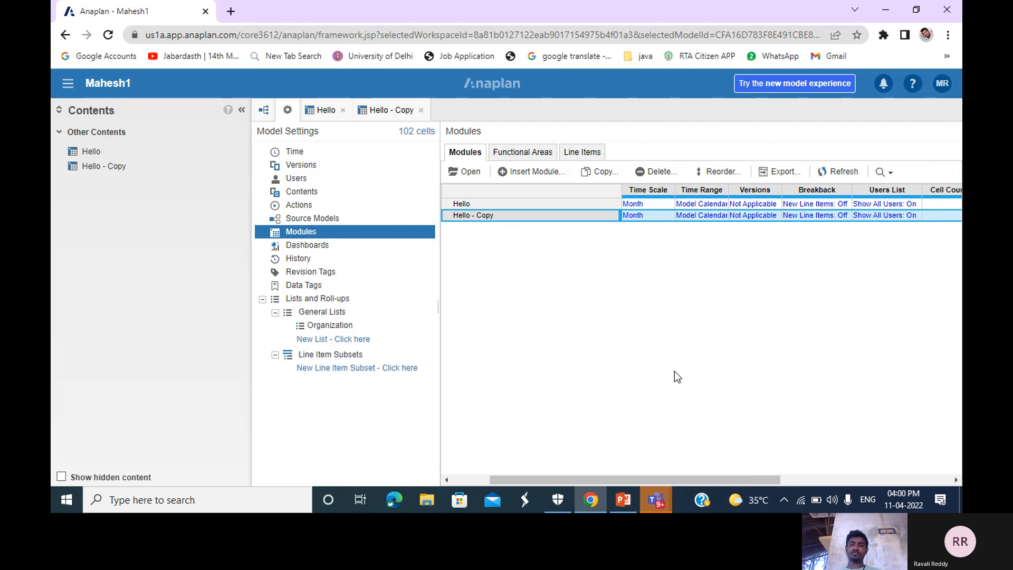
Step: Open the Hello module from the model's modules list
{"action": "scroll", "coordinate": [674, 372], "scroll_direction": "left", "scroll_amount": 5}
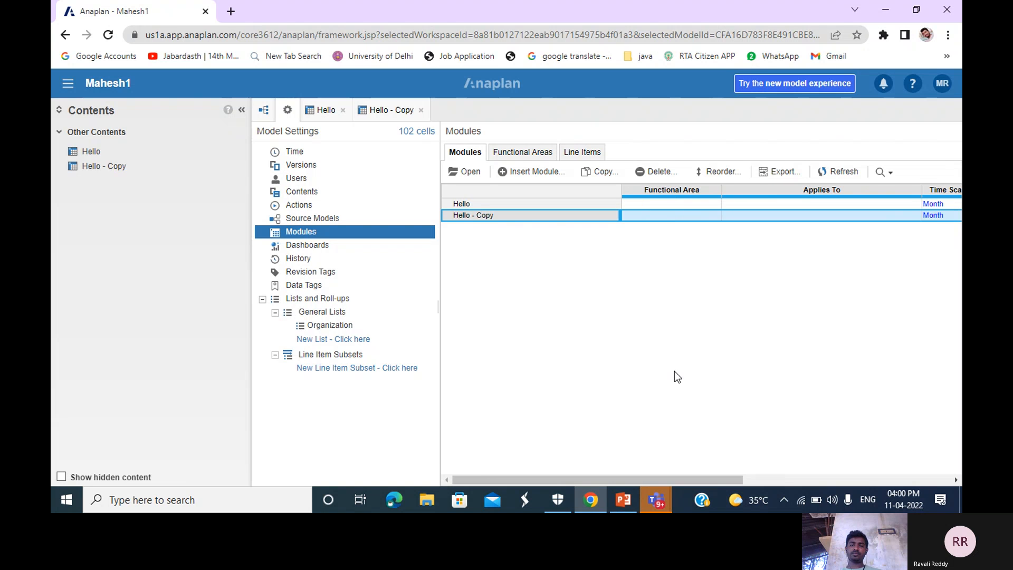
{"action": "left_click", "coordinate": [460, 204]}
{"action": "left_click", "coordinate": [468, 173]}
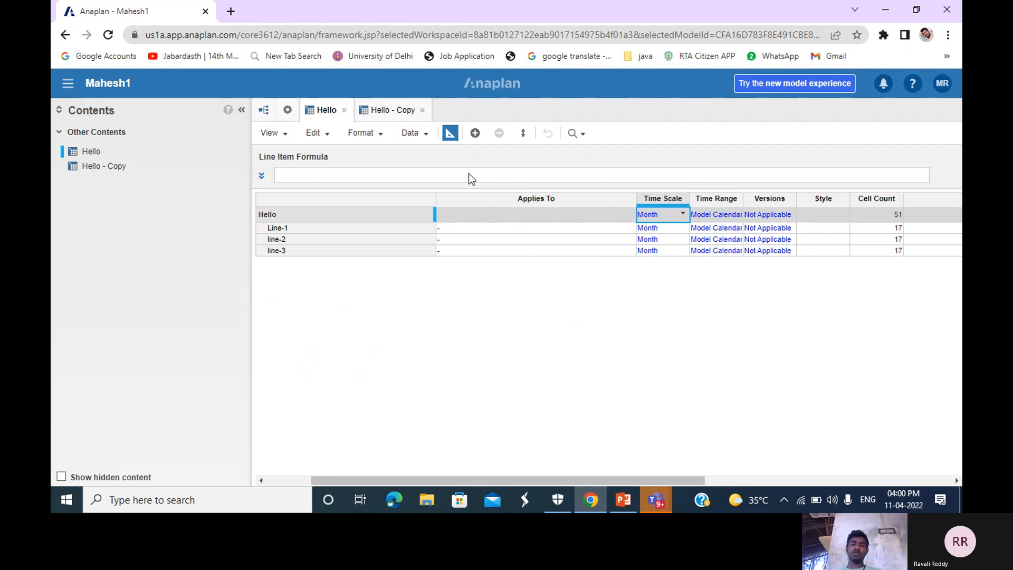
Step: Review the Summary and Time Summary options for Line-1 in the Hello blueprint and leave them as they are
{"action": "scroll", "coordinate": [548, 326], "scroll_direction": "left", "scroll_amount": 3}
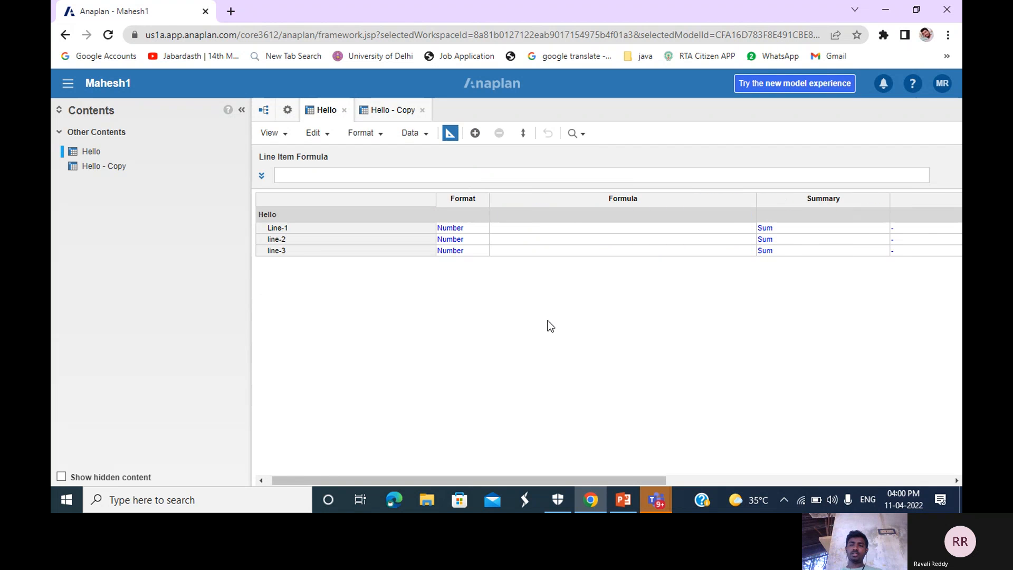
{"action": "left_click", "coordinate": [795, 228]}
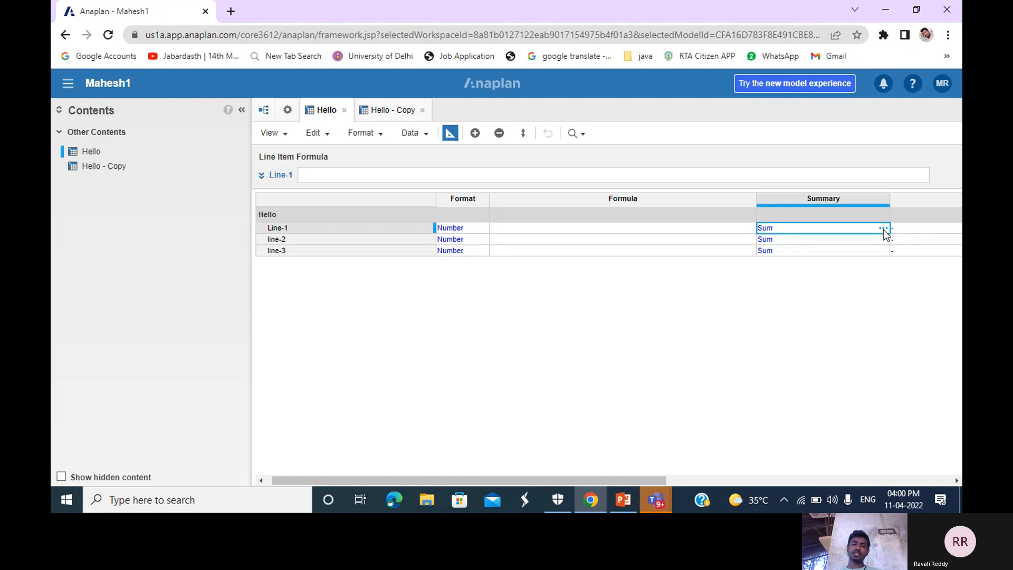
{"action": "left_click", "coordinate": [883, 227]}
{"action": "left_click", "coordinate": [423, 269]}
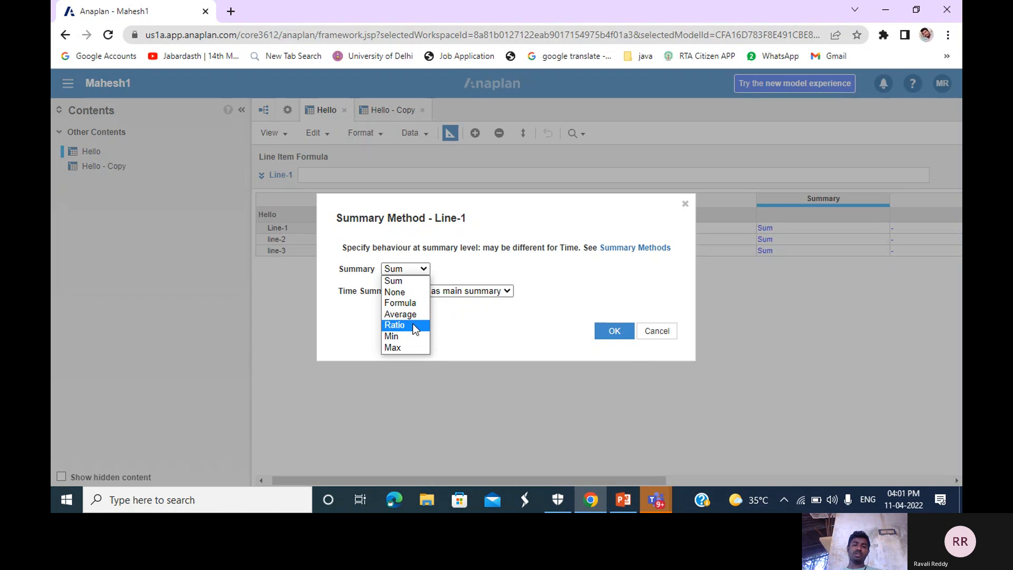
{"action": "left_click", "coordinate": [528, 360]}
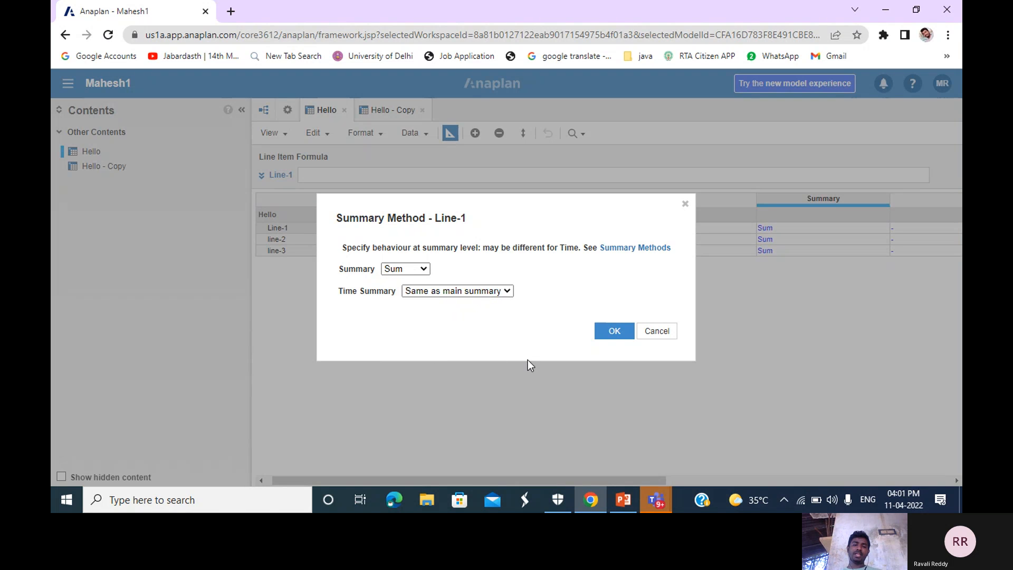
{"action": "left_click", "coordinate": [507, 292]}
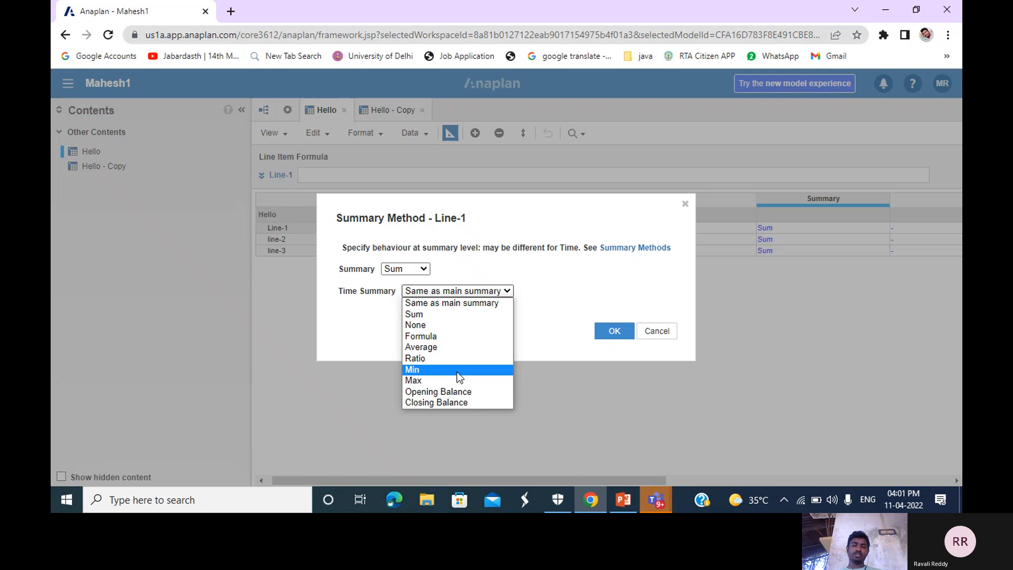
{"action": "left_click", "coordinate": [574, 330]}
{"action": "left_click", "coordinate": [661, 334]}
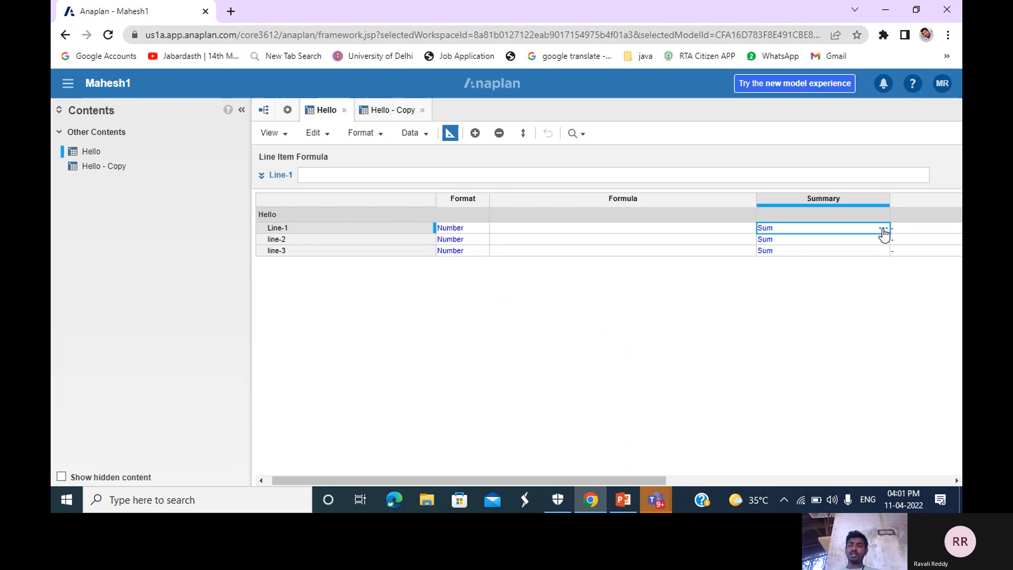
{"action": "left_click", "coordinate": [882, 229]}
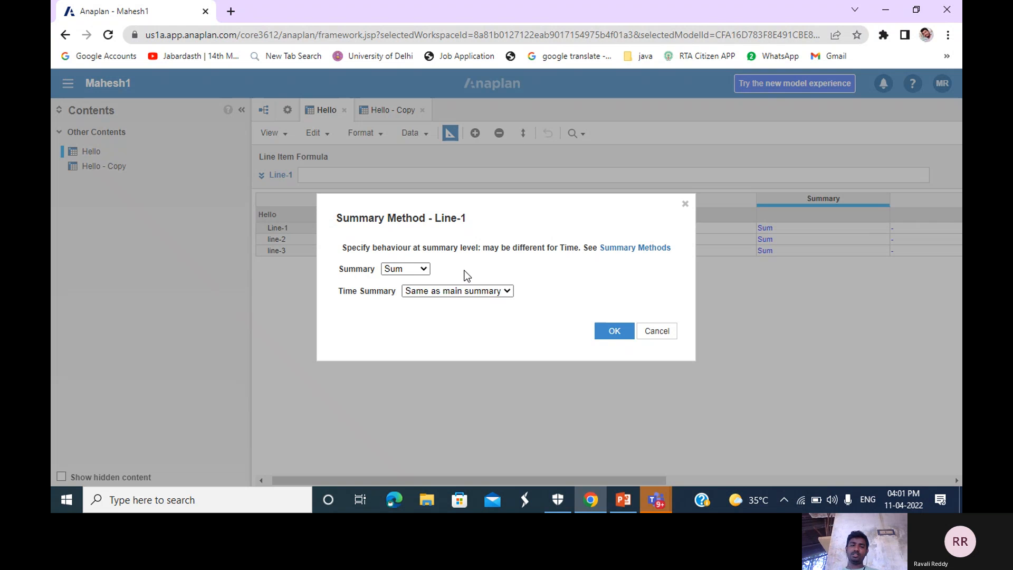
{"action": "left_click", "coordinate": [425, 269]}
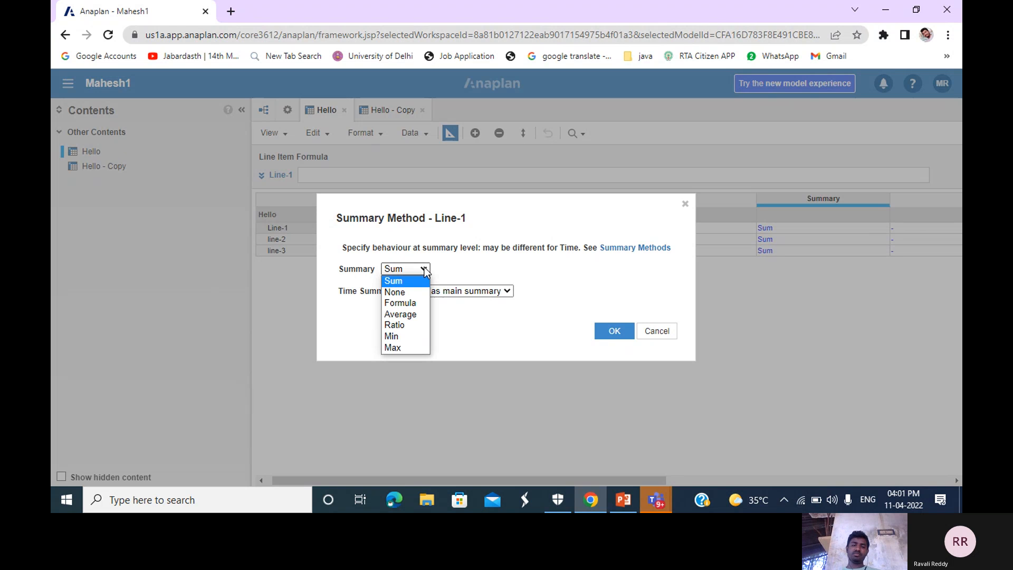
{"action": "left_click", "coordinate": [411, 293]}
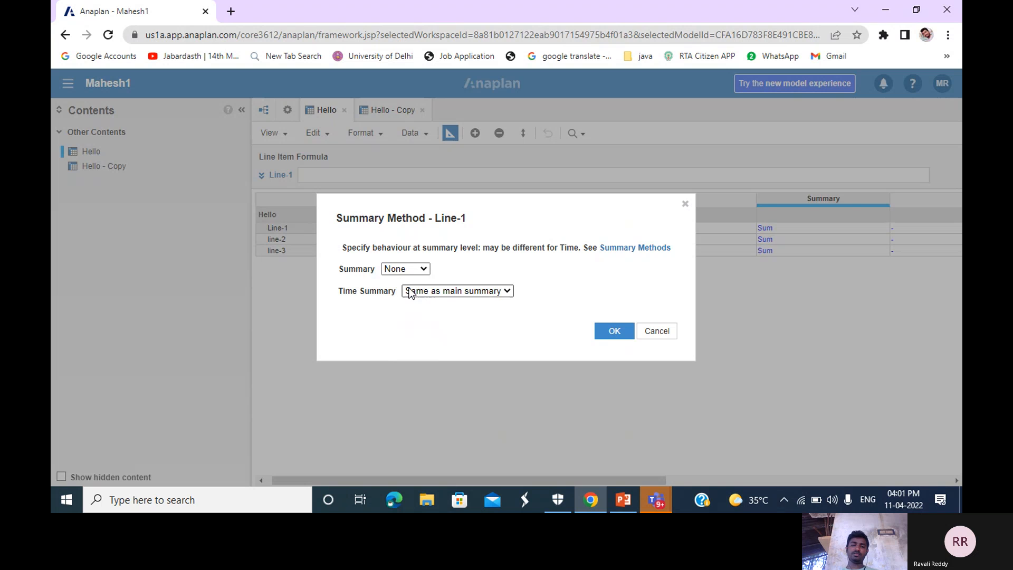
{"action": "left_click", "coordinate": [666, 331]}
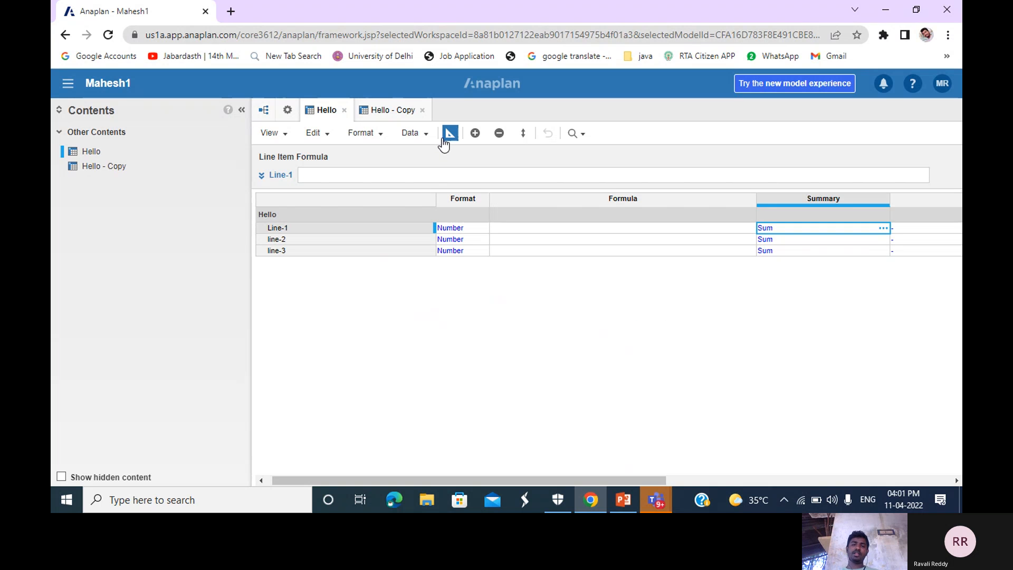
Step: Leave the blueprint view and enter 100 for Line-1 in Jan 22
{"action": "left_click", "coordinate": [450, 134]}
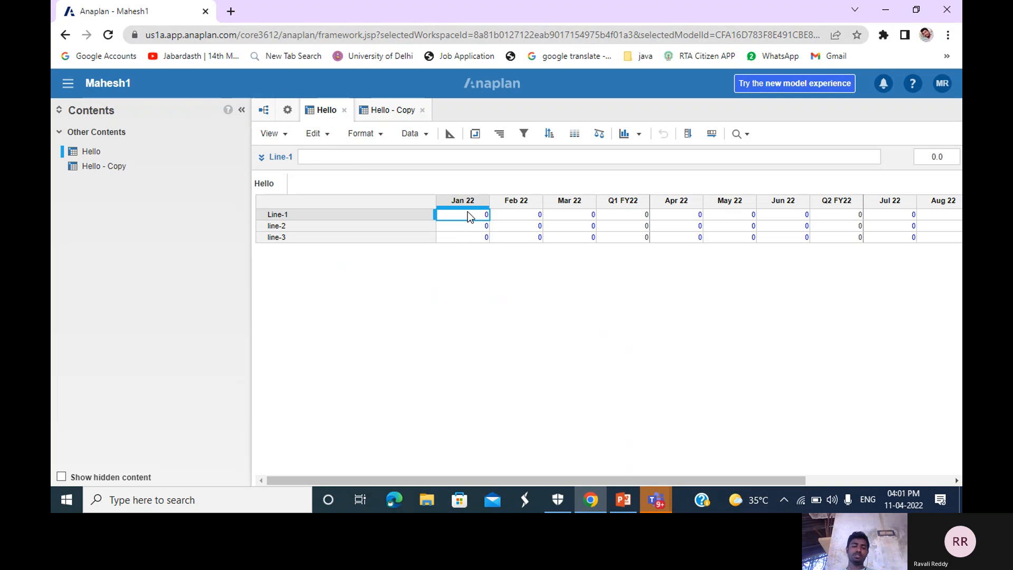
{"action": "type", "text": "100"}
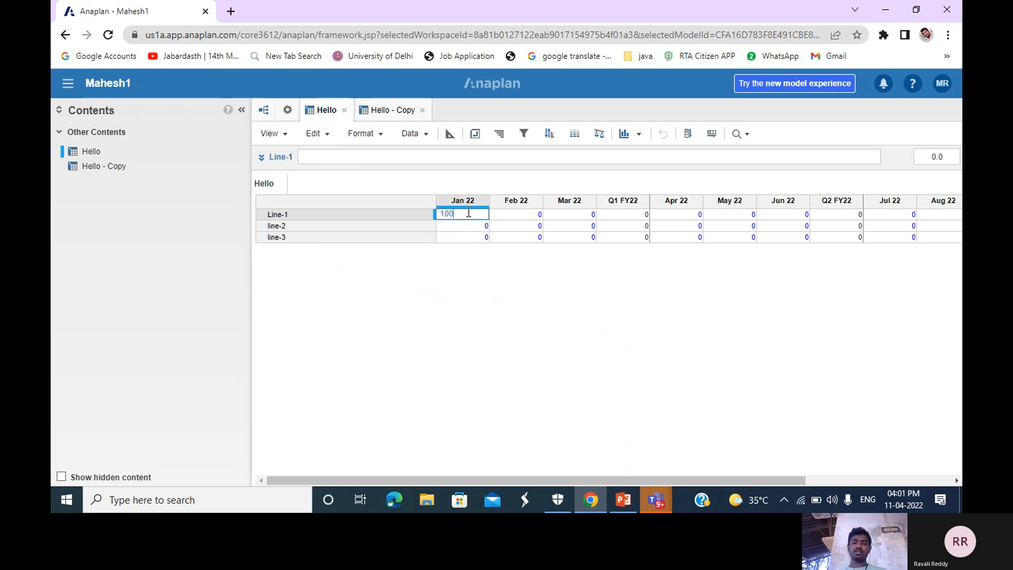
{"action": "left_click", "coordinate": [489, 290]}
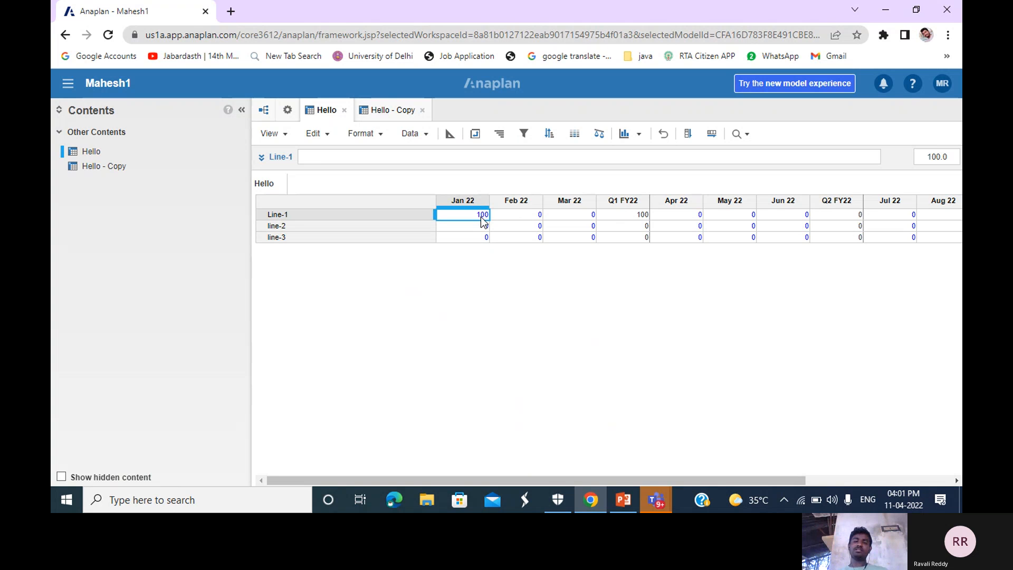
Step: Set Line-1's summary method to None in the blueprint and check its Q1 FY22 cell in the data grid
{"action": "left_click", "coordinate": [449, 133]}
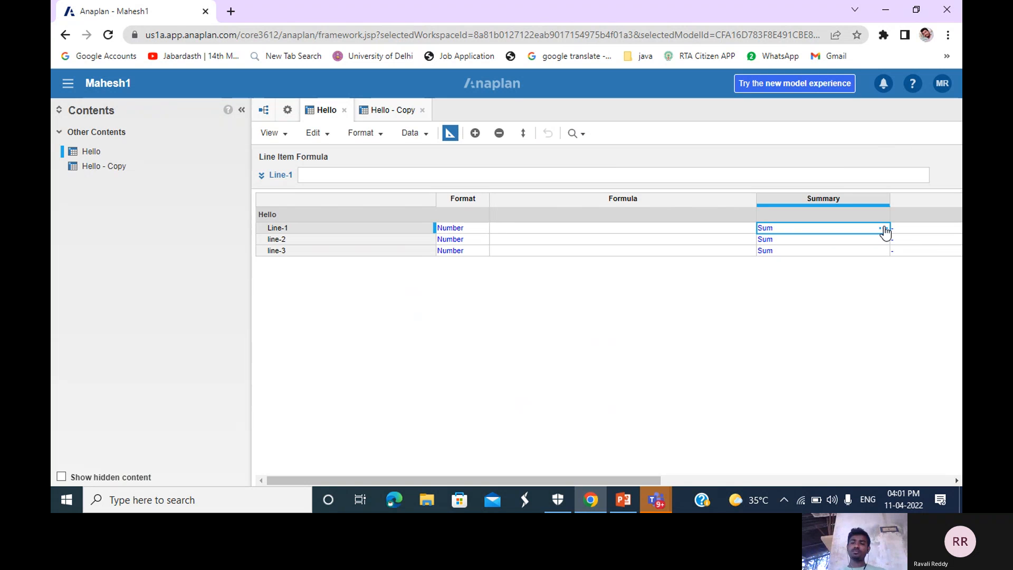
{"action": "left_click", "coordinate": [882, 228]}
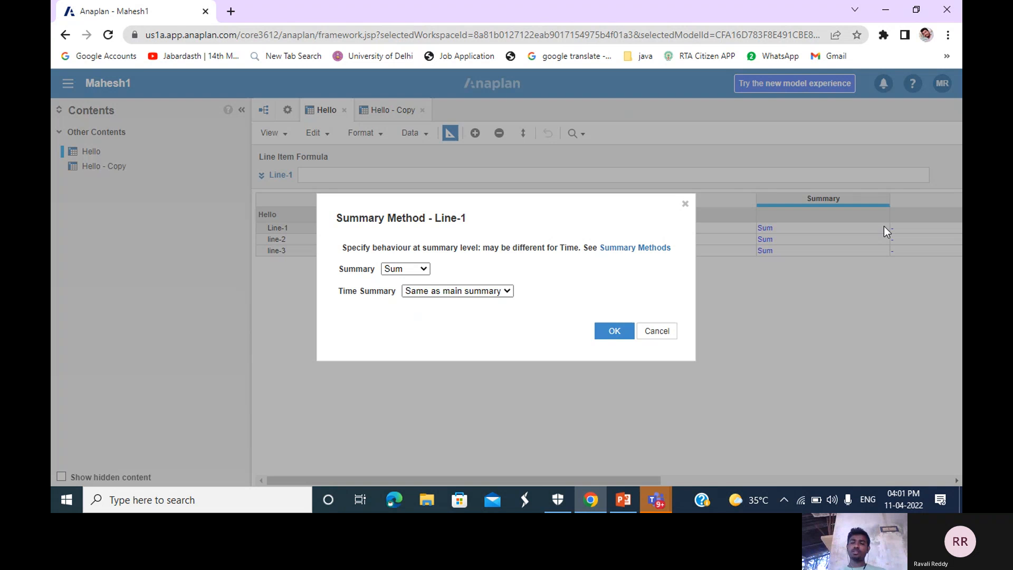
{"action": "left_click", "coordinate": [424, 270]}
{"action": "left_click", "coordinate": [412, 291]}
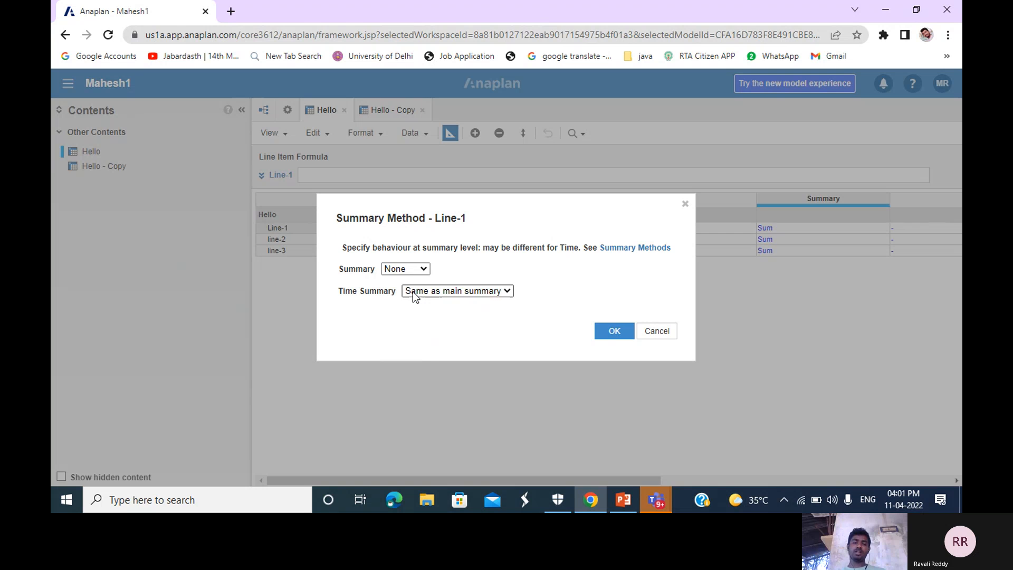
{"action": "left_click", "coordinate": [615, 336]}
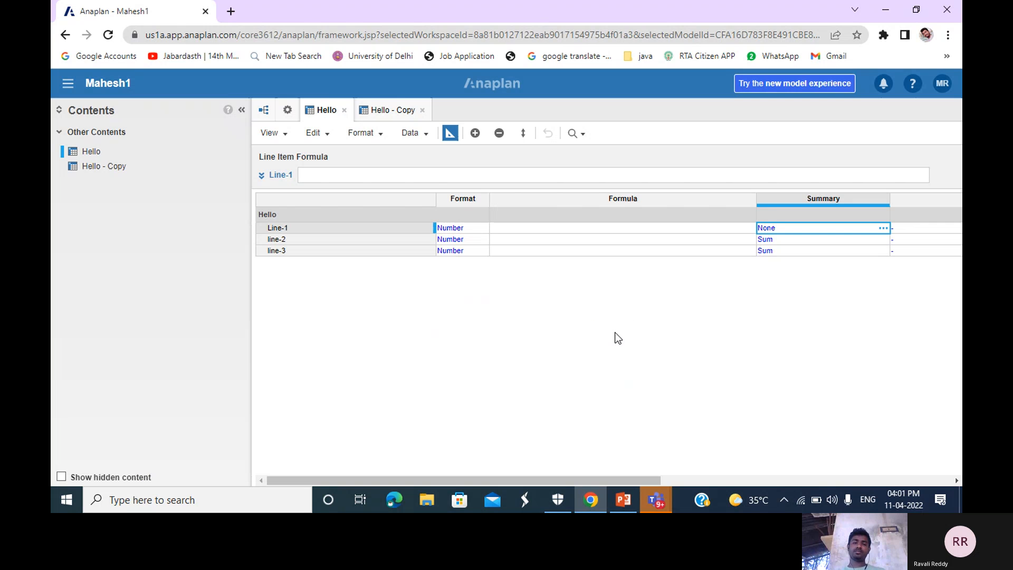
{"action": "left_click", "coordinate": [449, 133]}
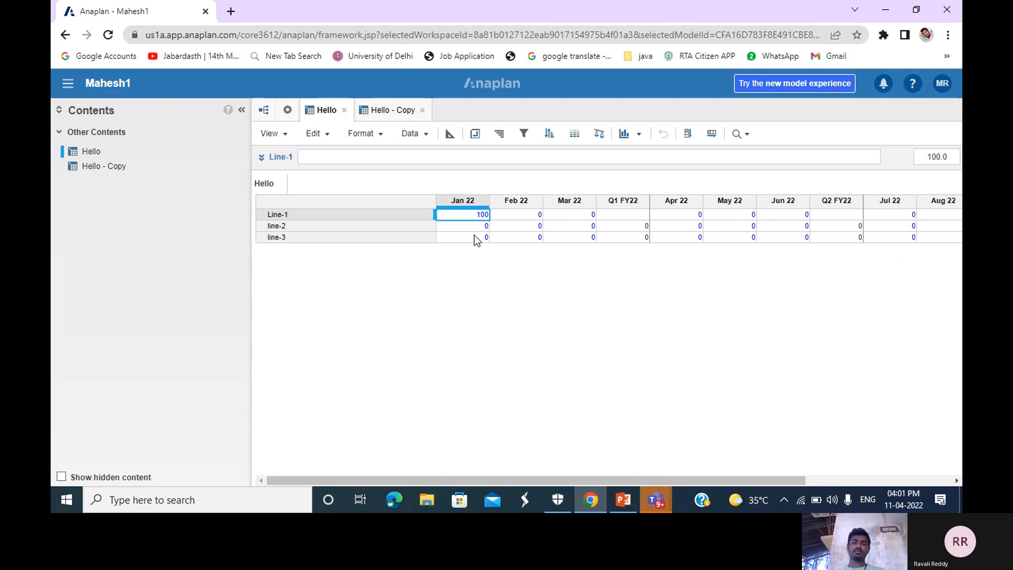
{"action": "left_click", "coordinate": [622, 212]}
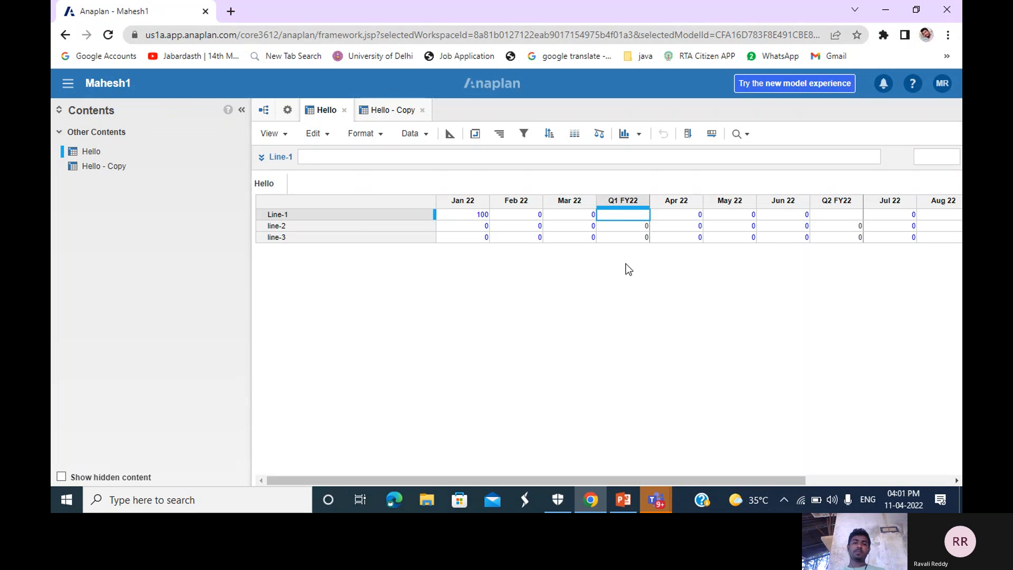
Step: Change Line-1's summary method to Average in the blueprint and return to the data grid to check the quarter
{"action": "left_click", "coordinate": [449, 134]}
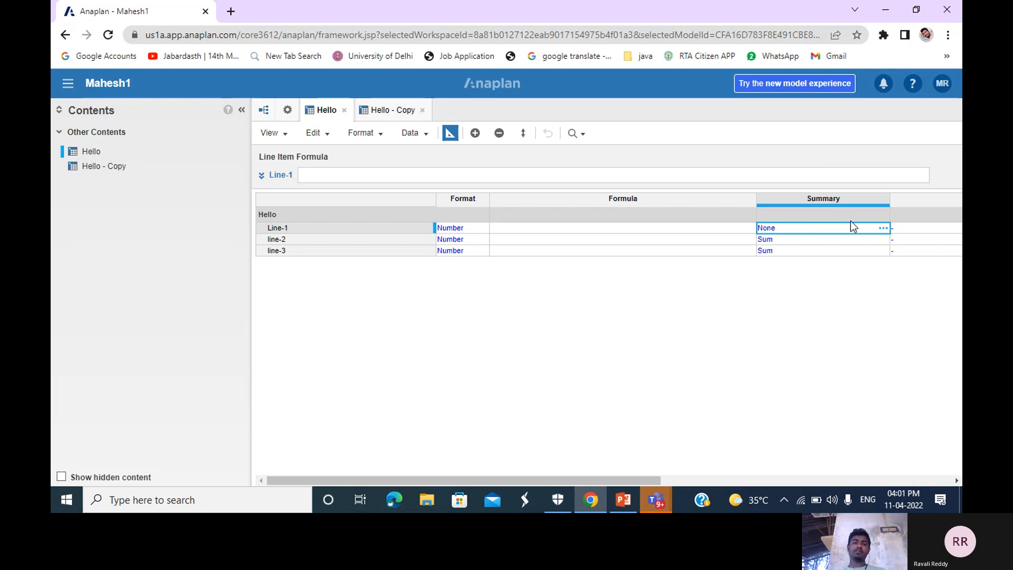
{"action": "left_click", "coordinate": [883, 228]}
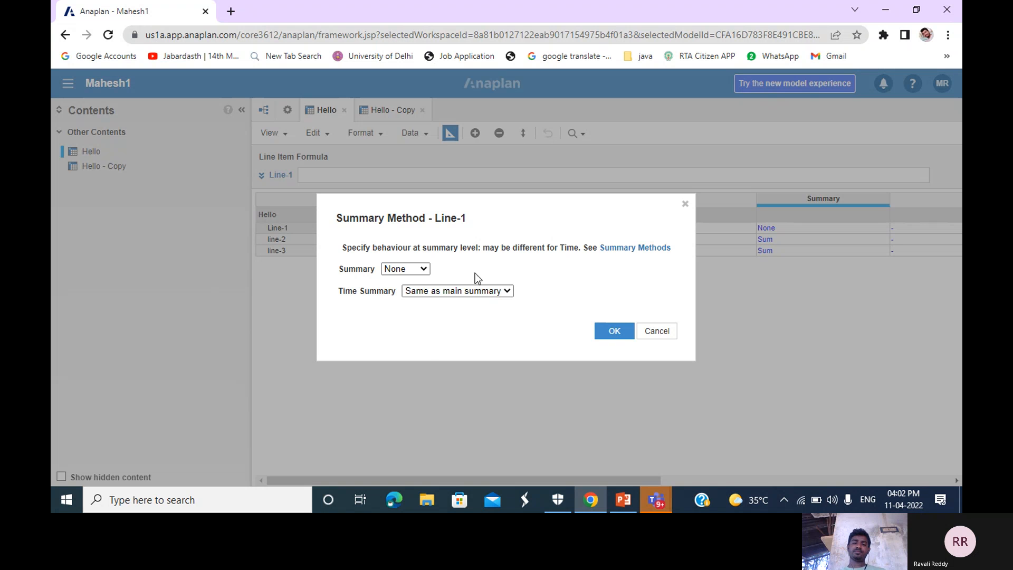
{"action": "left_click", "coordinate": [421, 269]}
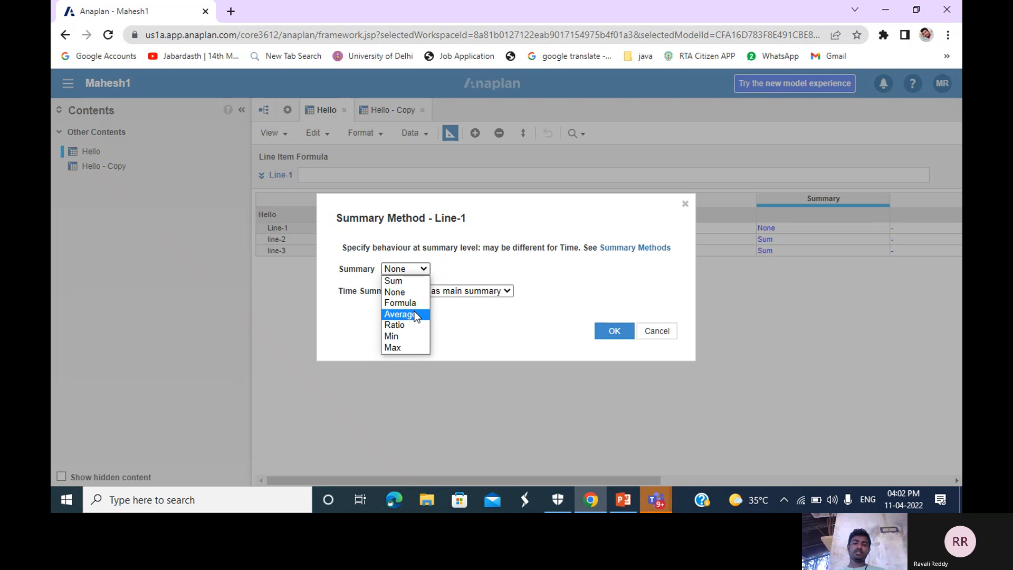
{"action": "left_click", "coordinate": [417, 315]}
{"action": "left_click", "coordinate": [615, 332]}
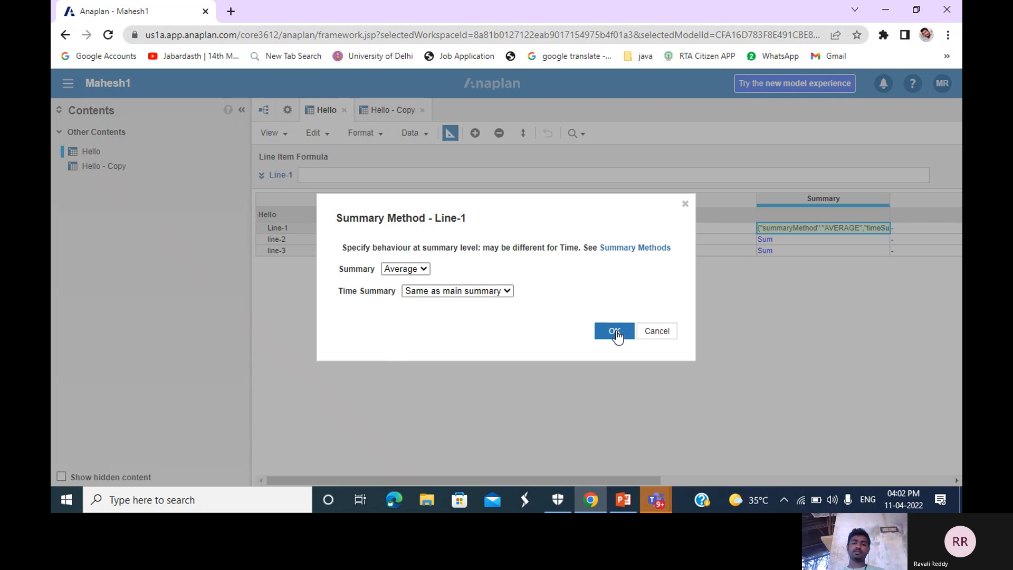
{"action": "left_click", "coordinate": [449, 134]}
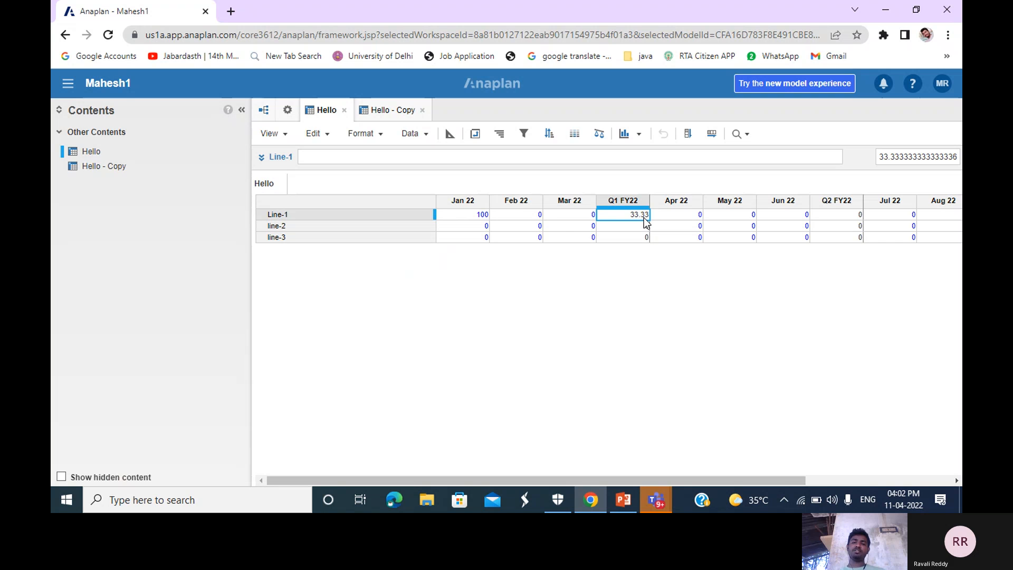
Step: Change Line-1's summary method to Ratio with line-2 / line-2 and return to the data grid
{"action": "left_click", "coordinate": [452, 136]}
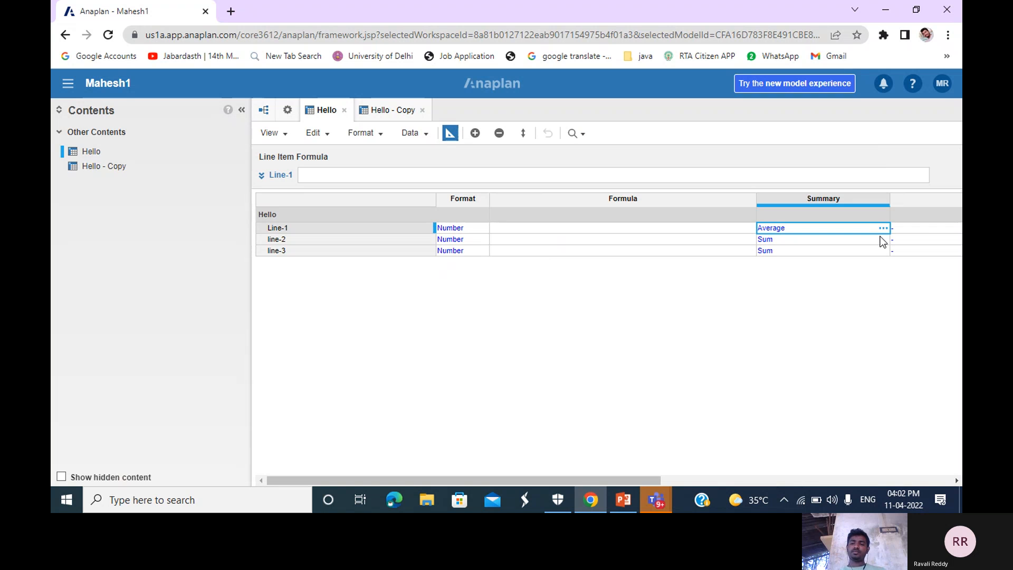
{"action": "left_click", "coordinate": [883, 228]}
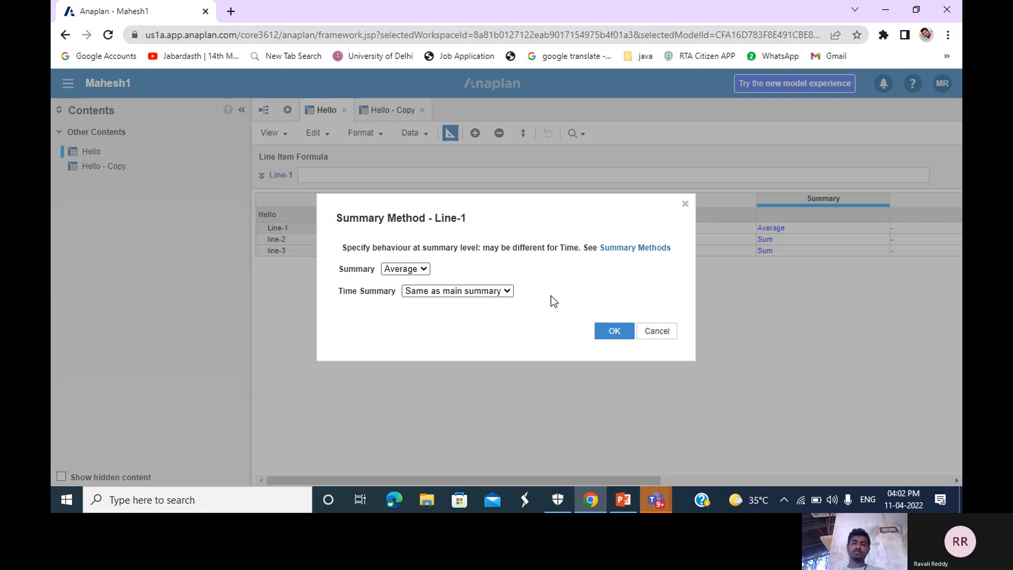
{"action": "left_click", "coordinate": [428, 268]}
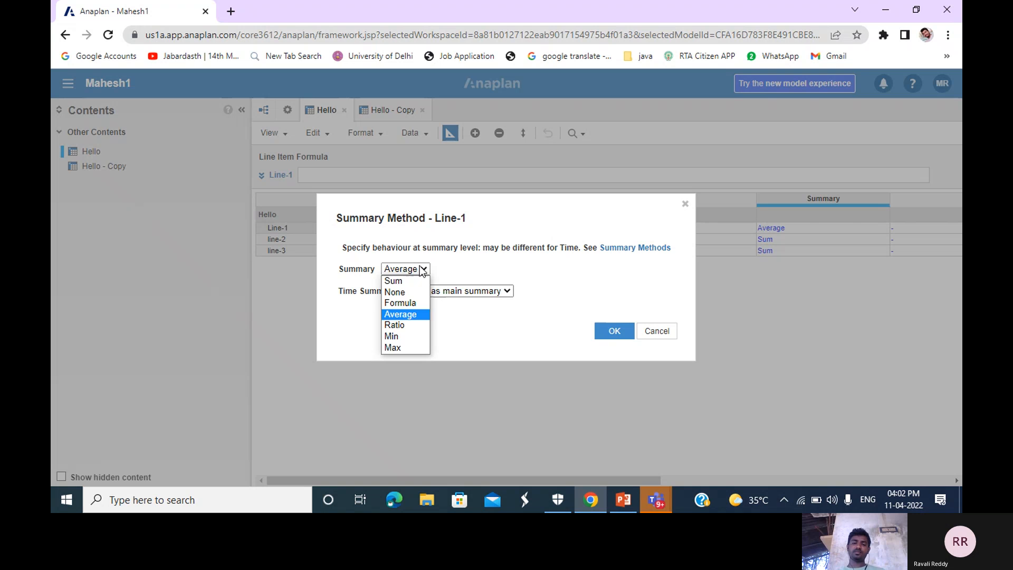
{"action": "left_click", "coordinate": [413, 326]}
{"action": "left_click", "coordinate": [616, 331]}
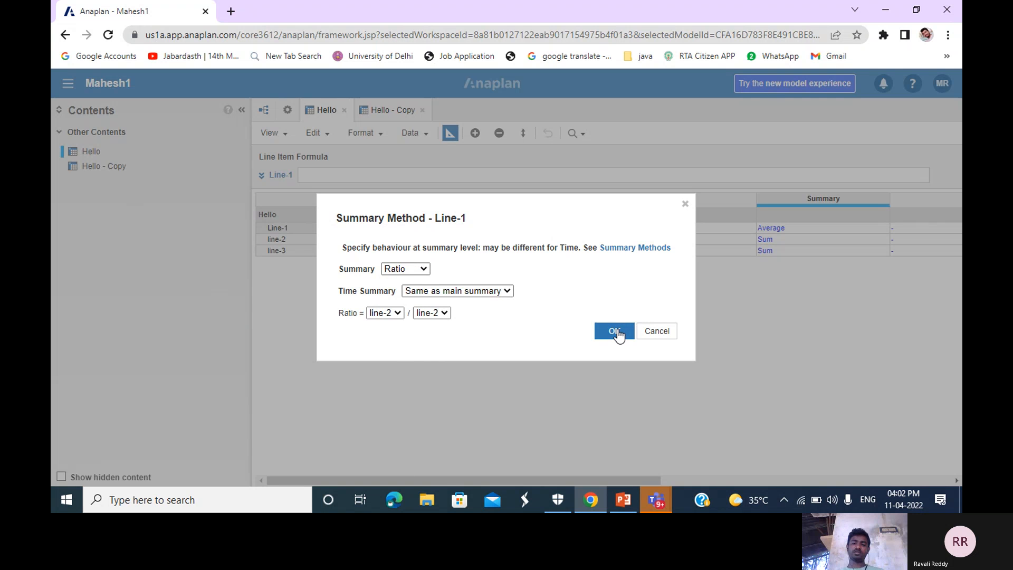
{"action": "left_click", "coordinate": [450, 134]}
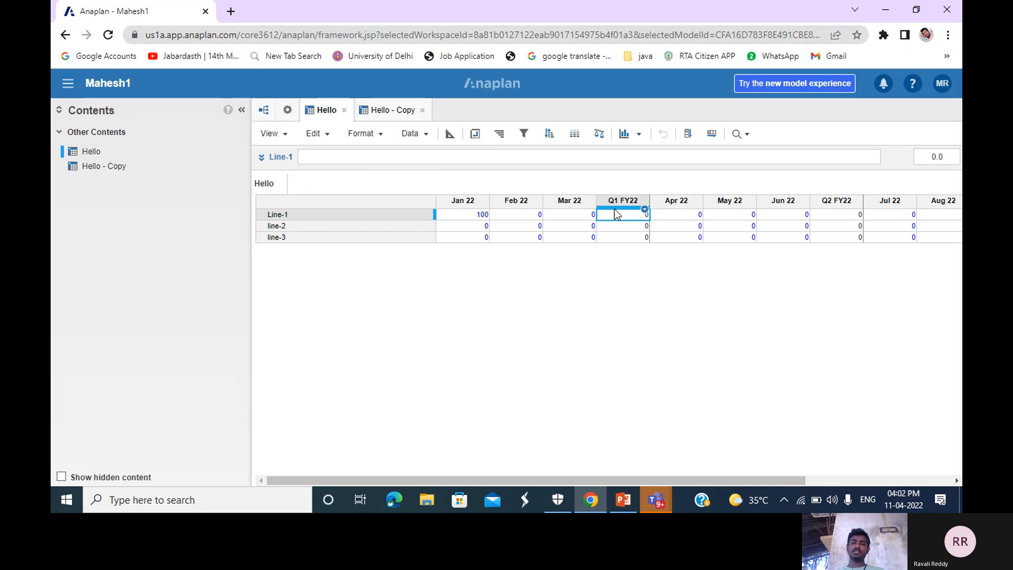
Step: Enter 200 in Feb 22 and 75 in Mar 22 for Line-1
{"action": "left_click", "coordinate": [532, 218]}
{"action": "type", "text": "200"}
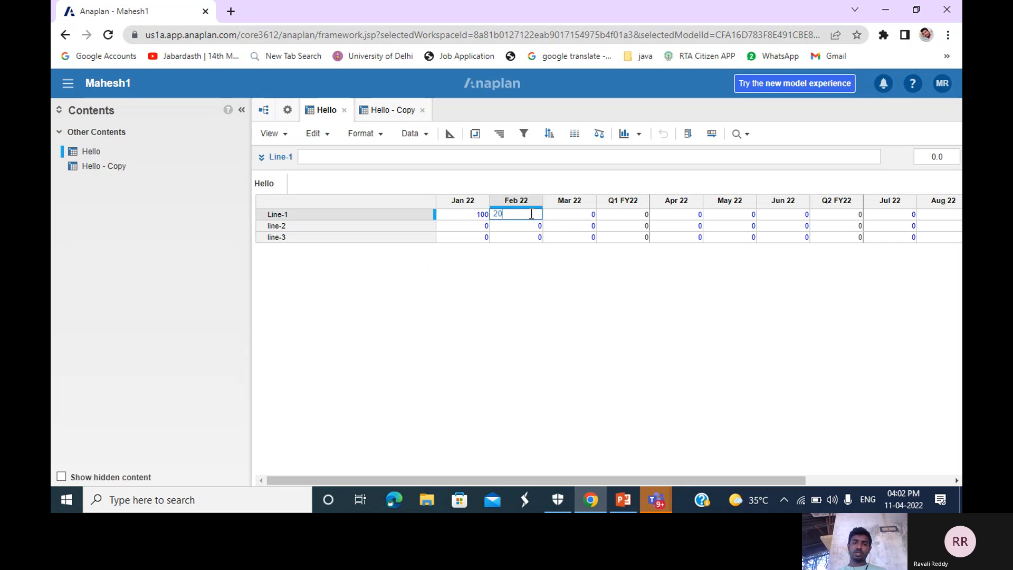
{"action": "left_click", "coordinate": [565, 218]}
{"action": "type", "text": "0.075"}
{"action": "left_click", "coordinate": [570, 311]}
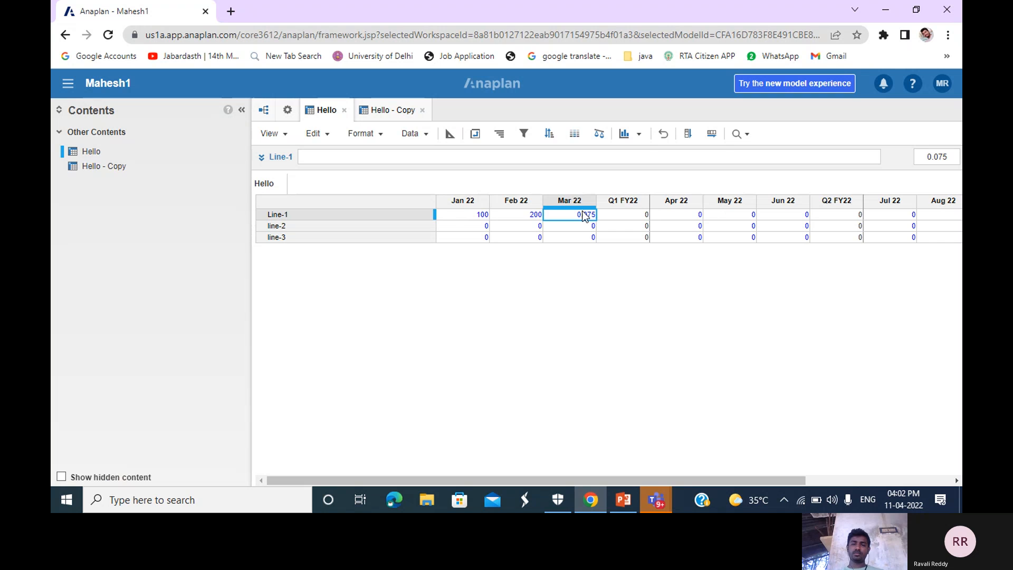
{"action": "type", "text": "7"}
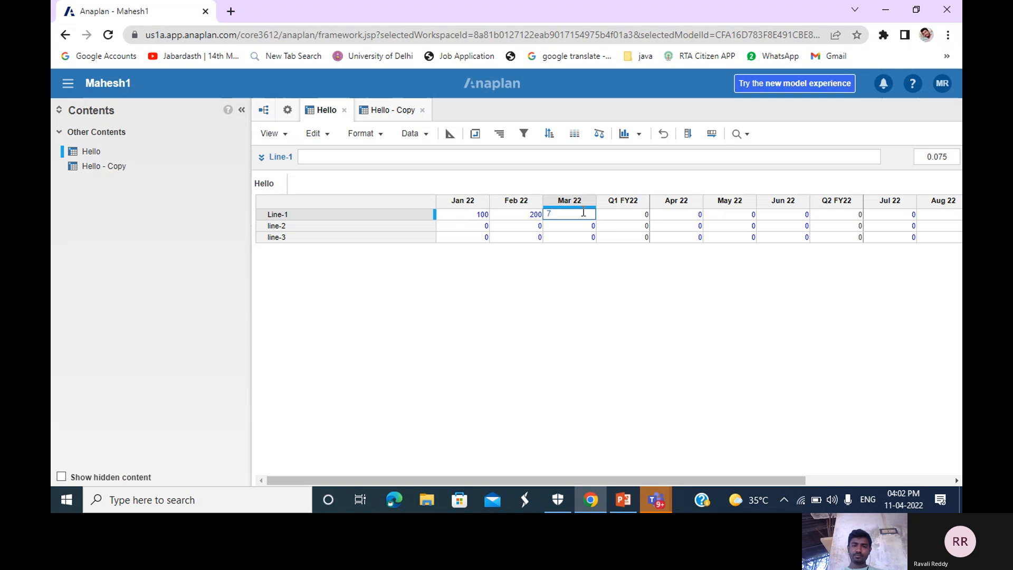
{"action": "type", "text": "5"}
{"action": "left_click", "coordinate": [566, 287]}
Step: Change Line-1's summary method to Min in the blueprint and check its Q1 FY22 cell in the data grid
{"action": "left_click", "coordinate": [450, 134]}
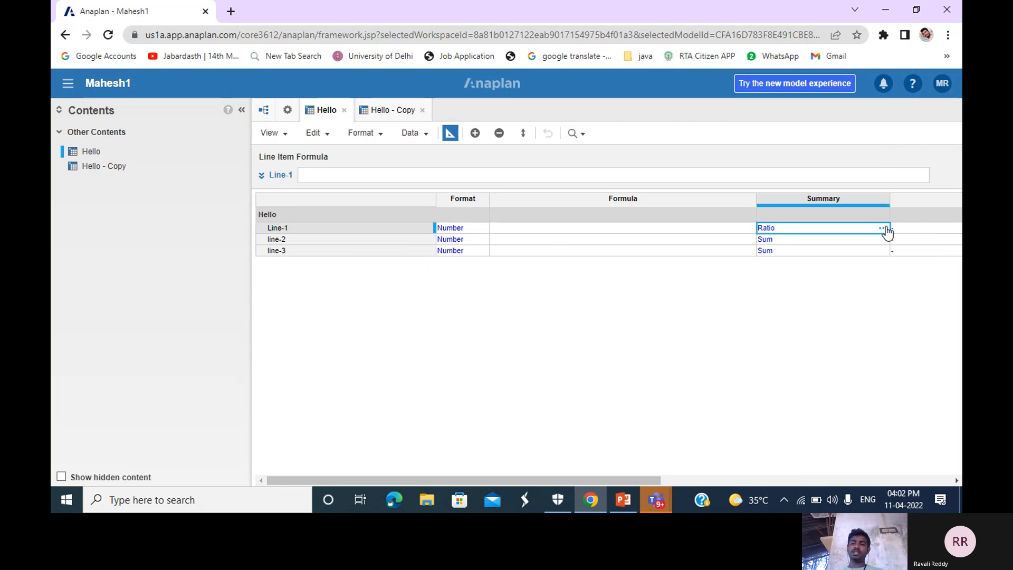
{"action": "left_click", "coordinate": [883, 228]}
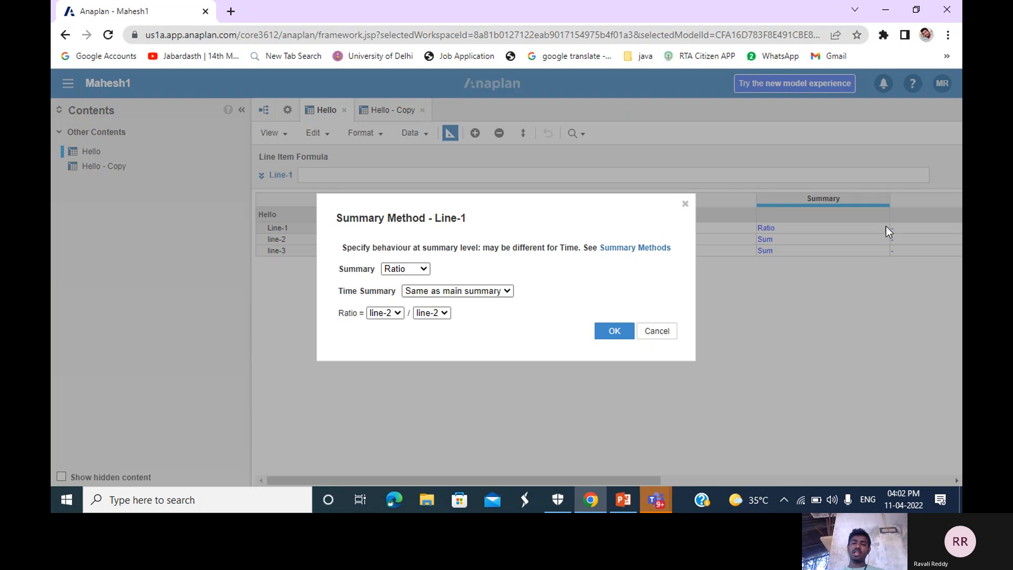
{"action": "left_click", "coordinate": [425, 269]}
{"action": "left_click", "coordinate": [413, 336]}
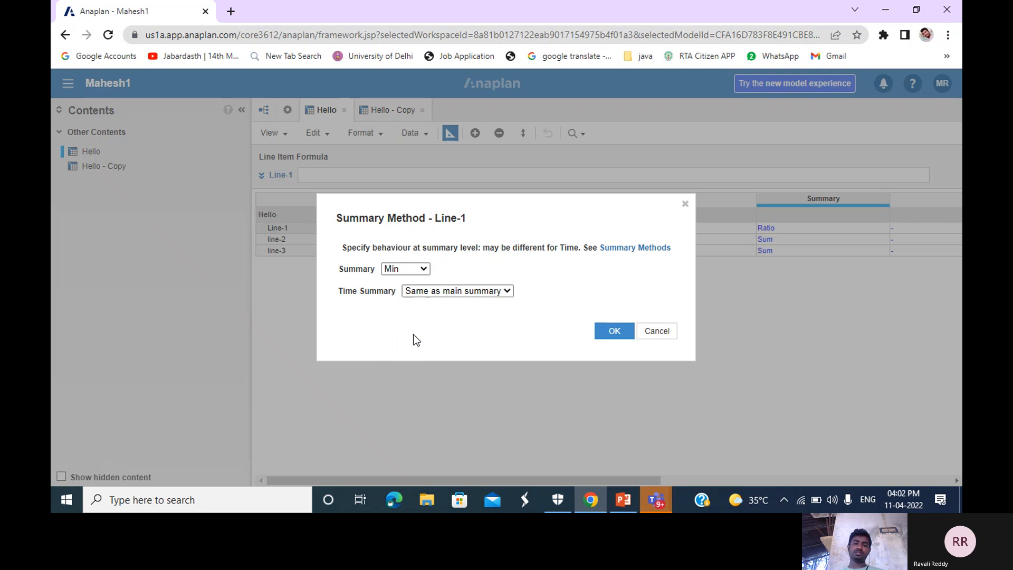
{"action": "left_click", "coordinate": [616, 332]}
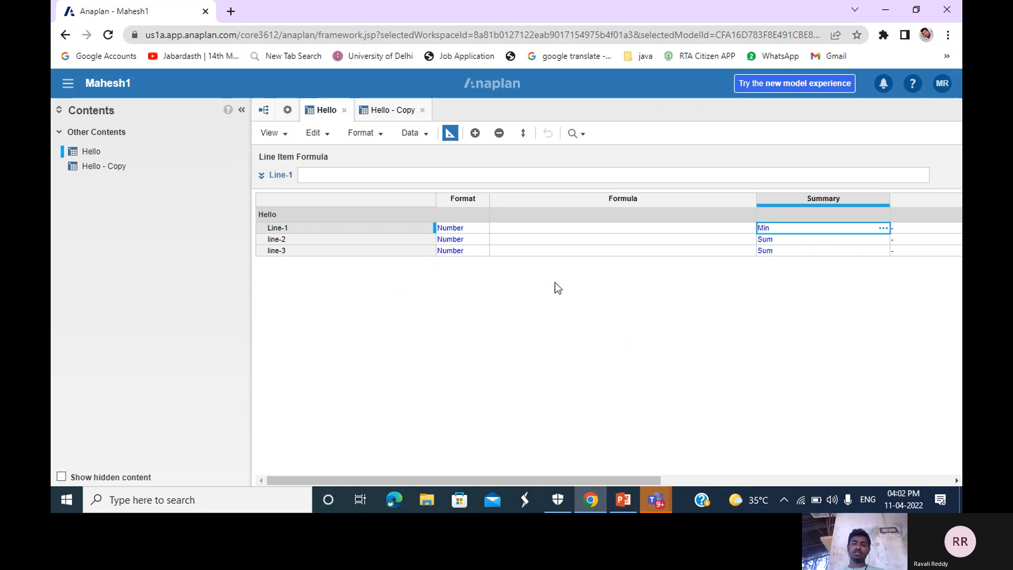
{"action": "left_click", "coordinate": [449, 135]}
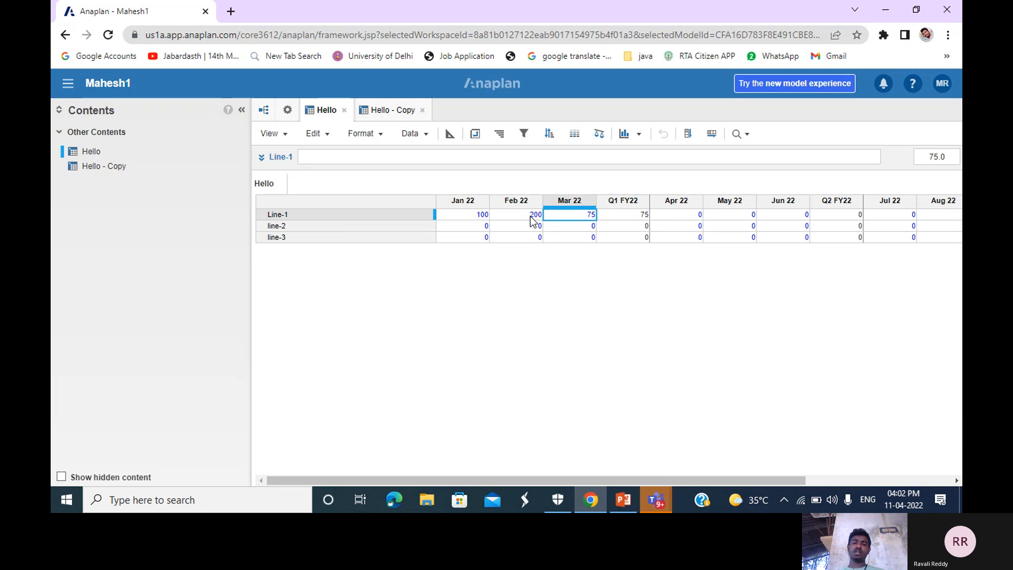
{"action": "left_click", "coordinate": [632, 216]}
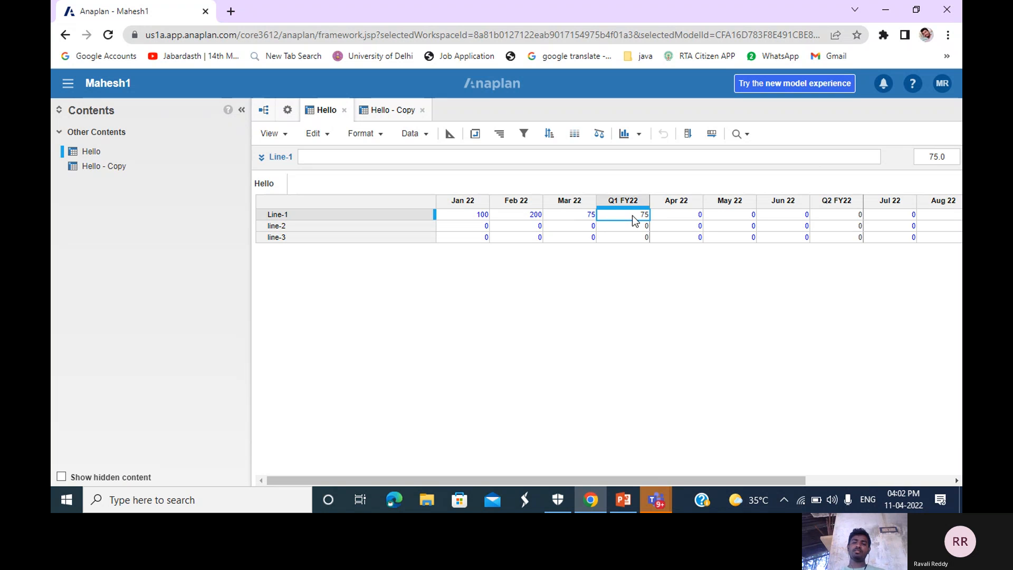
Step: Change Line-1's summary method to Max in the blueprint and return to the data grid to check the quarter
{"action": "left_click", "coordinate": [449, 133]}
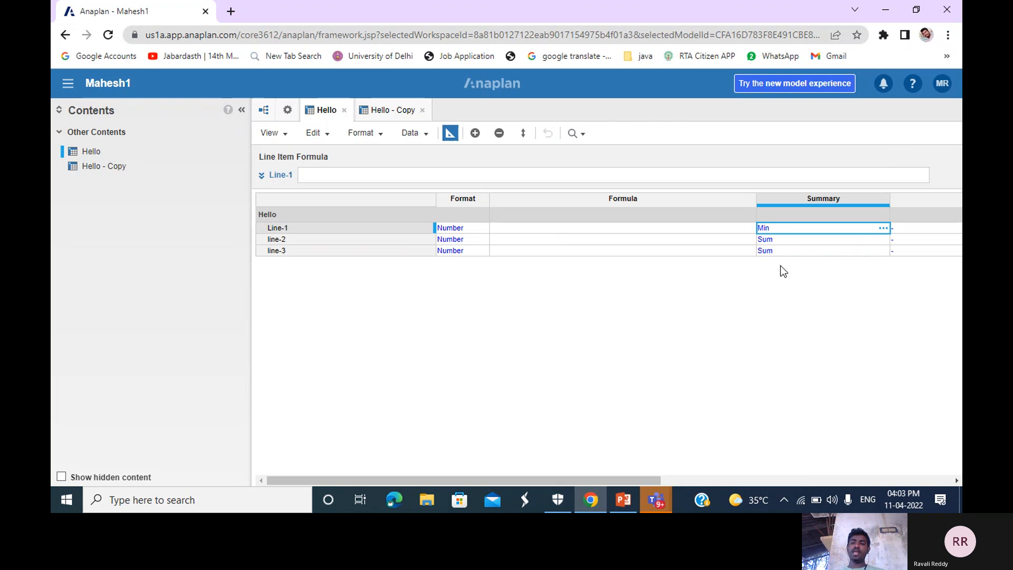
{"action": "left_click", "coordinate": [883, 228]}
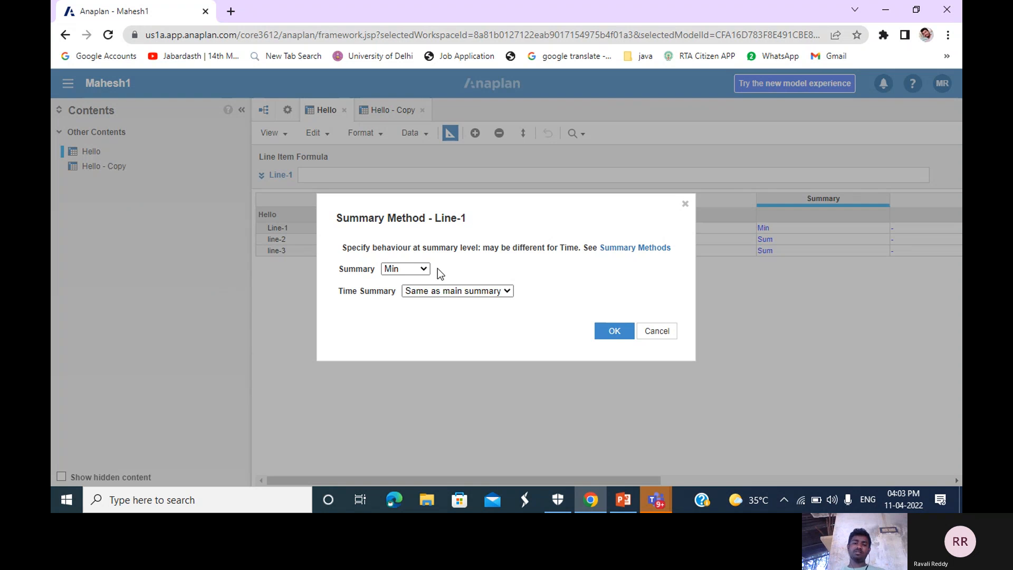
{"action": "left_click", "coordinate": [423, 269]}
{"action": "left_click", "coordinate": [400, 350]}
{"action": "left_click", "coordinate": [612, 332]}
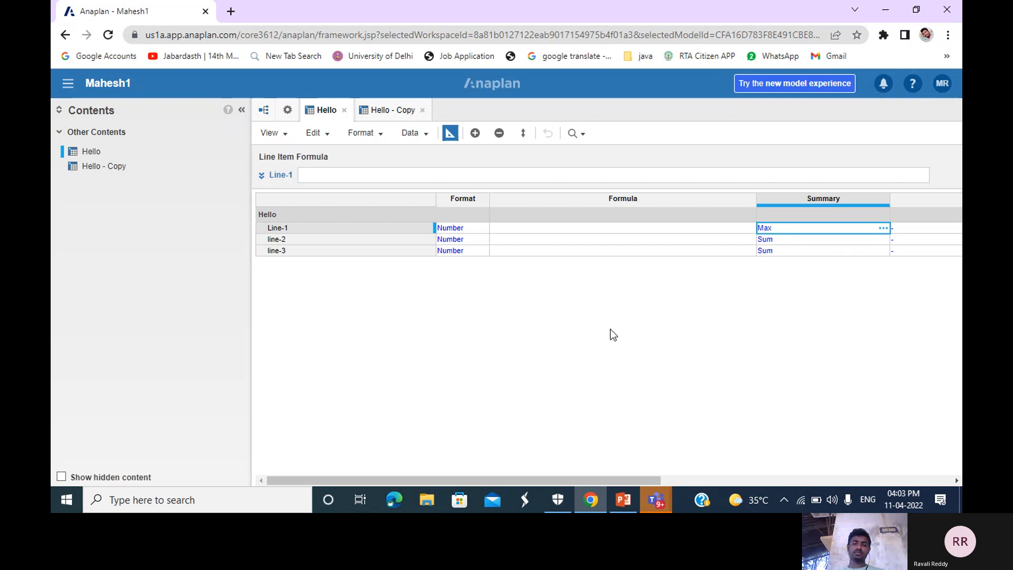
{"action": "left_click", "coordinate": [450, 134]}
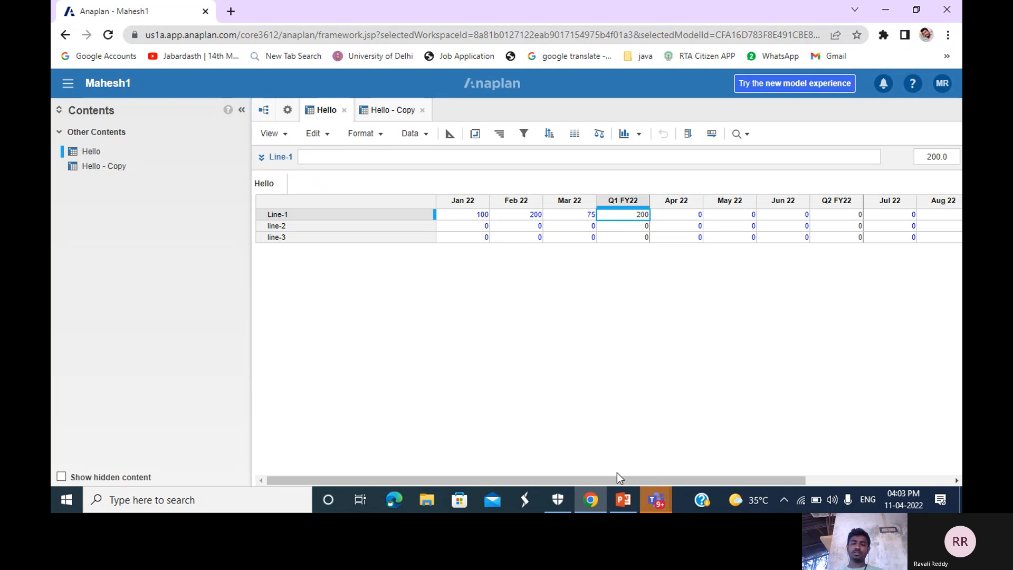
Step: Switch to the PowerPoint presentation and look at the slide thumbnails following slide 10
{"action": "mouse_move", "coordinate": [623, 505]}
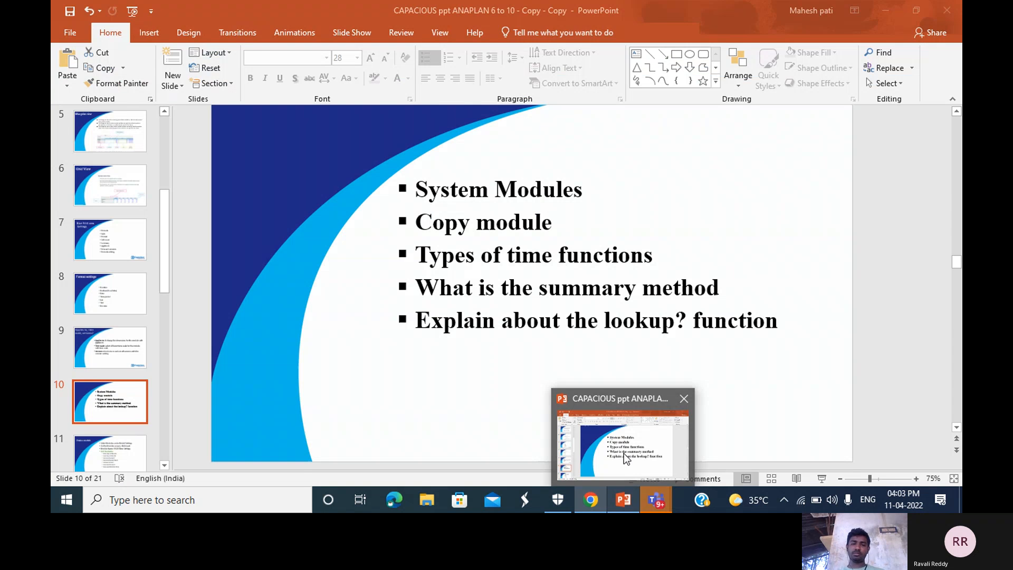
{"action": "left_click", "coordinate": [623, 453]}
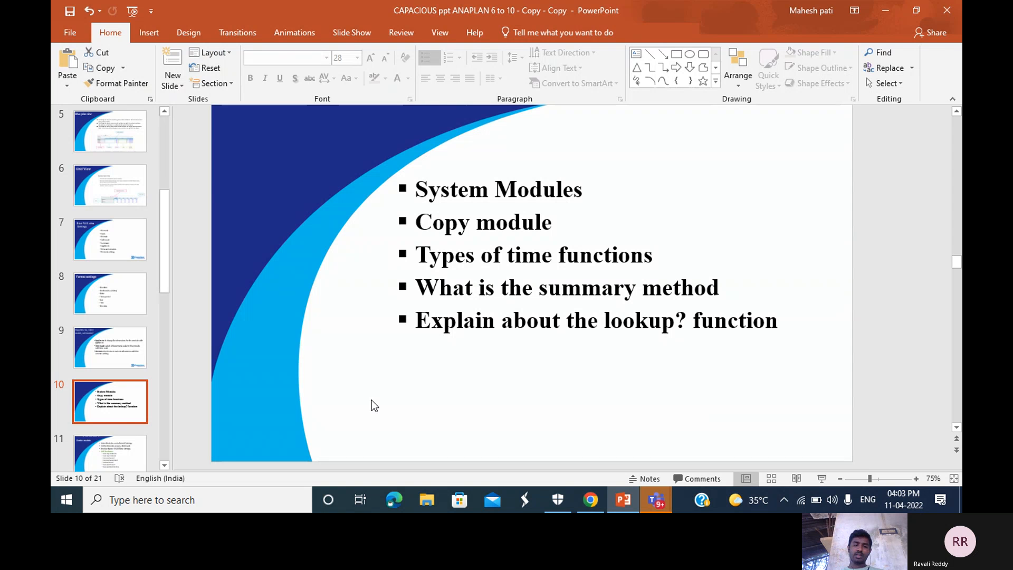
{"action": "left_click", "coordinate": [167, 465]}
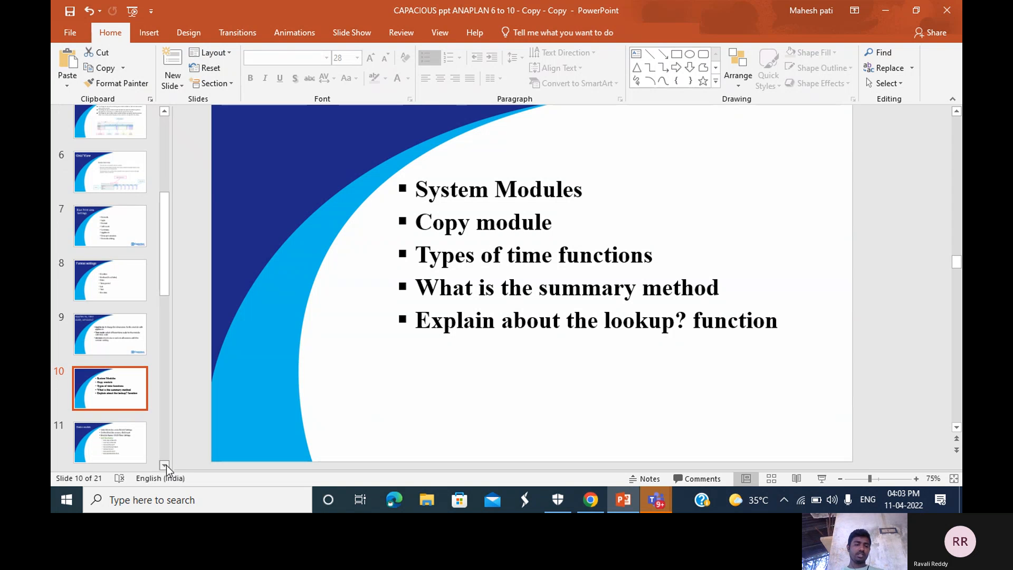
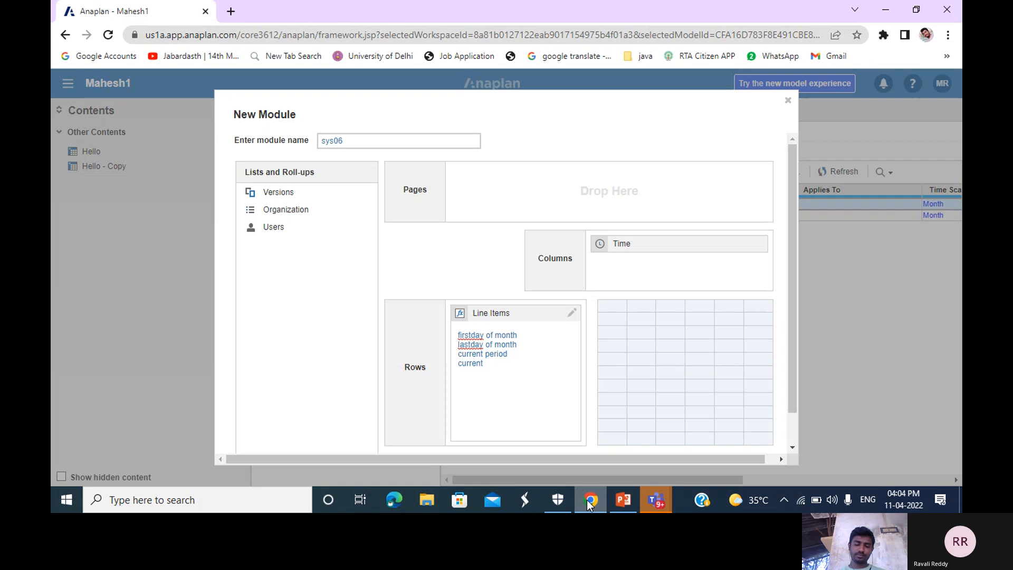
Step: Complete the line item currentperiod start in the new sys06 module and add actualperiod, following the presentation's line item list
{"action": "type", "text": "rt"}
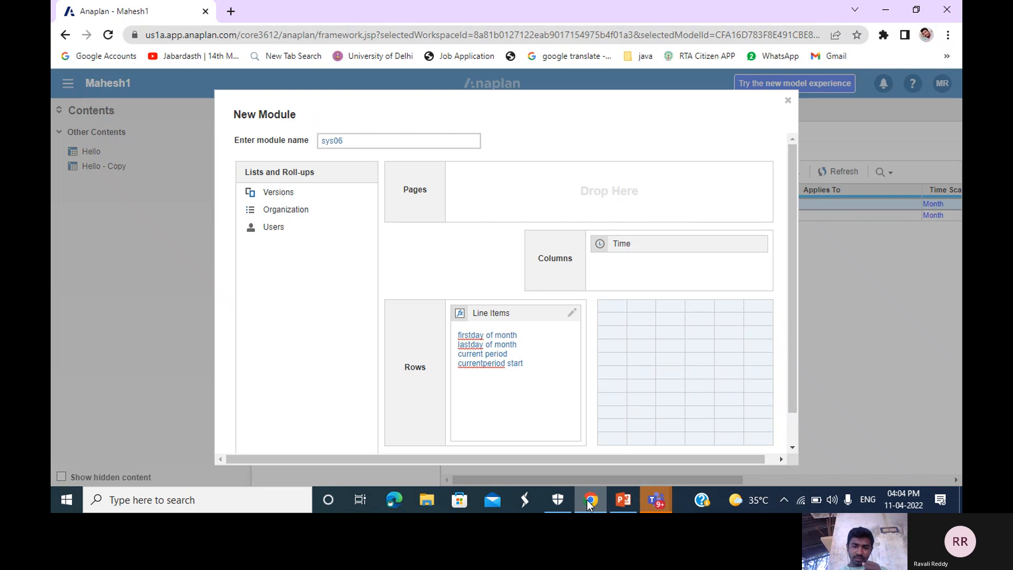
{"action": "left_click", "coordinate": [625, 499]}
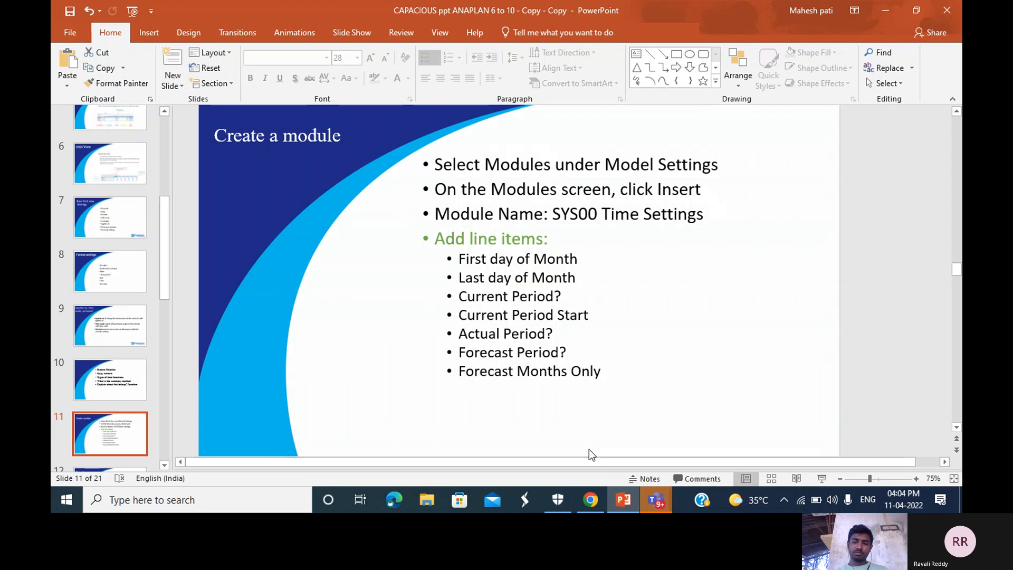
{"action": "left_click", "coordinate": [589, 500]}
{"action": "type", "text": "ac"}
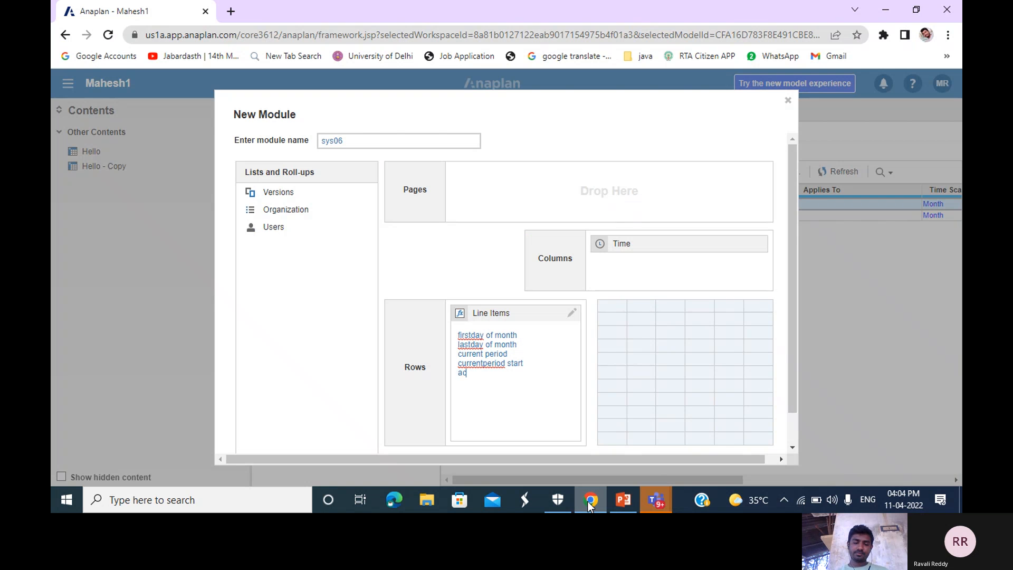
{"action": "type", "text": "tualpe"}
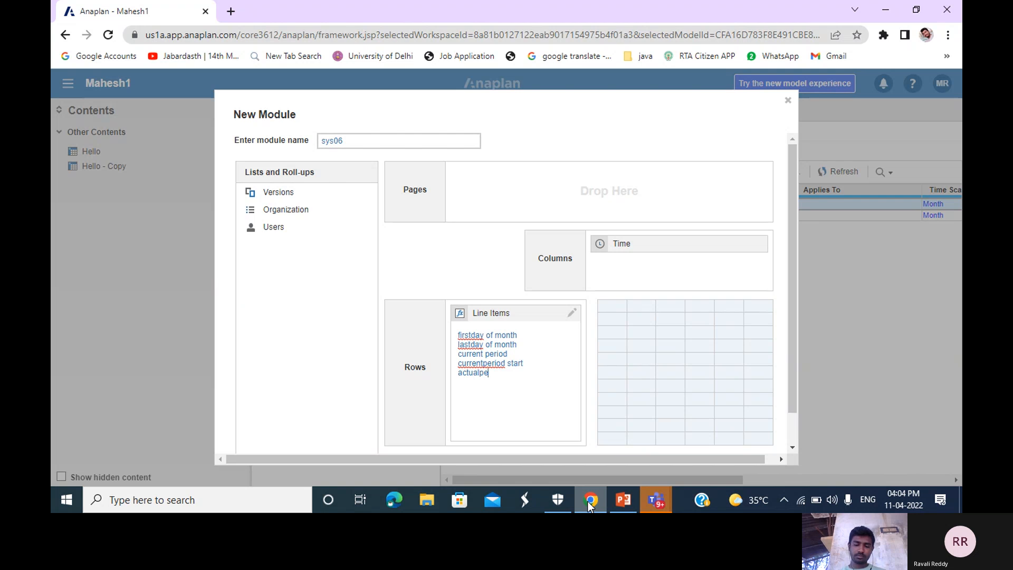
{"action": "type", "text": "riod"}
{"action": "key", "text": "Return"}
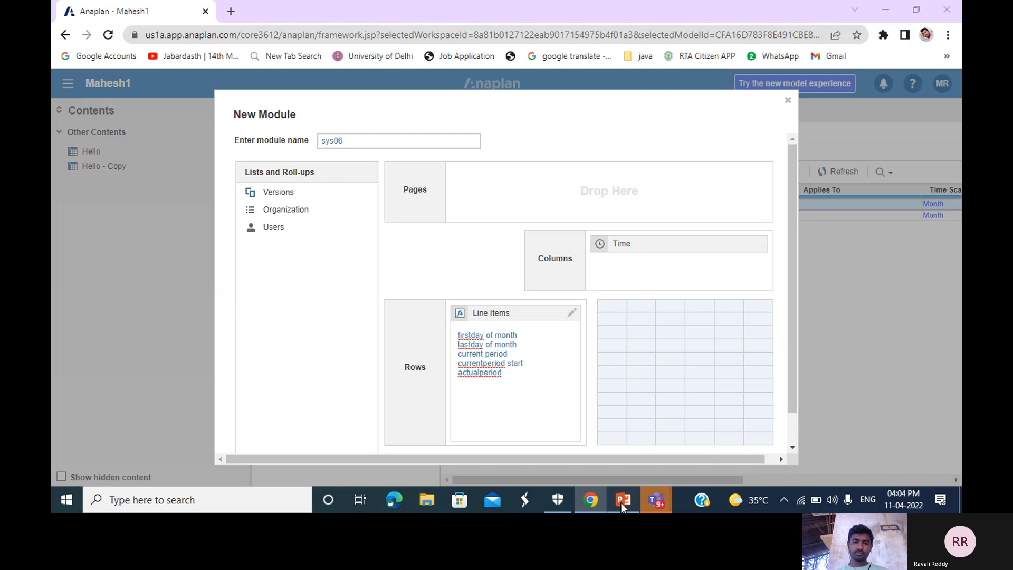
Step: Check the line item list in the PowerPoint presentation and add forecast period to the sys06 module in Anaplan
{"action": "left_click", "coordinate": [622, 501]}
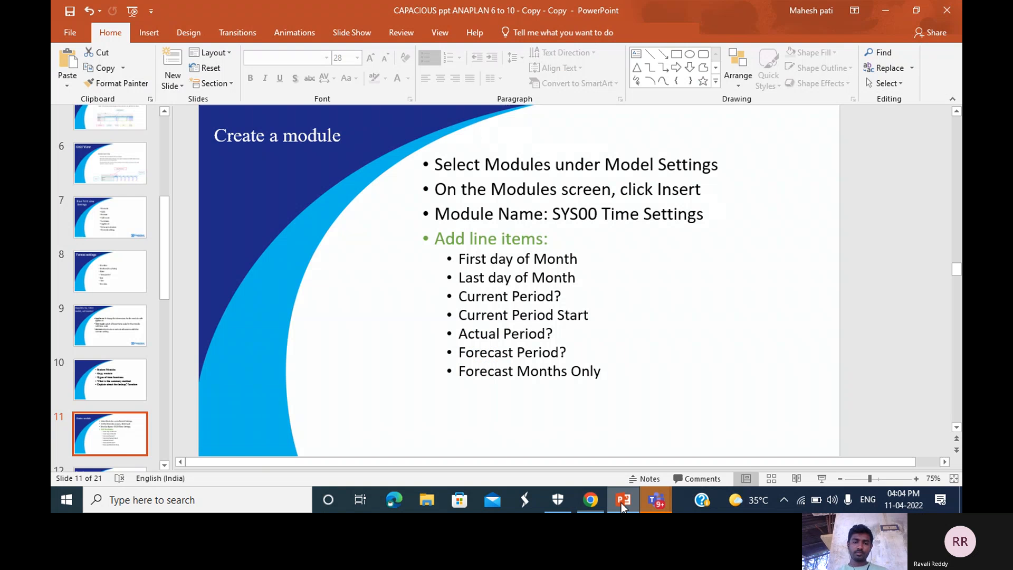
{"action": "left_click", "coordinate": [591, 502]}
{"action": "type", "text": "fo"}
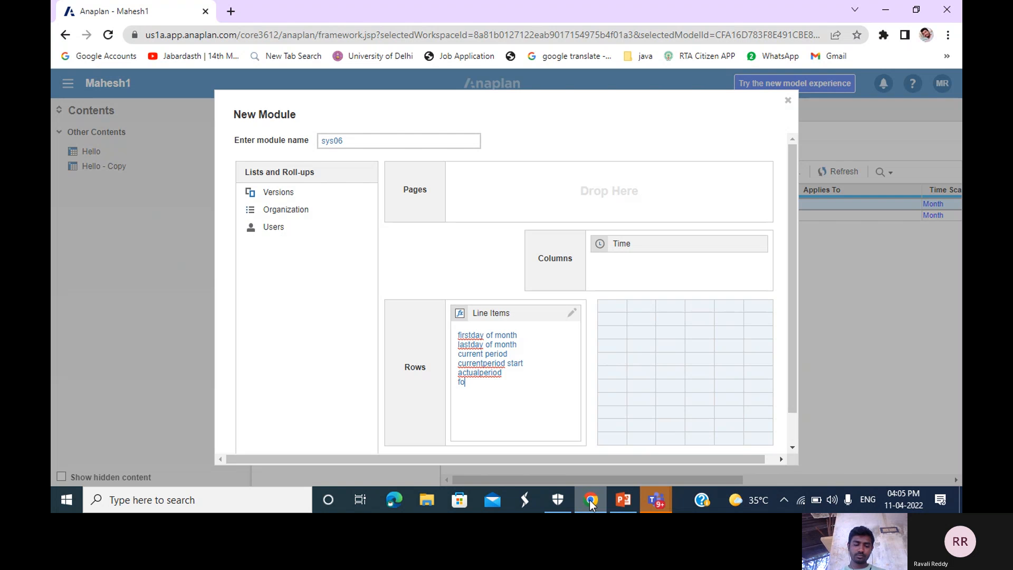
{"action": "type", "text": "recast period"}
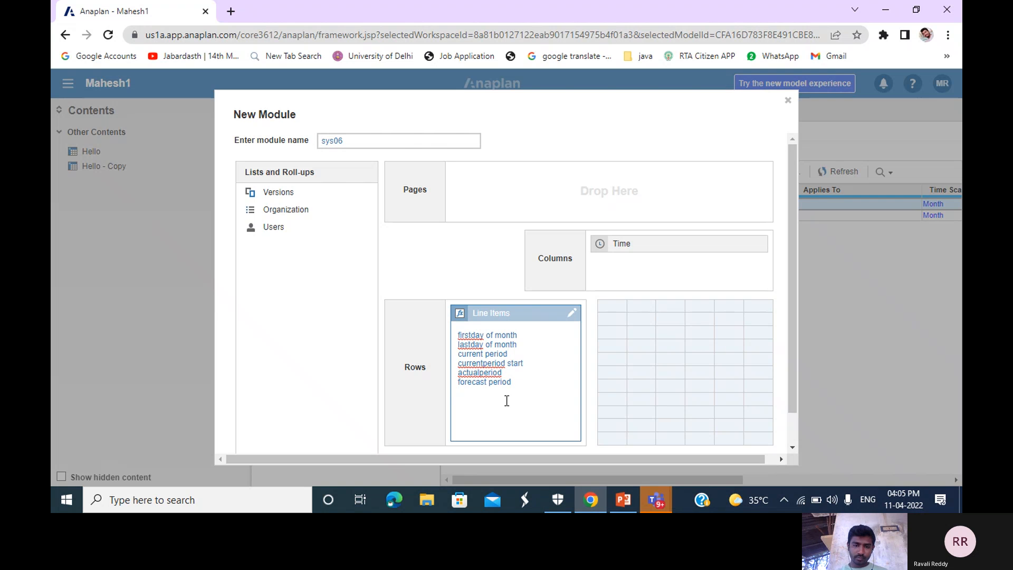
{"action": "left_click", "coordinate": [480, 372]}
{"action": "key", "text": "BackSpace"}
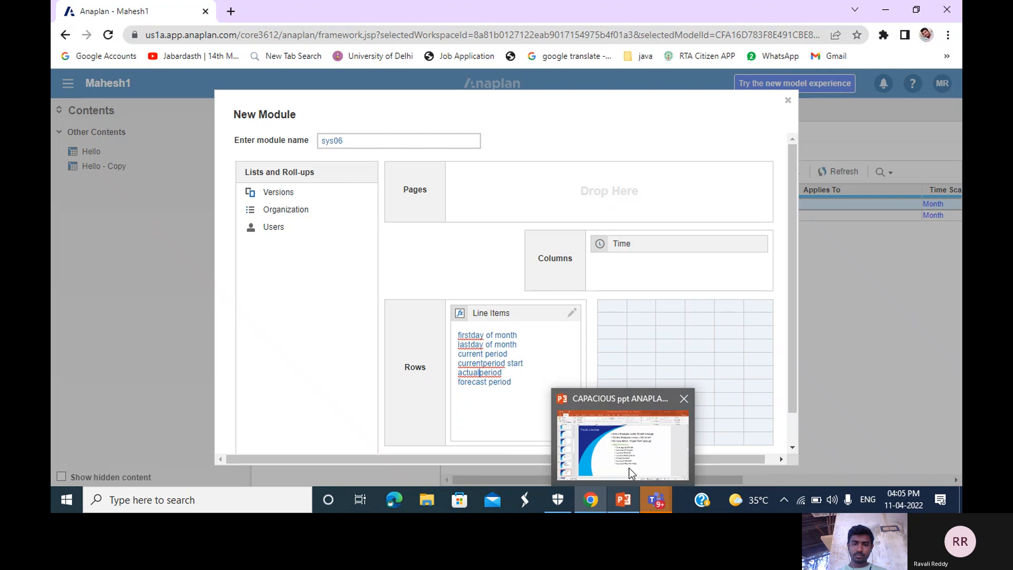
Step: Check the presentation for the last line item, add forecast months only, and create the sys06 module
{"action": "left_click", "coordinate": [629, 466]}
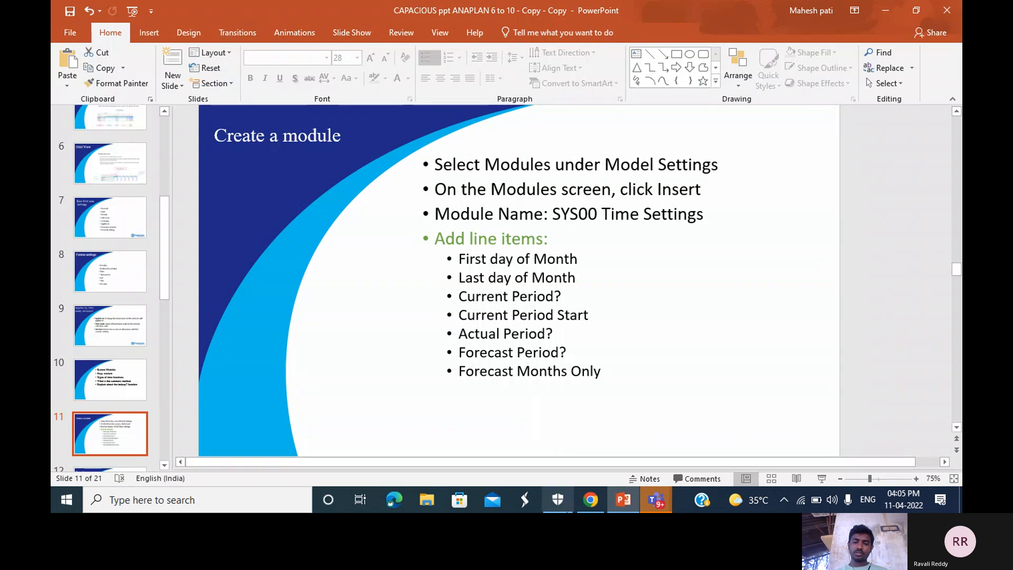
{"action": "left_click", "coordinate": [595, 506]}
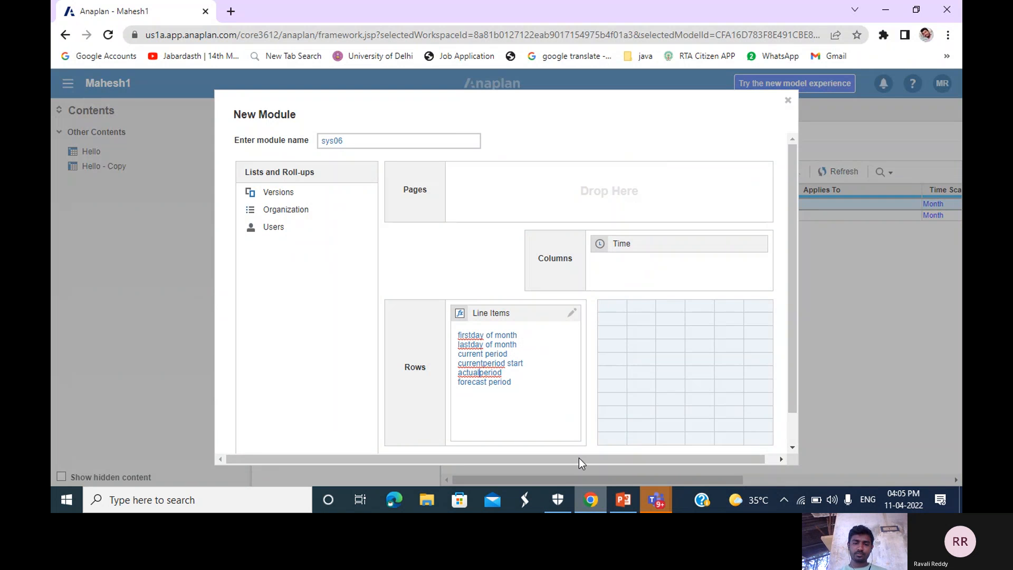
{"action": "left_click", "coordinate": [531, 405]}
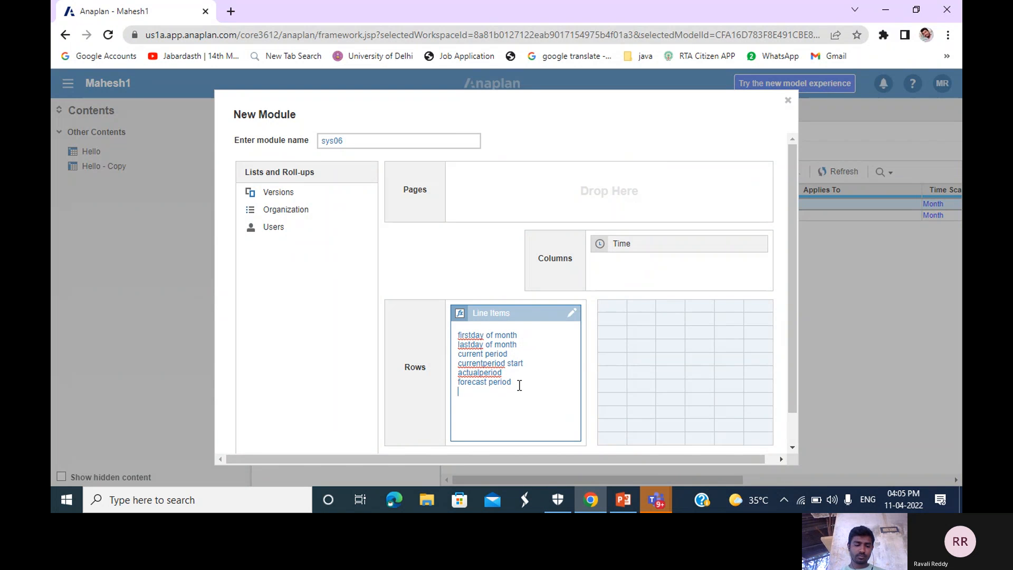
{"action": "type", "text": "forecast month"}
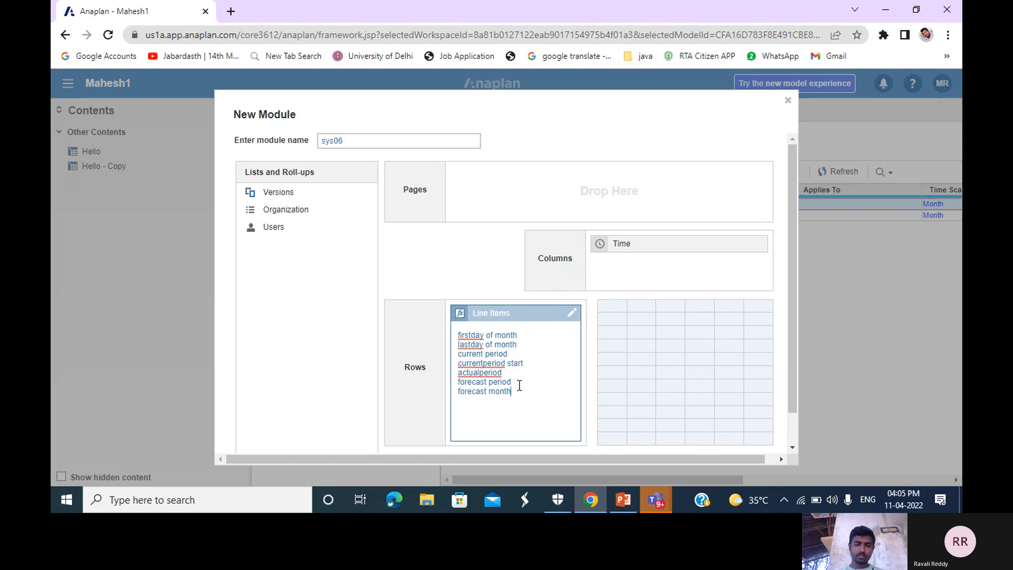
{"action": "type", "text": "s p"}
{"action": "type", "text": "nly"}
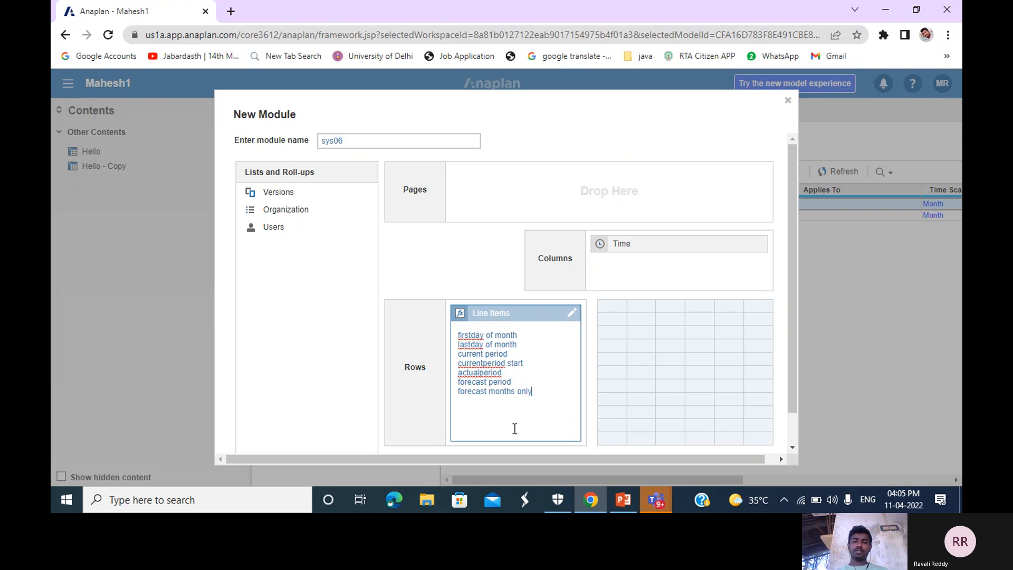
{"action": "scroll", "coordinate": [539, 407], "scroll_direction": "down", "scroll_amount": 1}
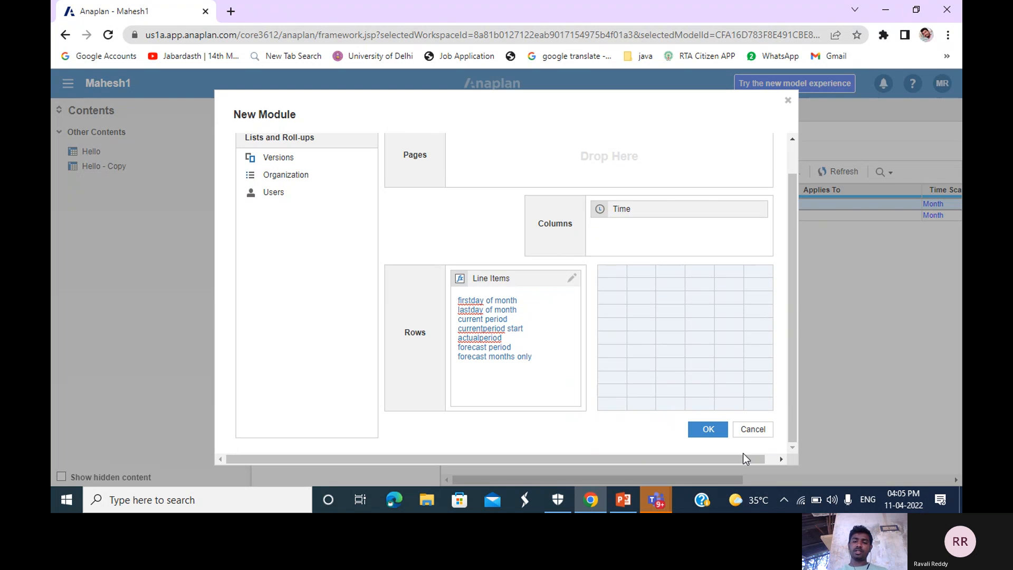
{"action": "left_click", "coordinate": [705, 428]}
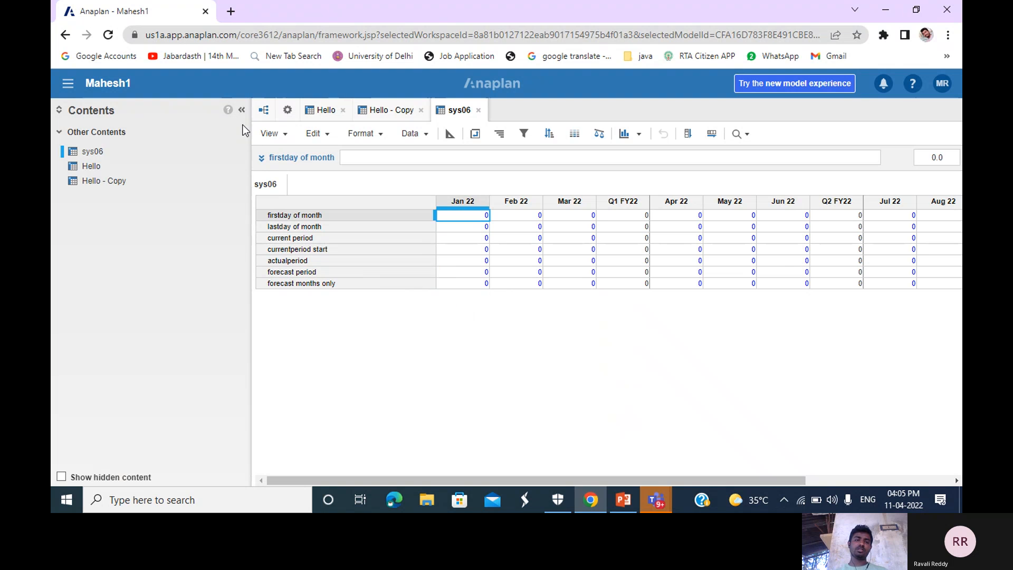
Step: Collapse the contents list and set the format of firstday of month to Date in the sys06 blueprint
{"action": "left_click", "coordinate": [241, 109]}
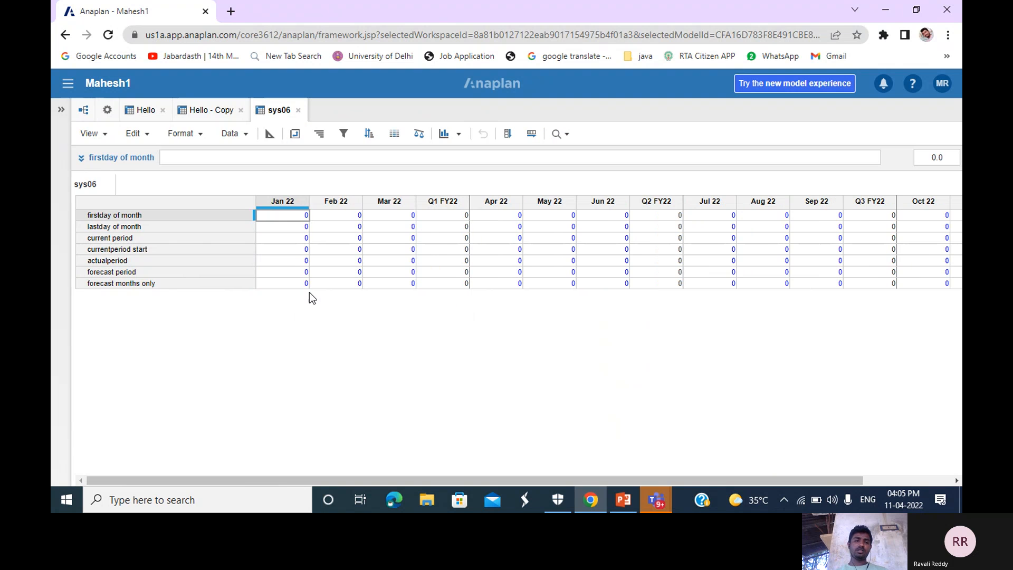
{"action": "left_click", "coordinate": [270, 135]}
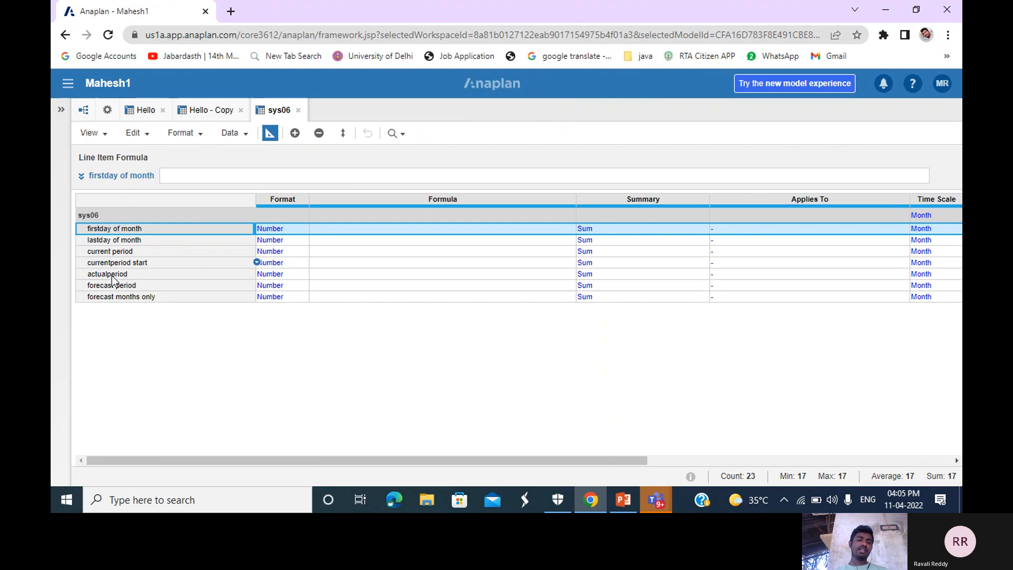
{"action": "left_click", "coordinate": [293, 229]}
{"action": "left_click", "coordinate": [304, 229]}
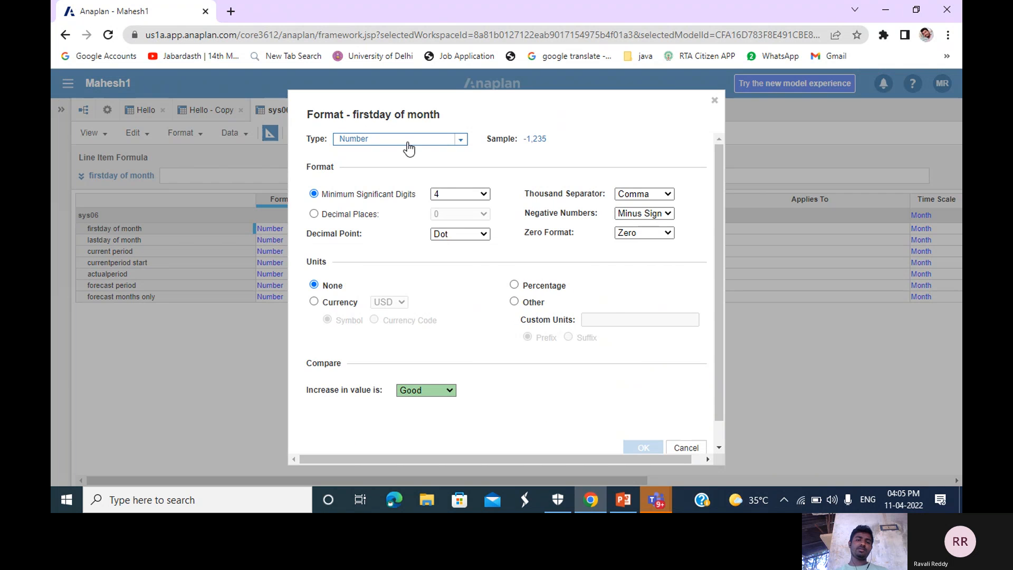
{"action": "left_click", "coordinate": [459, 139]}
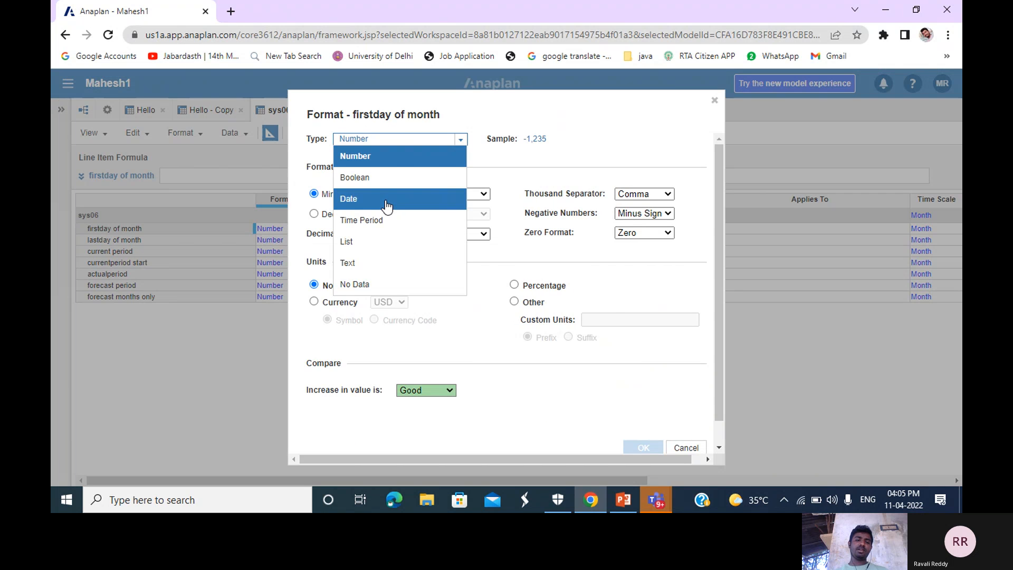
{"action": "left_click", "coordinate": [387, 203]}
{"action": "left_click", "coordinate": [642, 423]}
{"action": "left_click", "coordinate": [639, 359]}
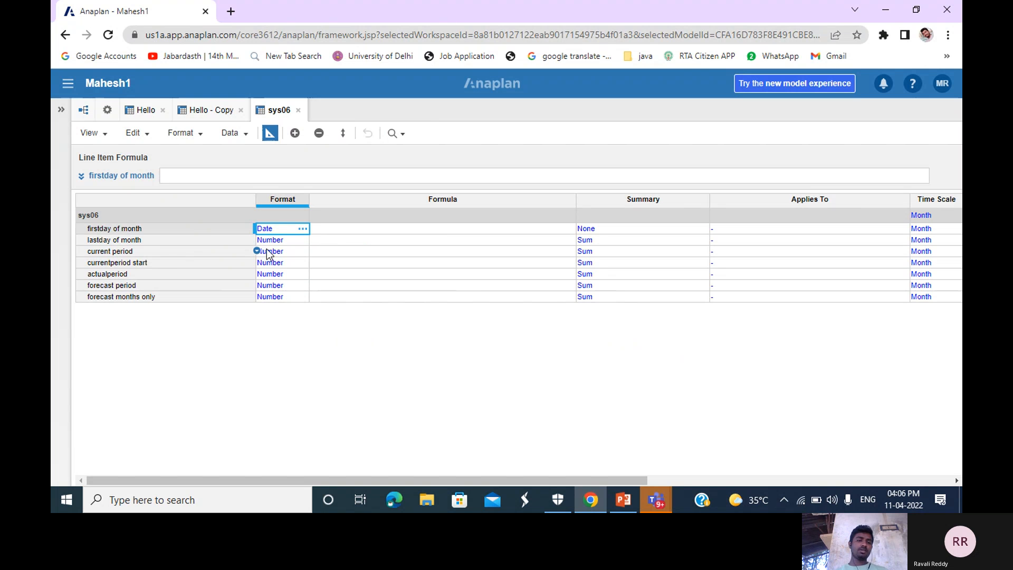
Step: Set the format of lastday of month to Date in the sys06 blueprint and accept the data type change
{"action": "left_click", "coordinate": [296, 240]}
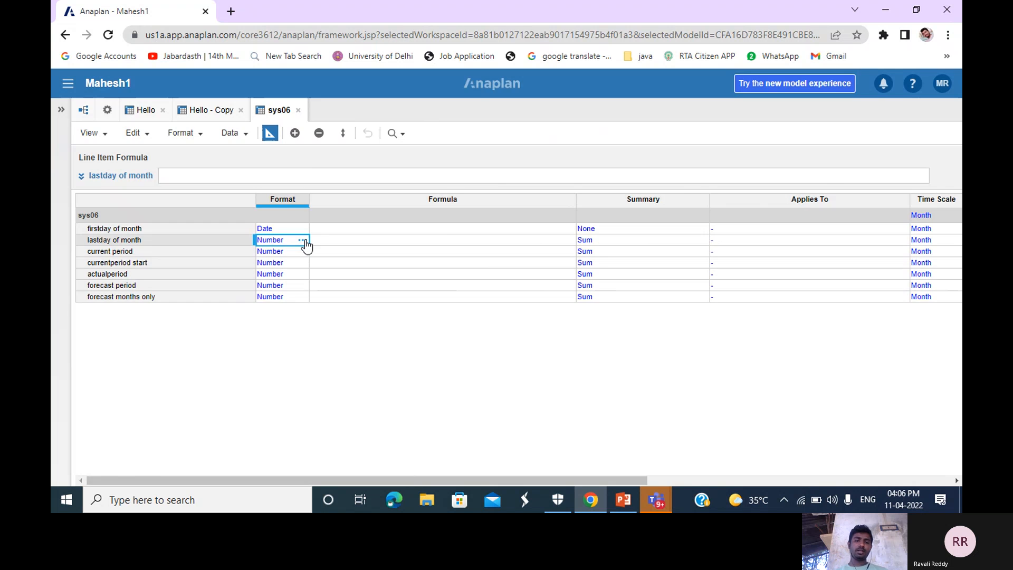
{"action": "left_click", "coordinate": [302, 240]}
{"action": "left_click", "coordinate": [460, 139]}
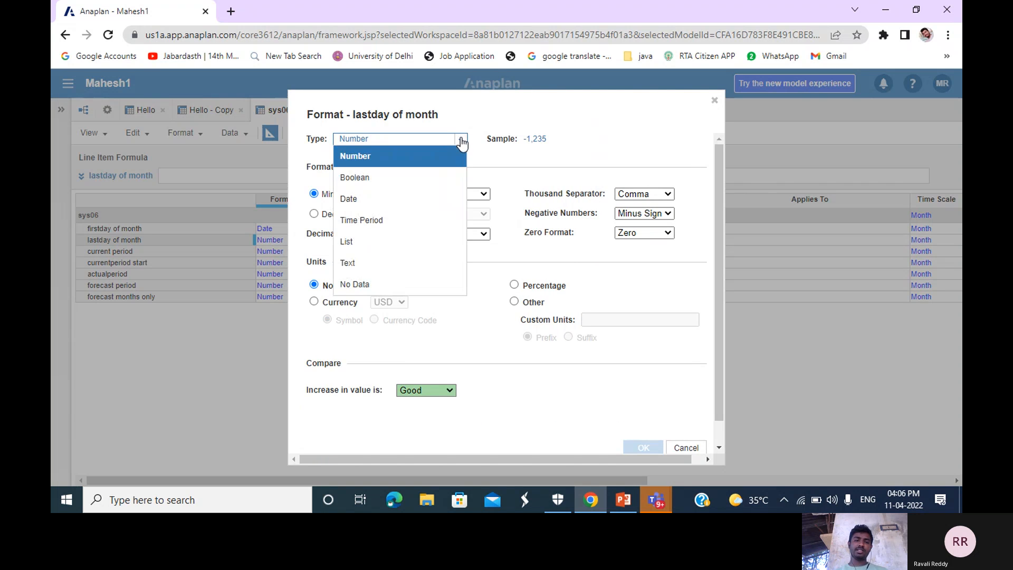
{"action": "left_click", "coordinate": [390, 203]}
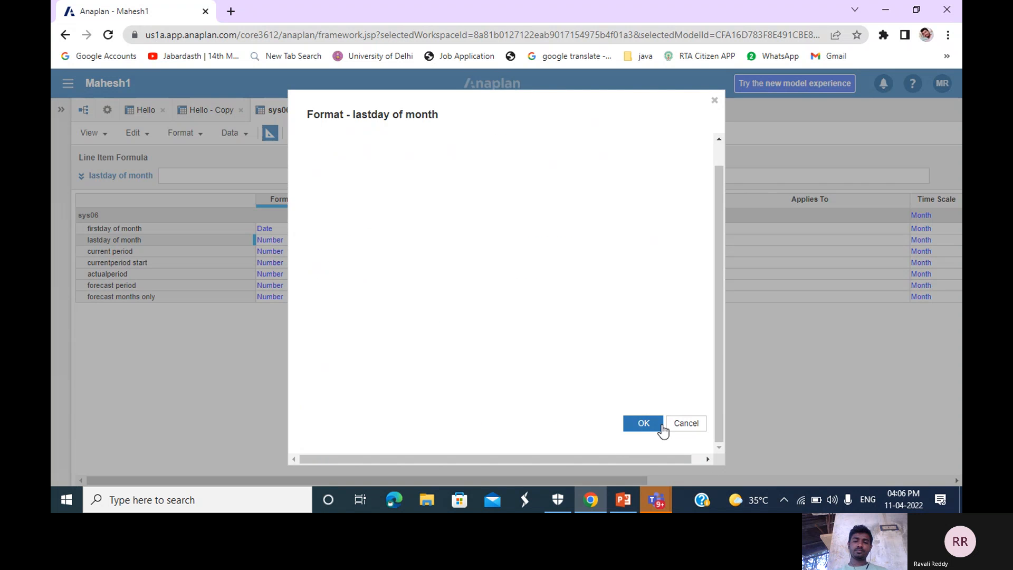
{"action": "left_click", "coordinate": [643, 423]}
{"action": "left_click", "coordinate": [636, 360]}
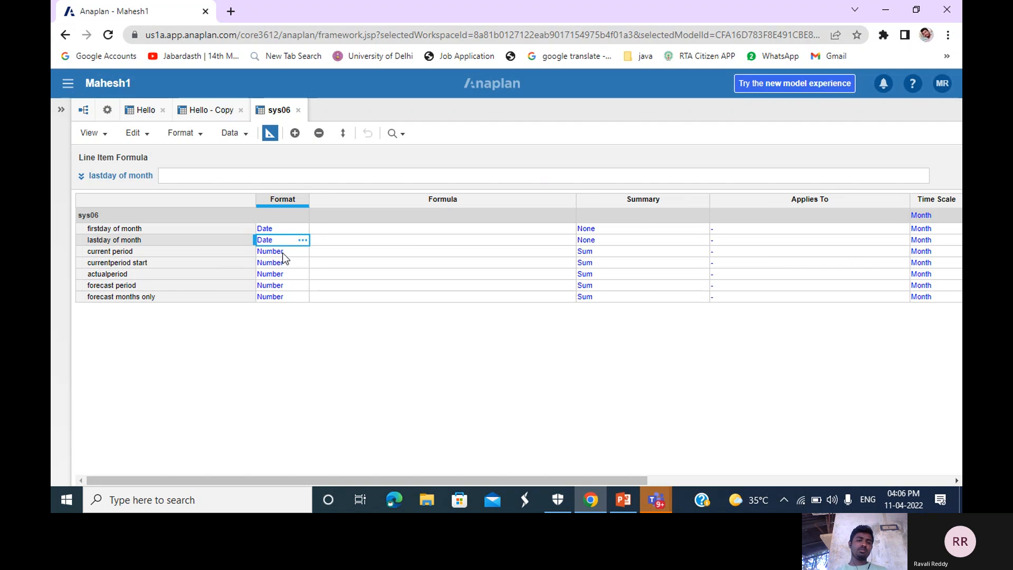
Step: Change the format of the current period line item to Boolean and accept the data type change
{"action": "left_click", "coordinate": [278, 252]}
{"action": "left_click", "coordinate": [303, 252]}
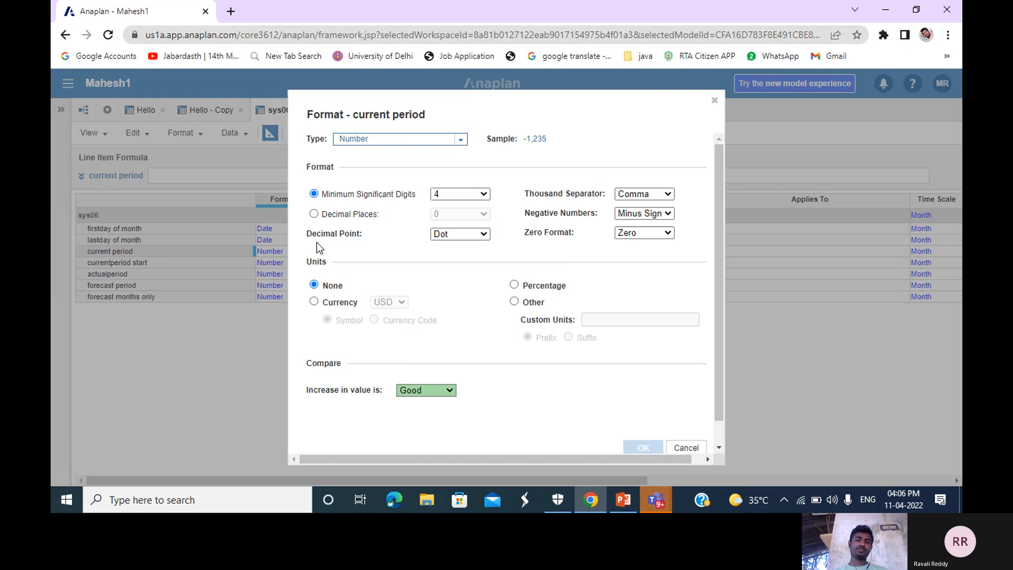
{"action": "left_click", "coordinate": [460, 139]}
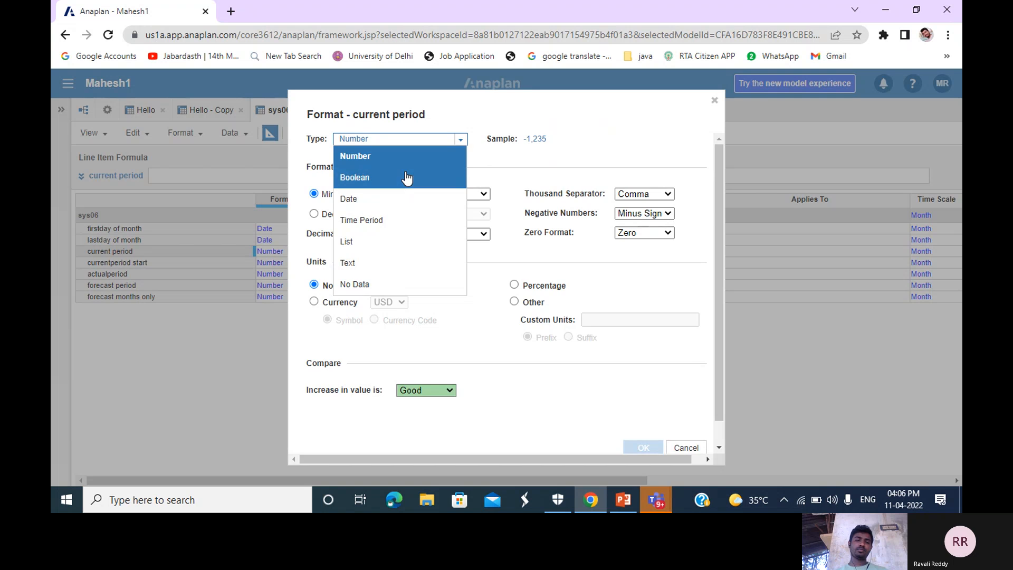
{"action": "left_click", "coordinate": [407, 177]}
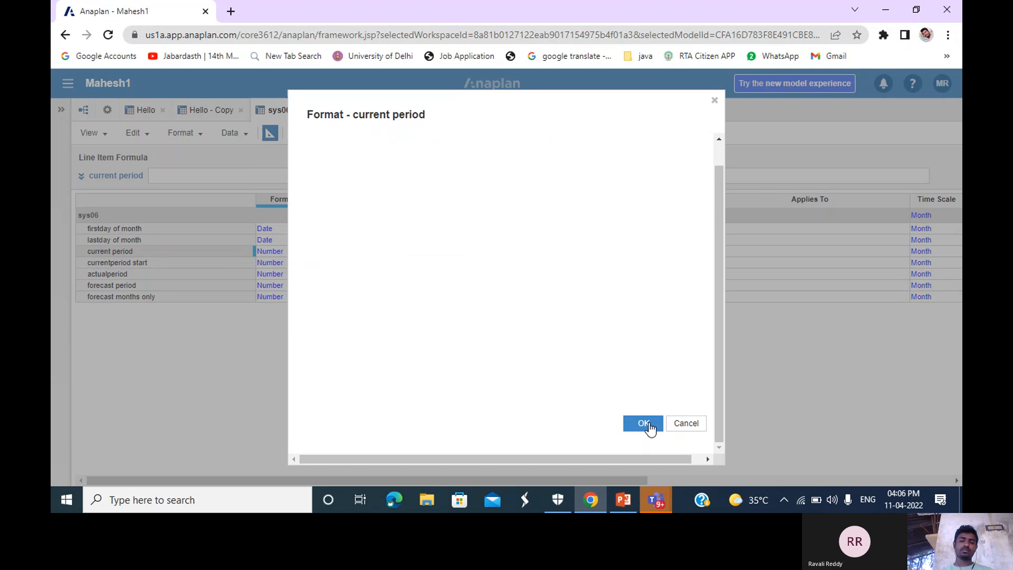
{"action": "left_click", "coordinate": [649, 422]}
{"action": "left_click", "coordinate": [644, 357]}
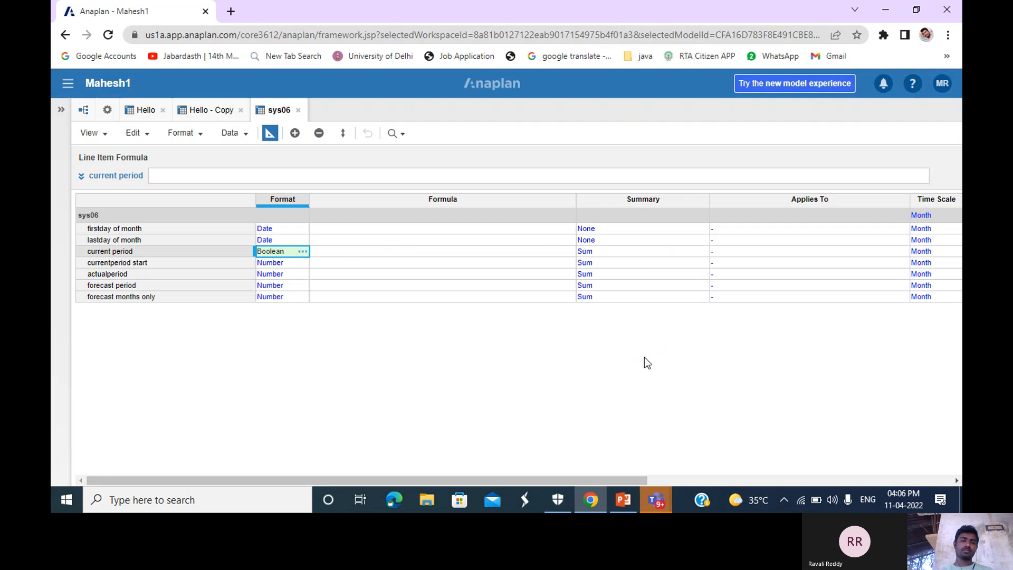
Step: Change the format of the currentperiod start line item to Date and accept the data type change
{"action": "left_click", "coordinate": [293, 262]}
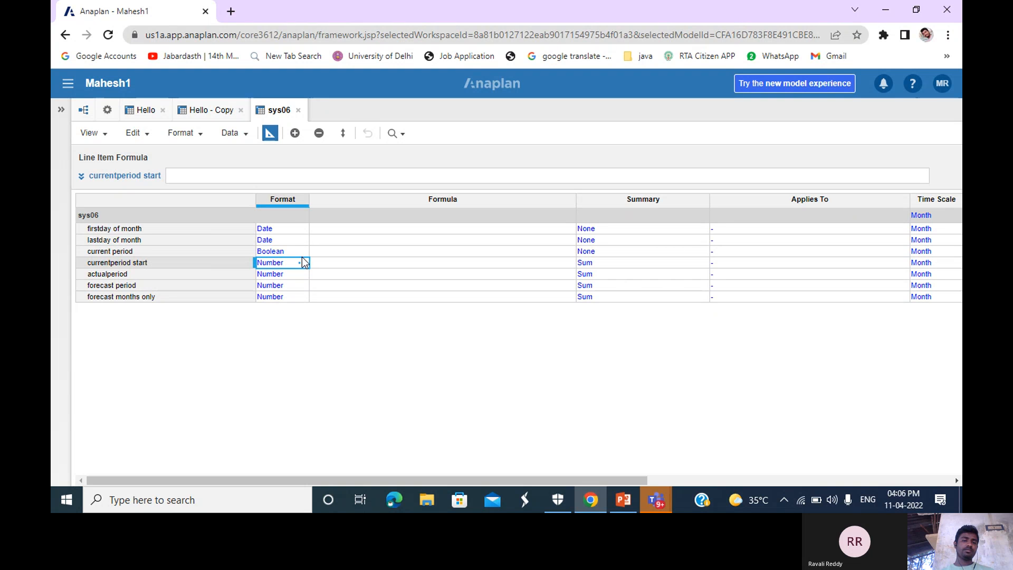
{"action": "left_click", "coordinate": [303, 263]}
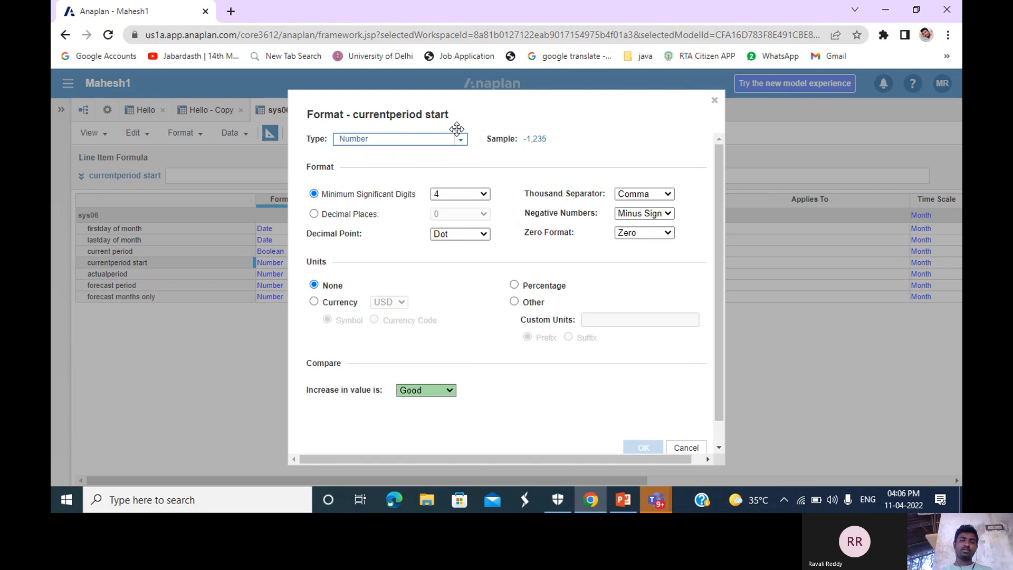
{"action": "left_click", "coordinate": [463, 149]}
{"action": "left_click", "coordinate": [413, 200]}
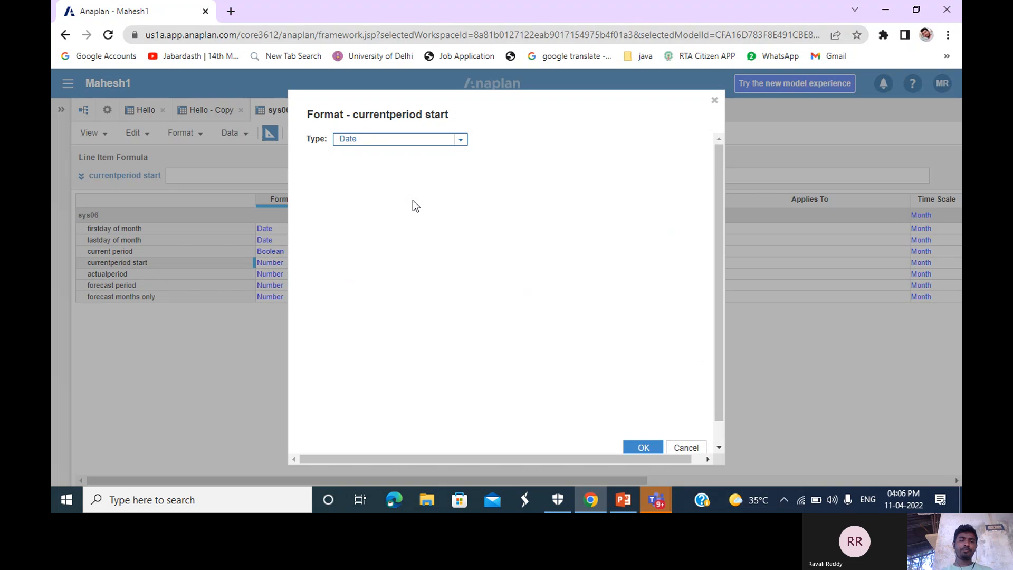
{"action": "left_click", "coordinate": [645, 438]}
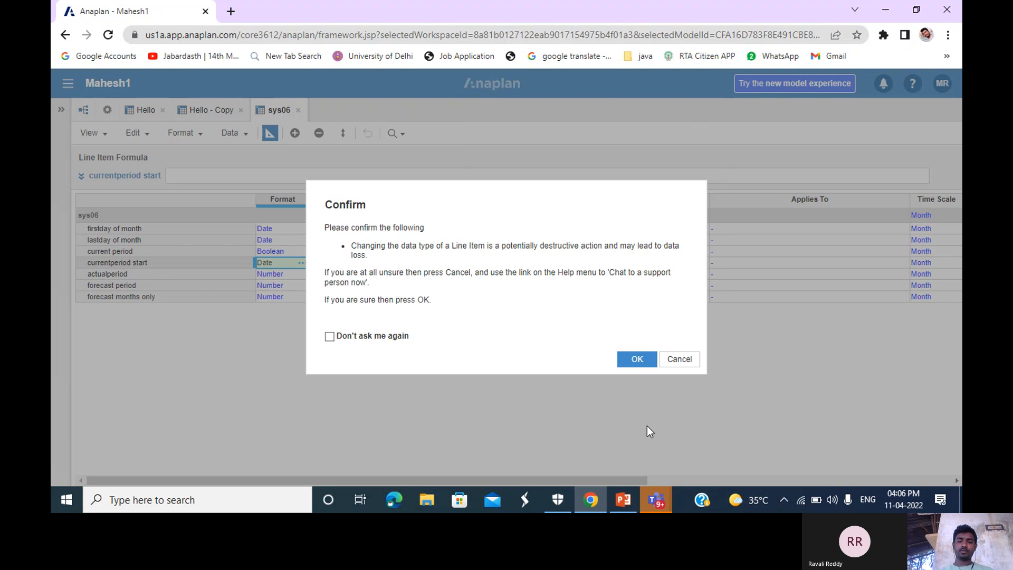
{"action": "left_click", "coordinate": [638, 360]}
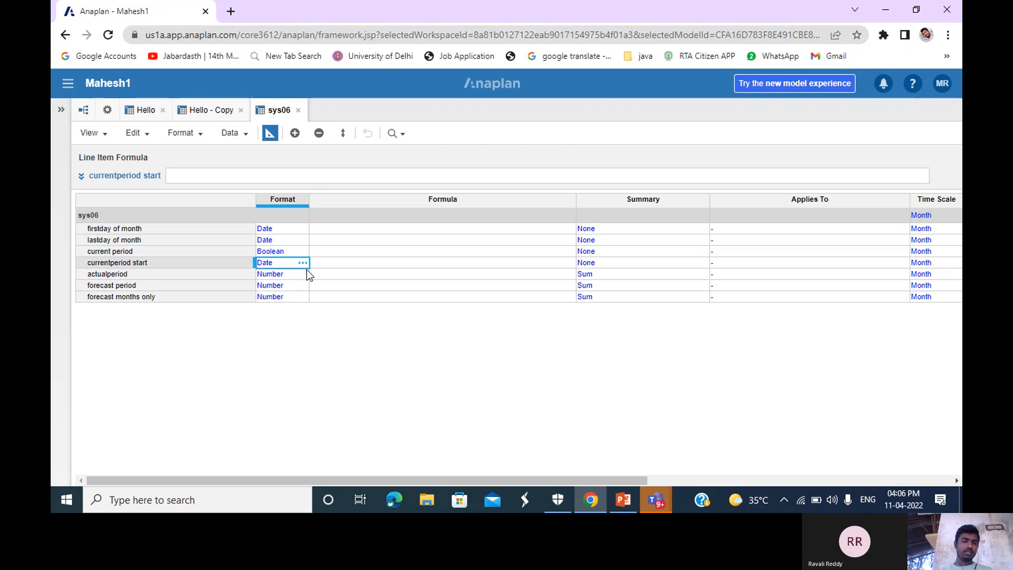
Step: Change the format of the actualperiod line item to Boolean and accept the data type change
{"action": "left_click", "coordinate": [291, 275]}
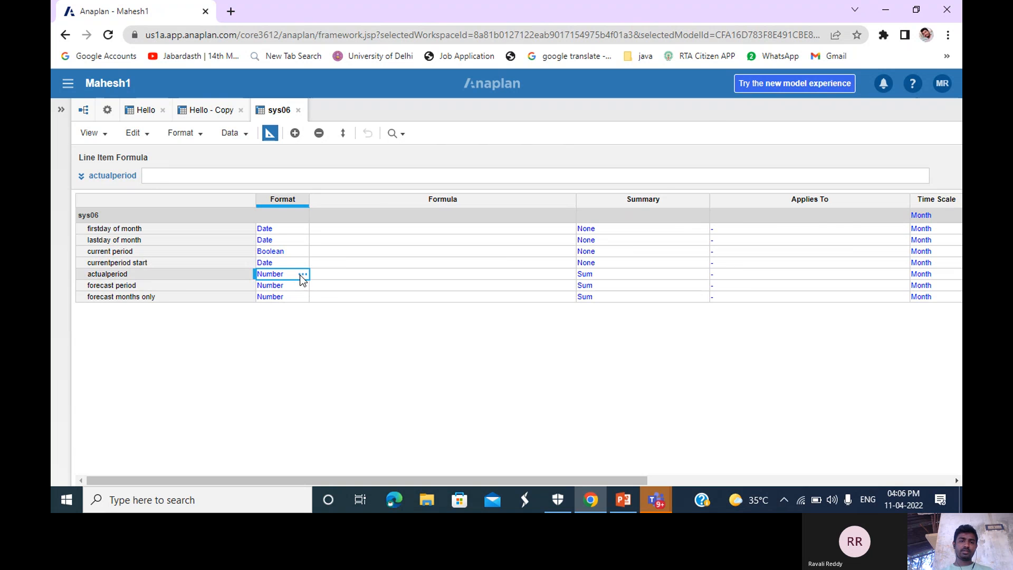
{"action": "left_click", "coordinate": [301, 274]}
{"action": "left_click", "coordinate": [460, 140]}
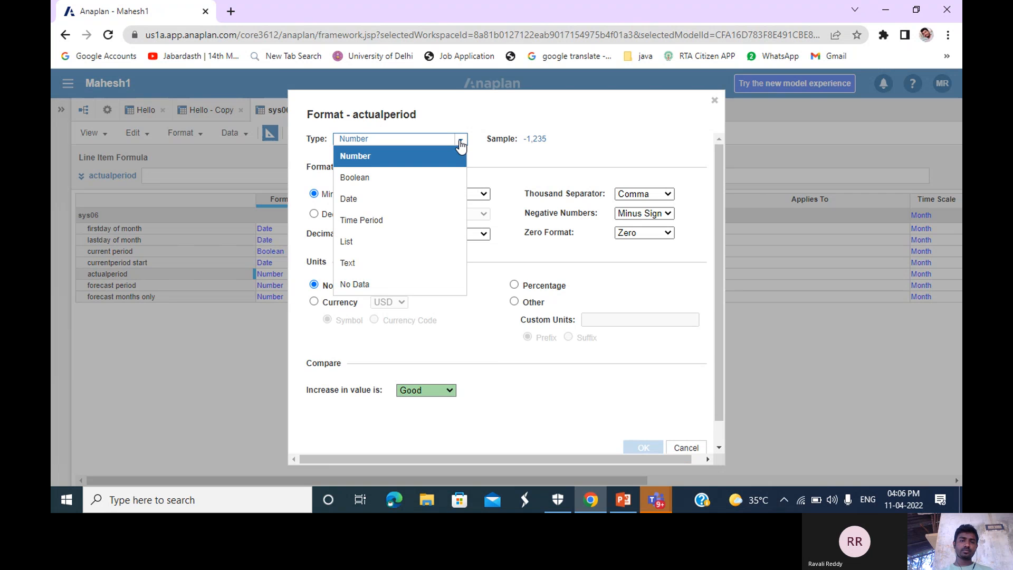
{"action": "left_click", "coordinate": [417, 178]}
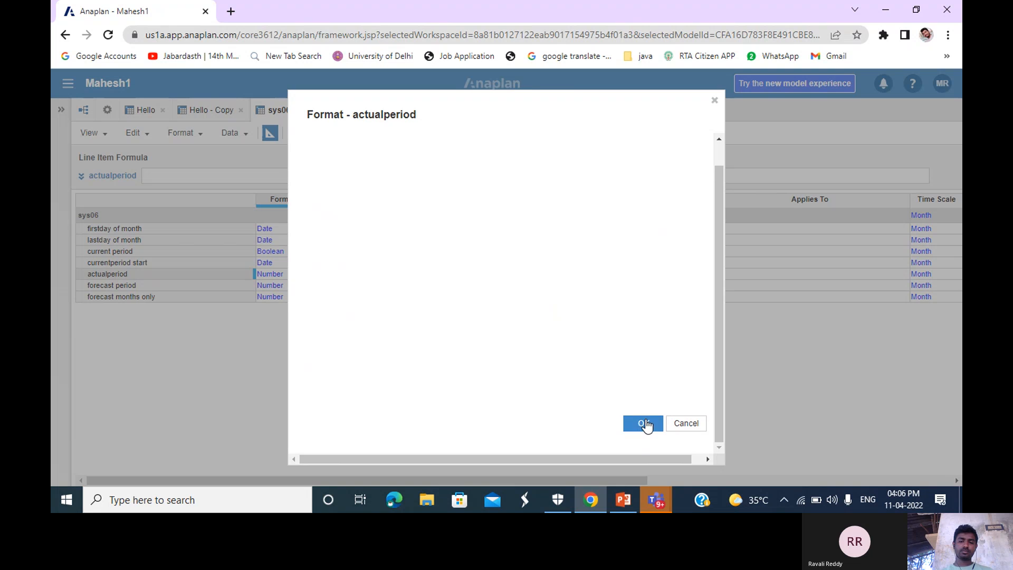
{"action": "left_click", "coordinate": [645, 422]}
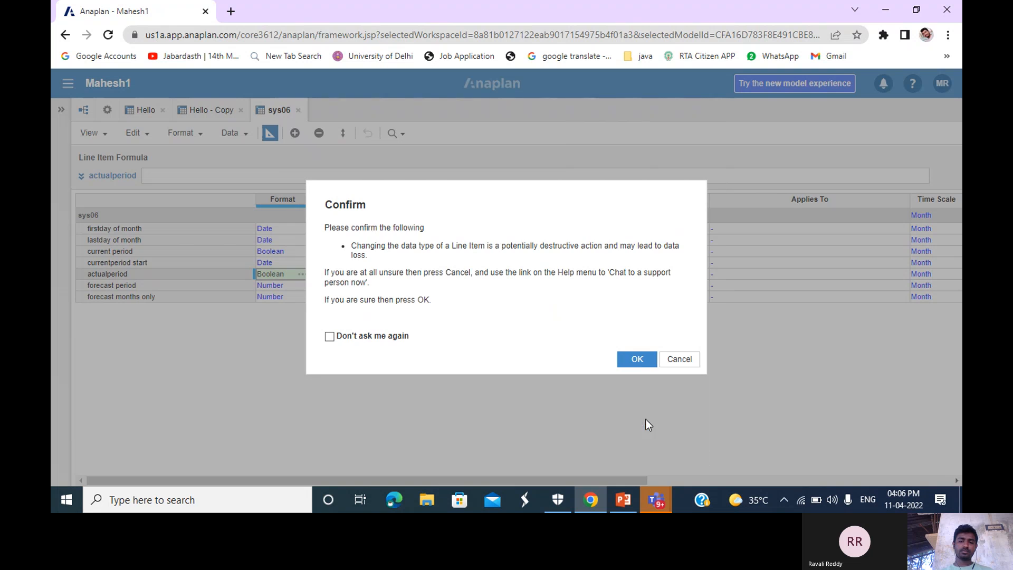
{"action": "left_click", "coordinate": [640, 358]}
Step: Change the format of the forecast period line item to Boolean and accept the data type change
{"action": "left_click", "coordinate": [294, 286]}
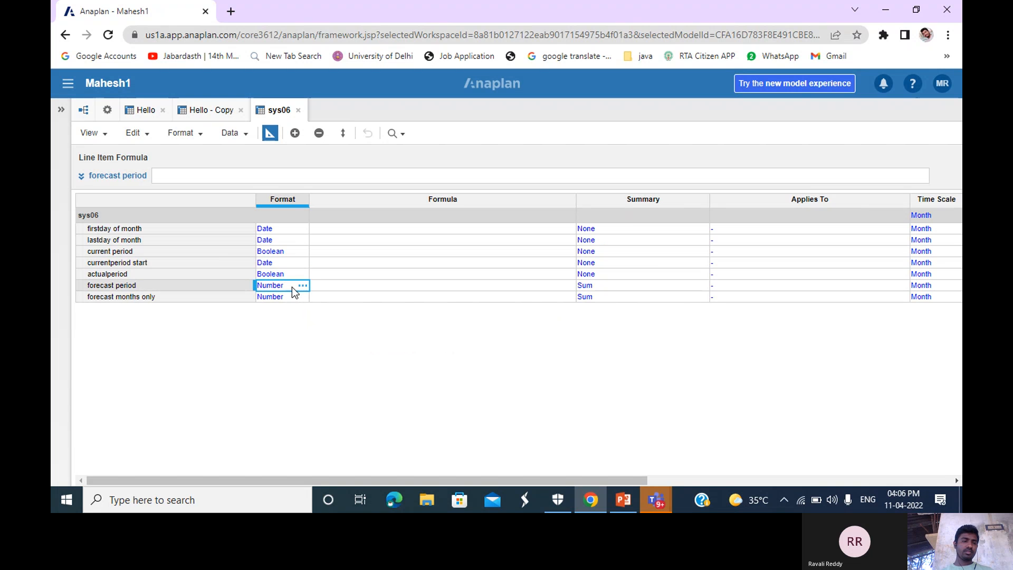
{"action": "left_click", "coordinate": [304, 287]}
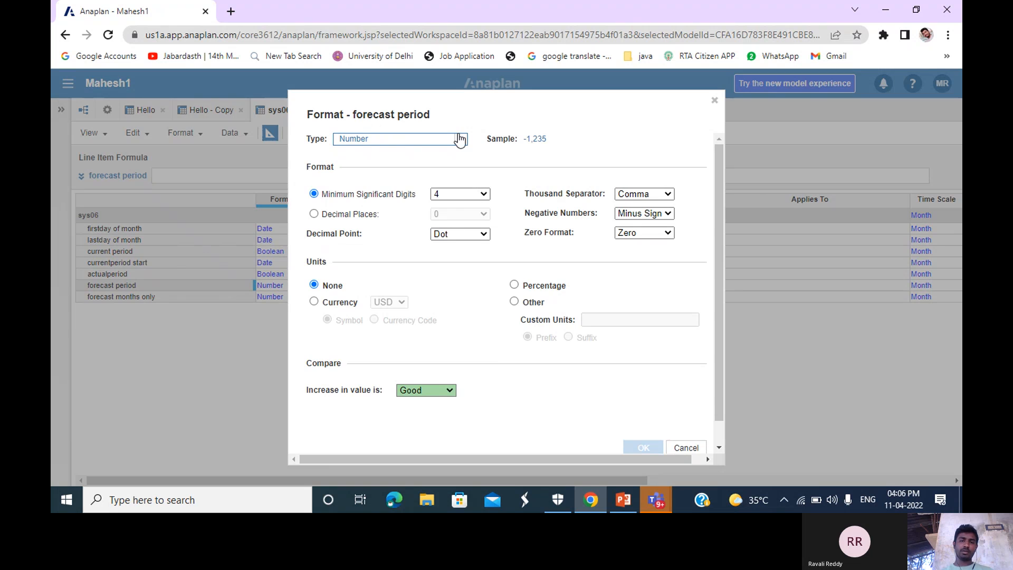
{"action": "left_click", "coordinate": [461, 139]}
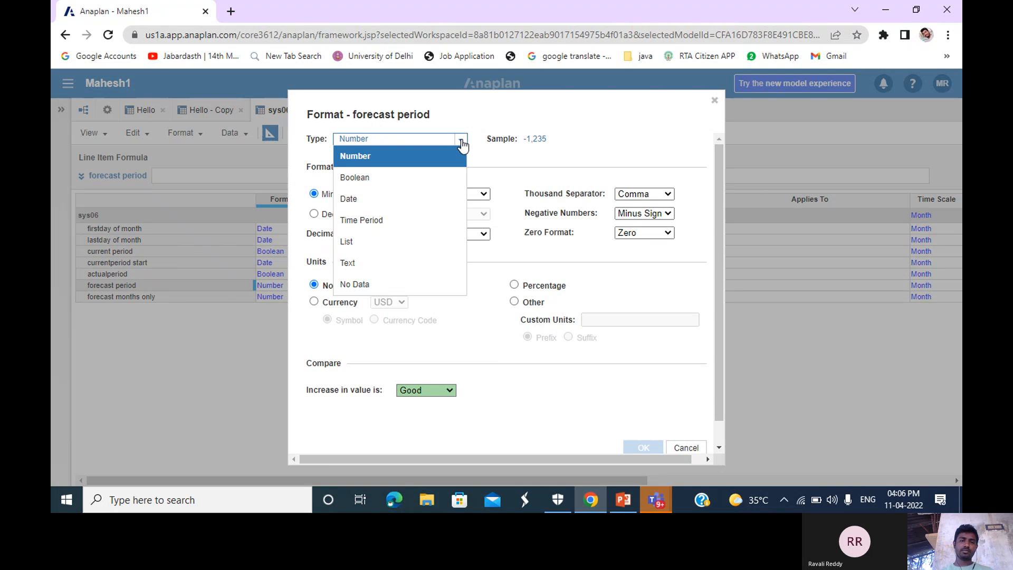
{"action": "left_click", "coordinate": [403, 179]}
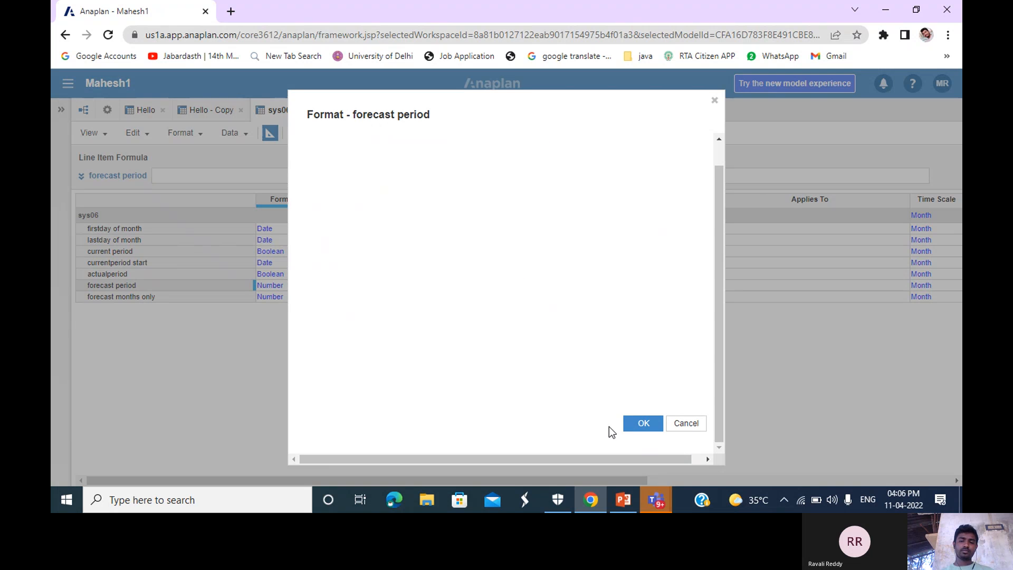
{"action": "left_click", "coordinate": [643, 423]}
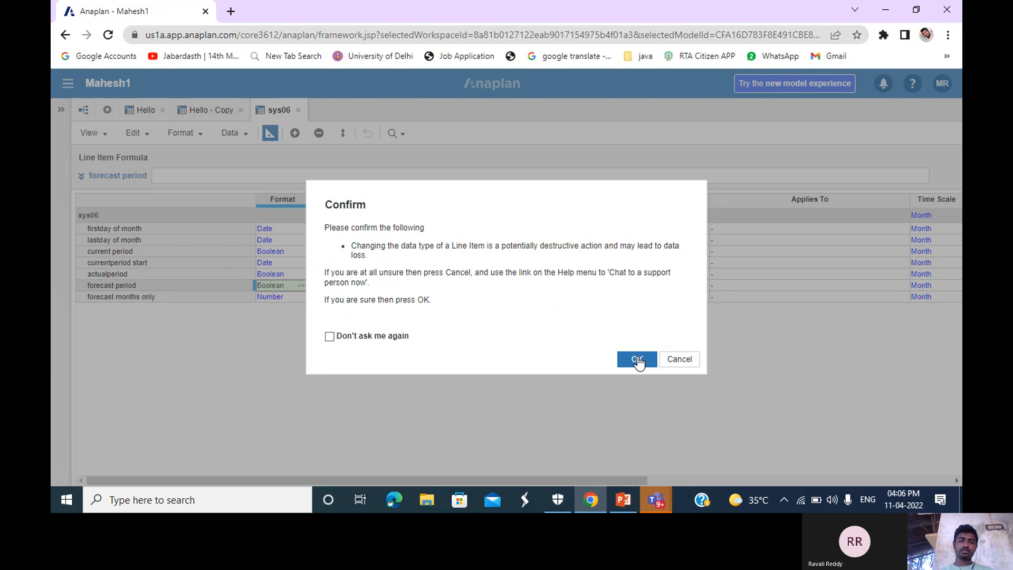
{"action": "left_click", "coordinate": [637, 359]}
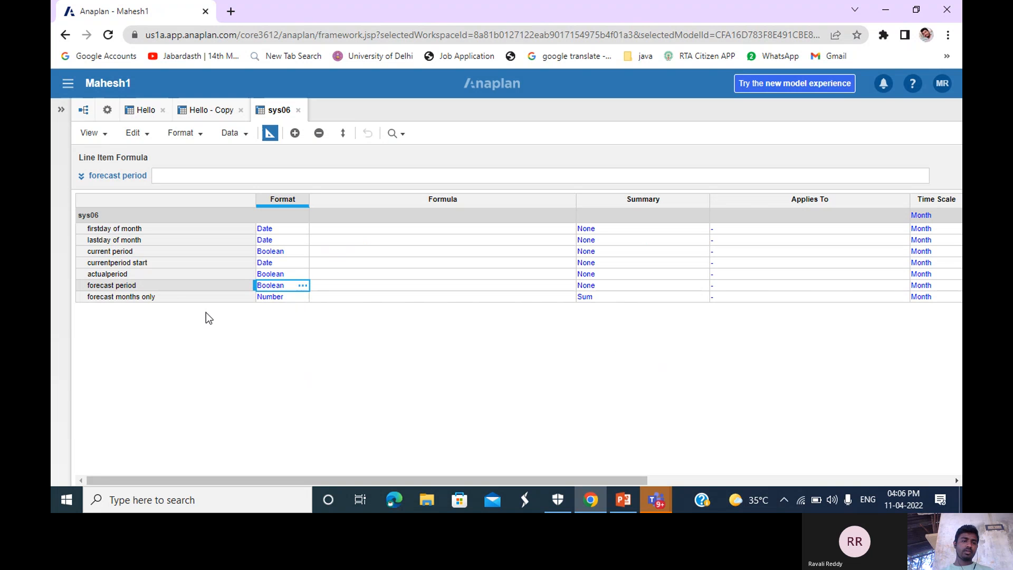
Step: Change the format of the forecast months only line item to Boolean and accept the data type change
{"action": "left_click", "coordinate": [290, 297]}
{"action": "left_click", "coordinate": [302, 297]}
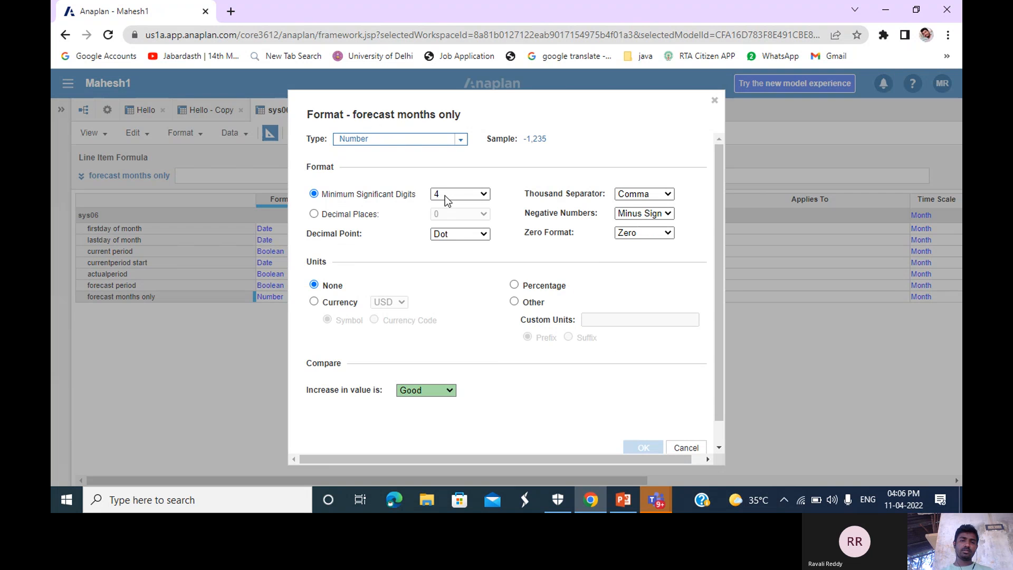
{"action": "left_click", "coordinate": [461, 139]}
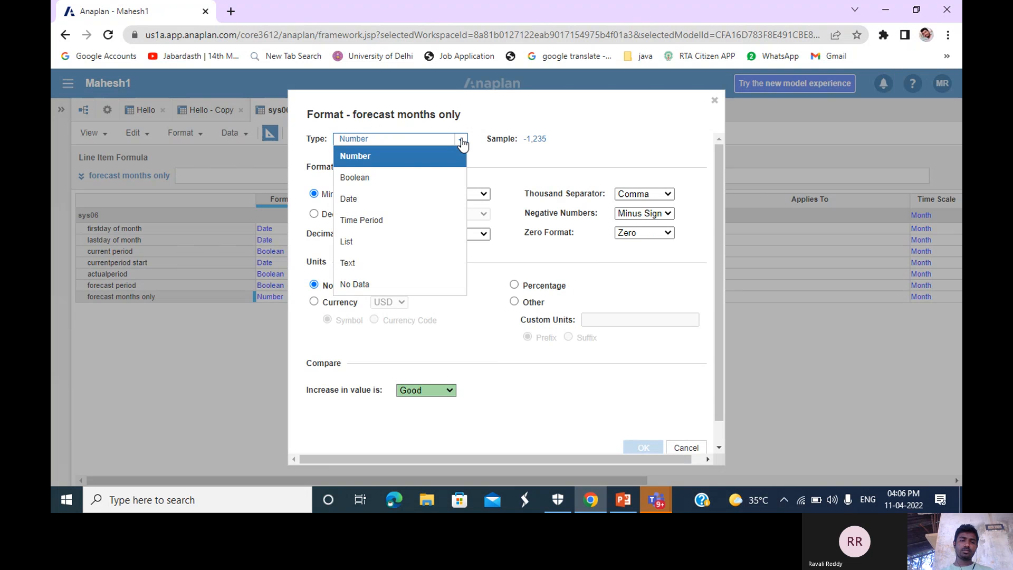
{"action": "left_click", "coordinate": [422, 190]}
{"action": "left_click", "coordinate": [646, 445]}
{"action": "left_click", "coordinate": [638, 360]}
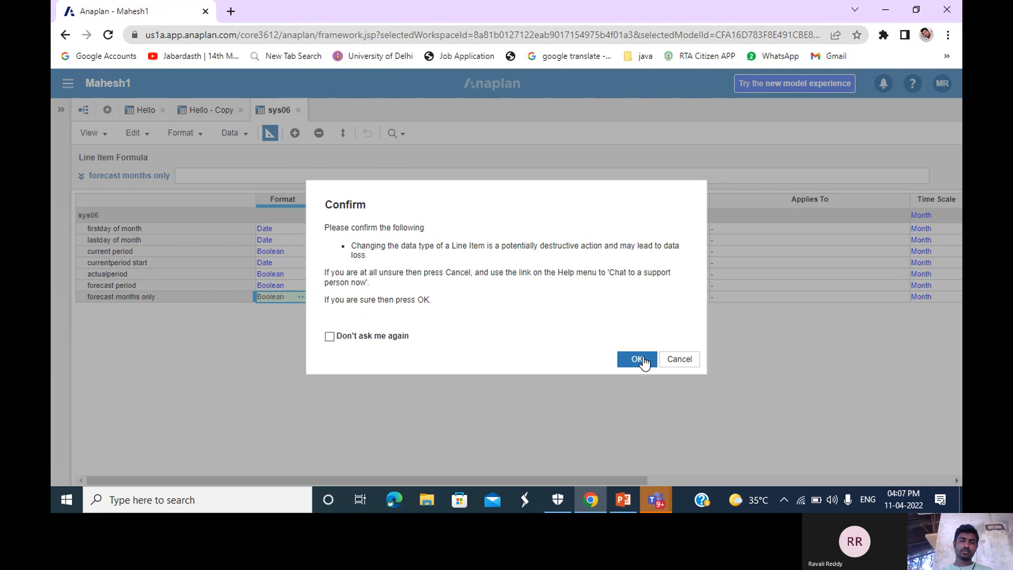
Step: Check the format settings of lastday of month, and examine the date and Boolean line items of sys06 outside the blueprint view
{"action": "left_click", "coordinate": [284, 244]}
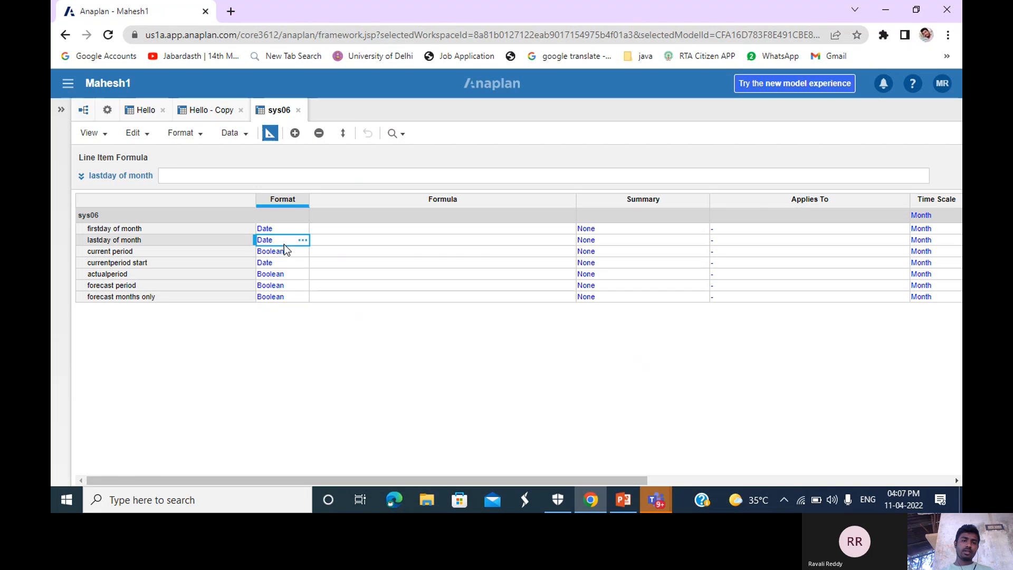
{"action": "left_click", "coordinate": [303, 241]}
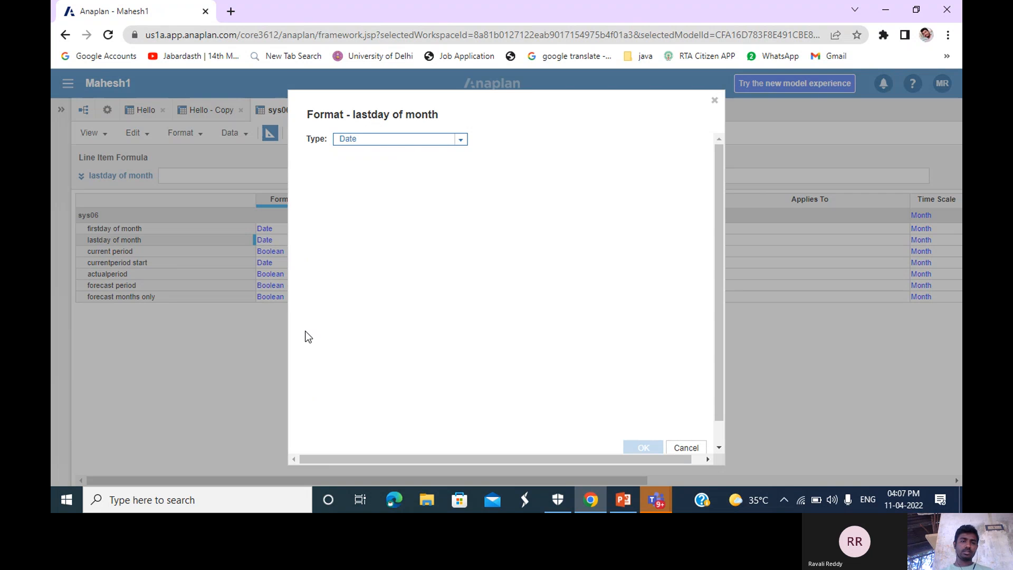
{"action": "left_click", "coordinate": [686, 423]}
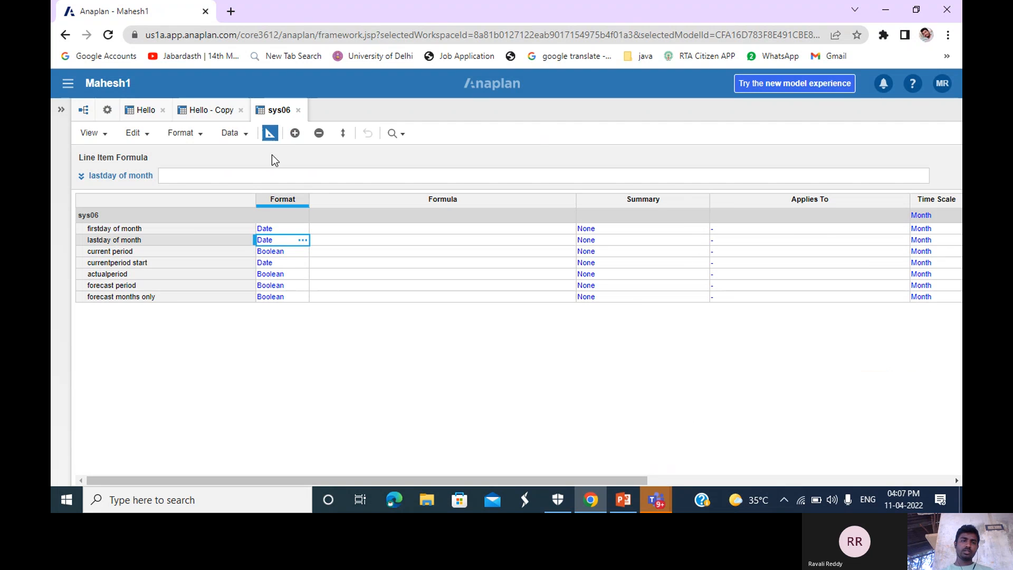
{"action": "left_click", "coordinate": [270, 134]}
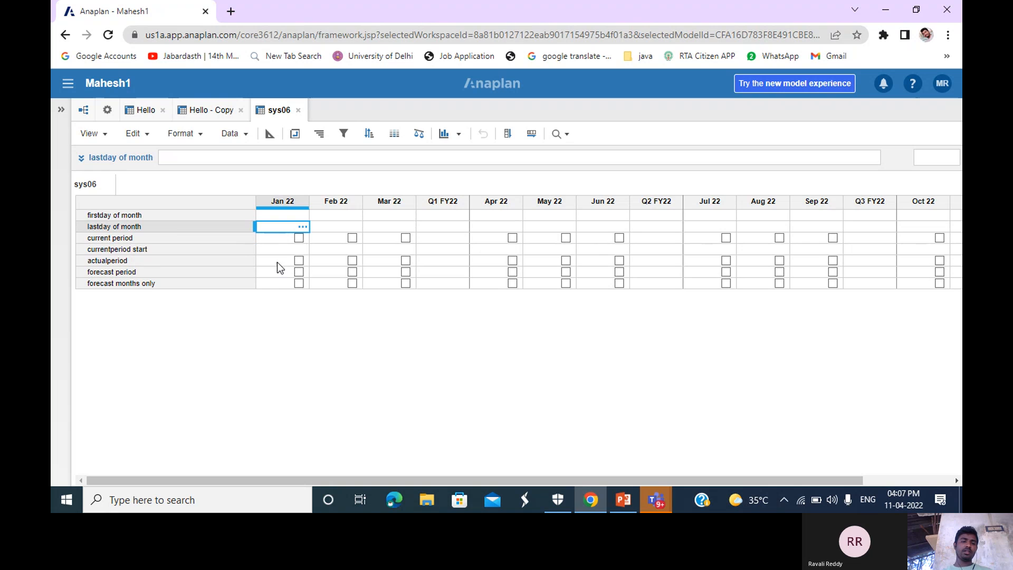
{"action": "left_click", "coordinate": [141, 239]}
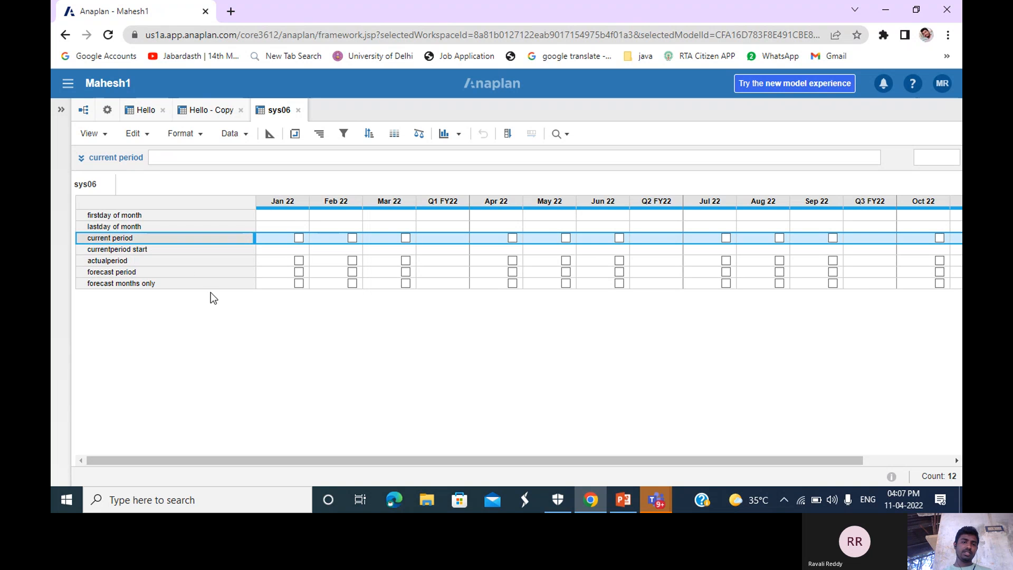
{"action": "left_click", "coordinate": [274, 214]}
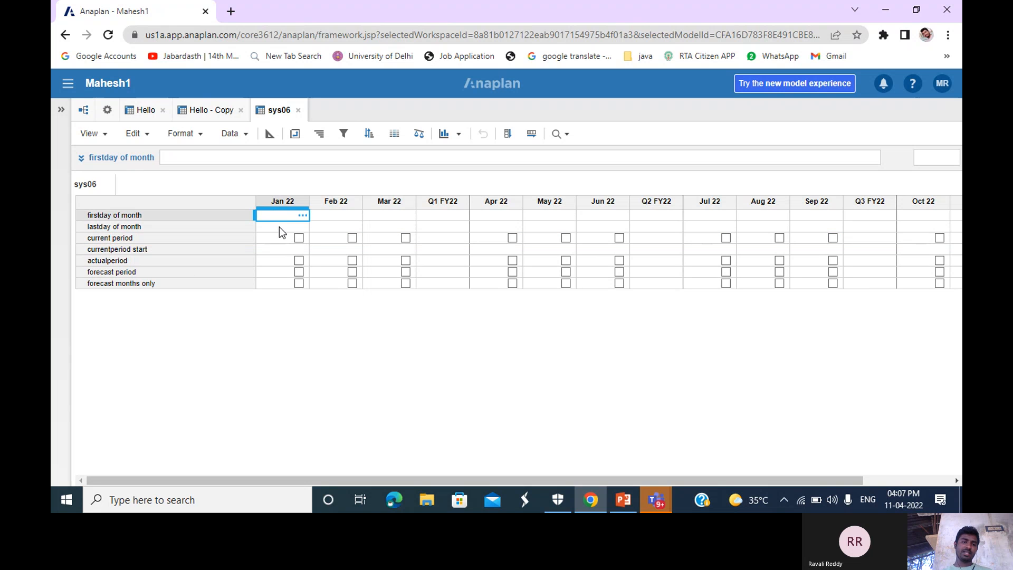
{"action": "left_click", "coordinate": [281, 226]}
{"action": "left_click", "coordinate": [281, 246]}
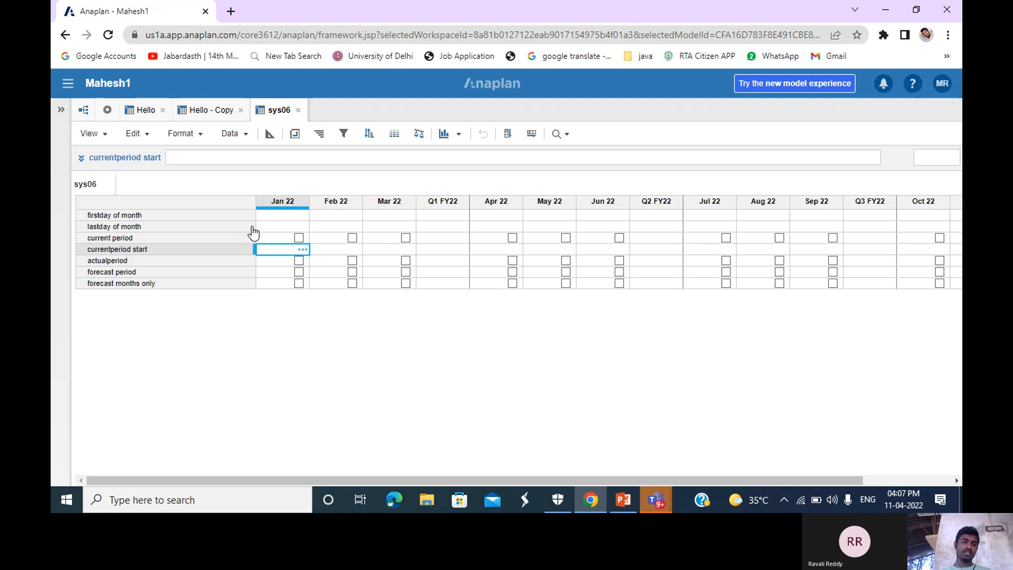
{"action": "left_click", "coordinate": [239, 215]}
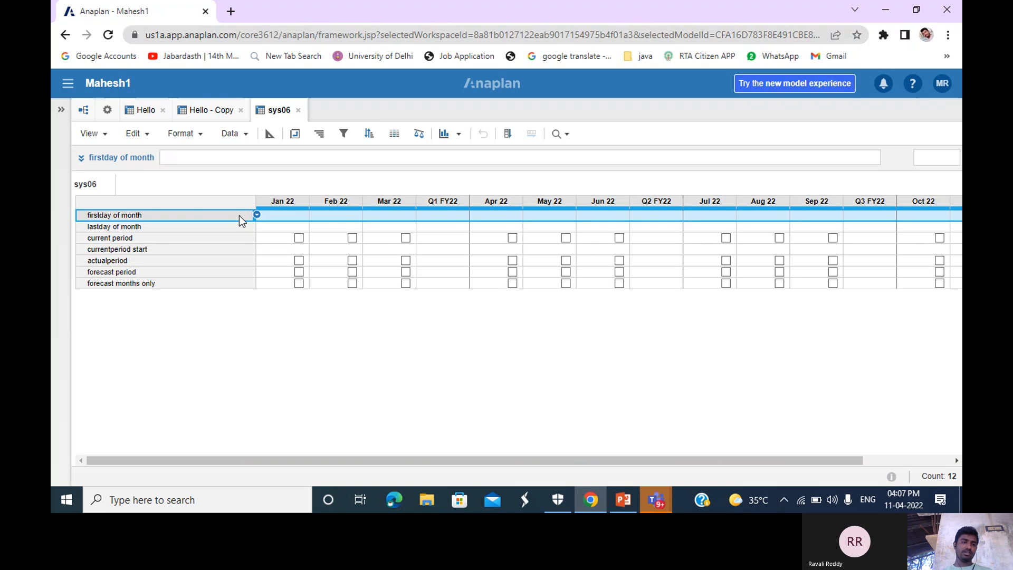
{"action": "left_click", "coordinate": [247, 228]}
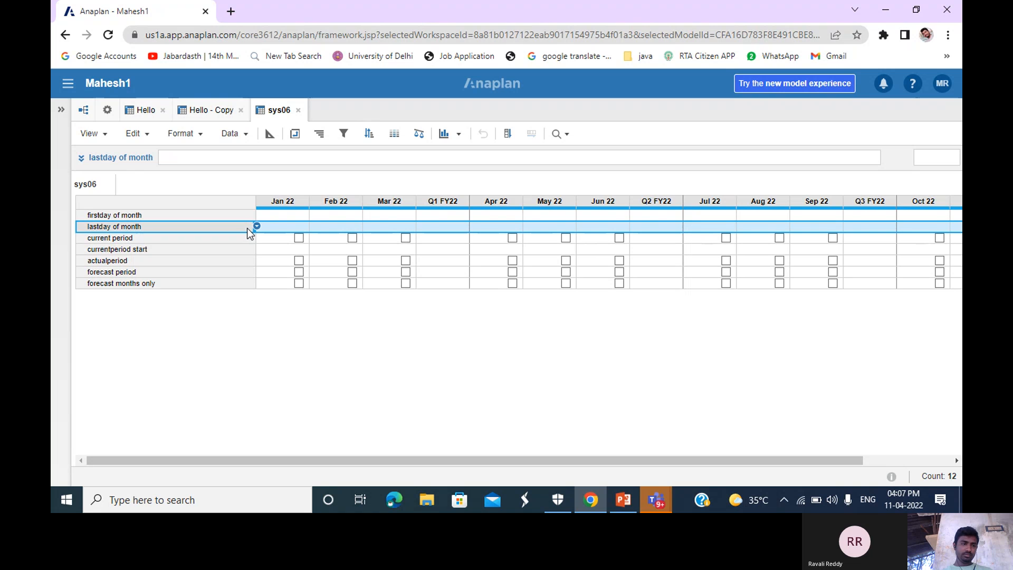
Step: Switch to the PowerPoint presentation and show slide 12, Formulas, to read the line item formulas
{"action": "left_click", "coordinate": [245, 248]}
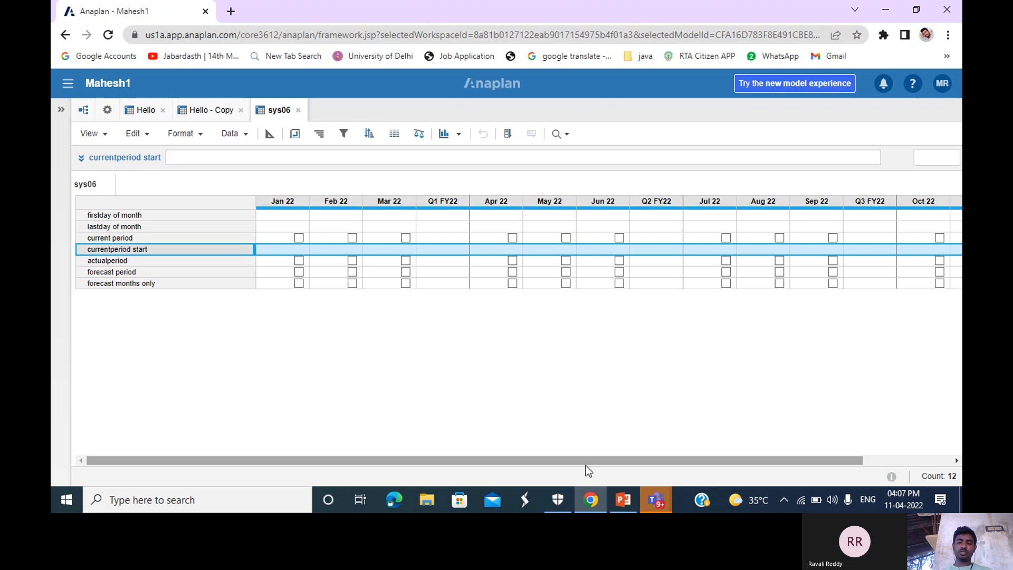
{"action": "mouse_move", "coordinate": [624, 499]}
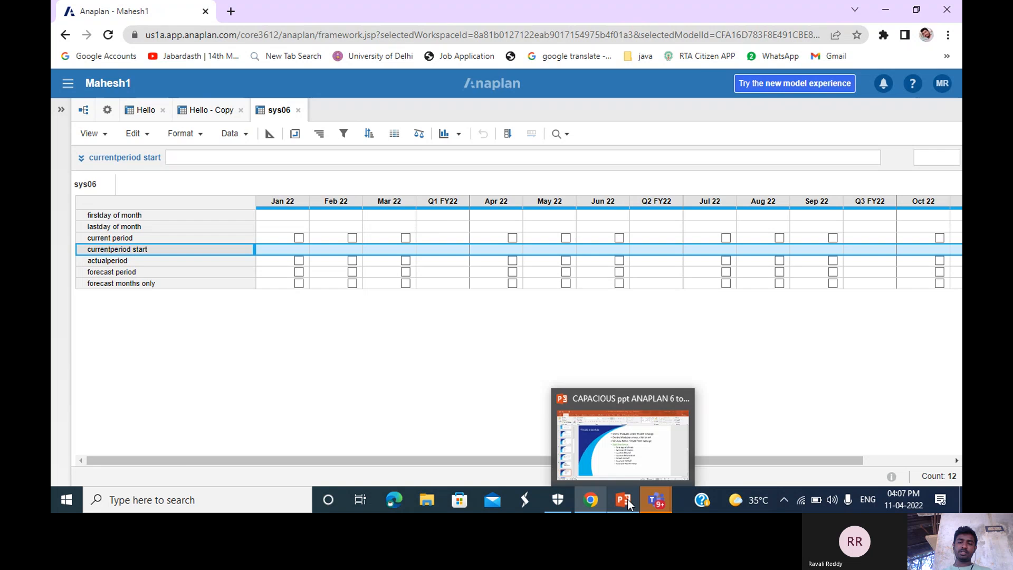
{"action": "left_click", "coordinate": [625, 457]}
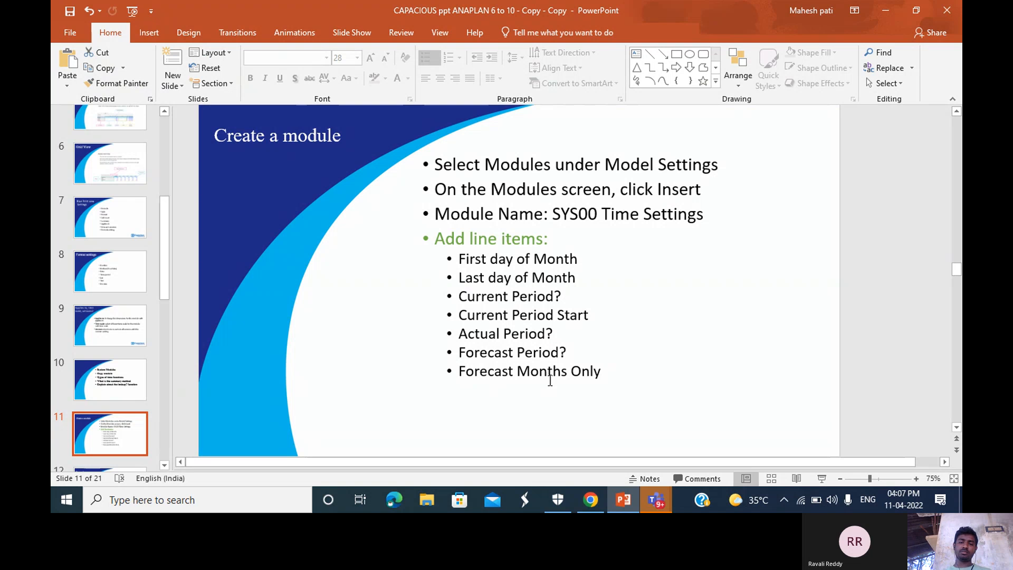
{"action": "left_click", "coordinate": [165, 465]}
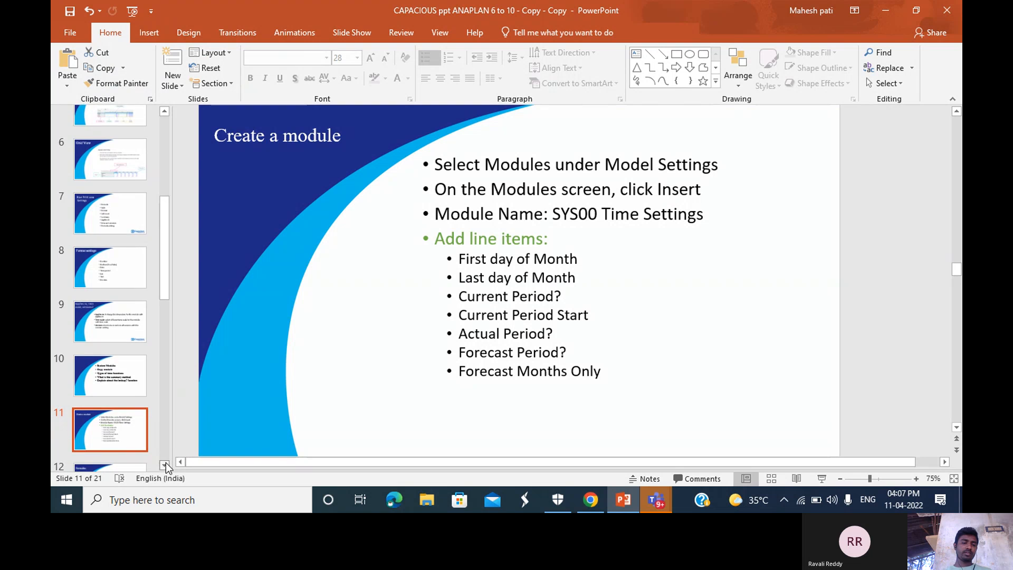
{"action": "left_click", "coordinate": [166, 462]}
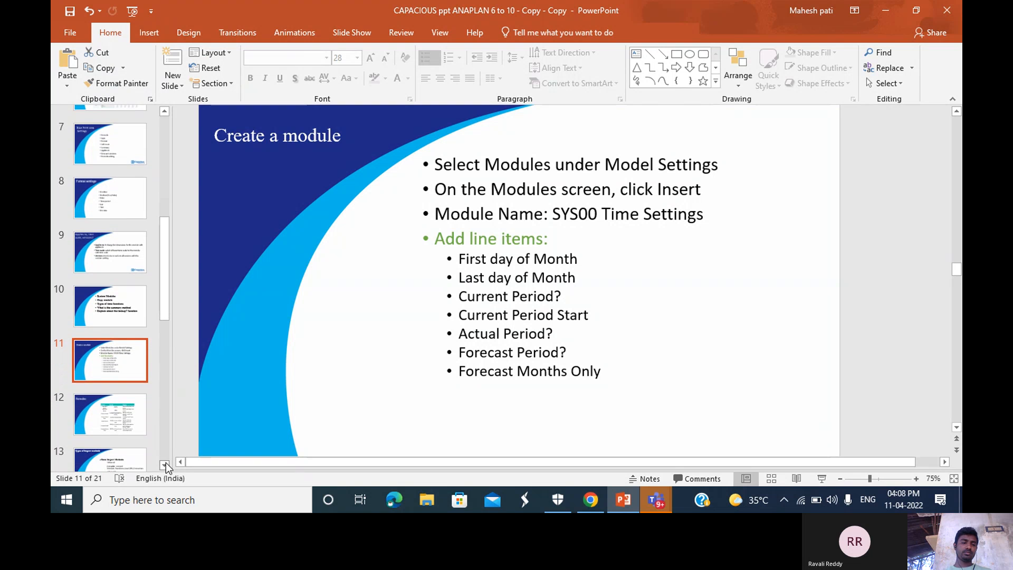
{"action": "left_click", "coordinate": [127, 408]}
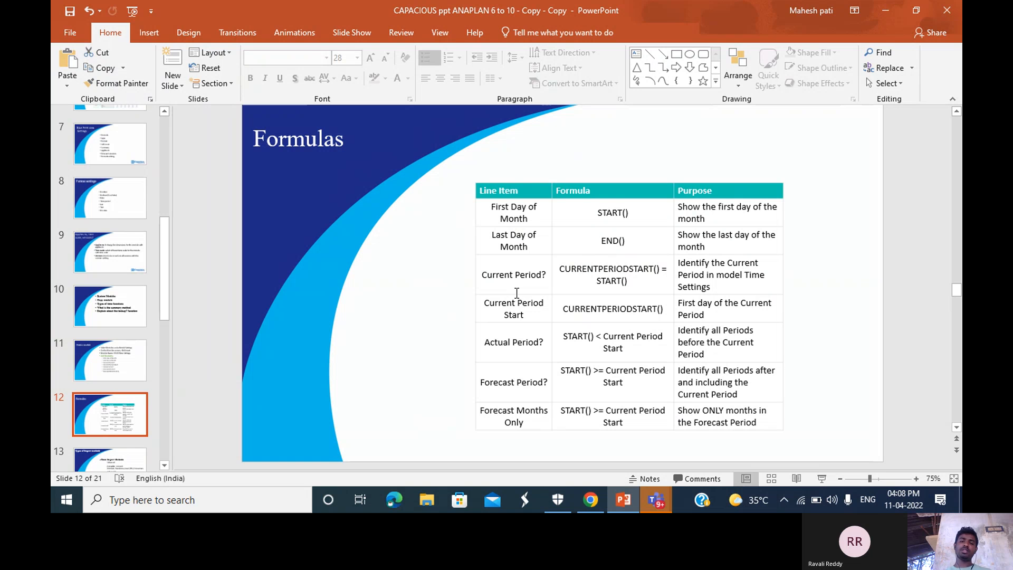
Step: Return to Anaplan in Chrome and, in the sys06 blueprint view, set the formula of firstday of month to START()
{"action": "left_click", "coordinate": [591, 499]}
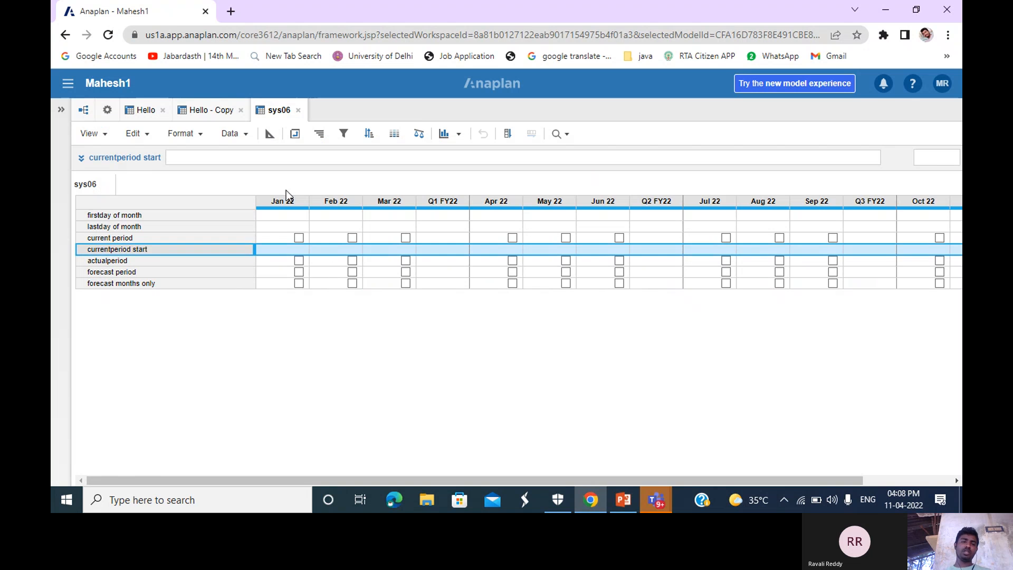
{"action": "left_click", "coordinate": [270, 136]}
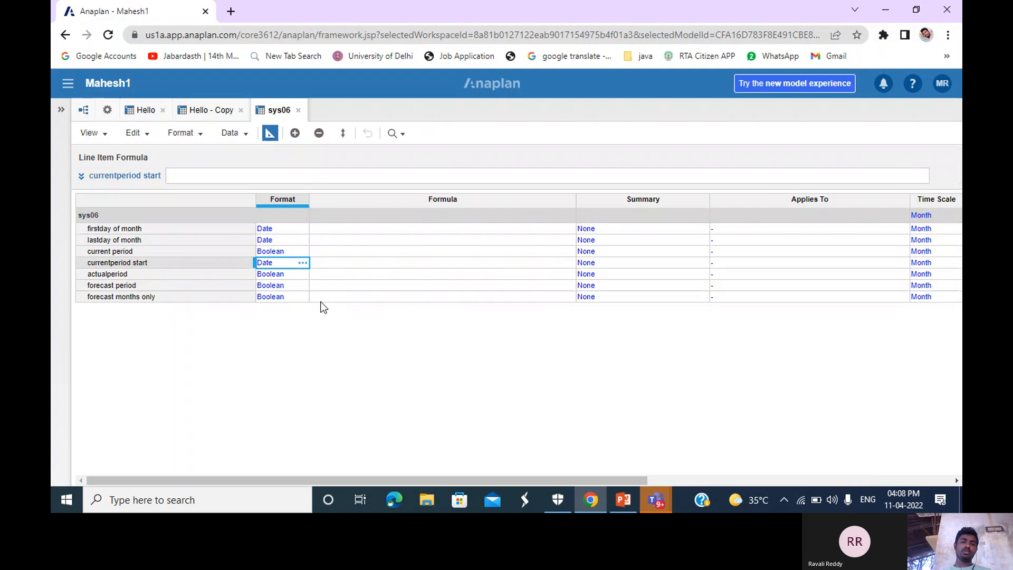
{"action": "left_click", "coordinate": [344, 227]}
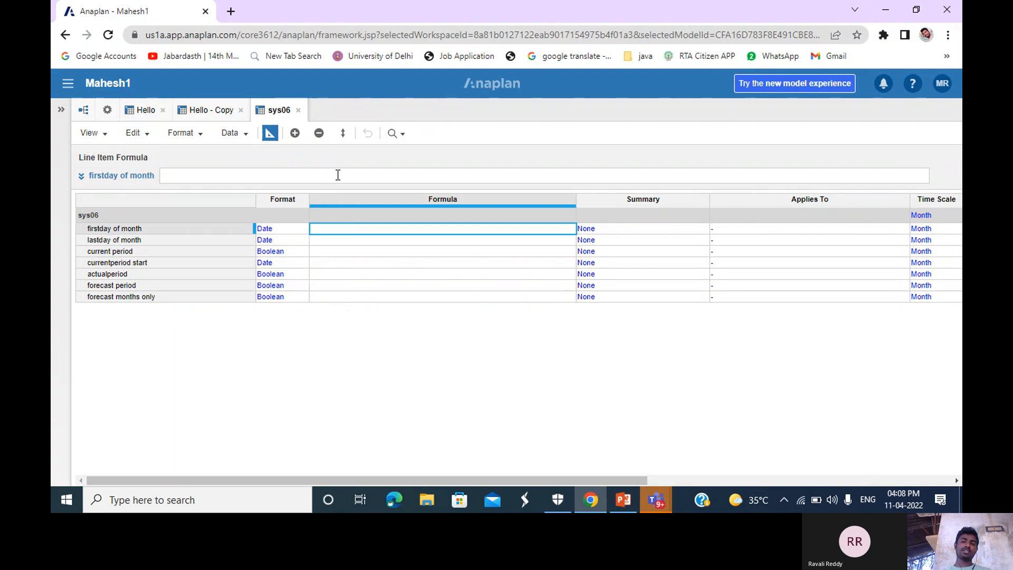
{"action": "left_click", "coordinate": [338, 173]}
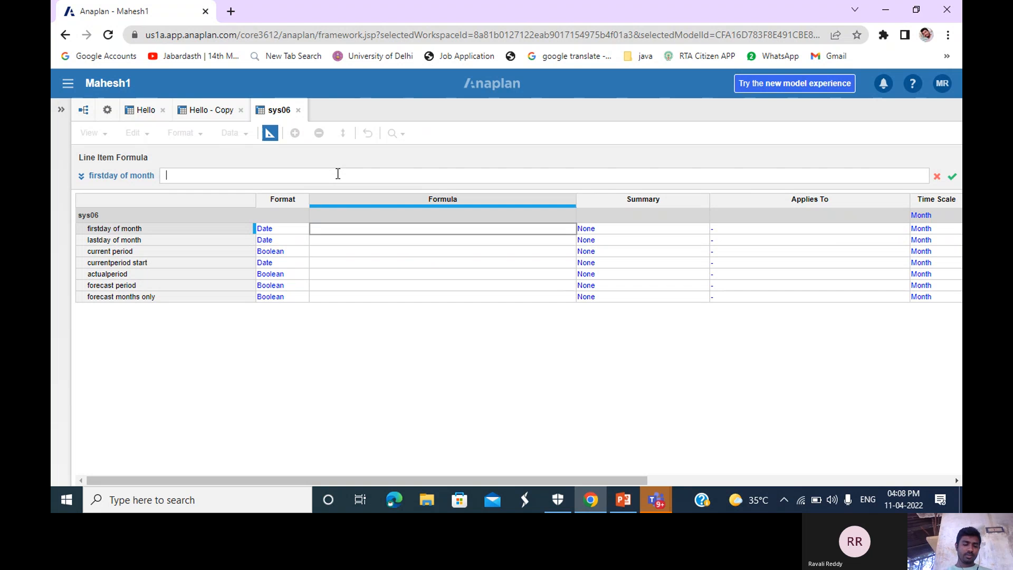
{"action": "type", "text": "START"}
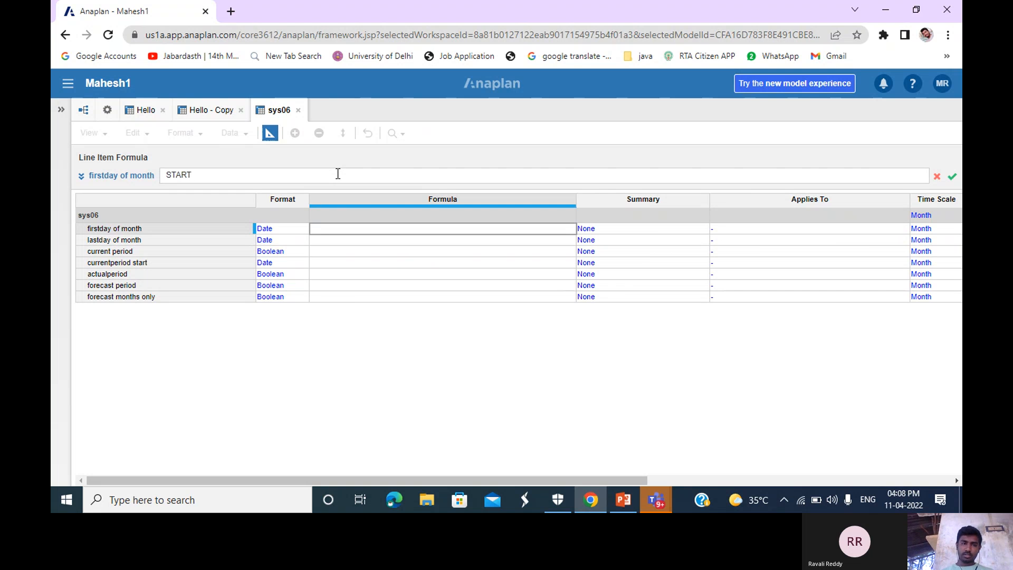
{"action": "type", "text": "()"}
{"action": "key", "text": "Return"}
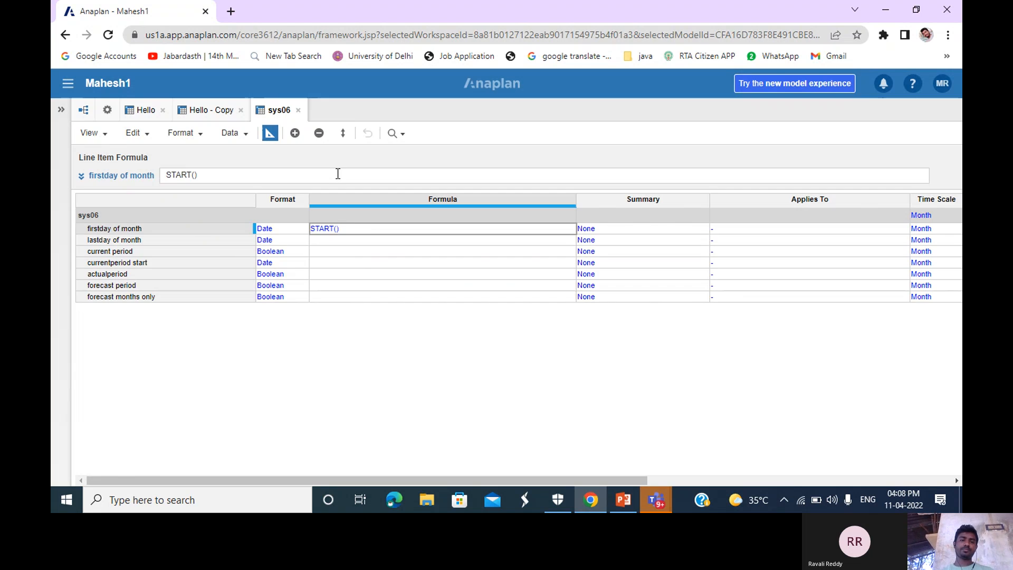
Step: Set the formula of the lastday of month line item to END()
{"action": "left_click", "coordinate": [364, 239]}
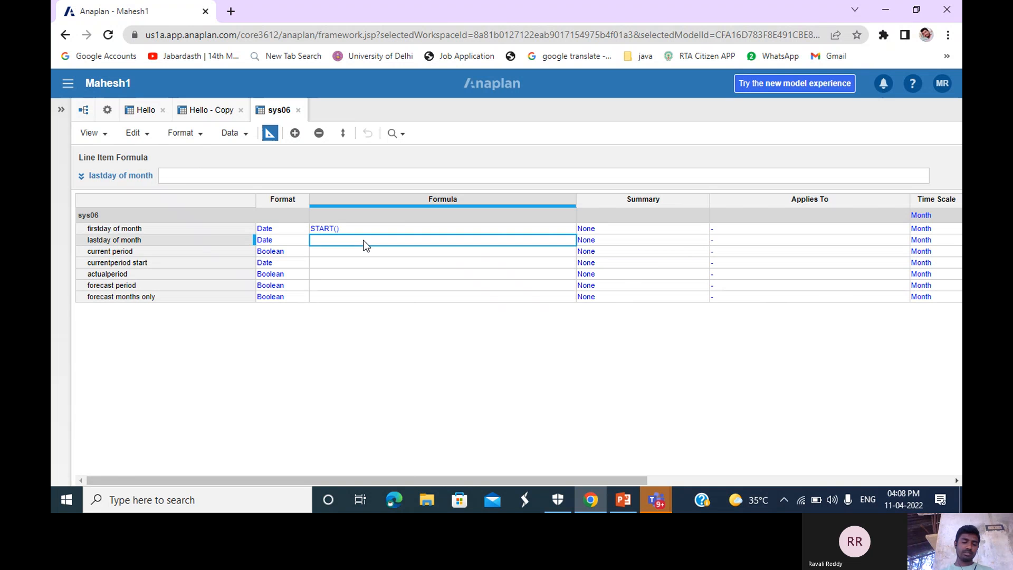
{"action": "type", "text": "END()"}
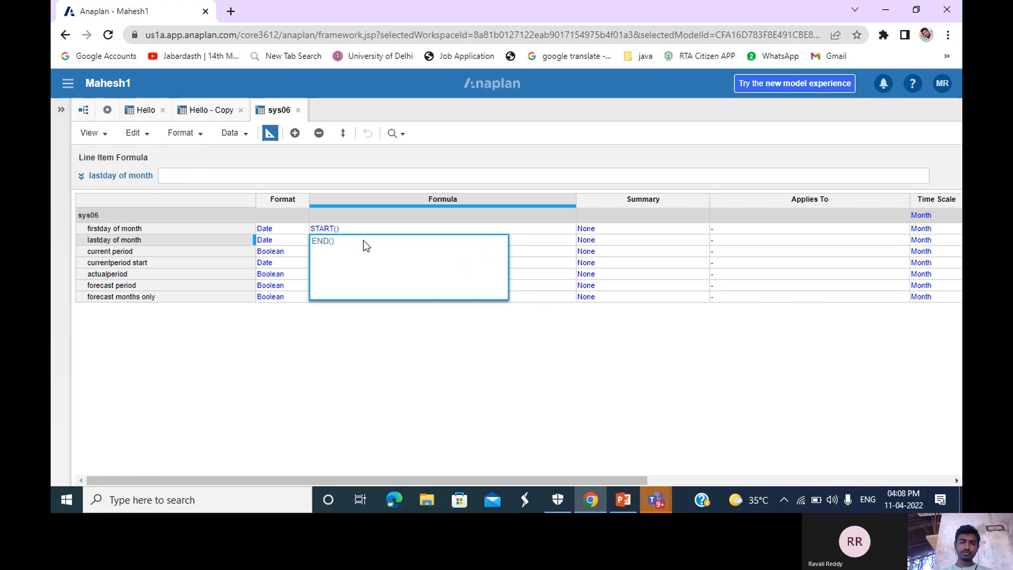
{"action": "key", "text": "Return"}
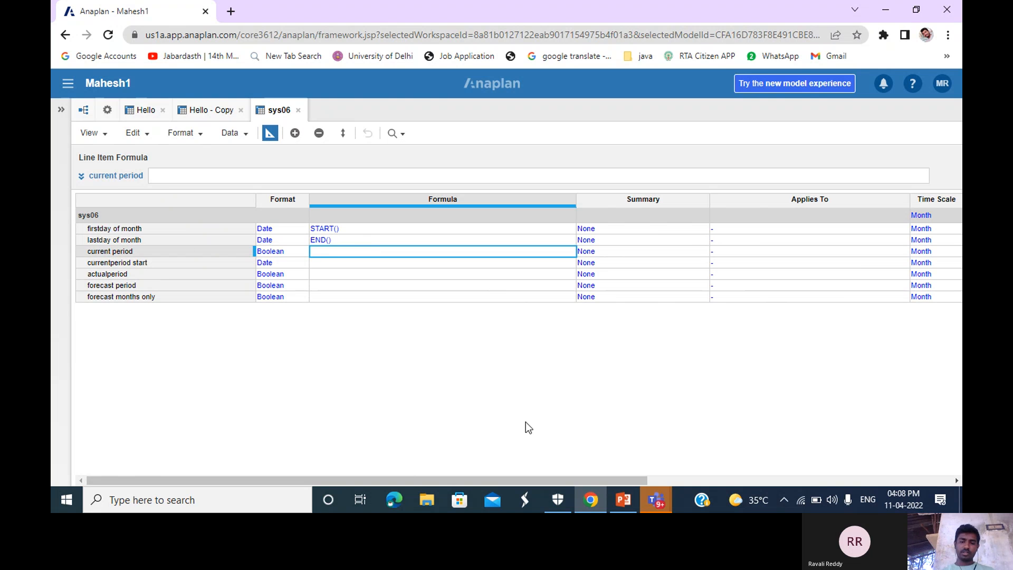
Step: Consult the Formulas slide in PowerPoint and set the formula of the current period line item in Anaplan to CURRENTPERIODSTART() = START()
{"action": "mouse_move", "coordinate": [625, 504]}
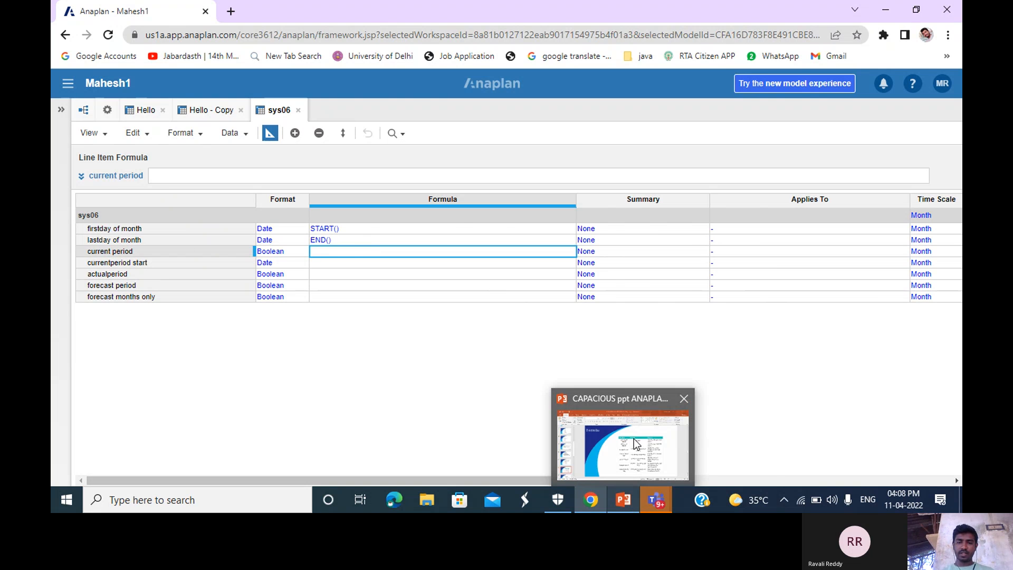
{"action": "left_click", "coordinate": [634, 438]}
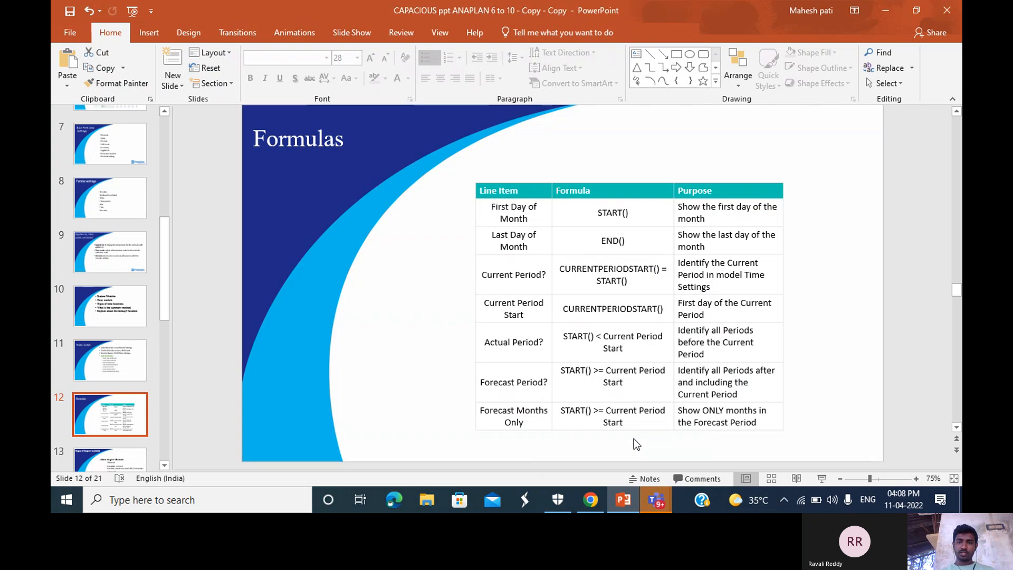
{"action": "left_click", "coordinate": [591, 501]}
{"action": "left_click", "coordinate": [497, 177]}
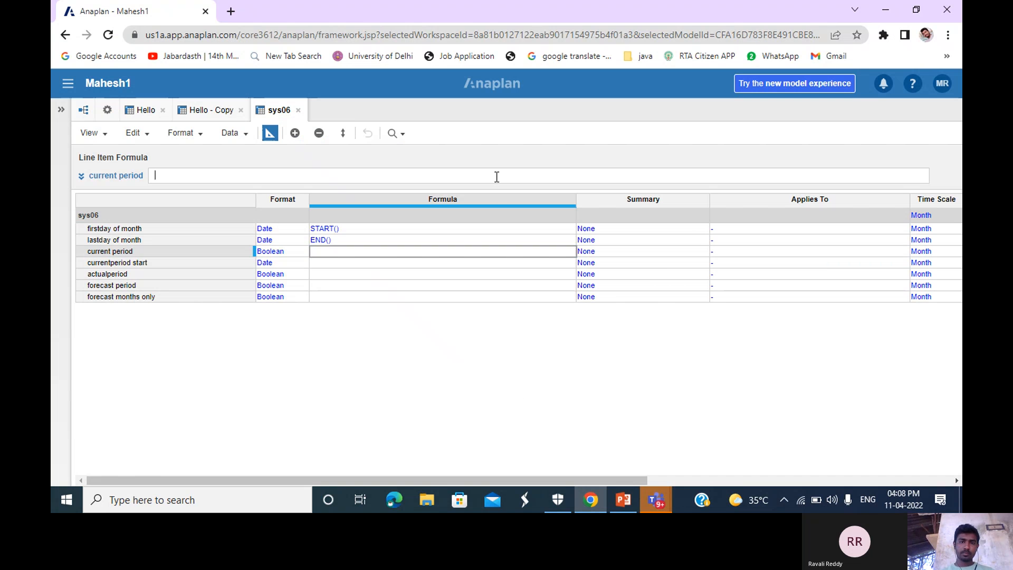
{"action": "type", "text": "CURR"}
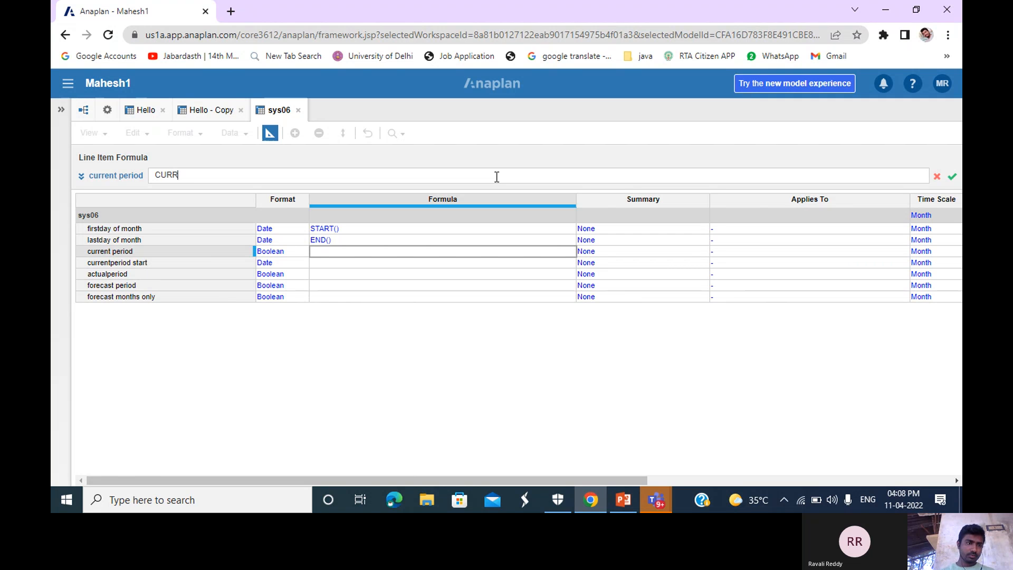
{"action": "type", "text": "ENTP"}
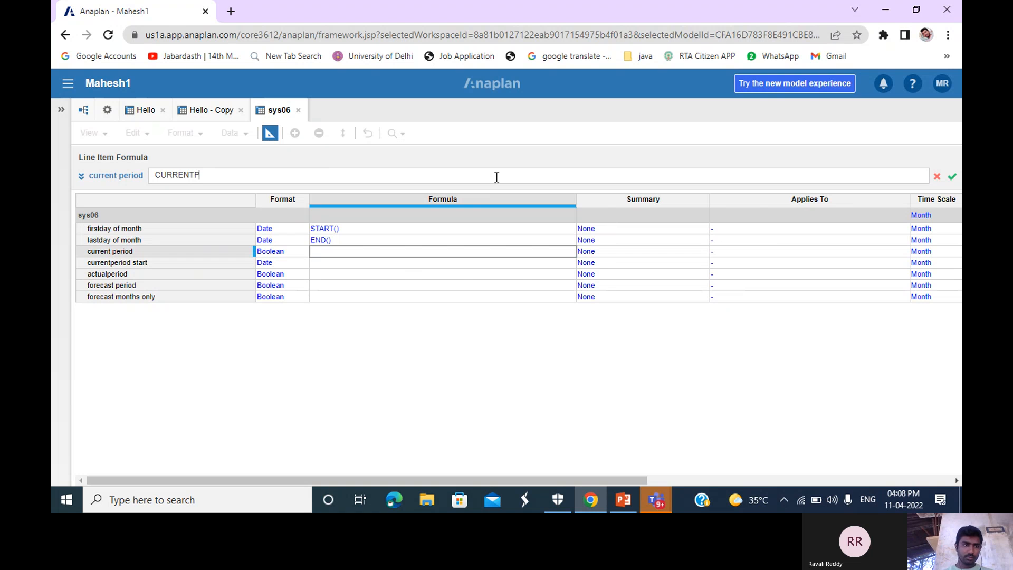
{"action": "type", "text": "ERIOD"}
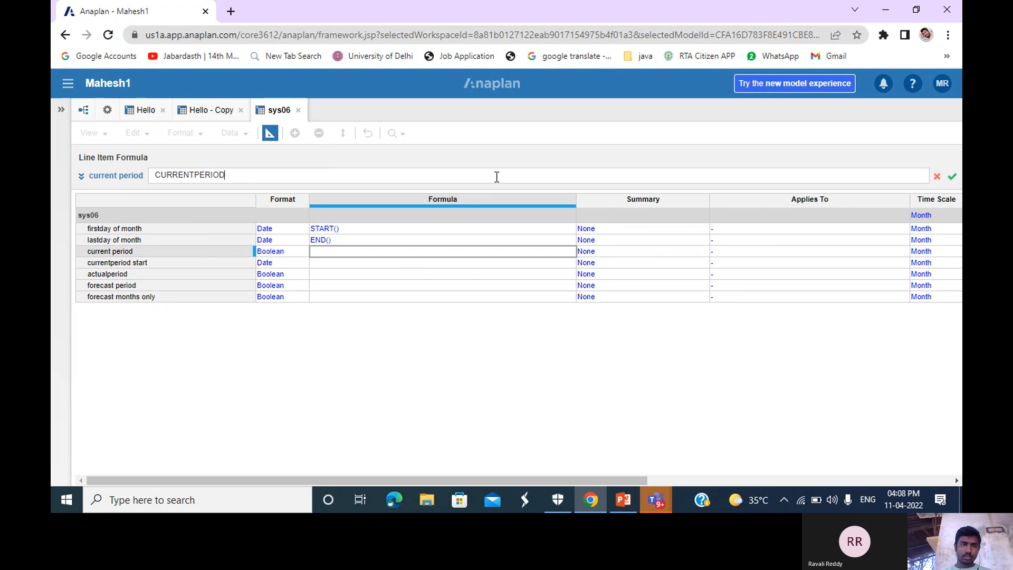
{"action": "type", "text": "START"}
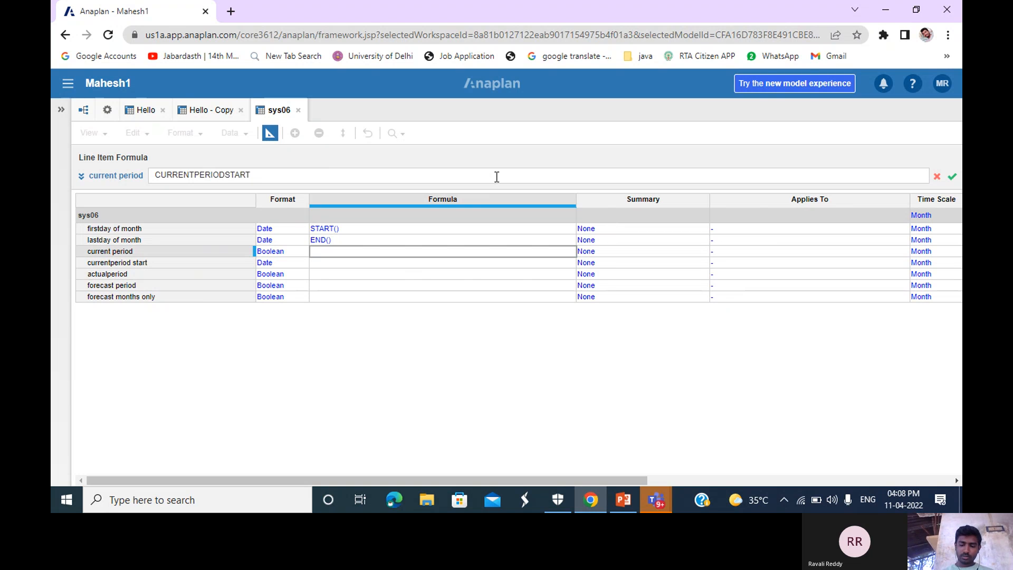
{"action": "type", "text": "("}
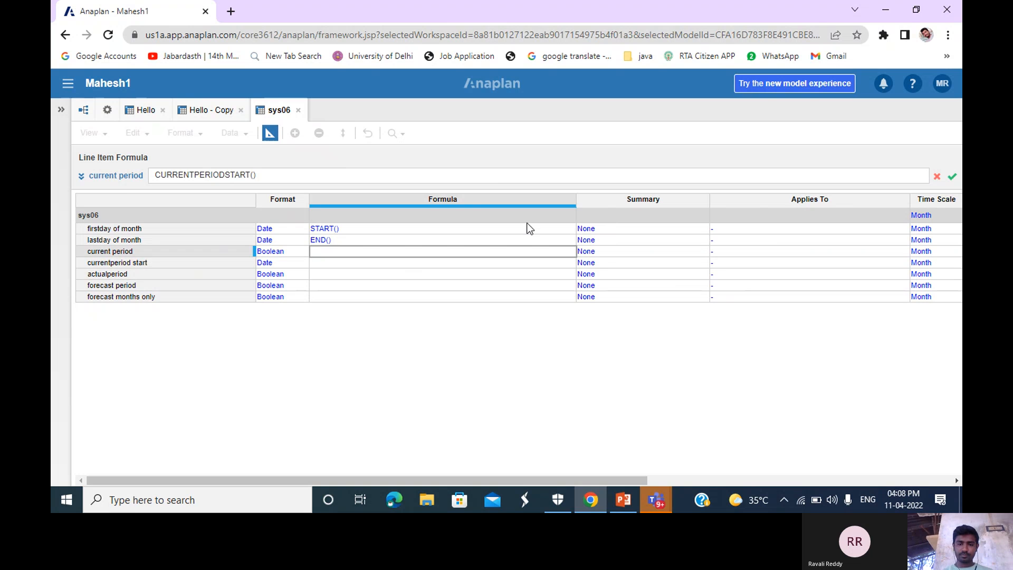
{"action": "mouse_move", "coordinate": [620, 505]}
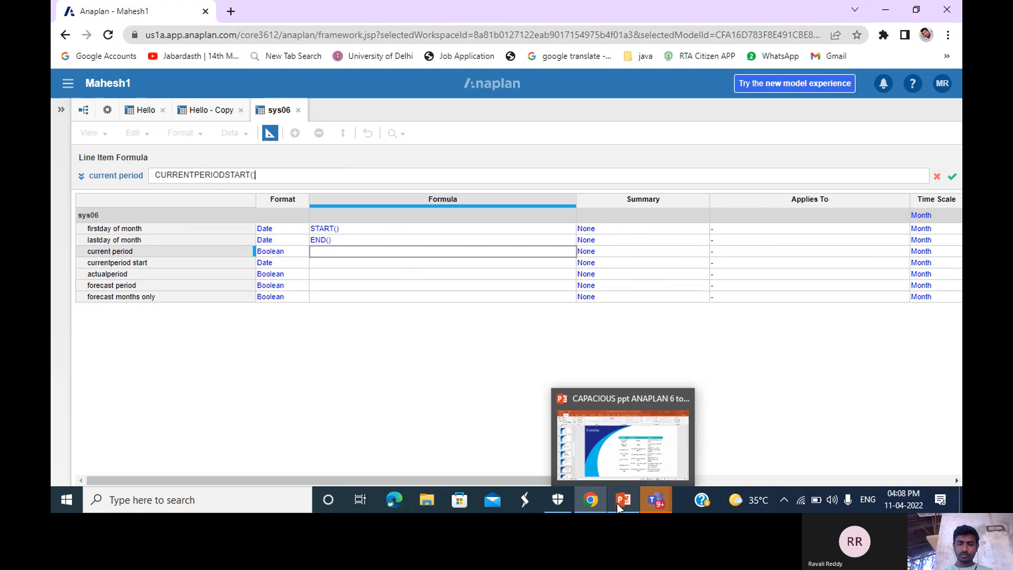
{"action": "left_click", "coordinate": [635, 434]}
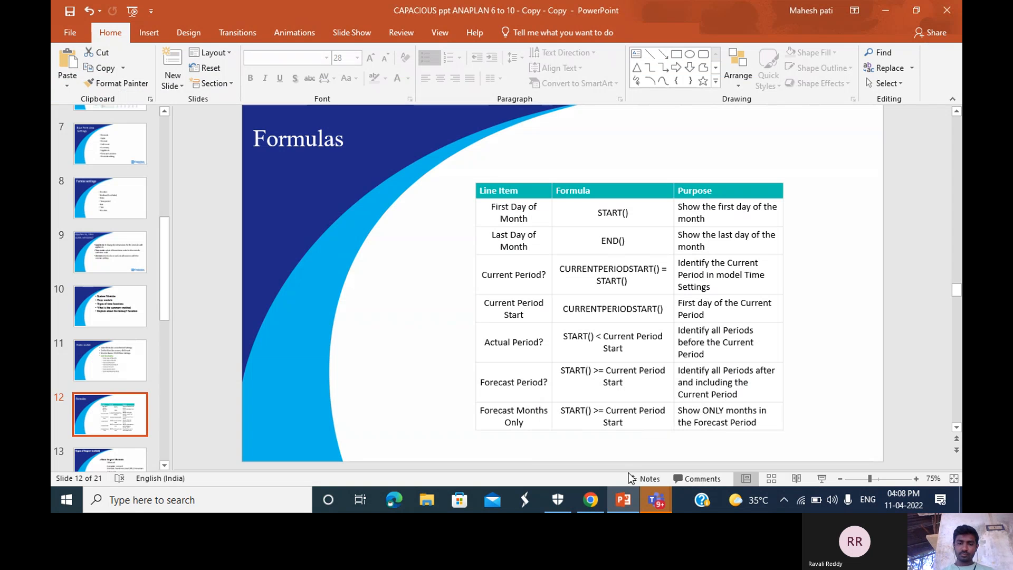
{"action": "left_click", "coordinate": [589, 505]}
{"action": "type", "text": ")=START()"}
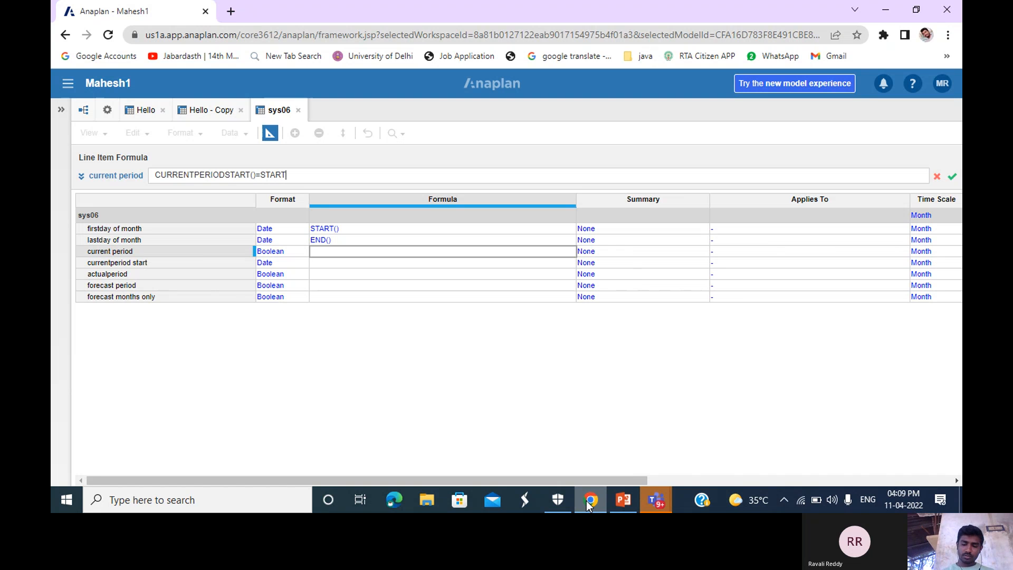
{"action": "key", "text": "Return"}
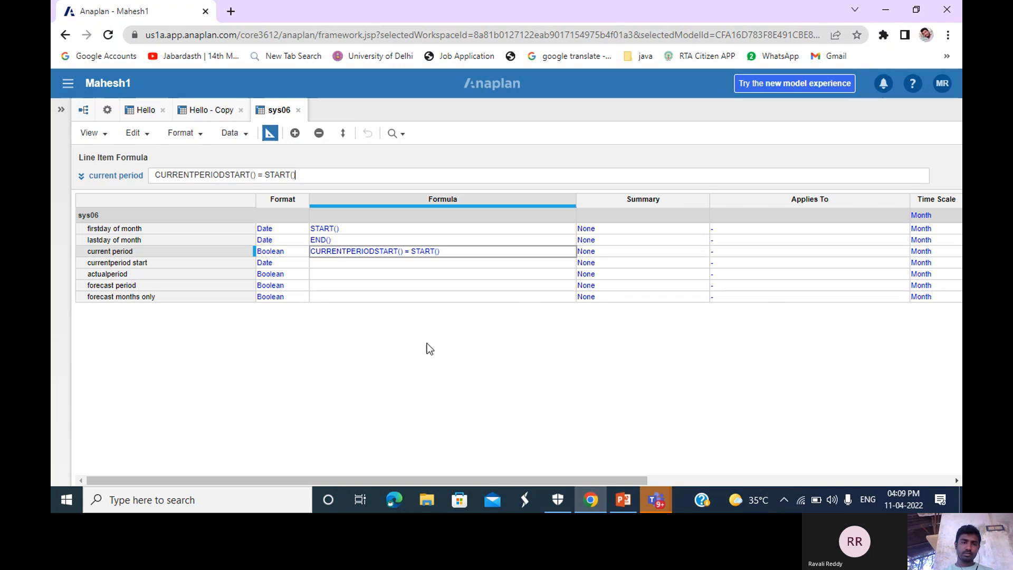
Step: Check the Formulas slide in PowerPoint and set the formula of the currentperiod start line item in Anaplan to CURRENTPERIODSTART()
{"action": "left_click", "coordinate": [405, 262]}
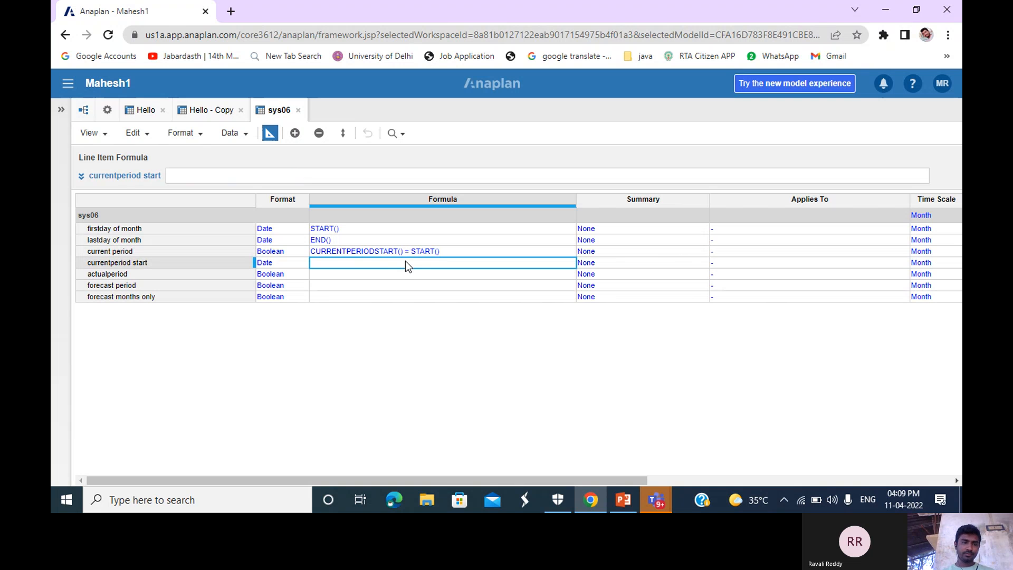
{"action": "mouse_move", "coordinate": [622, 501]}
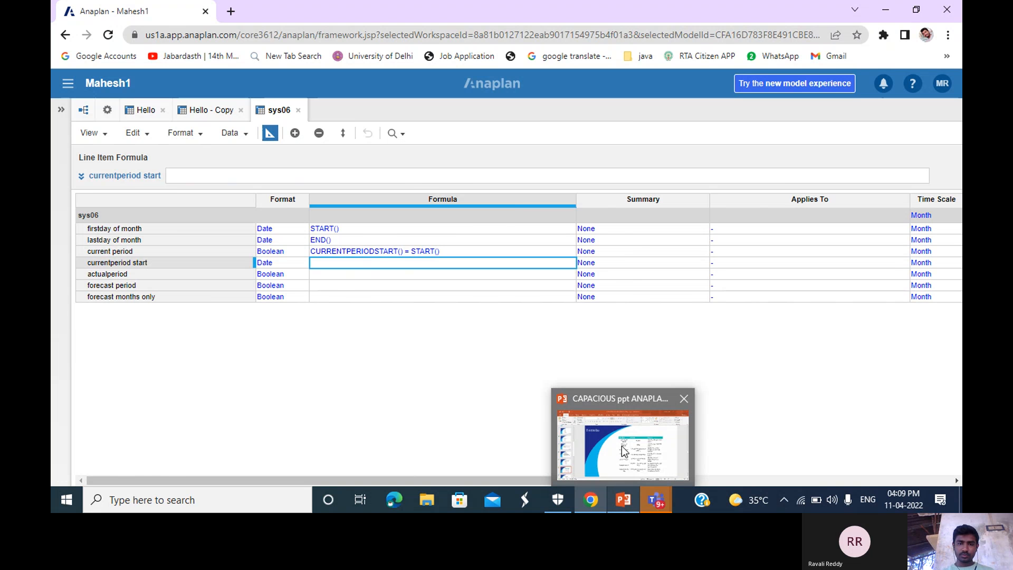
{"action": "left_click", "coordinate": [624, 451]}
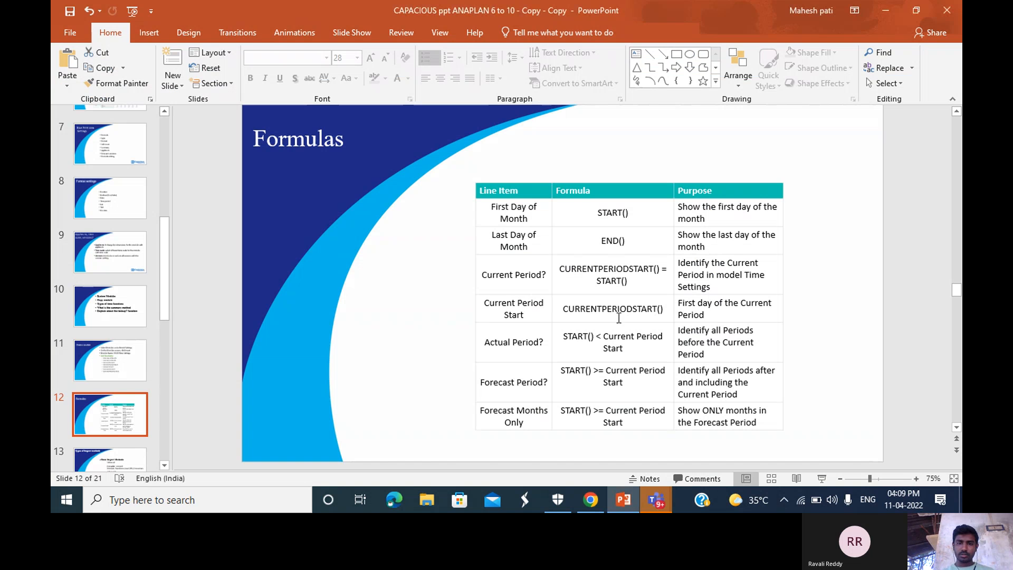
{"action": "left_click", "coordinate": [589, 500]}
{"action": "left_click", "coordinate": [442, 175]}
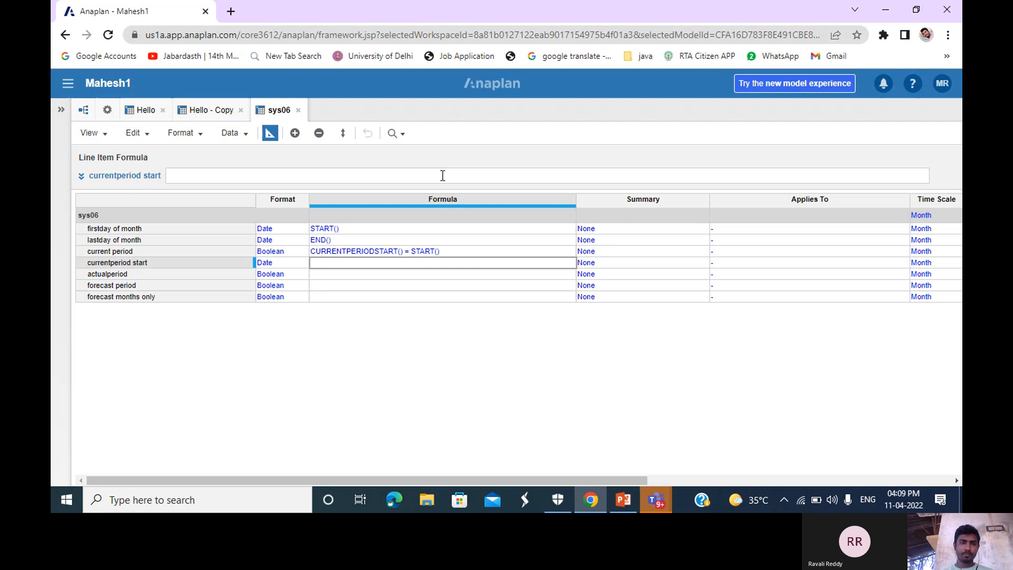
{"action": "type", "text": "CURRENTPERIODSTART()"}
{"action": "key", "text": "Return"}
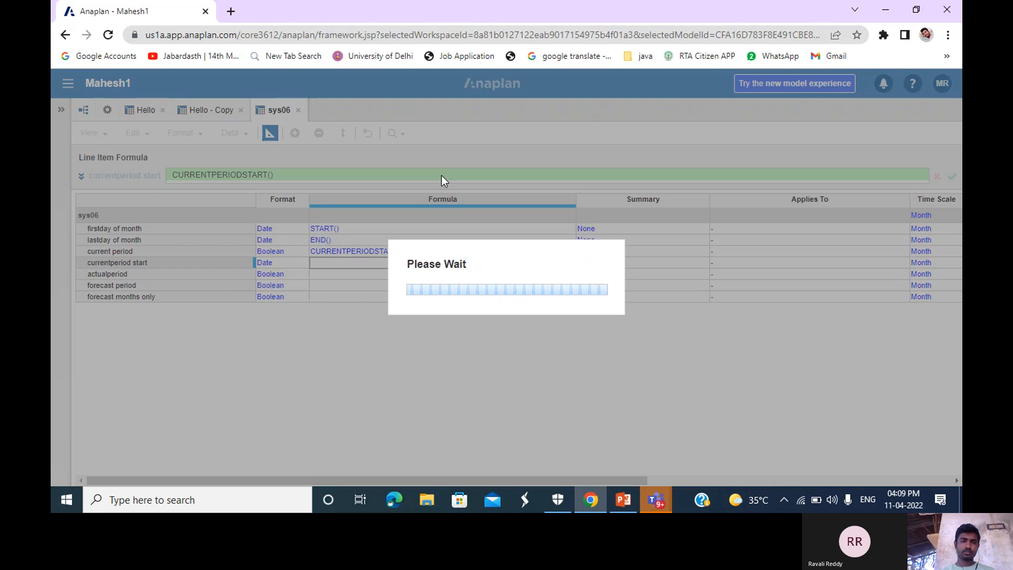
Step: Check the Formulas slide in PowerPoint and set the formula of the actualperiod line item in Anaplan to START() <= currentperiod start
{"action": "left_click", "coordinate": [400, 273]}
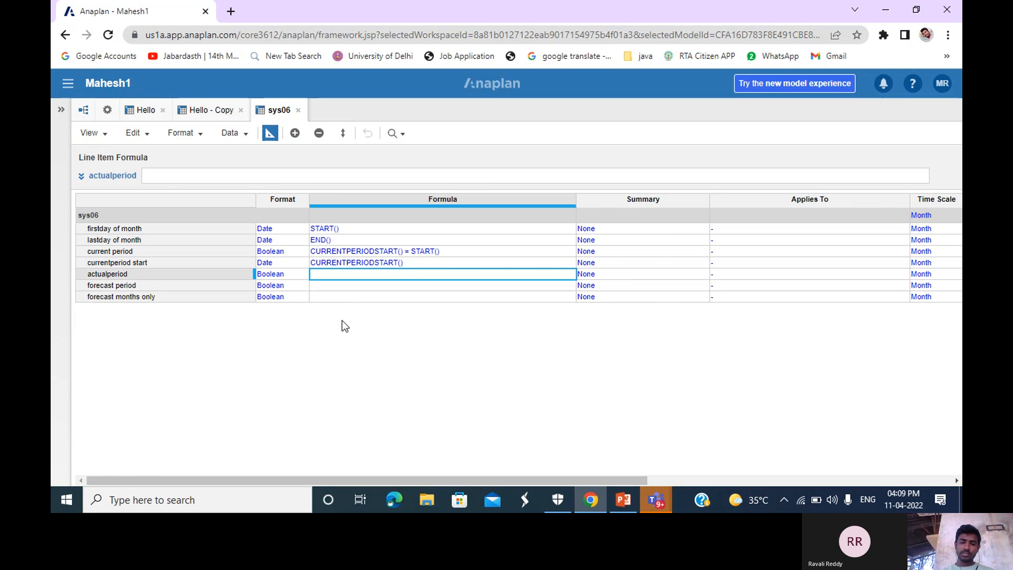
{"action": "mouse_move", "coordinate": [623, 499]}
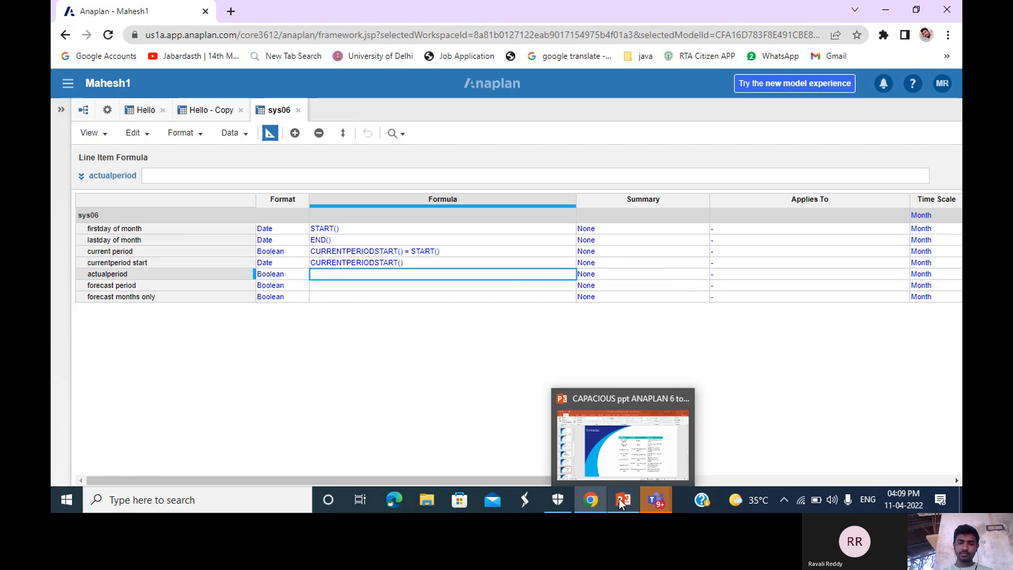
{"action": "left_click", "coordinate": [628, 444]}
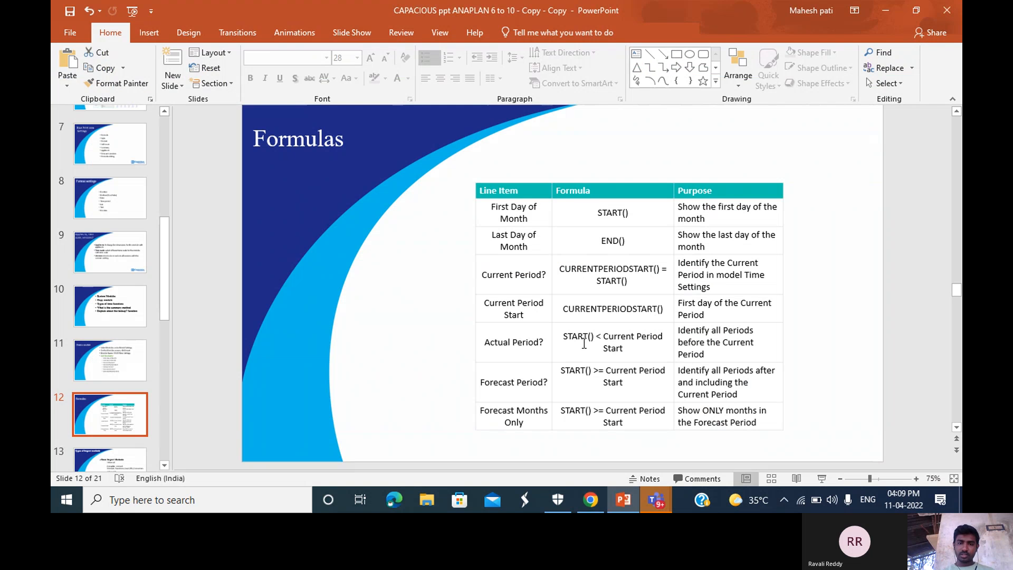
{"action": "left_click", "coordinate": [589, 501]}
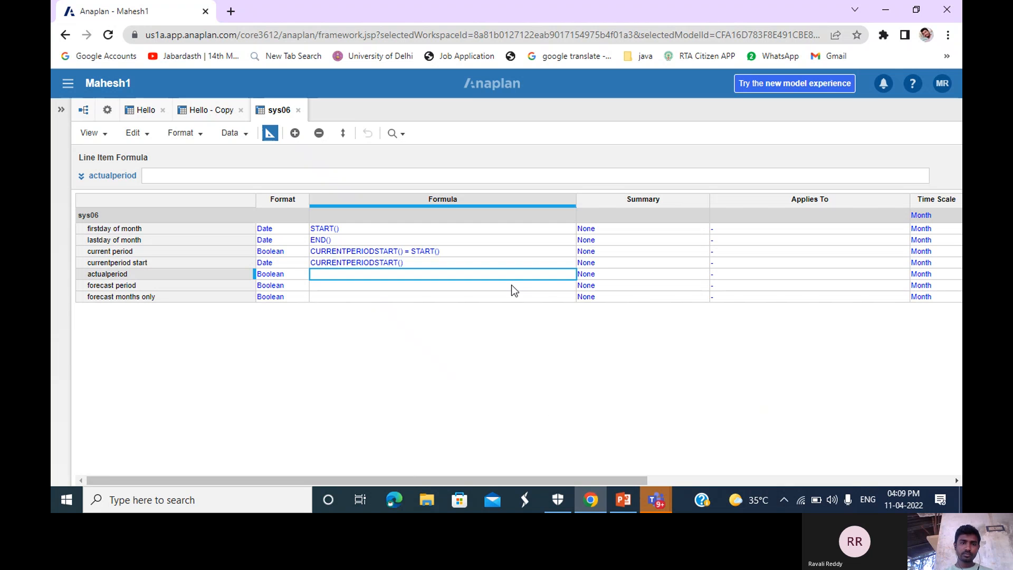
{"action": "left_click", "coordinate": [456, 173]}
{"action": "type", "text": "STA"}
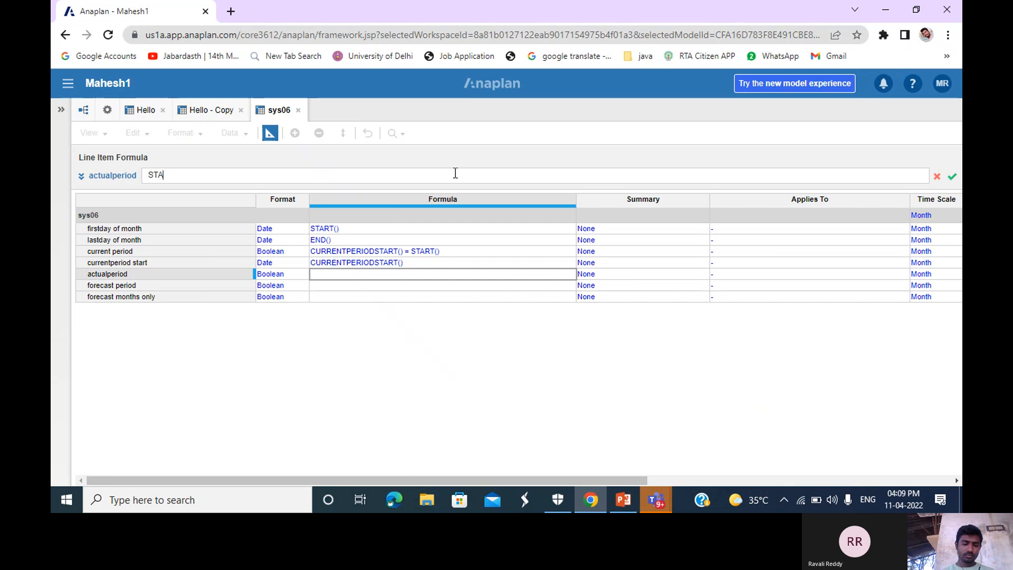
{"action": "type", "text": "RT("}
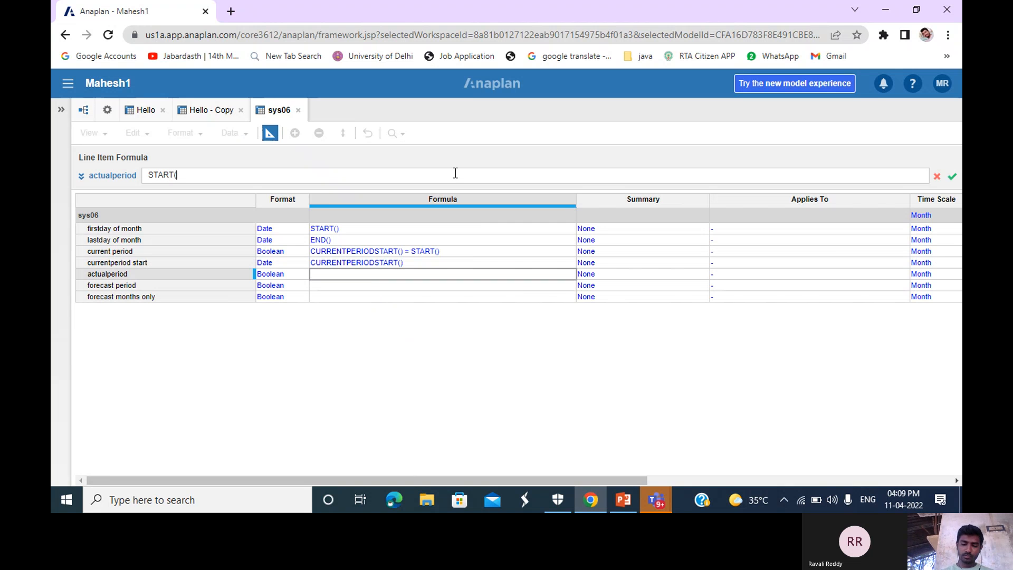
{"action": "type", "text": ")<="}
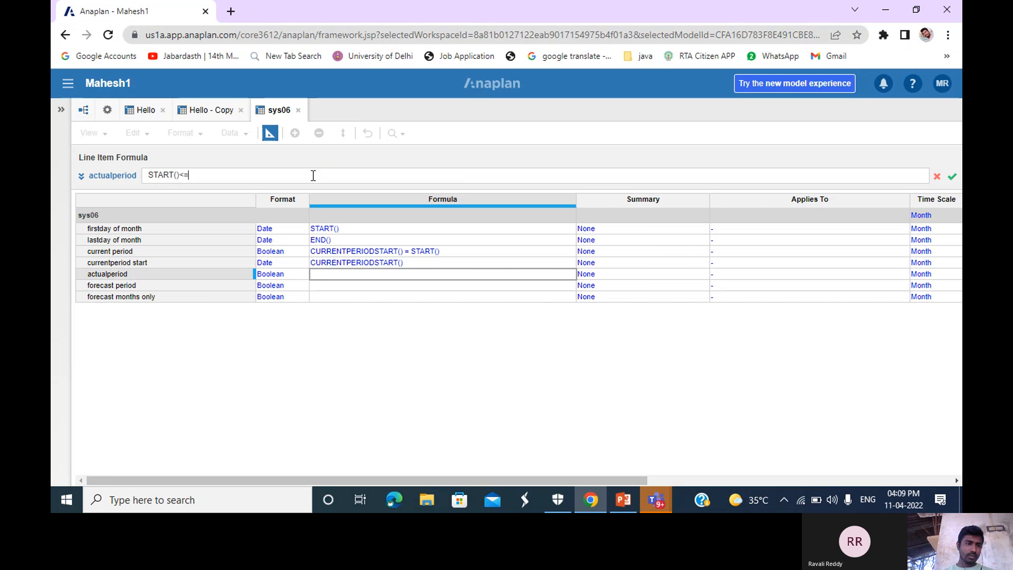
{"action": "left_click", "coordinate": [143, 265]}
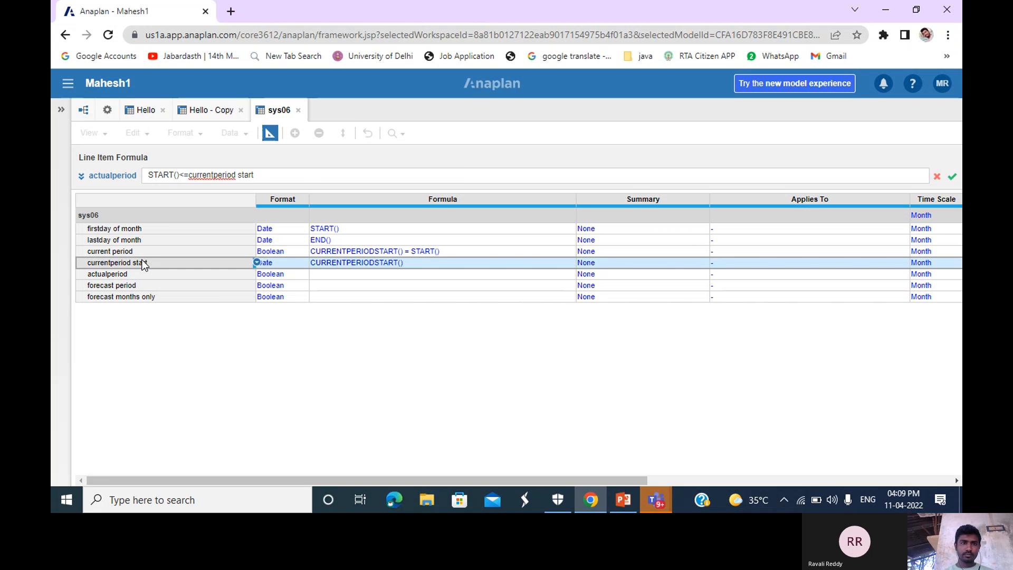
{"action": "key", "text": "Return"}
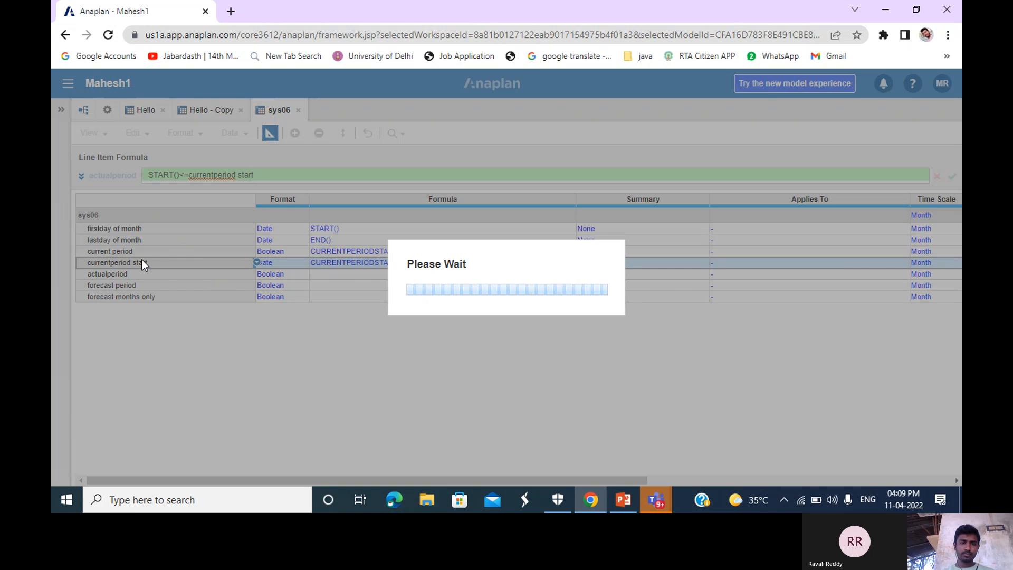
Step: Consult the Formulas slide in PowerPoint and set the formula of the forecast period line item in Anaplan to START() >= currentperiod start
{"action": "left_click", "coordinate": [343, 286]}
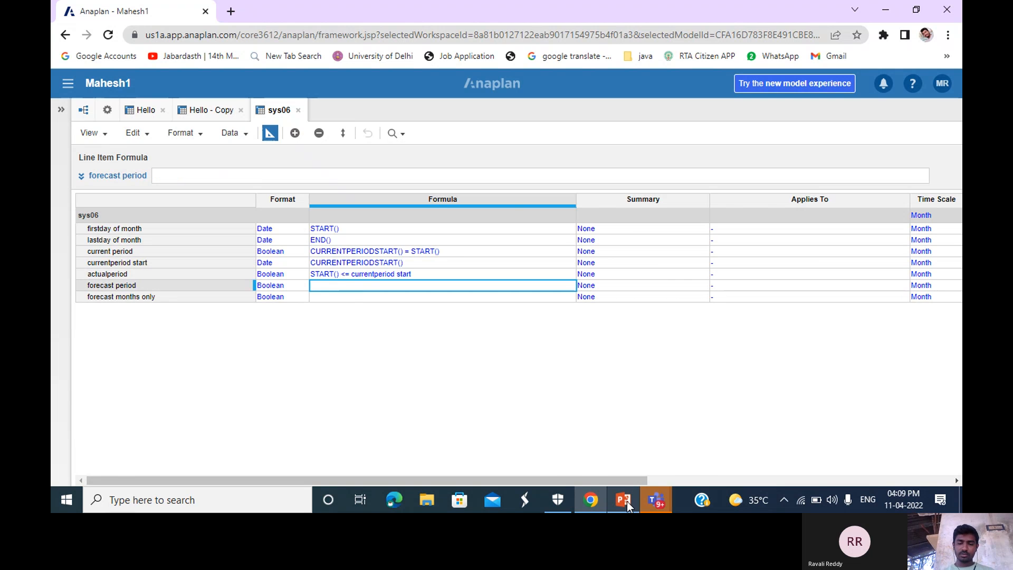
{"action": "mouse_move", "coordinate": [627, 501]}
{"action": "left_click", "coordinate": [627, 460]}
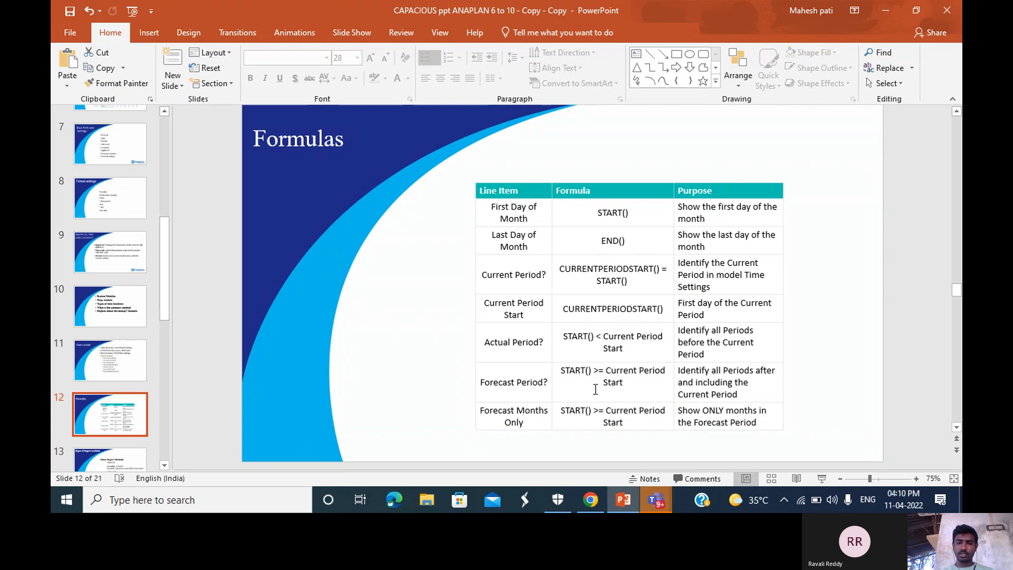
{"action": "left_click", "coordinate": [588, 504]}
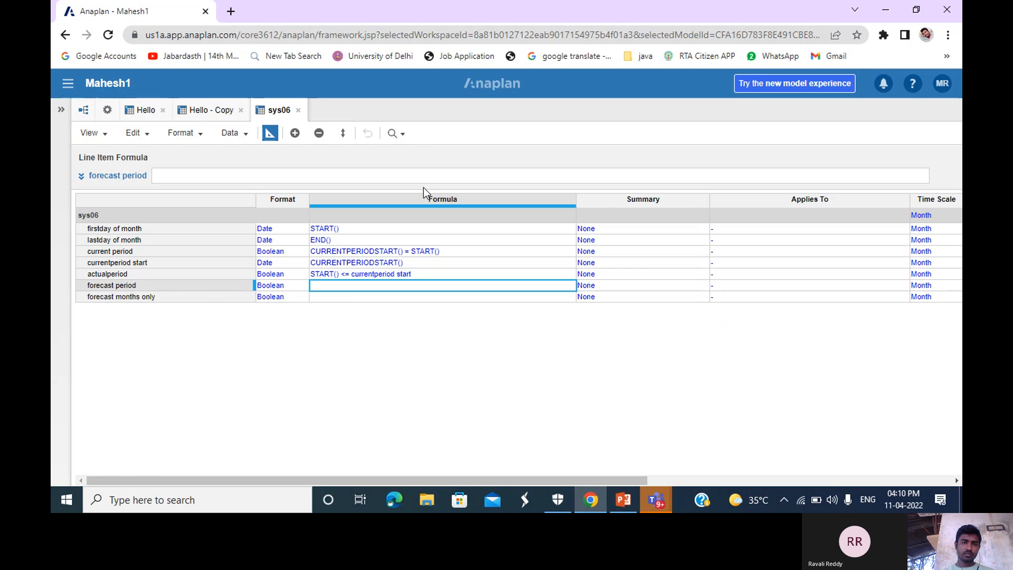
{"action": "left_click", "coordinate": [427, 176]}
{"action": "type", "text": "START"}
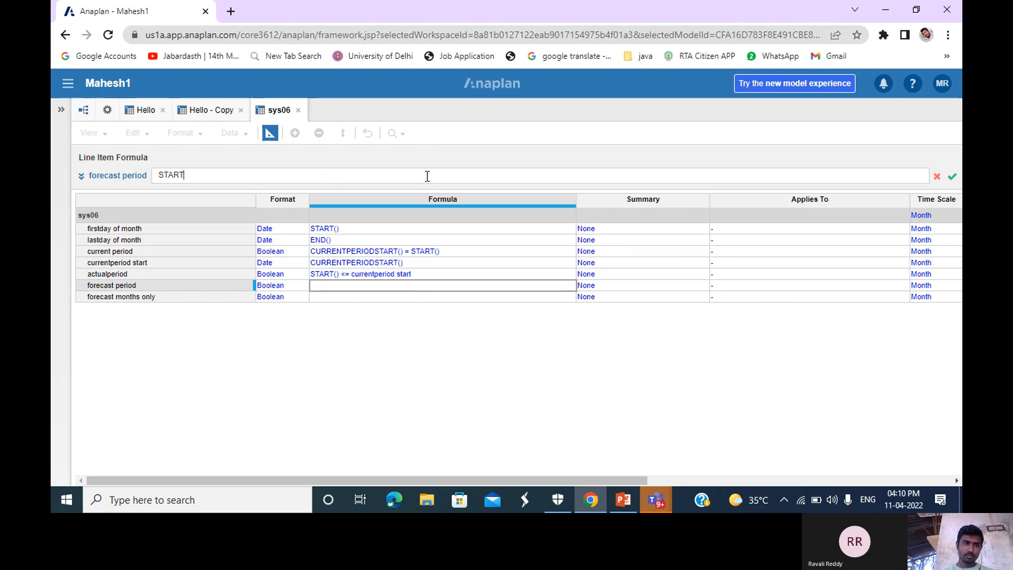
{"action": "type", "text": "()>="}
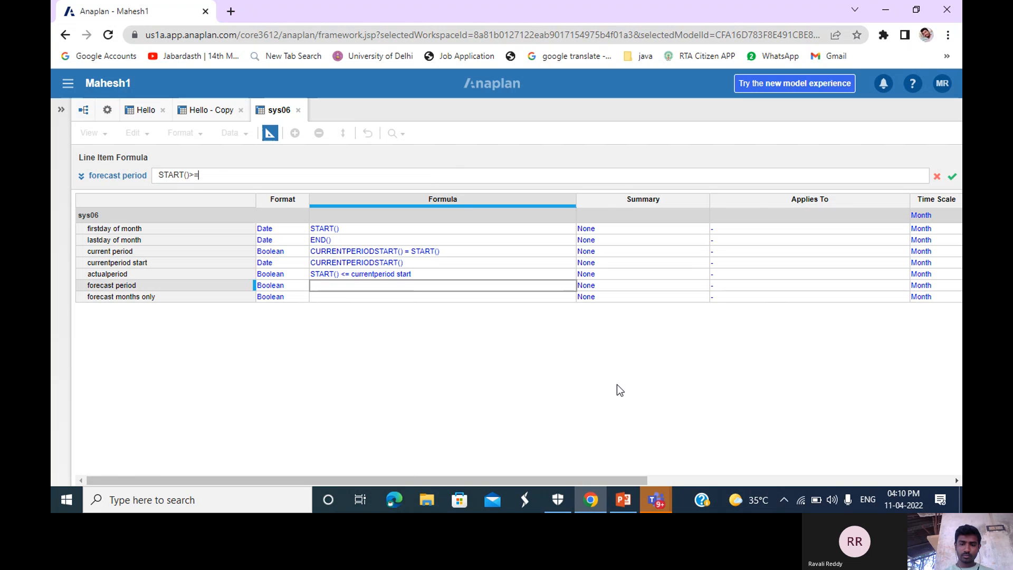
{"action": "mouse_move", "coordinate": [618, 503]}
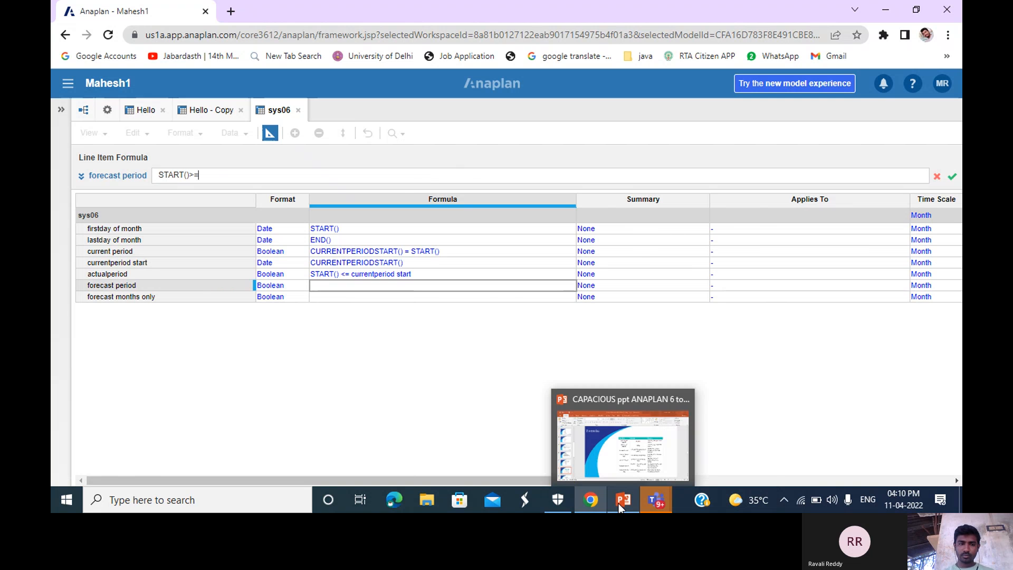
{"action": "left_click", "coordinate": [637, 436]}
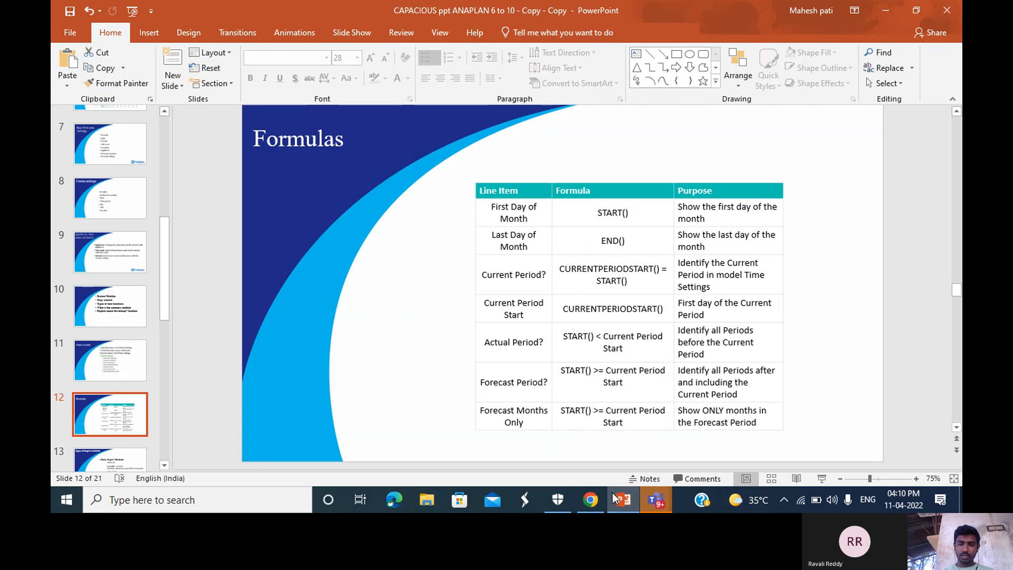
{"action": "mouse_move", "coordinate": [581, 502]}
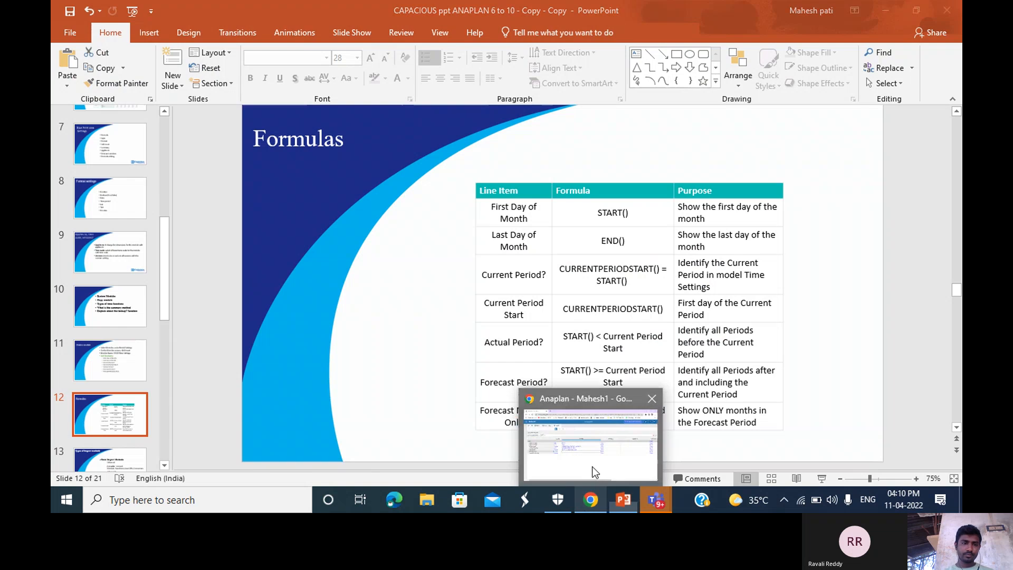
{"action": "left_click", "coordinate": [592, 466]}
{"action": "left_click", "coordinate": [138, 266]}
{"action": "key", "text": "Return"}
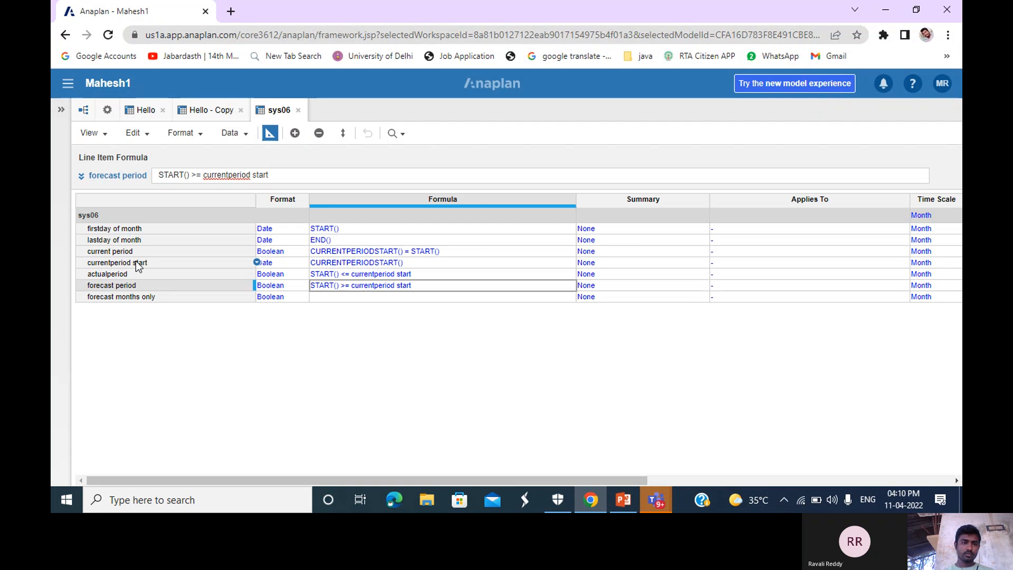
Step: Set the formula of the forecast months only line item to START() >= currentperiod start
{"action": "left_click", "coordinate": [340, 298]}
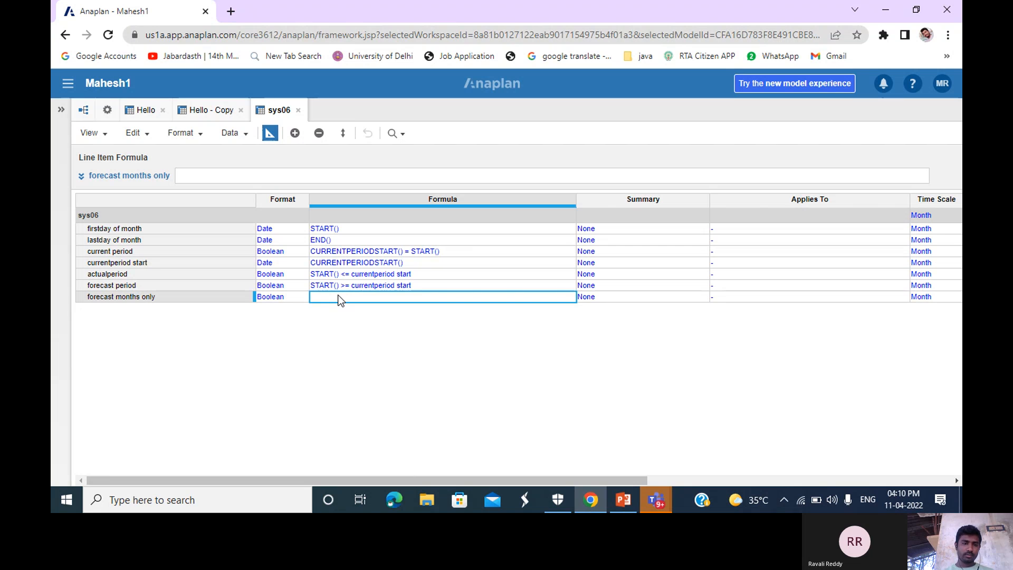
{"action": "left_click", "coordinate": [304, 170]}
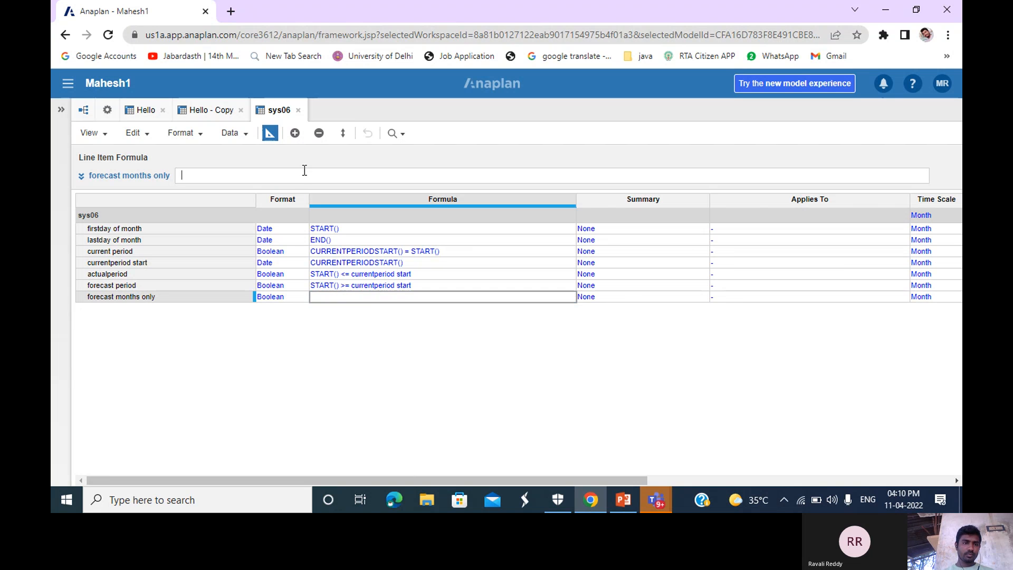
{"action": "type", "text": "STA"}
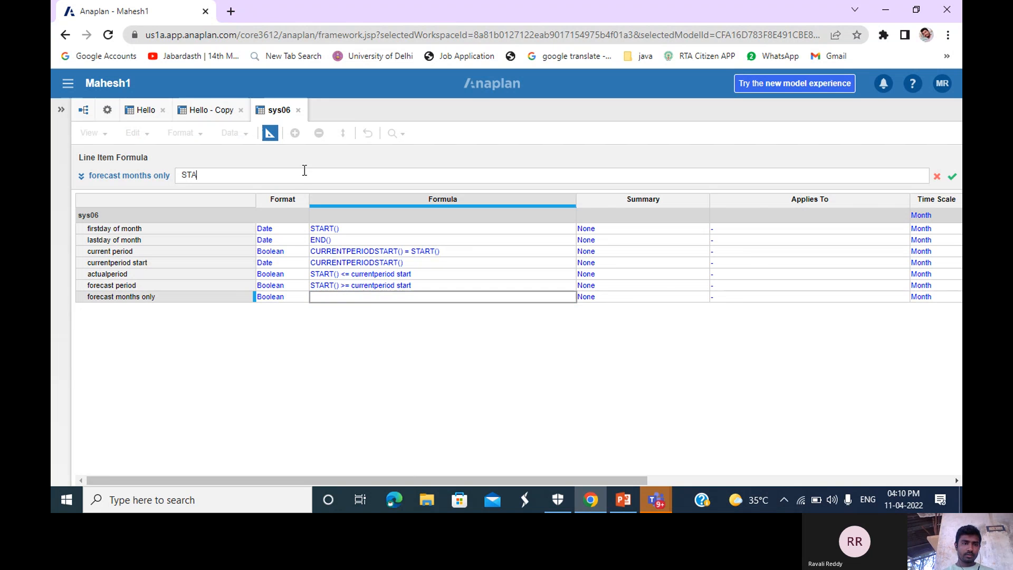
{"action": "type", "text": "RT()"}
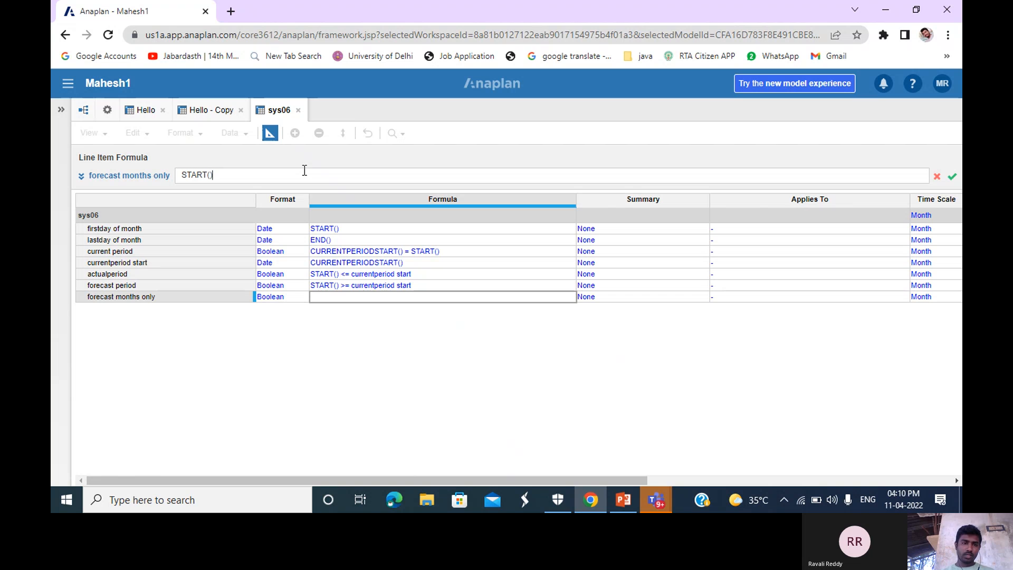
{"action": "type", "text": ">="}
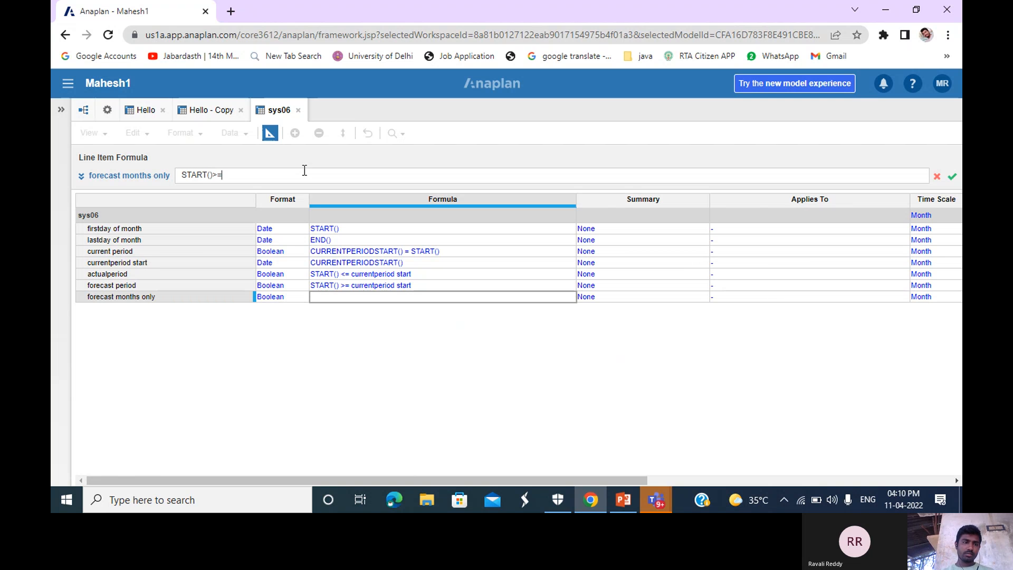
{"action": "left_click", "coordinate": [130, 262]}
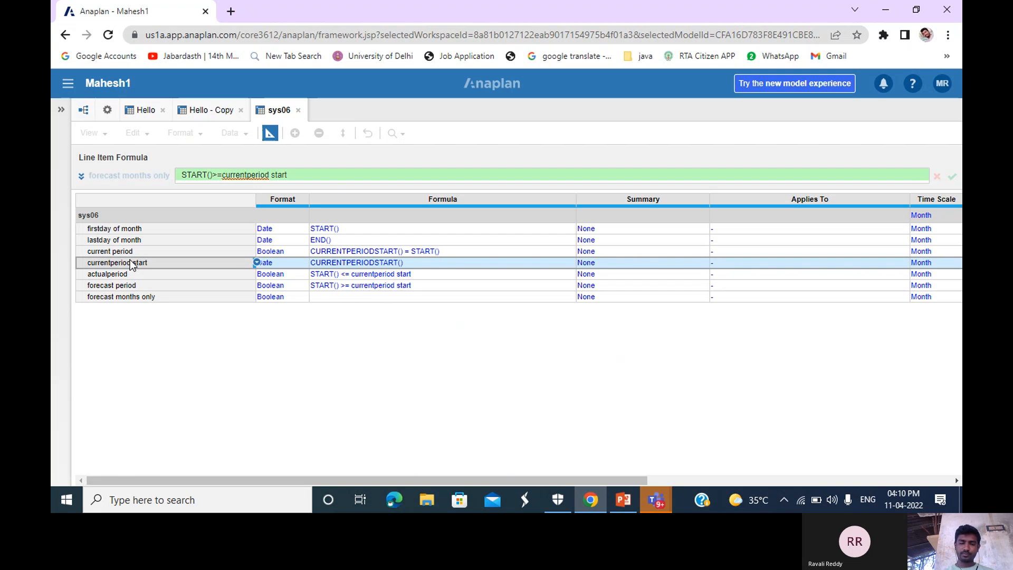
{"action": "key", "text": "Return"}
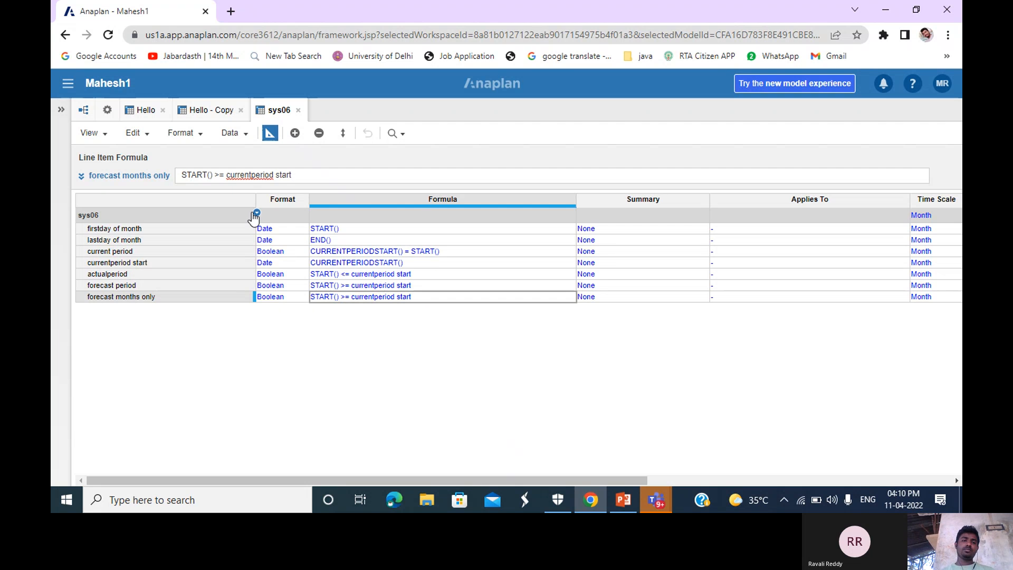
Step: Leave the blueprint view of sys06 and examine the firstday of month, lastday of month and current period values across the months
{"action": "left_click", "coordinate": [269, 133]}
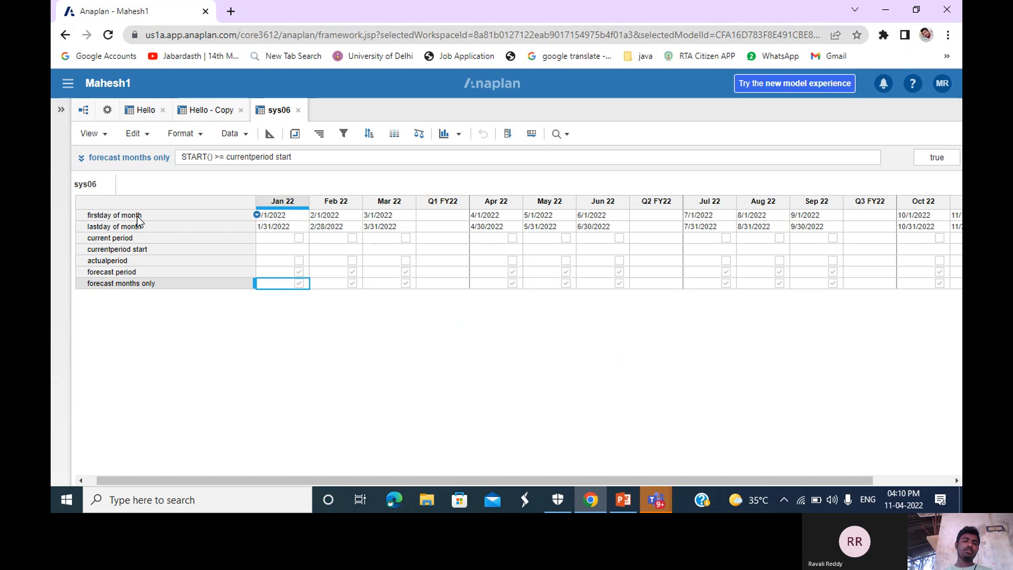
{"action": "left_click", "coordinate": [291, 217]}
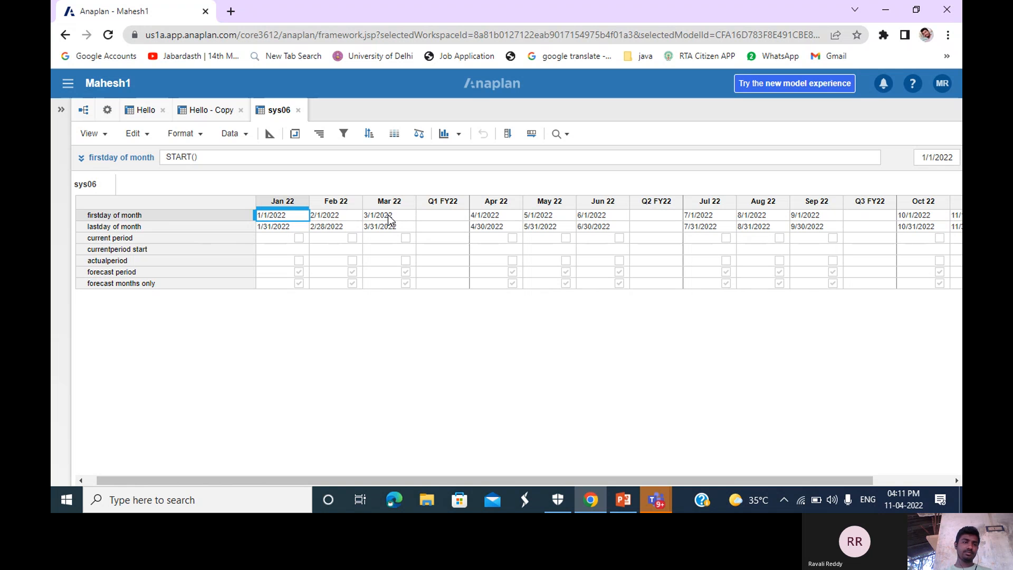
{"action": "left_click", "coordinate": [124, 226]}
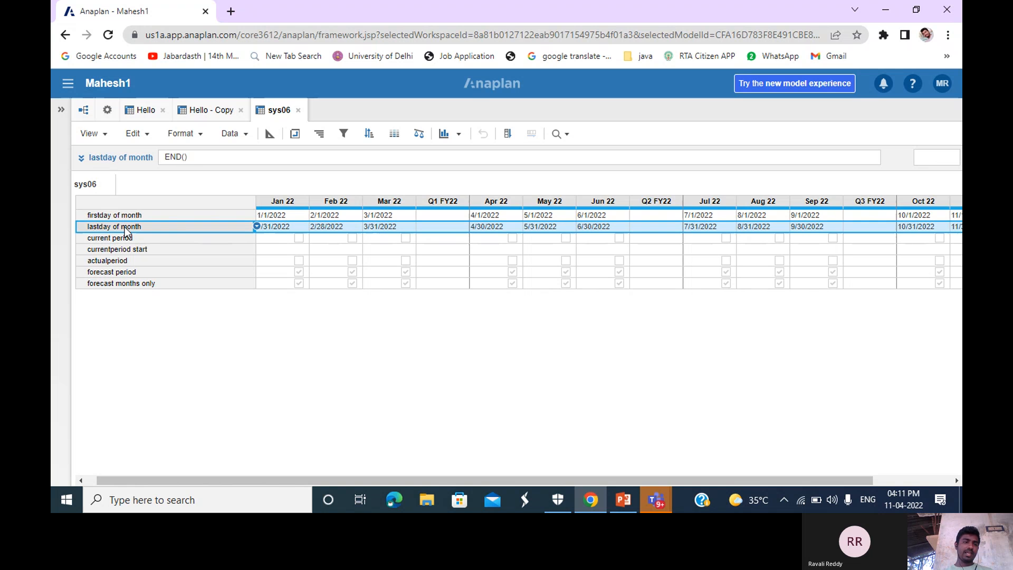
{"action": "left_click", "coordinate": [264, 239]}
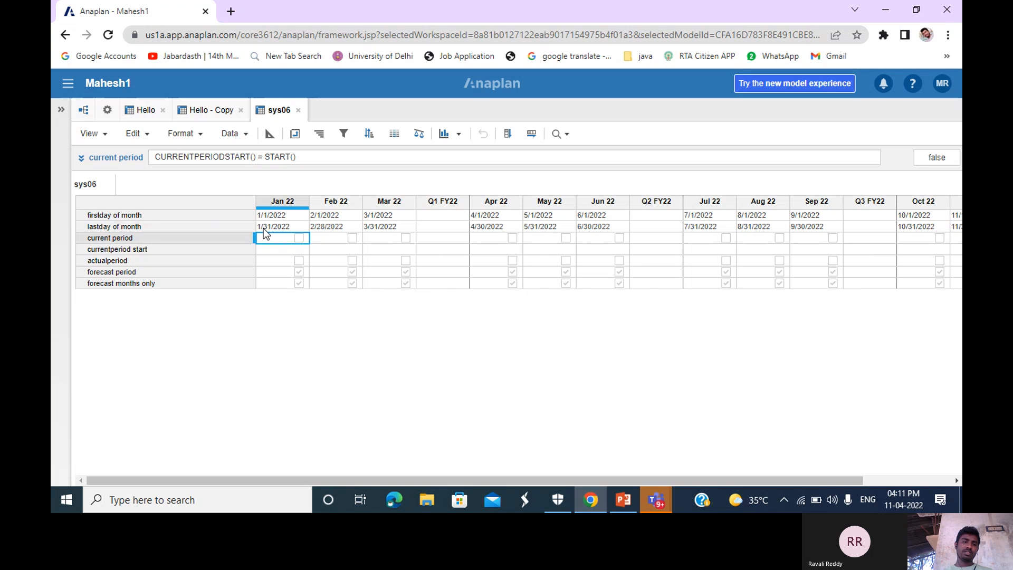
{"action": "left_click", "coordinate": [325, 228]}
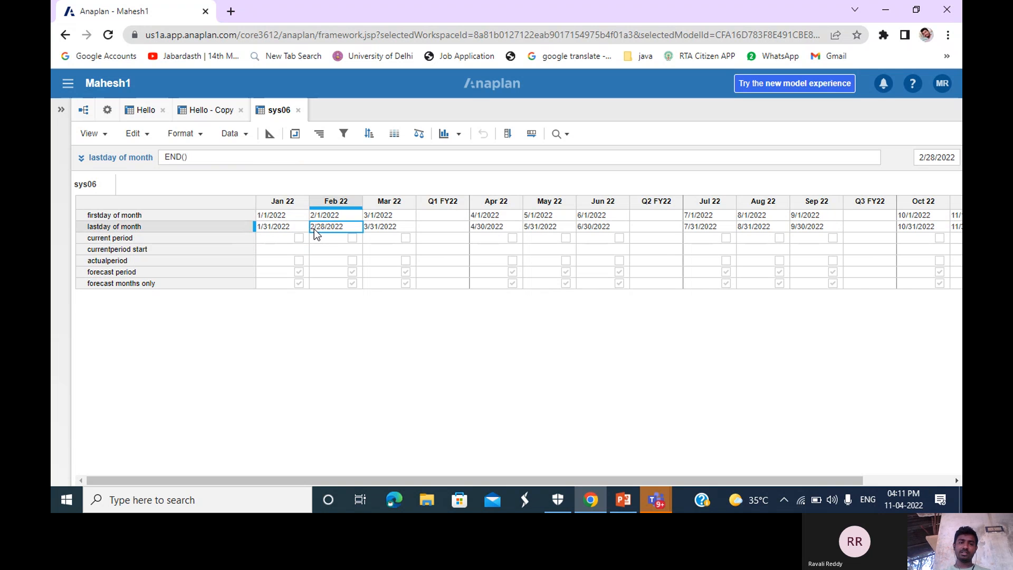
{"action": "left_click", "coordinate": [376, 228]}
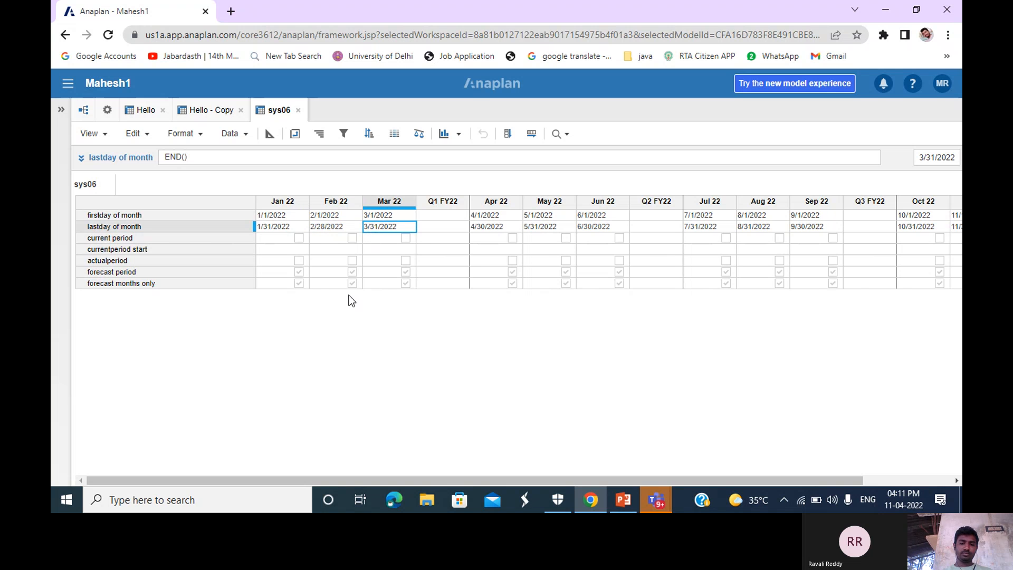
Step: Switch to the PowerPoint presentation and show slide 13, Types of import methods
{"action": "mouse_move", "coordinate": [625, 499]}
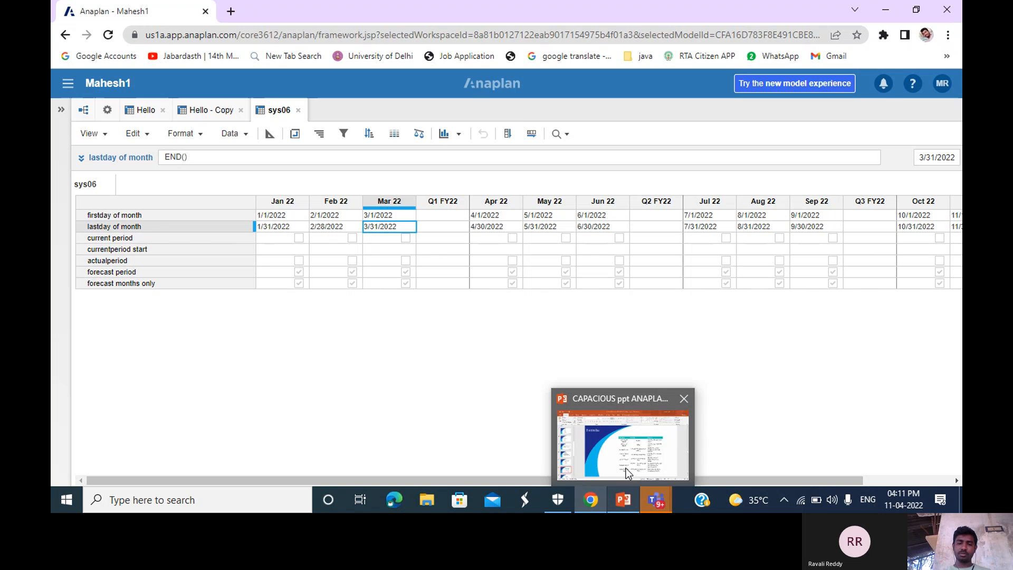
{"action": "left_click", "coordinate": [626, 467]}
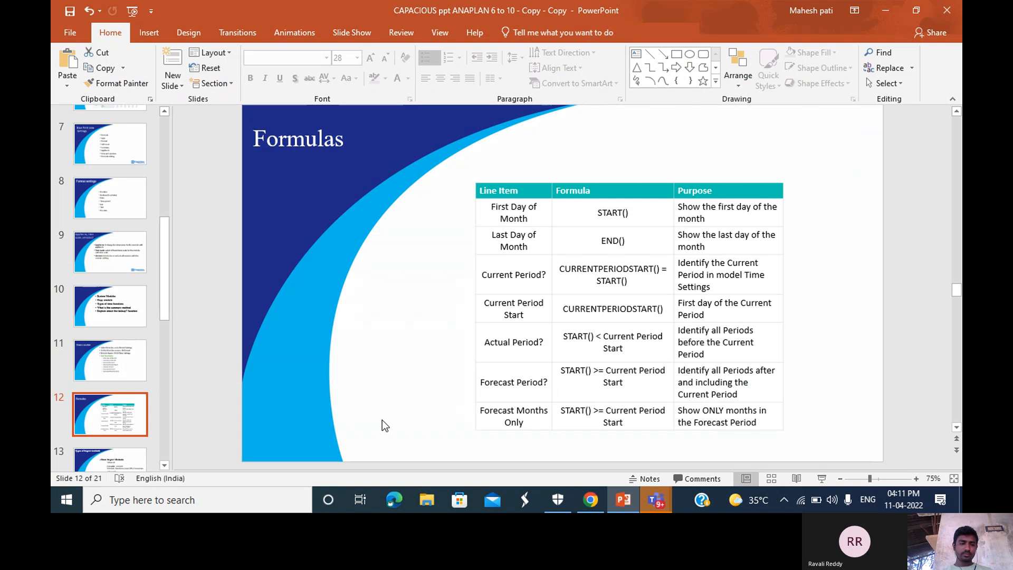
{"action": "left_click", "coordinate": [164, 465]}
{"action": "left_click", "coordinate": [164, 465]}
{"action": "left_click", "coordinate": [100, 409]}
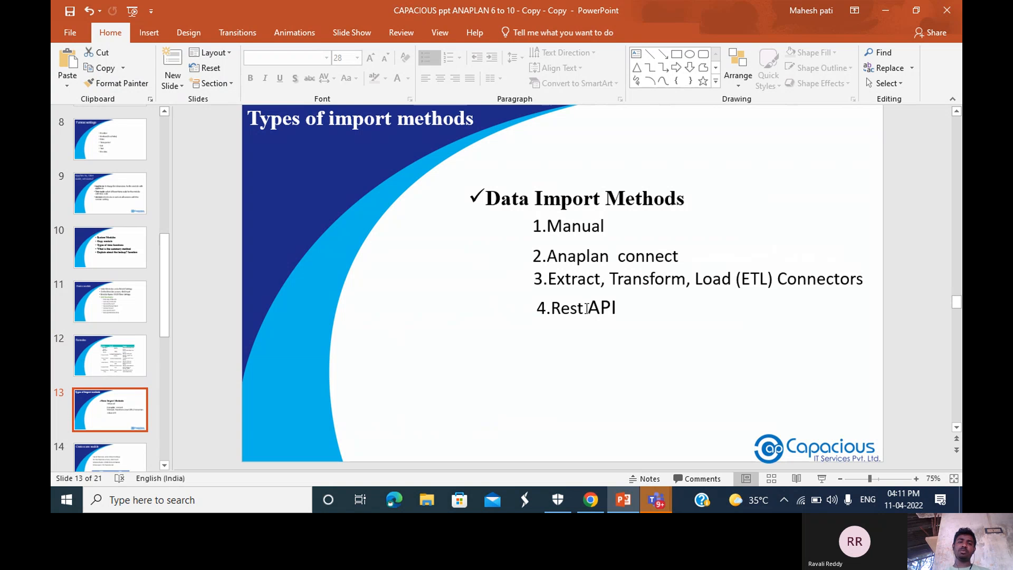
Step: Show slide 14, Create a new module, in the presentation
{"action": "left_click", "coordinate": [164, 464]}
{"action": "left_click", "coordinate": [164, 464]}
{"action": "left_click", "coordinate": [164, 465]}
{"action": "left_click", "coordinate": [164, 464]}
{"action": "left_click", "coordinate": [164, 464]}
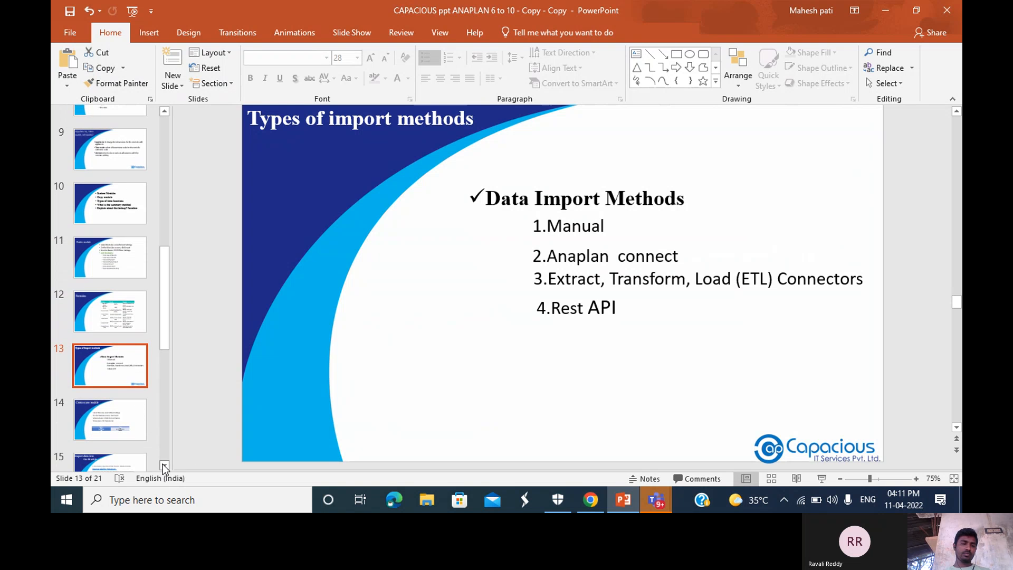
{"action": "left_click", "coordinate": [115, 420]}
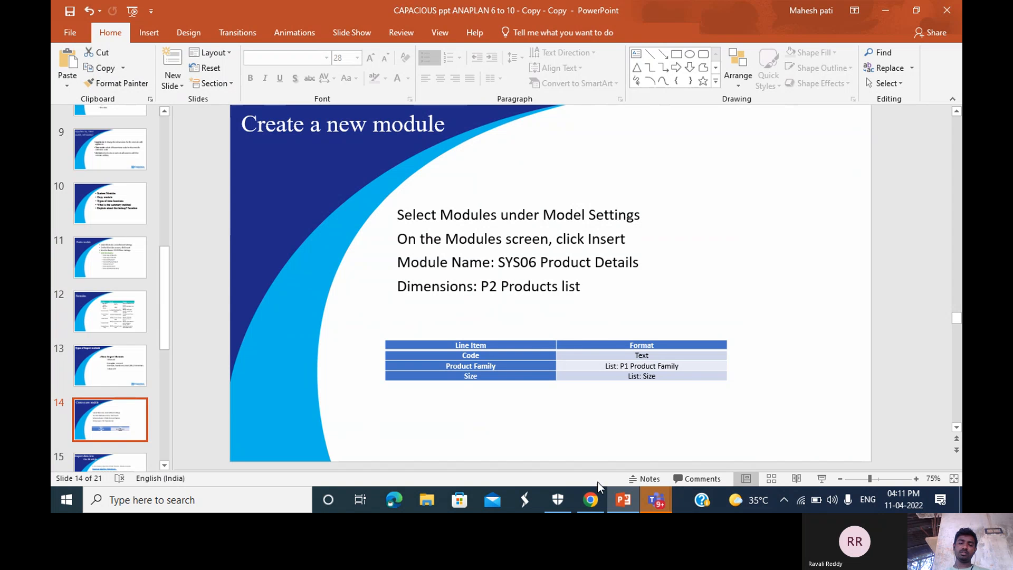
Step: Switch to Anaplan and start a new module named bye from the model settings
{"action": "left_click", "coordinate": [587, 508]}
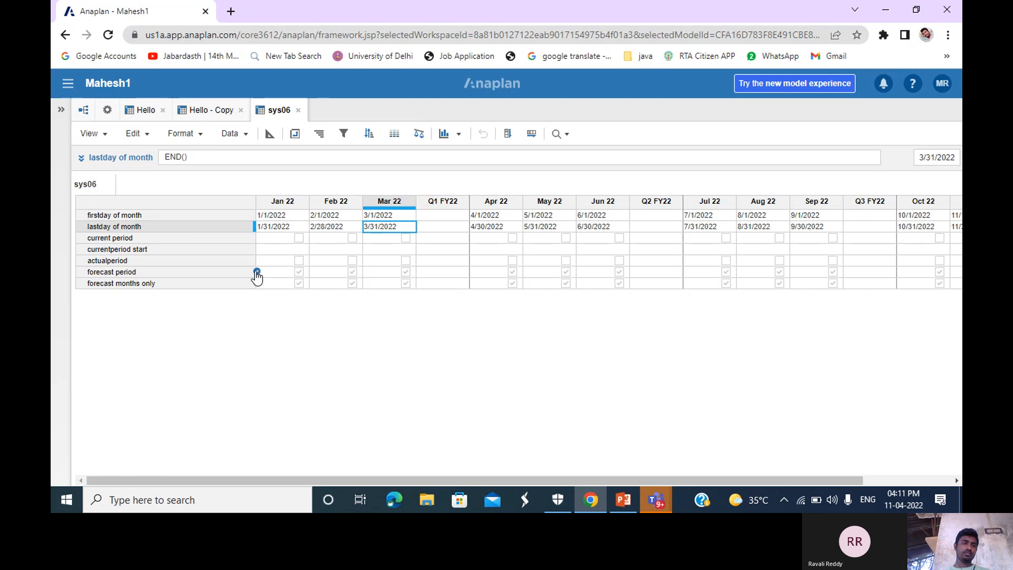
{"action": "left_click", "coordinate": [107, 109]}
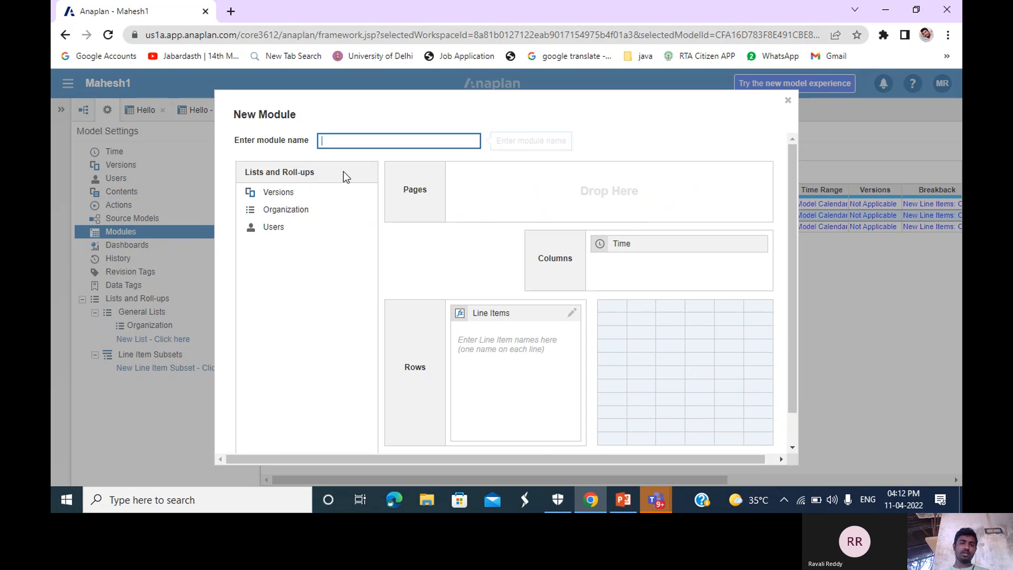
{"action": "left_click", "coordinate": [343, 173]}
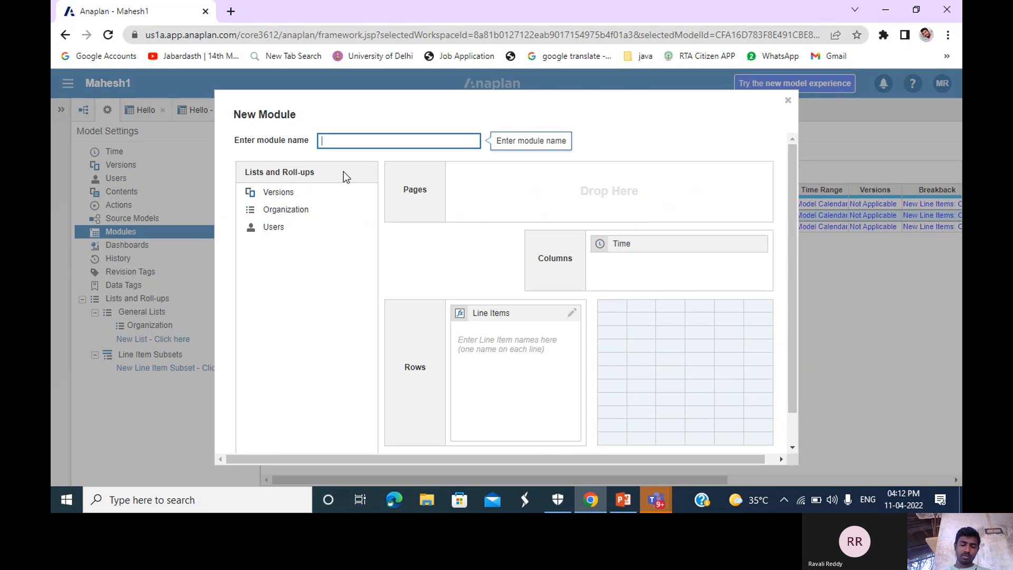
{"action": "type", "text": "h"}
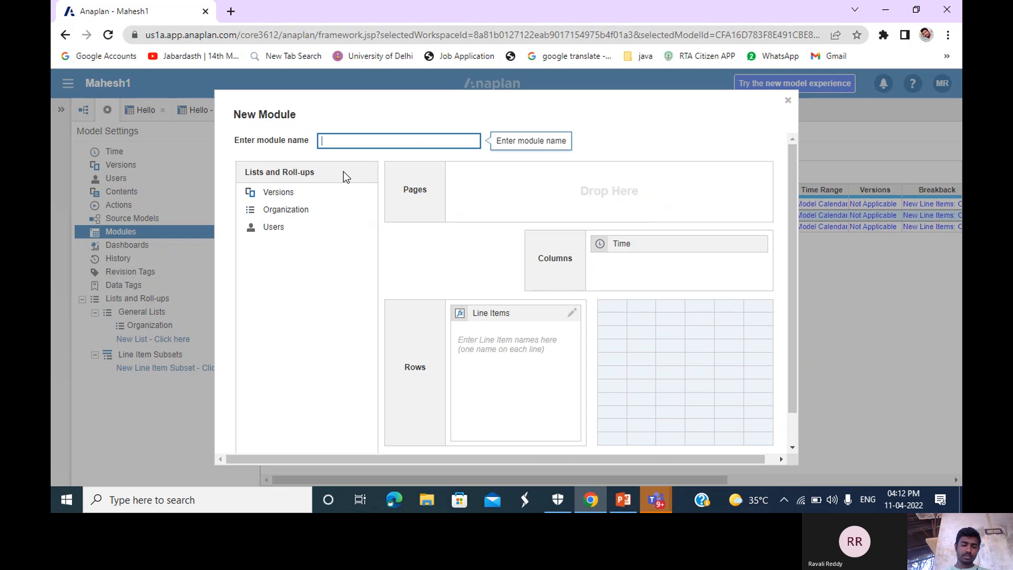
{"action": "type", "text": "bye"}
Step: Add the line items ROWS, COLUMS, HAI and BYE to the new module and create it with Time in the columns
{"action": "left_click", "coordinate": [493, 367]}
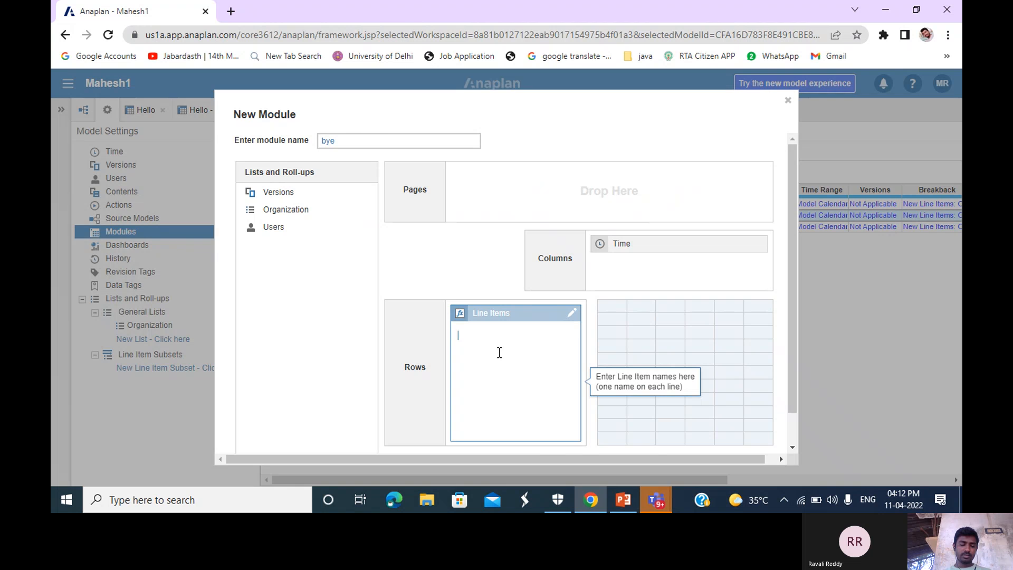
{"action": "type", "text": "ROWS "}
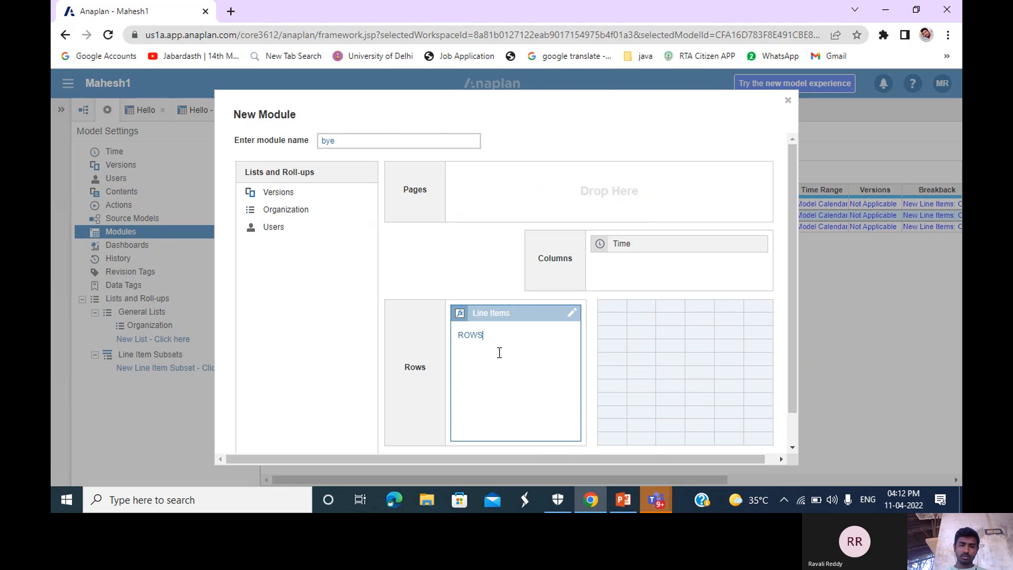
{"action": "type", "text": "COLUMS "}
{"action": "type", "text": "HAI"}
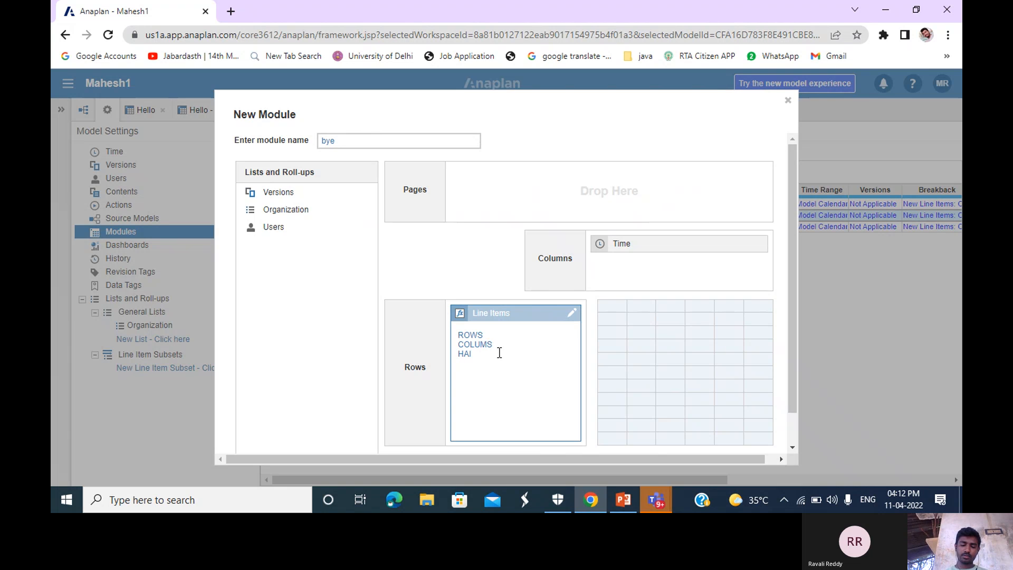
{"action": "key", "text": "Return"}
{"action": "type", "text": "BYE"}
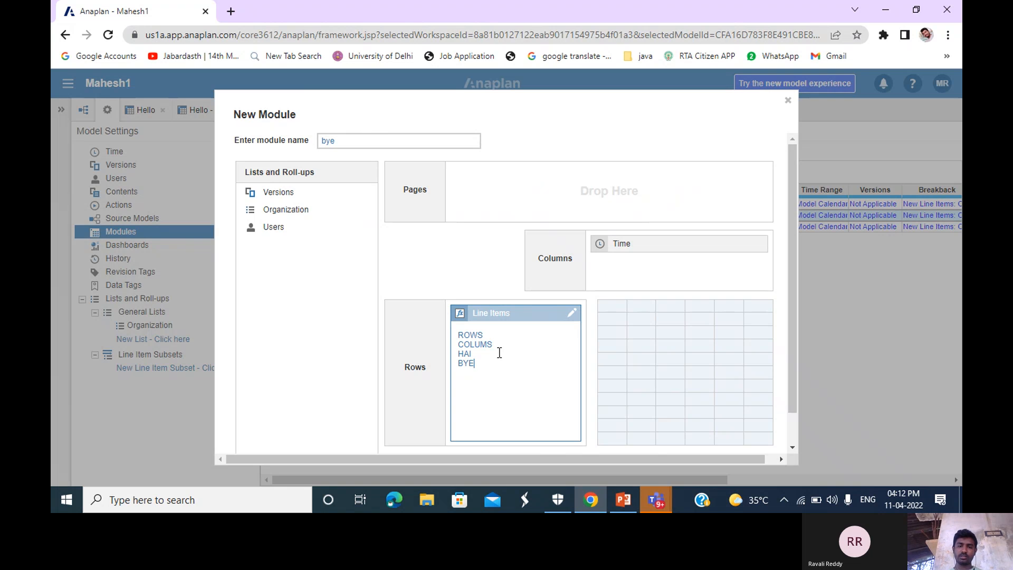
{"action": "scroll", "coordinate": [631, 409], "scroll_direction": "down", "scroll_amount": 2}
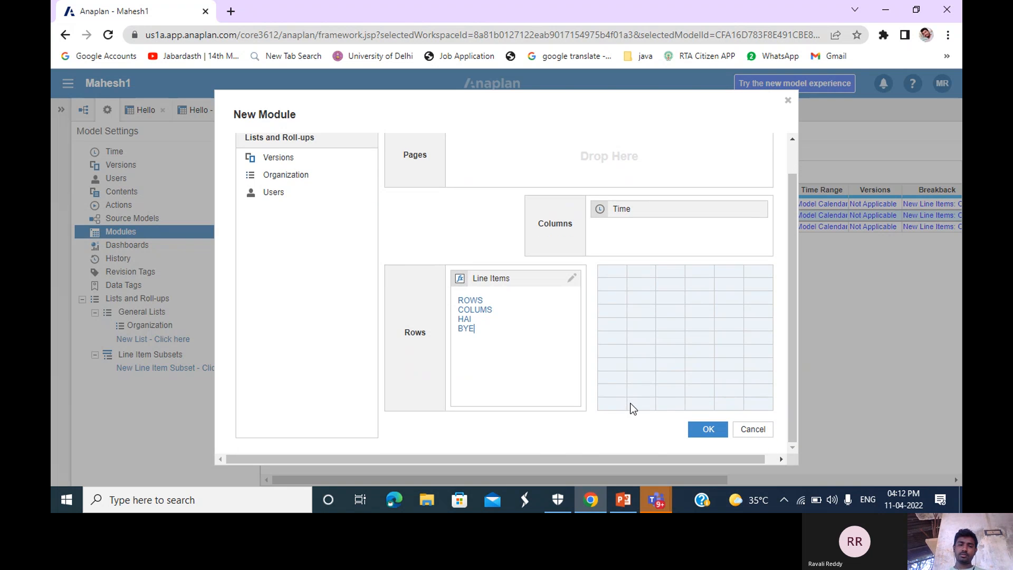
{"action": "left_click", "coordinate": [715, 432]}
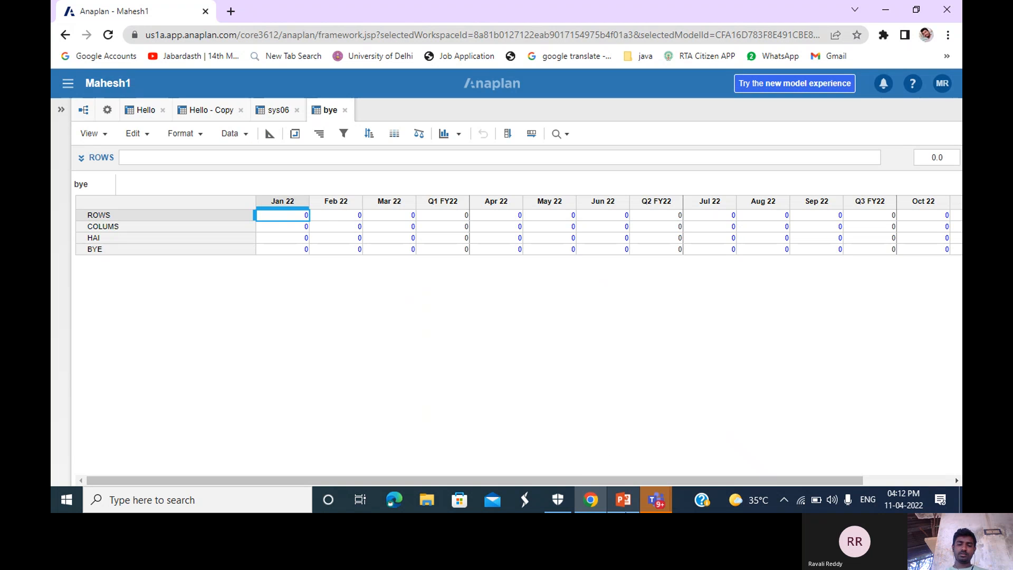
Step: Switch to the PowerPoint presentation and show slide 15, Import data into the Module
{"action": "mouse_move", "coordinate": [623, 500]}
{"action": "left_click", "coordinate": [623, 443]}
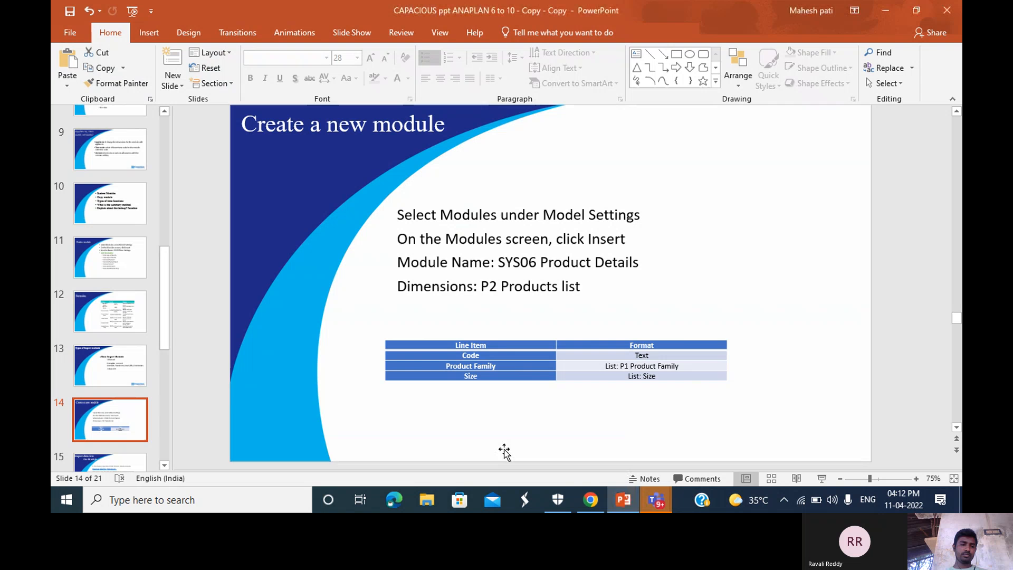
{"action": "left_click", "coordinate": [164, 464]}
{"action": "left_click", "coordinate": [164, 465]}
{"action": "left_click", "coordinate": [109, 438]}
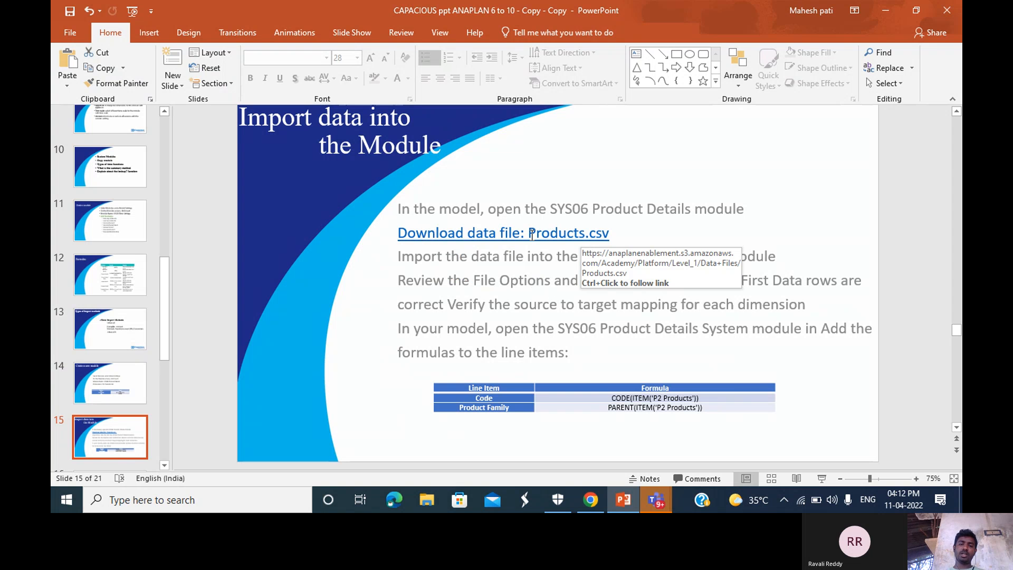
Step: Switch to Anaplan, upload Products.csv as the import source for the bye module, and accept its file options
{"action": "mouse_move", "coordinate": [591, 499]}
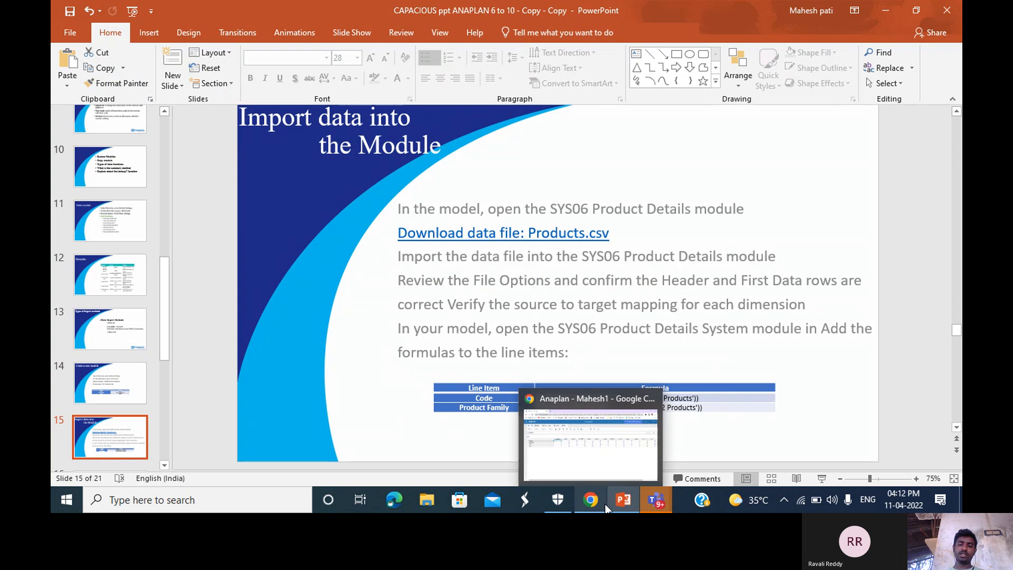
{"action": "left_click", "coordinate": [599, 470]}
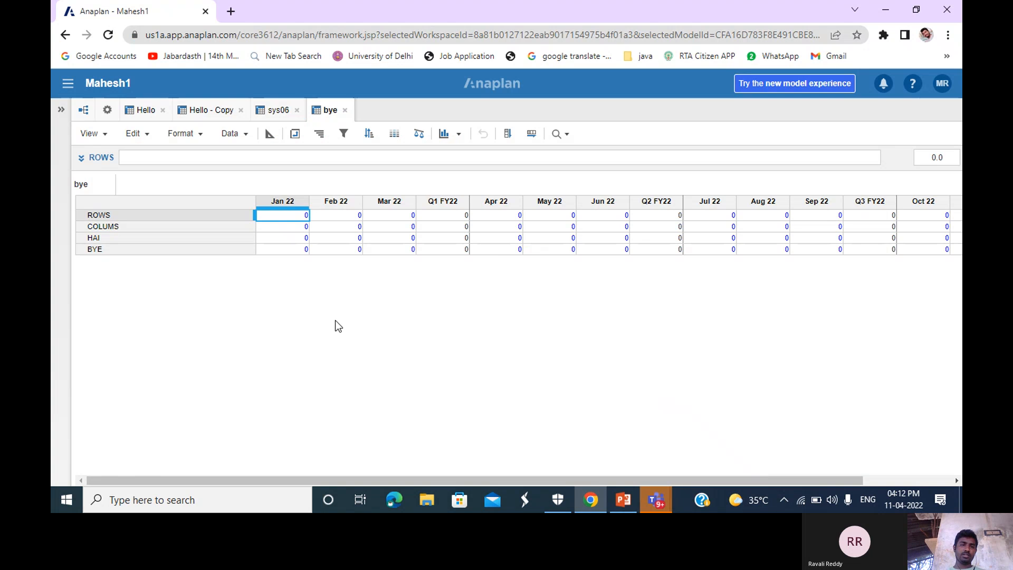
{"action": "left_click", "coordinate": [244, 138]}
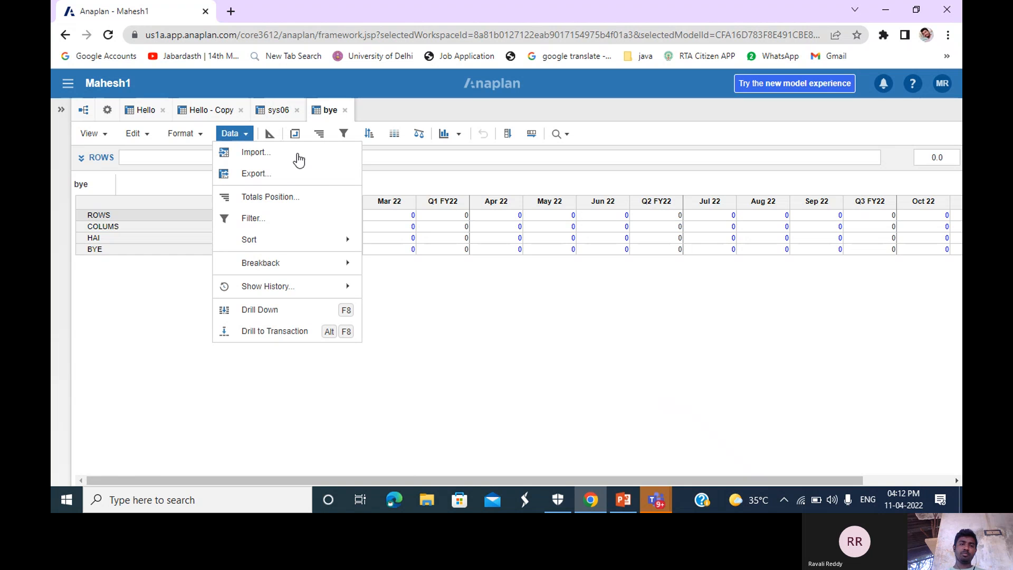
{"action": "left_click", "coordinate": [409, 315]}
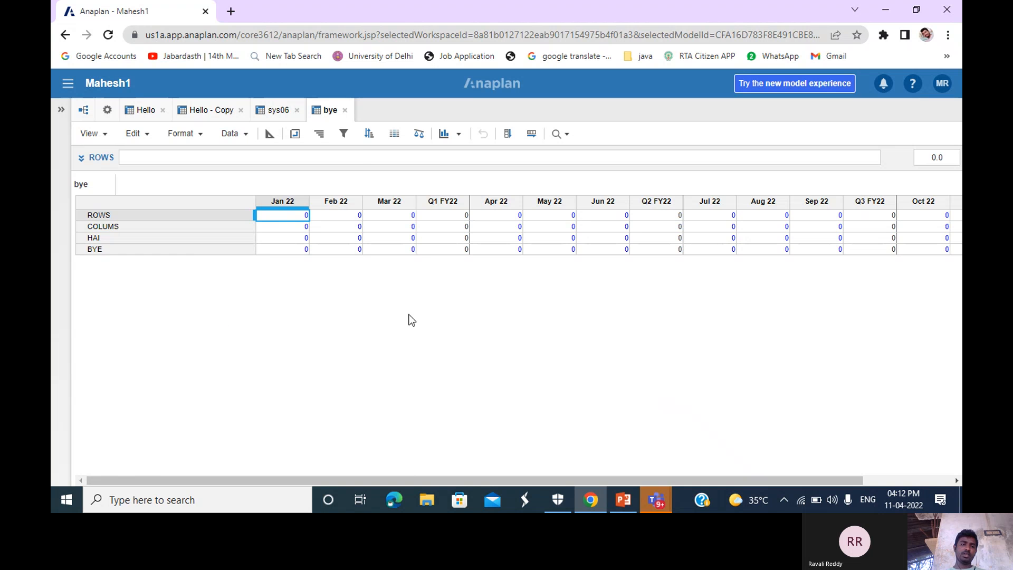
{"action": "left_click", "coordinate": [243, 135]}
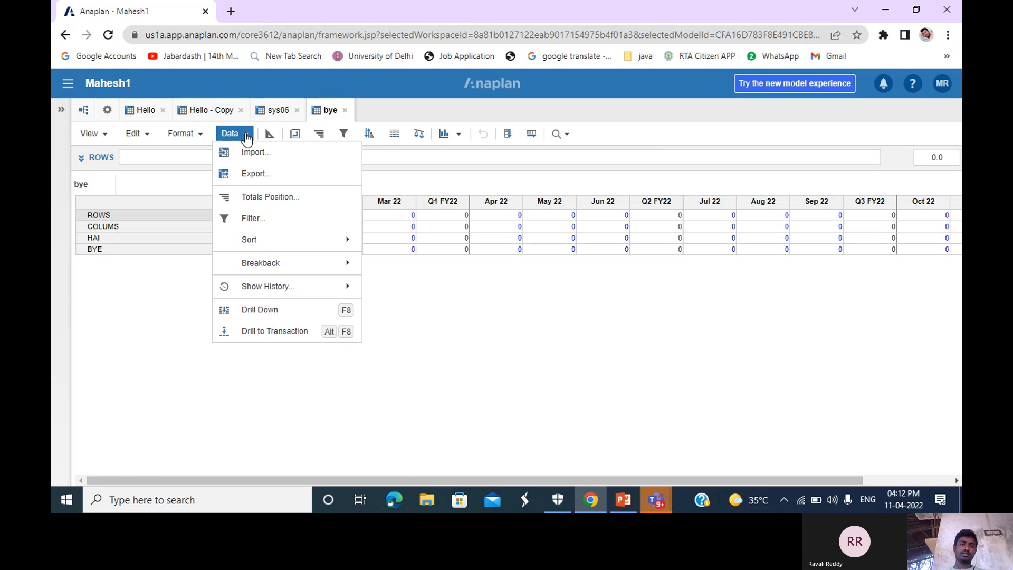
{"action": "left_click", "coordinate": [280, 154]}
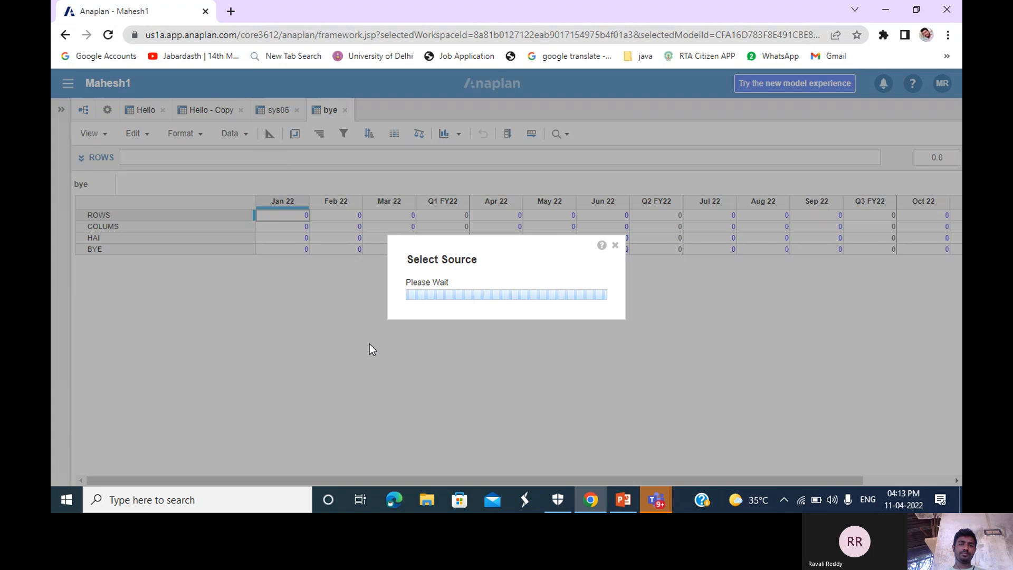
{"action": "left_click", "coordinate": [349, 166]}
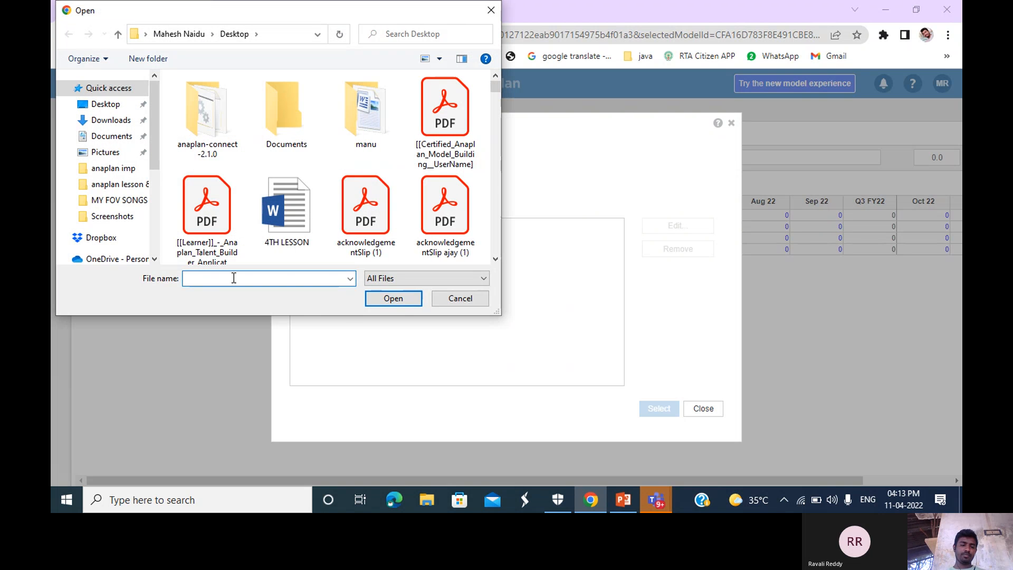
{"action": "type", "text": "PR"}
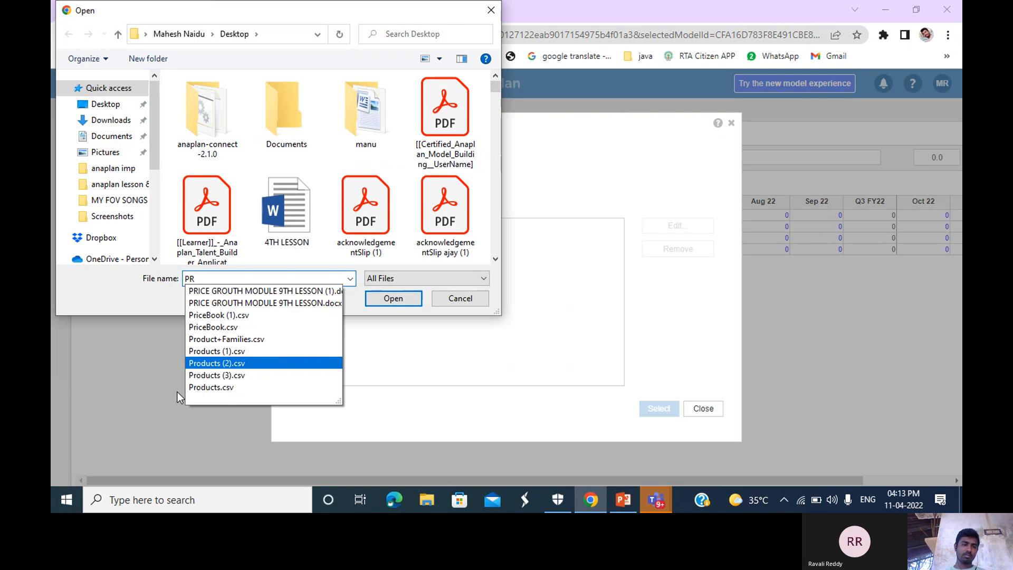
{"action": "left_click", "coordinate": [224, 388]}
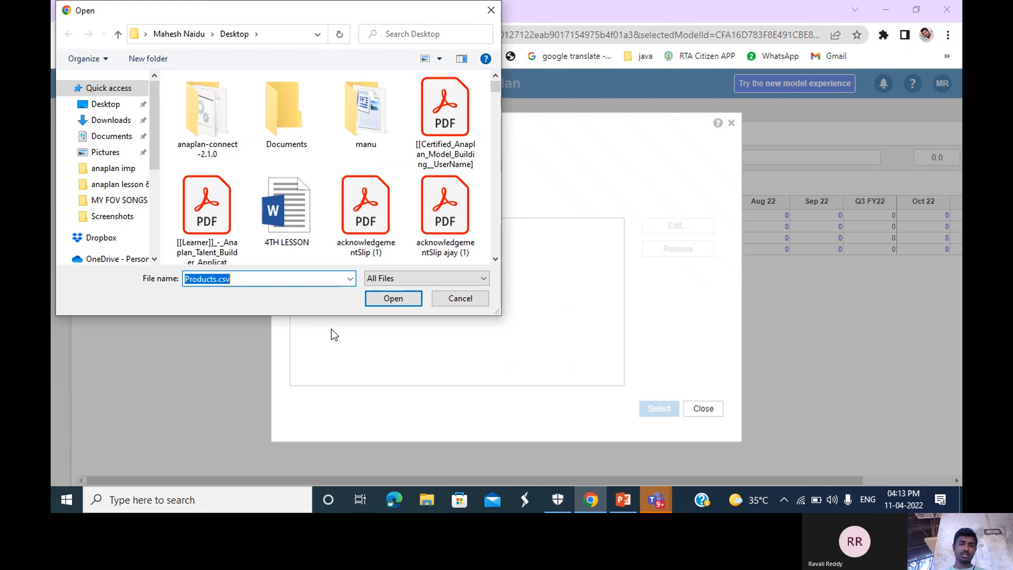
{"action": "left_click", "coordinate": [393, 303]}
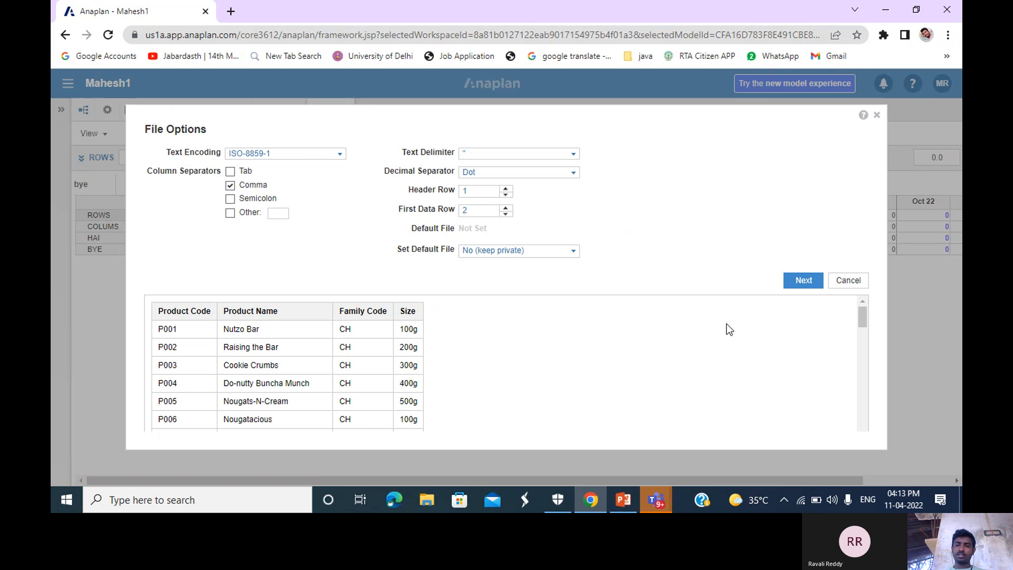
{"action": "left_click", "coordinate": [803, 281]}
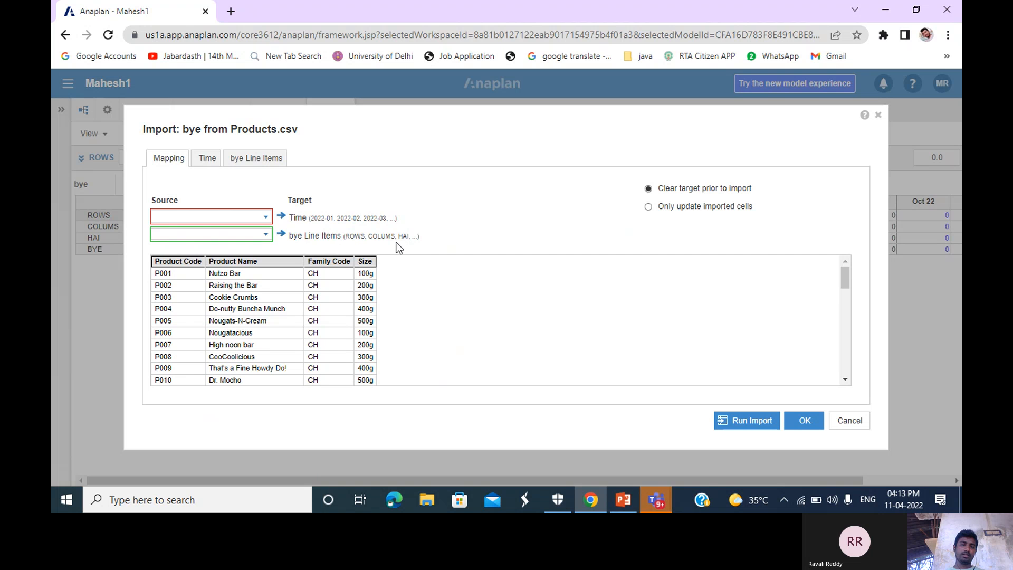
Step: Map the column headers to the bye line items and set the Time source to Ask each time import is run
{"action": "left_click", "coordinate": [266, 234]}
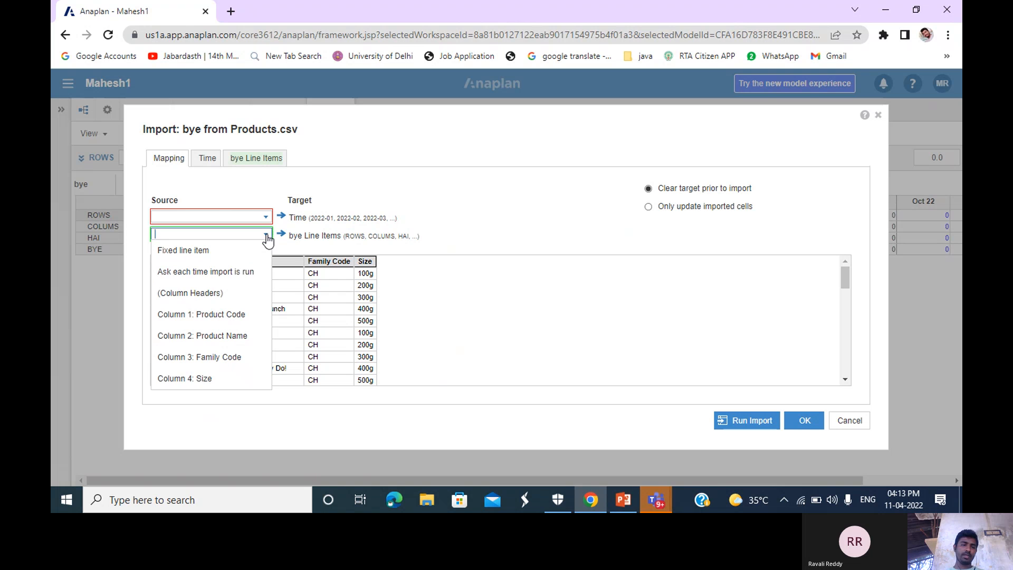
{"action": "left_click", "coordinate": [238, 293]}
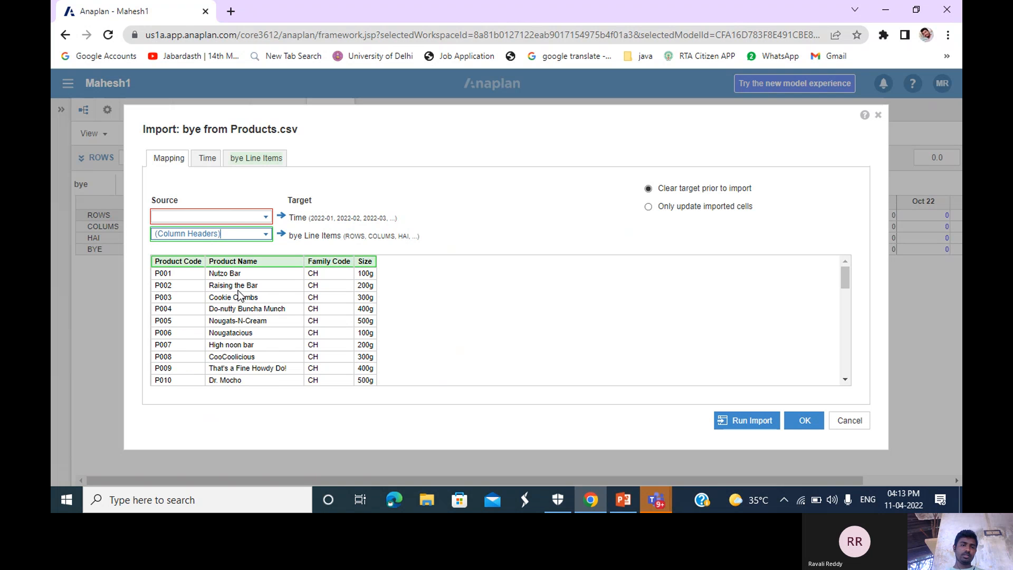
{"action": "left_click", "coordinate": [265, 217]}
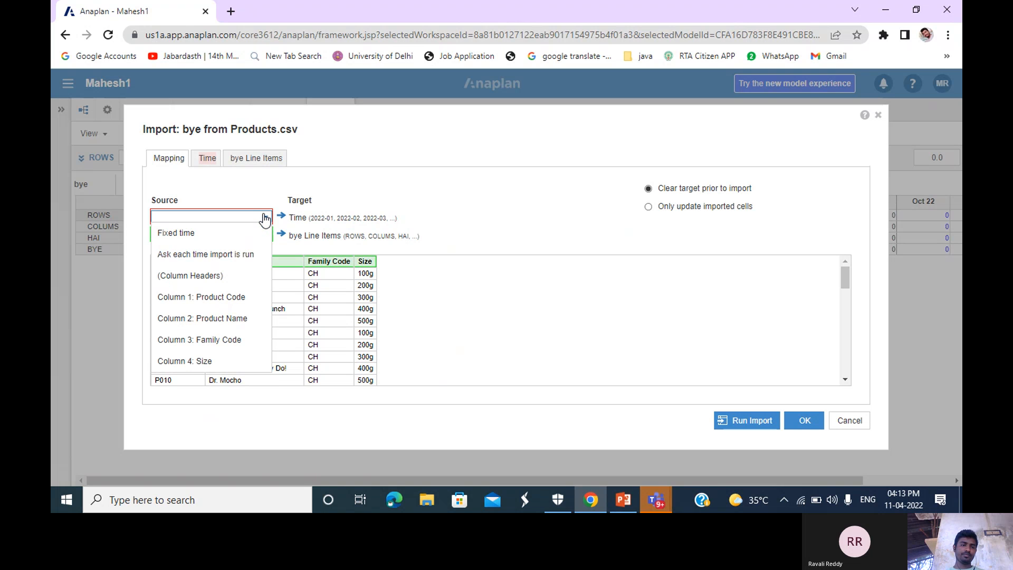
{"action": "left_click", "coordinate": [237, 259]}
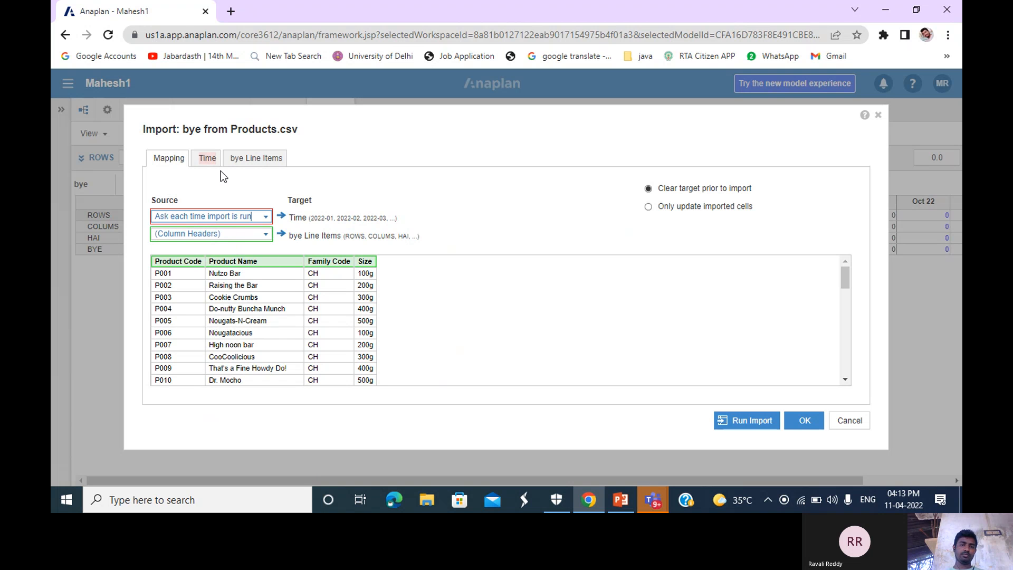
Step: Try manual mapping of the bye line items with Product Code as the source item, and cancel the import
{"action": "left_click", "coordinate": [209, 160]}
{"action": "left_click", "coordinate": [248, 160]}
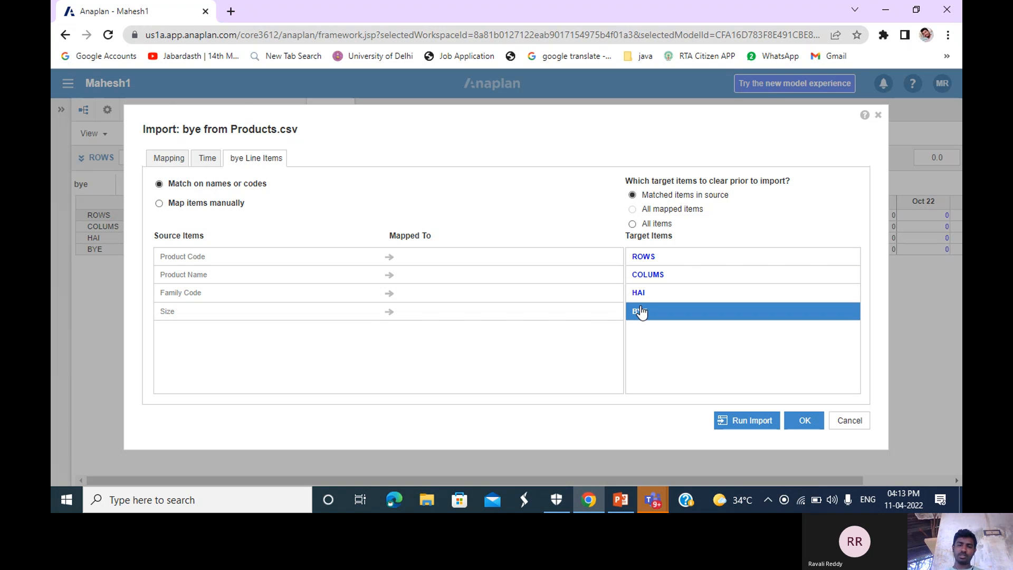
{"action": "left_click", "coordinate": [159, 203]}
{"action": "left_click", "coordinate": [213, 293]}
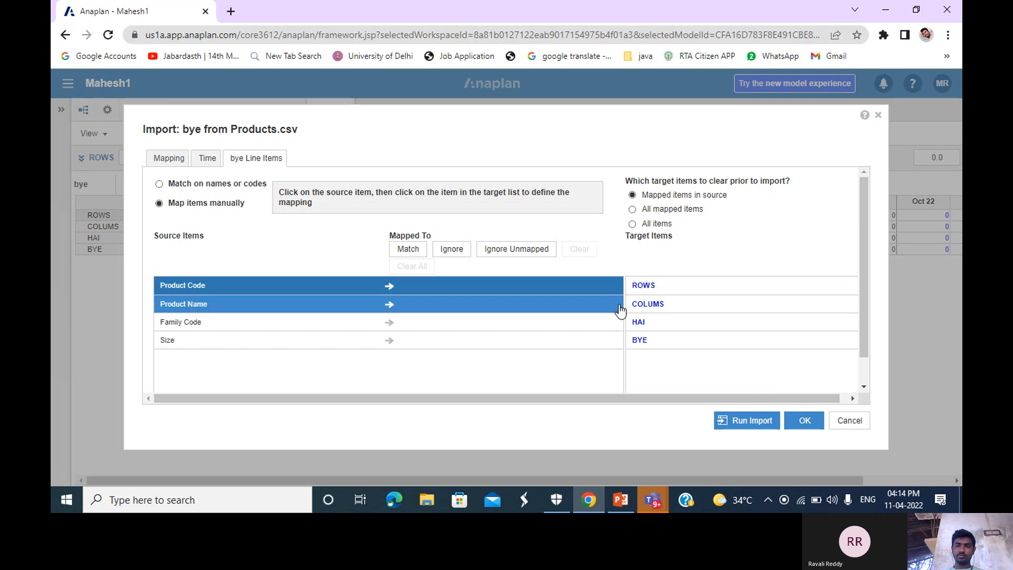
{"action": "left_click", "coordinate": [856, 419]}
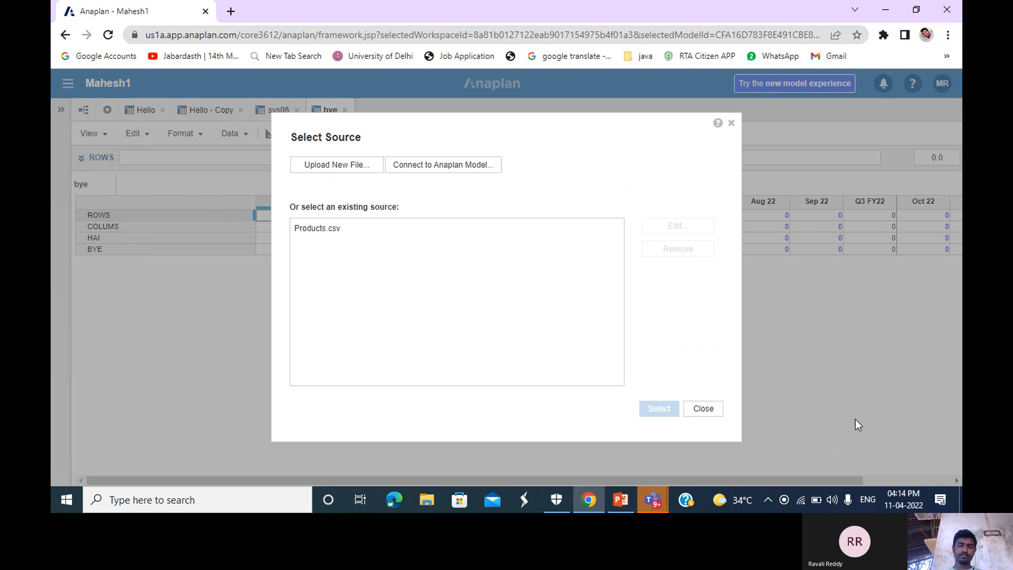
{"action": "left_click", "coordinate": [715, 412]}
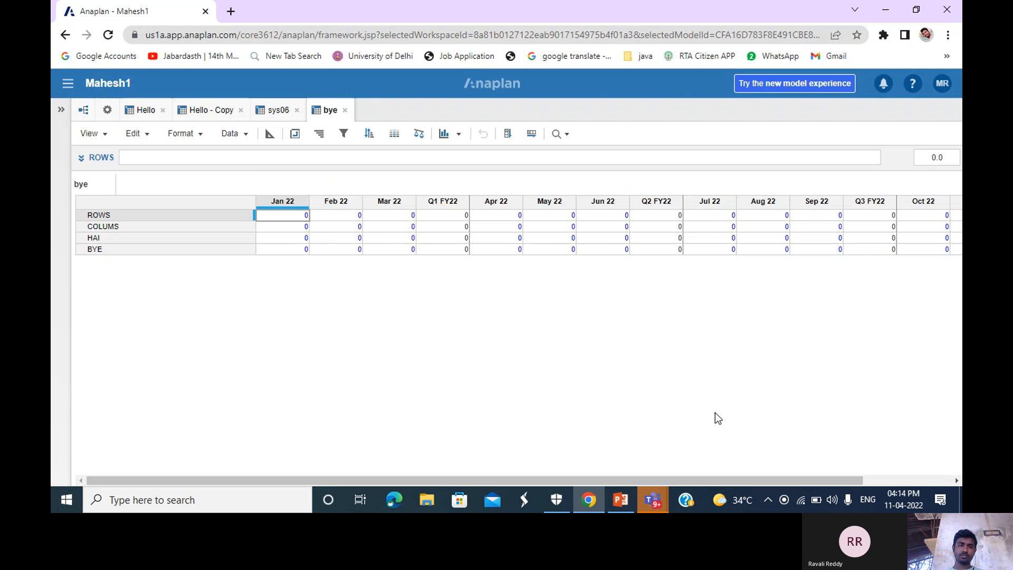
Step: Select the ROWS line item in the bye module and return to the Import data into the Module slide in PowerPoint
{"action": "left_click", "coordinate": [161, 216]}
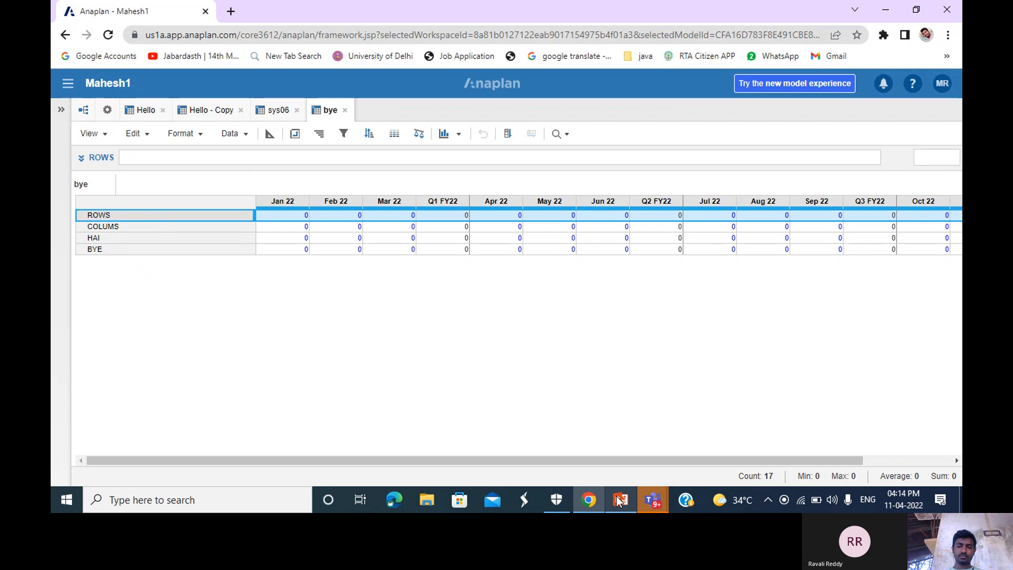
{"action": "mouse_move", "coordinate": [621, 497]}
{"action": "left_click", "coordinate": [616, 419]}
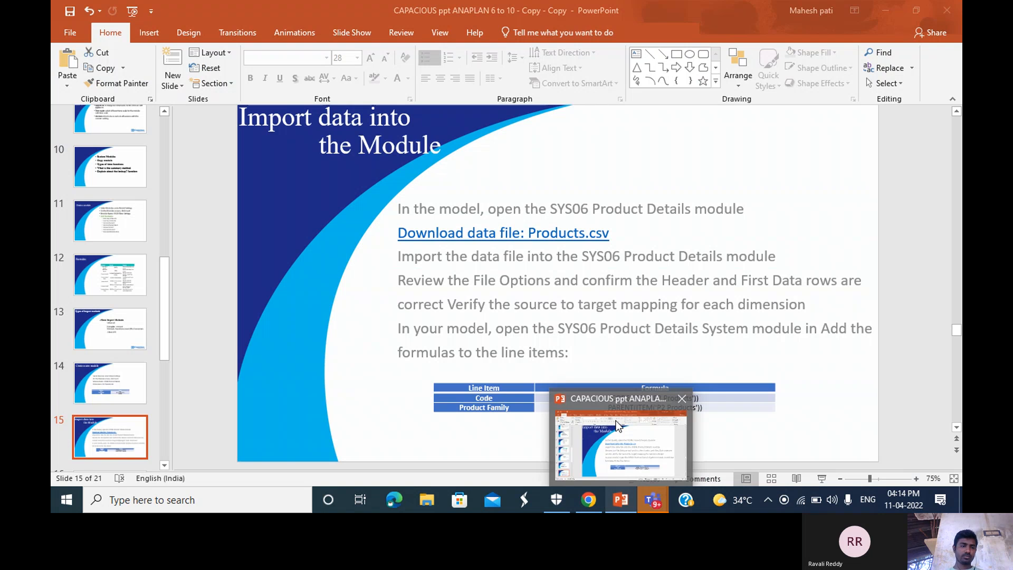
Step: Check the Create a new module slide, switch to Anaplan, and rename the ROWS line item of the bye module as CODE
{"action": "left_click", "coordinate": [126, 374]}
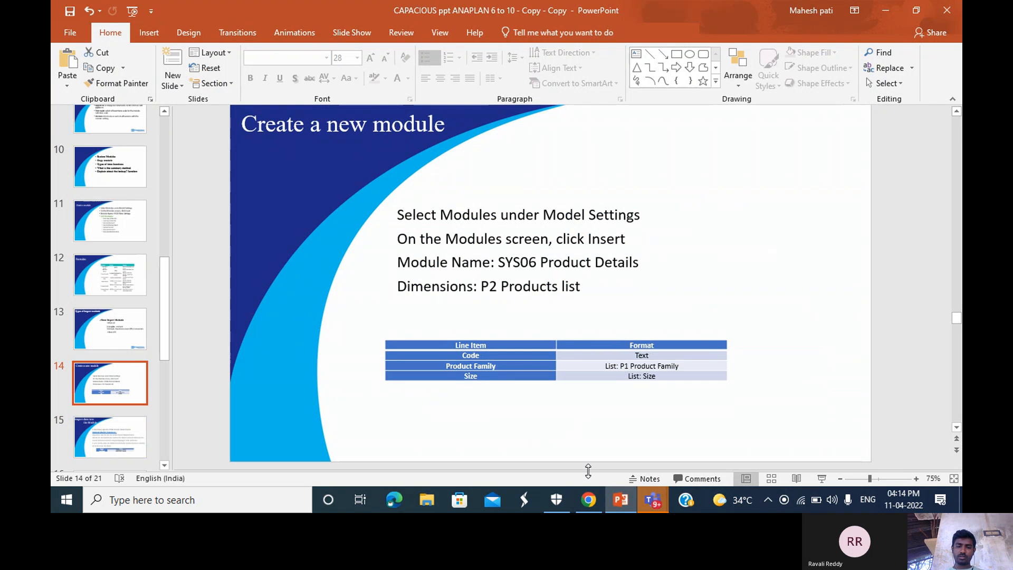
{"action": "left_click", "coordinate": [589, 500]}
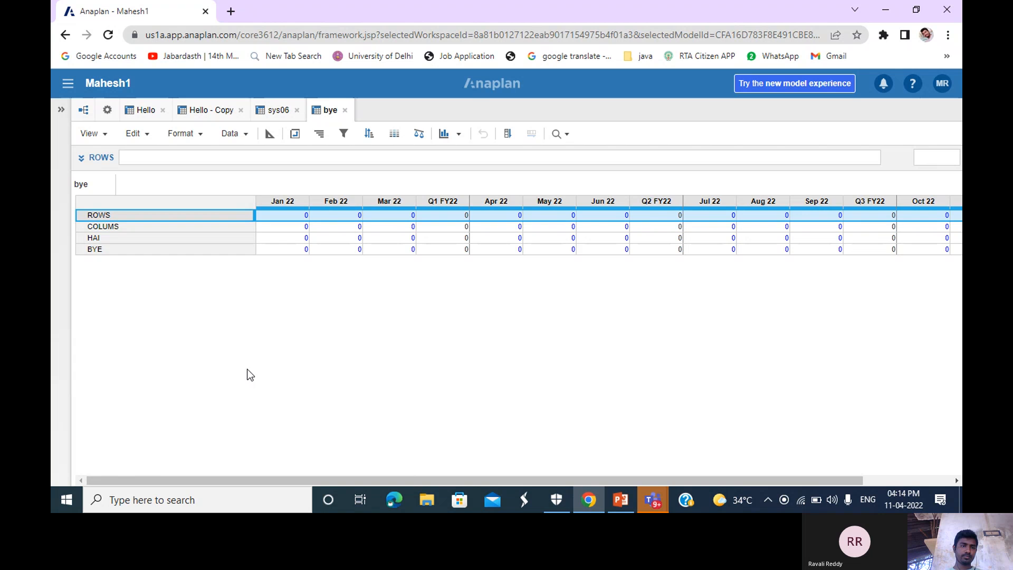
{"action": "double_click", "coordinate": [214, 216]}
{"action": "key", "text": "BackSpace"}
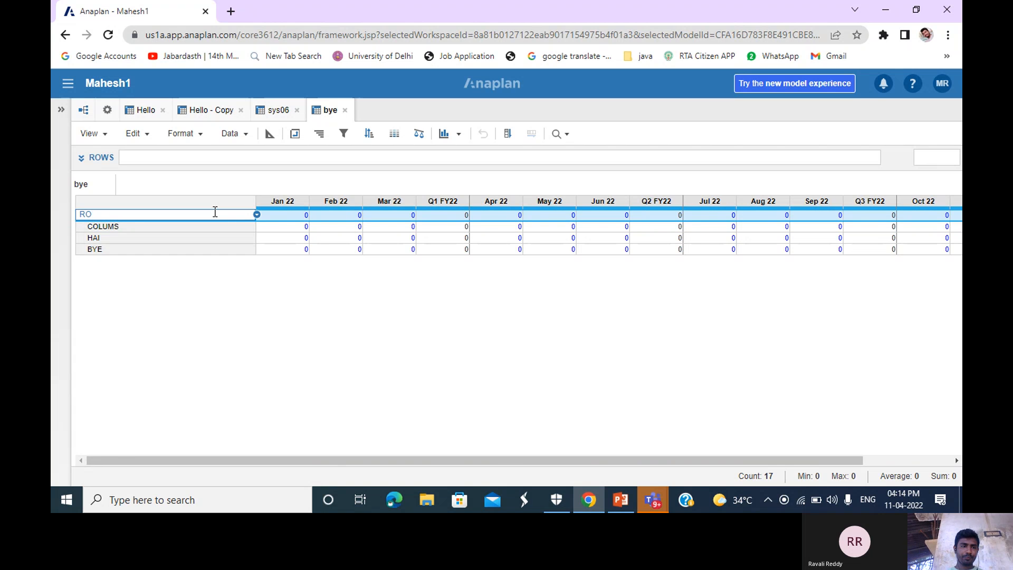
{"action": "type", "text": "CODE"}
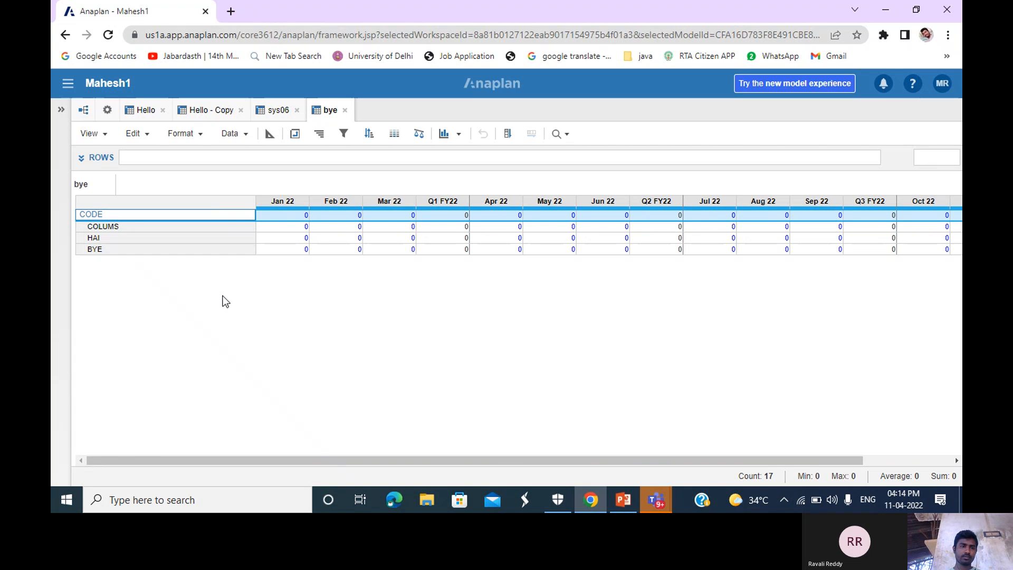
{"action": "left_click", "coordinate": [225, 306]}
Step: Check the line item table on the PowerPoint slide, return to Anaplan, and rename the COLUMS line item as FAMILY CODE
{"action": "left_click", "coordinate": [223, 227]}
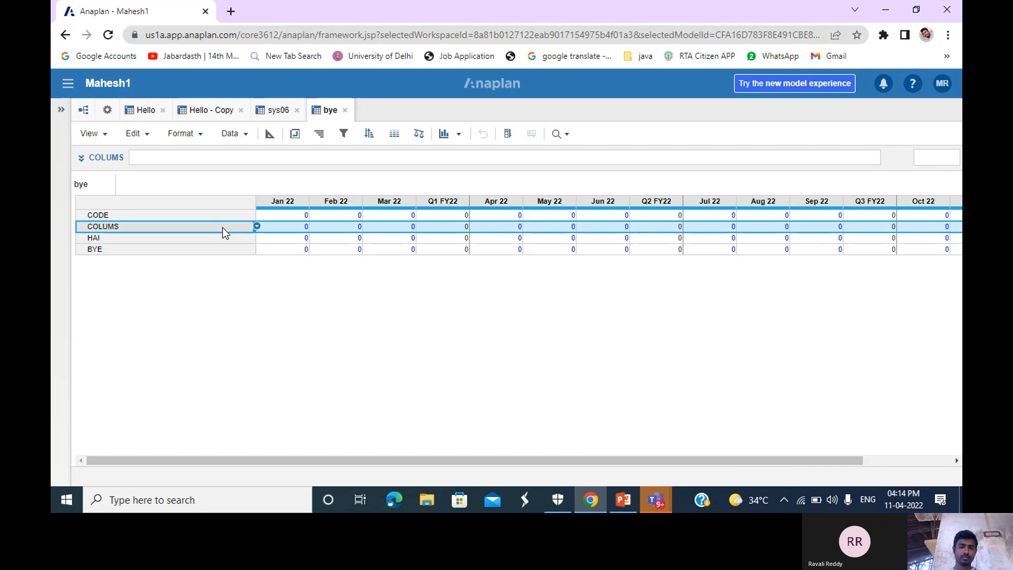
{"action": "mouse_move", "coordinate": [624, 499]}
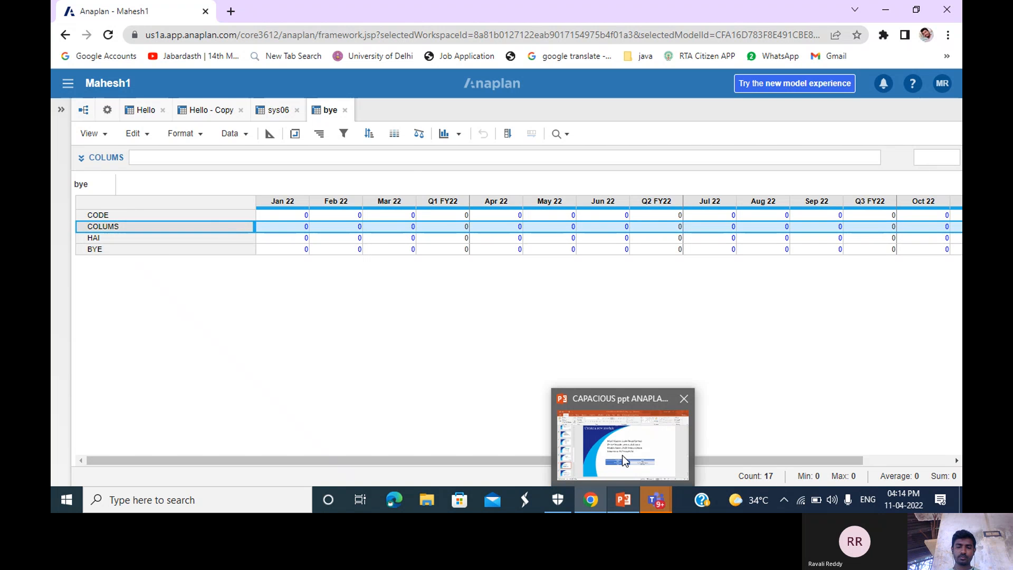
{"action": "left_click", "coordinate": [624, 460]}
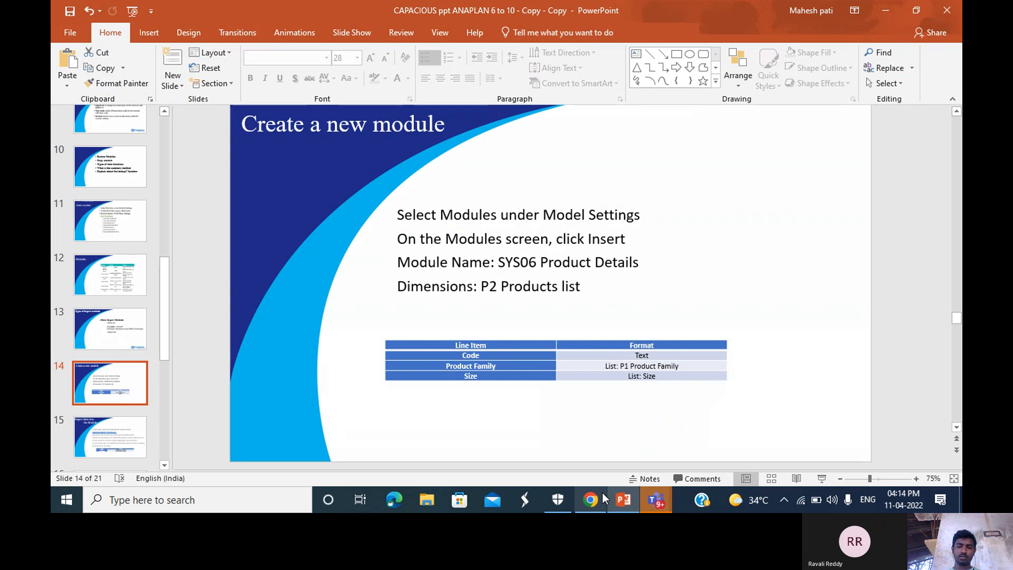
{"action": "left_click", "coordinate": [582, 501]}
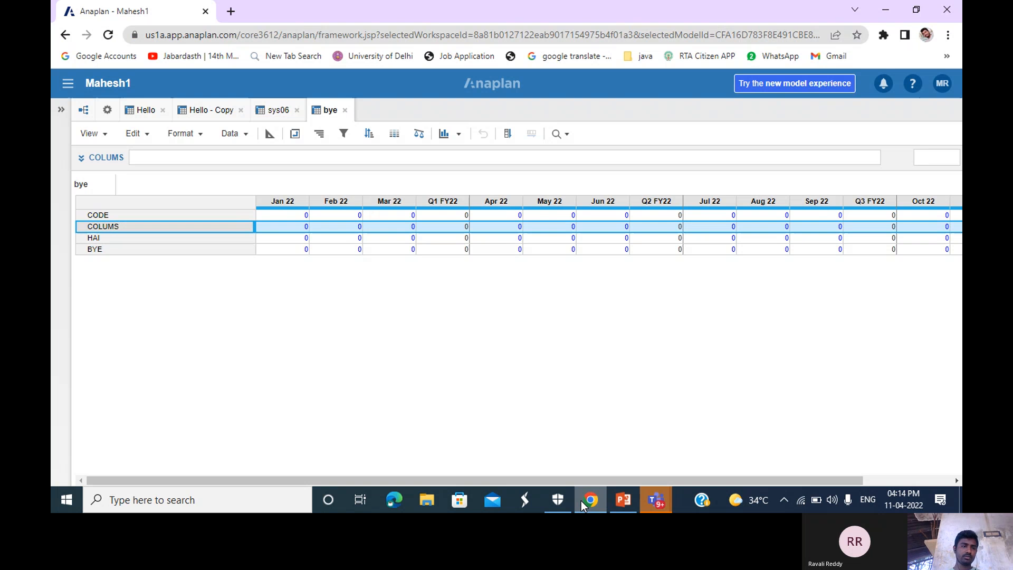
{"action": "double_click", "coordinate": [229, 225]}
{"action": "key", "text": "BackSpace"}
{"action": "key", "text": "BackSpace"}
{"action": "key", "text": "BackSpace"}
{"action": "key", "text": "BackSpace"}
{"action": "key", "text": "BackSpace"}
{"action": "type", "text": "FAMILY CODE"}
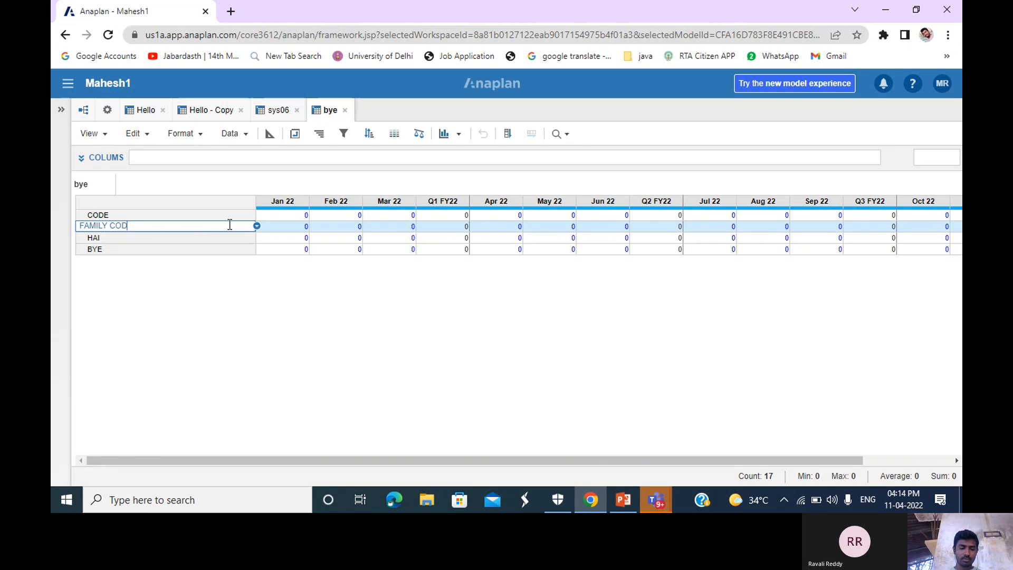
{"action": "left_click", "coordinate": [188, 297]}
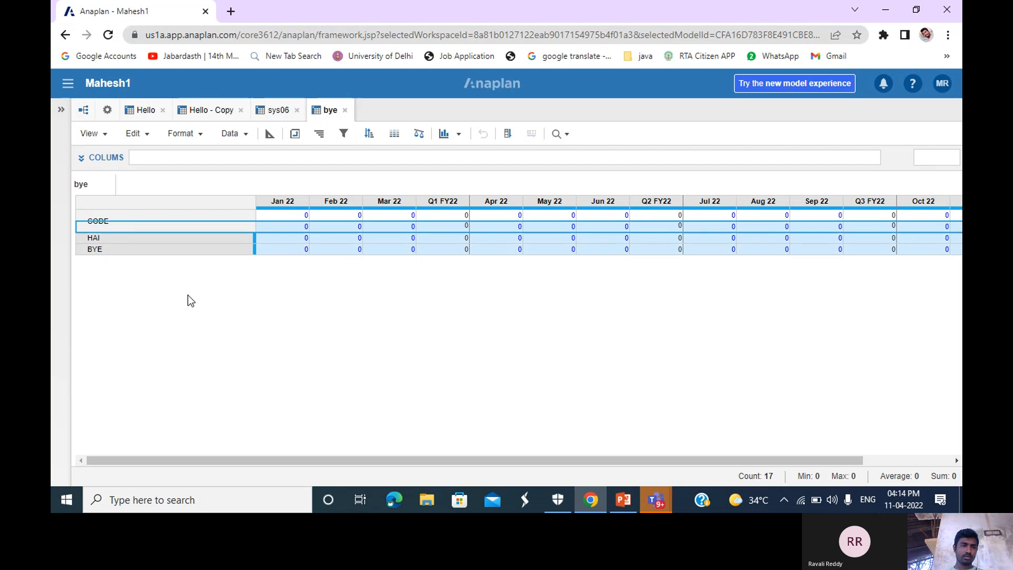
Step: Rename the HAI line item of the bye module as SIZE
{"action": "left_click", "coordinate": [182, 240]}
{"action": "key", "text": "BackSpace"}
{"action": "type", "text": "SIZE"}
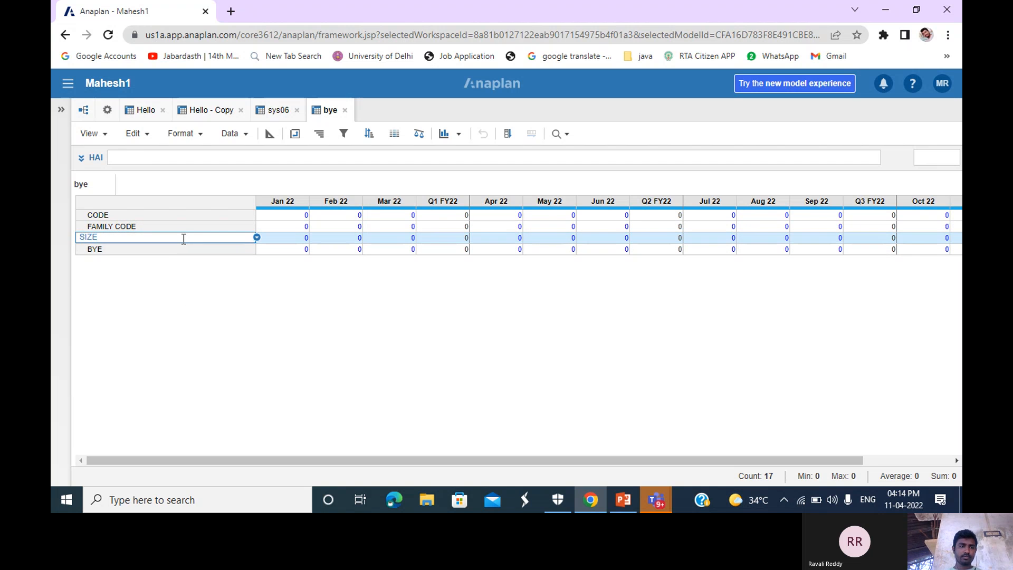
{"action": "left_click", "coordinate": [181, 353]}
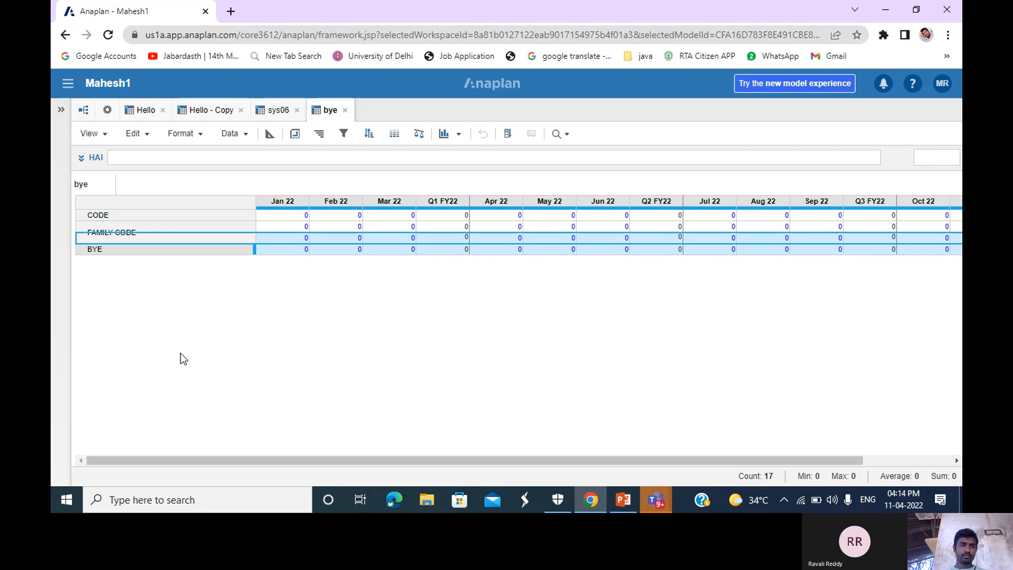
Step: Delete the BYE line item from the bye module
{"action": "left_click", "coordinate": [81, 250]}
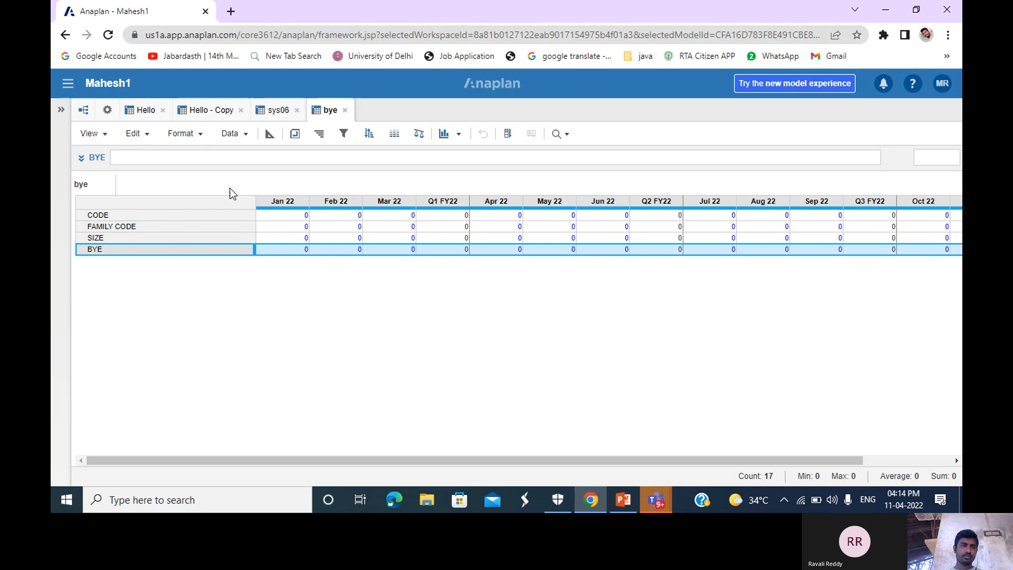
{"action": "left_click", "coordinate": [151, 136]}
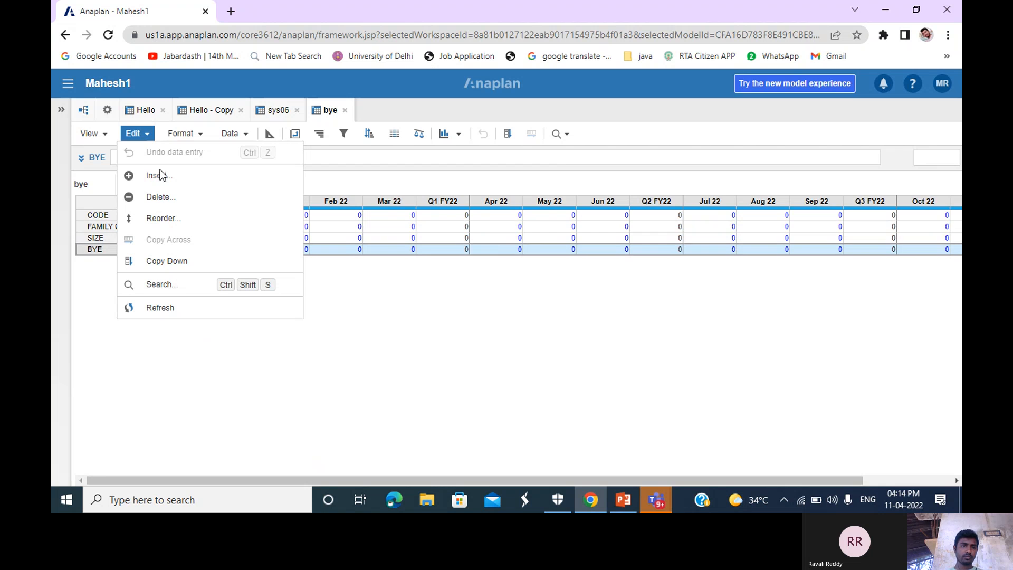
{"action": "left_click", "coordinate": [161, 197]}
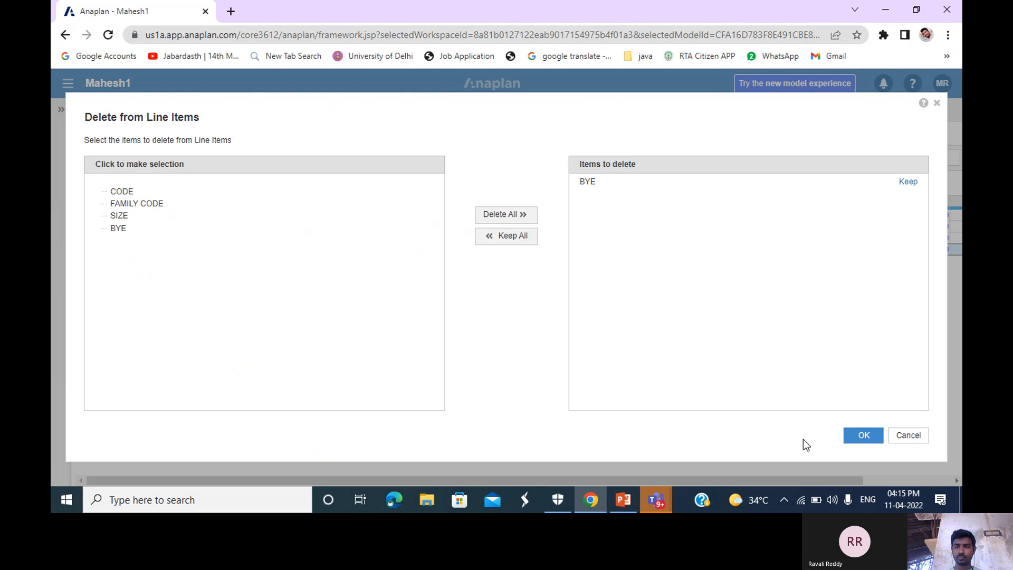
{"action": "left_click", "coordinate": [863, 435]}
{"action": "left_click", "coordinate": [639, 325]}
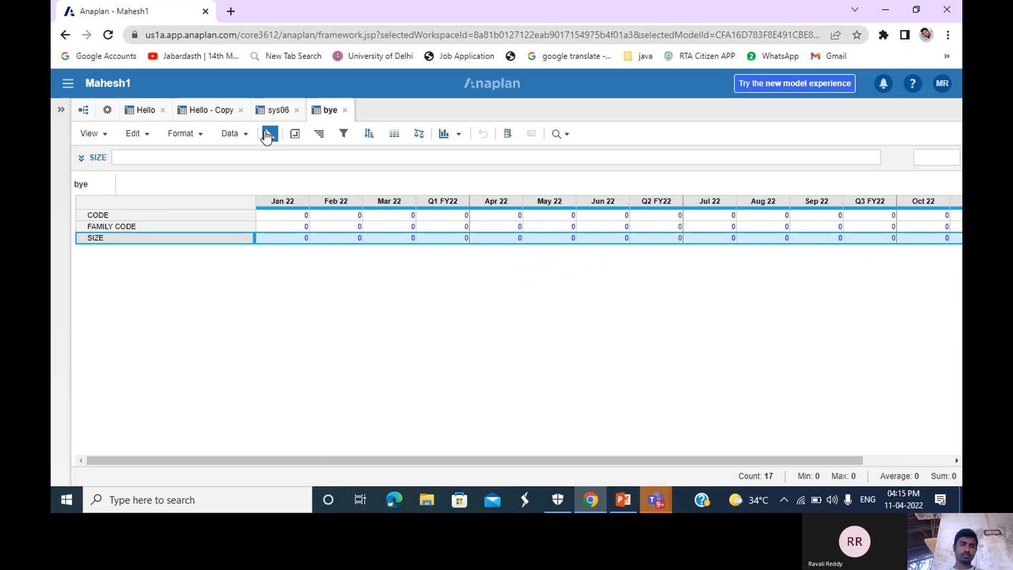
Step: Check the bye module's line item settings in the blueprint view, and start an import with the existing Products.csv source
{"action": "left_click", "coordinate": [268, 134]}
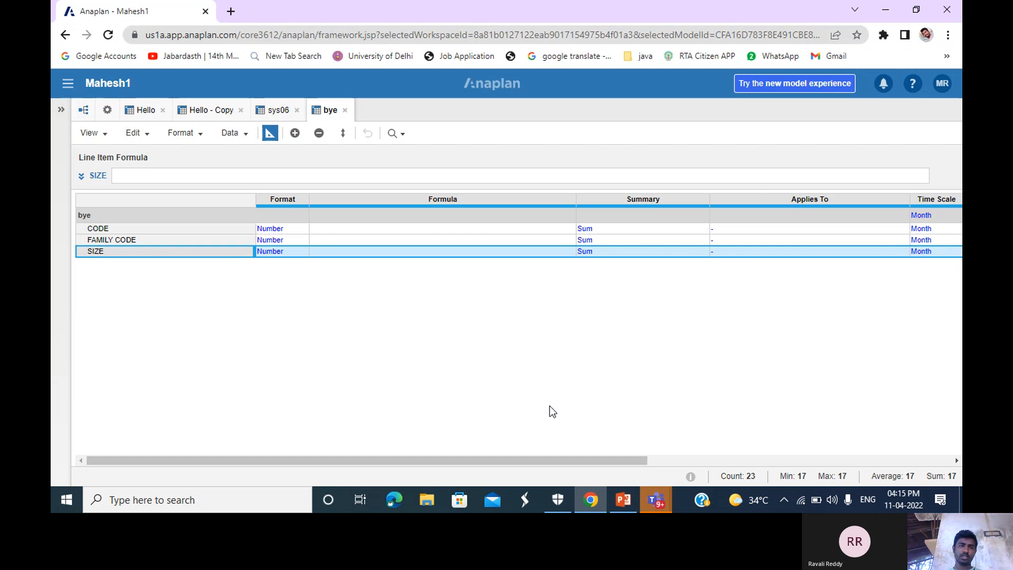
{"action": "left_click", "coordinate": [270, 133]}
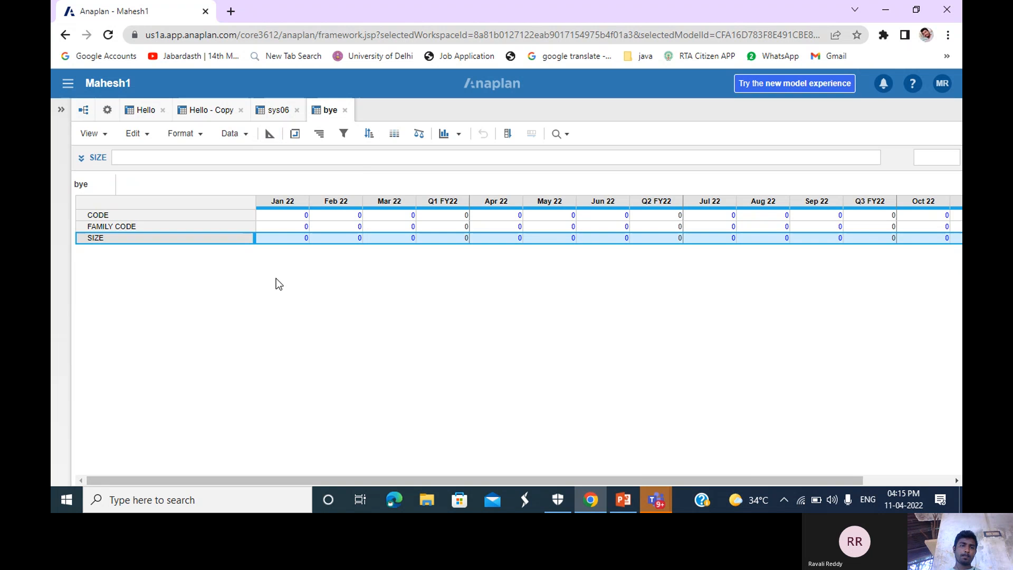
{"action": "left_click", "coordinate": [237, 136]}
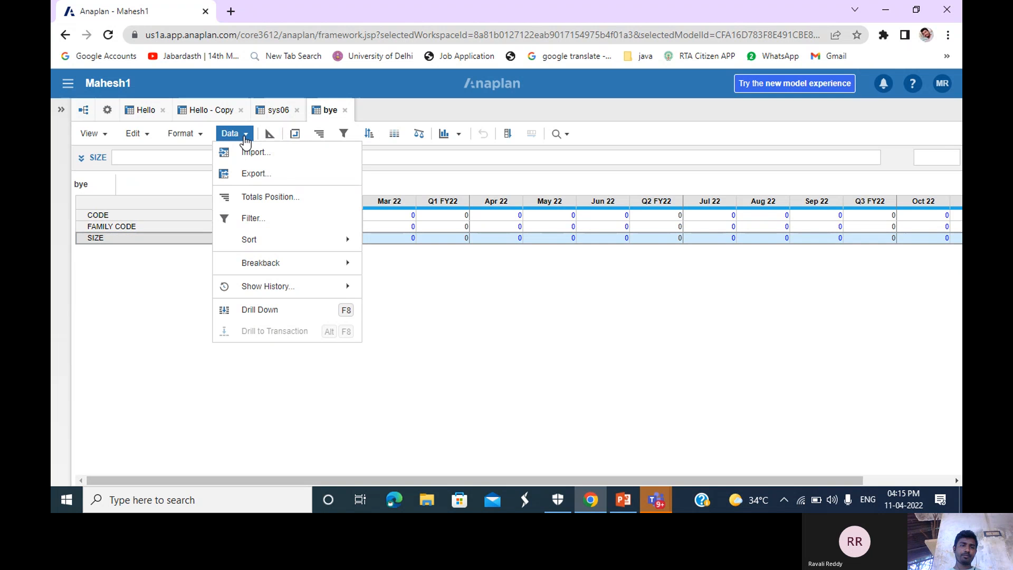
{"action": "left_click", "coordinate": [263, 158]}
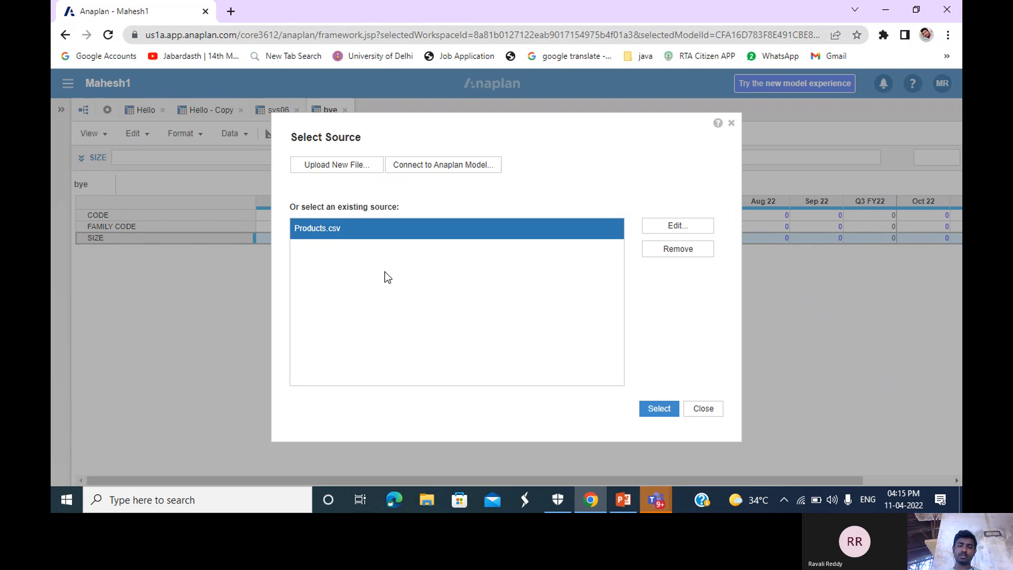
{"action": "left_click", "coordinate": [654, 409]}
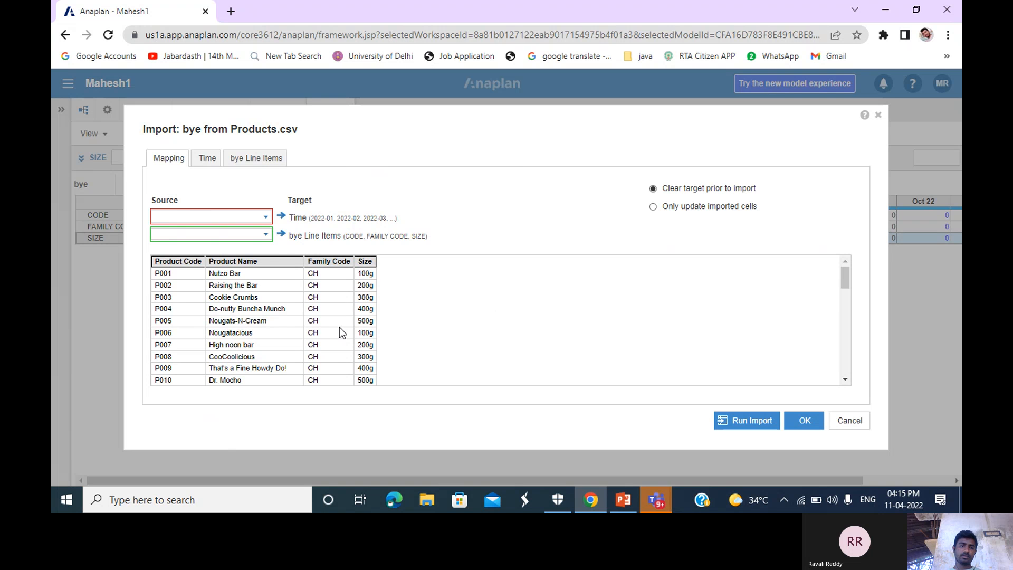
Step: Map the column headers to CODE, FAMILY CODE and SIZE, and have the Time target asked each time the import is run
{"action": "left_click", "coordinate": [265, 234]}
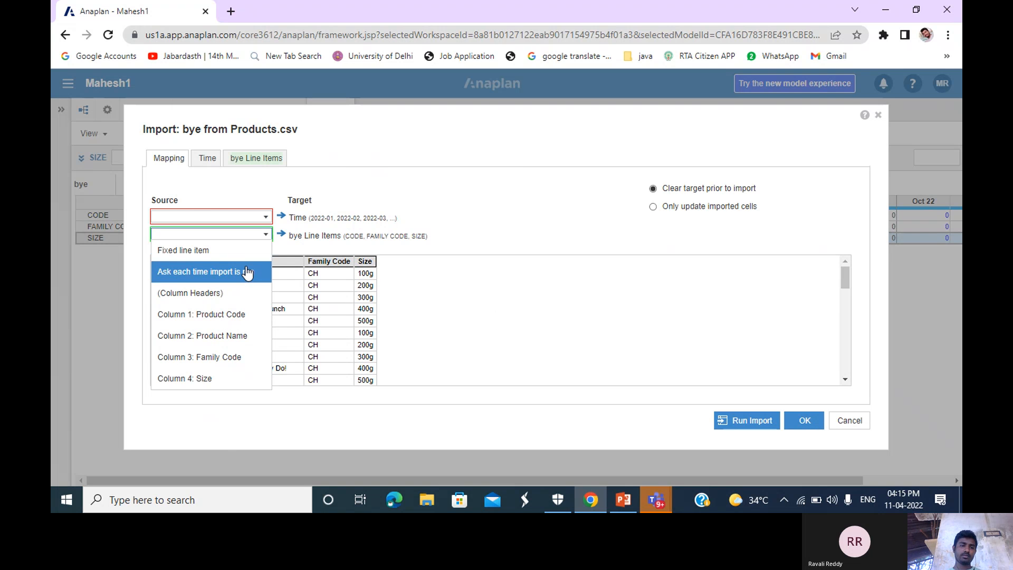
{"action": "left_click", "coordinate": [236, 294]}
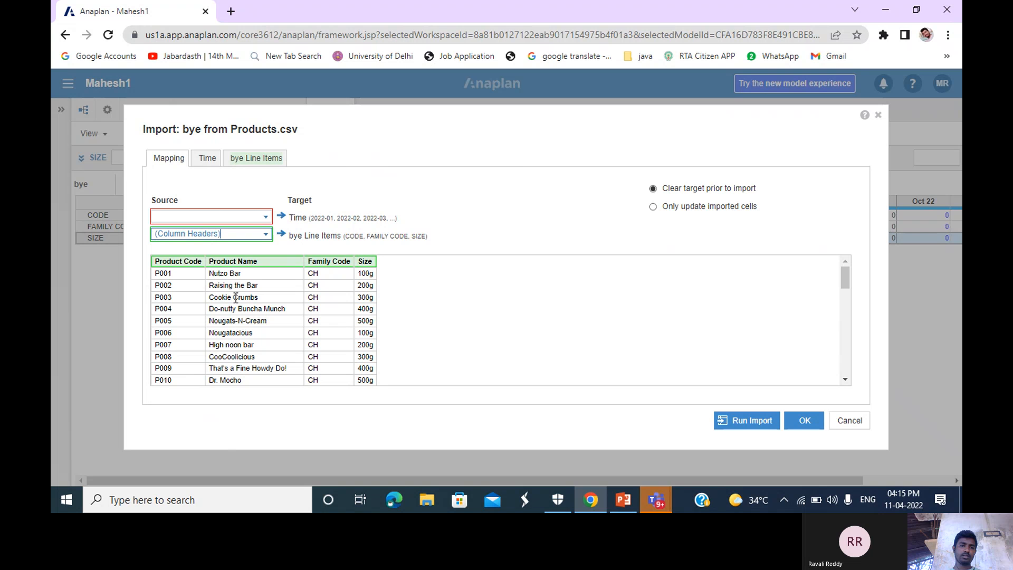
{"action": "left_click", "coordinate": [265, 218]}
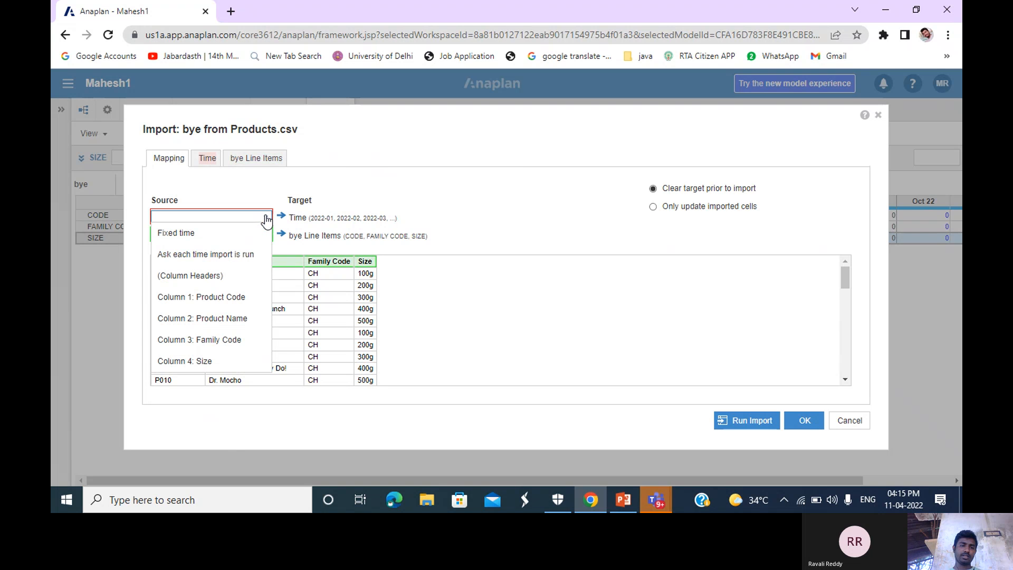
{"action": "left_click", "coordinate": [242, 255]}
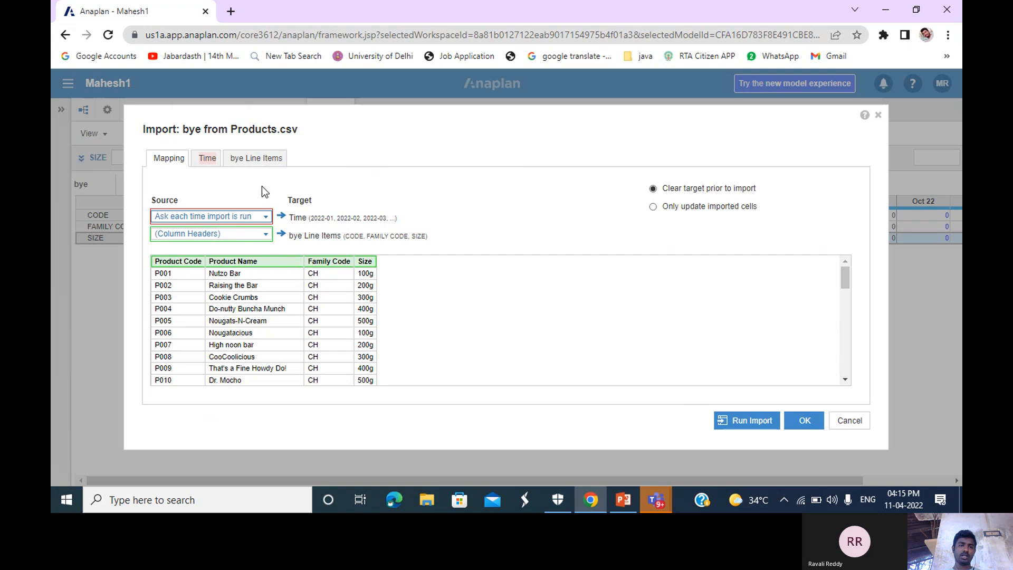
Step: Map the line items manually, assigning Product Code to CODE and ignoring the unmapped Product Name
{"action": "left_click", "coordinate": [255, 158]}
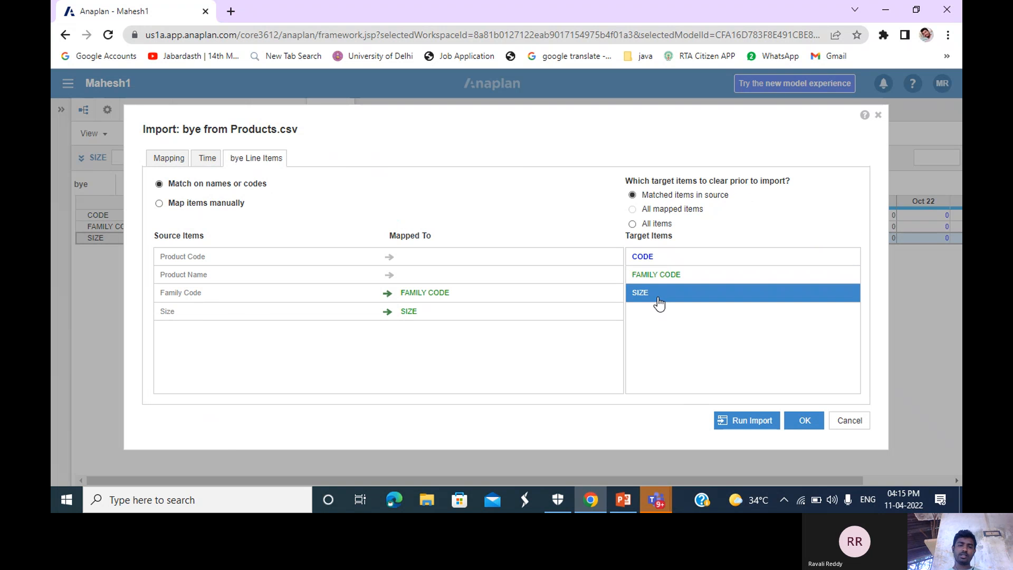
{"action": "left_click", "coordinate": [159, 204]}
{"action": "left_click", "coordinate": [276, 286]}
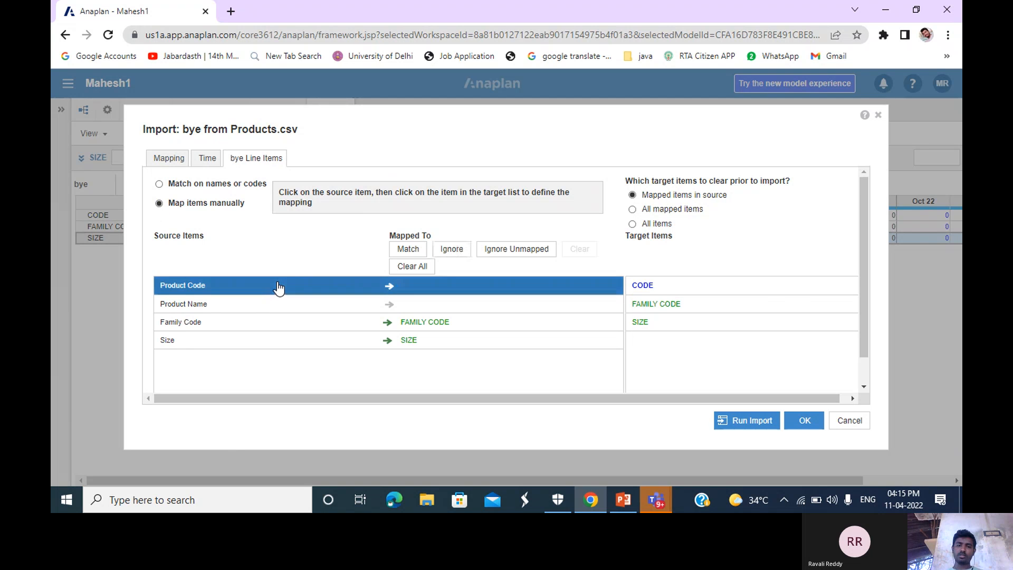
{"action": "left_click", "coordinate": [671, 290]}
{"action": "left_click", "coordinate": [354, 305]}
{"action": "left_click", "coordinate": [346, 310]}
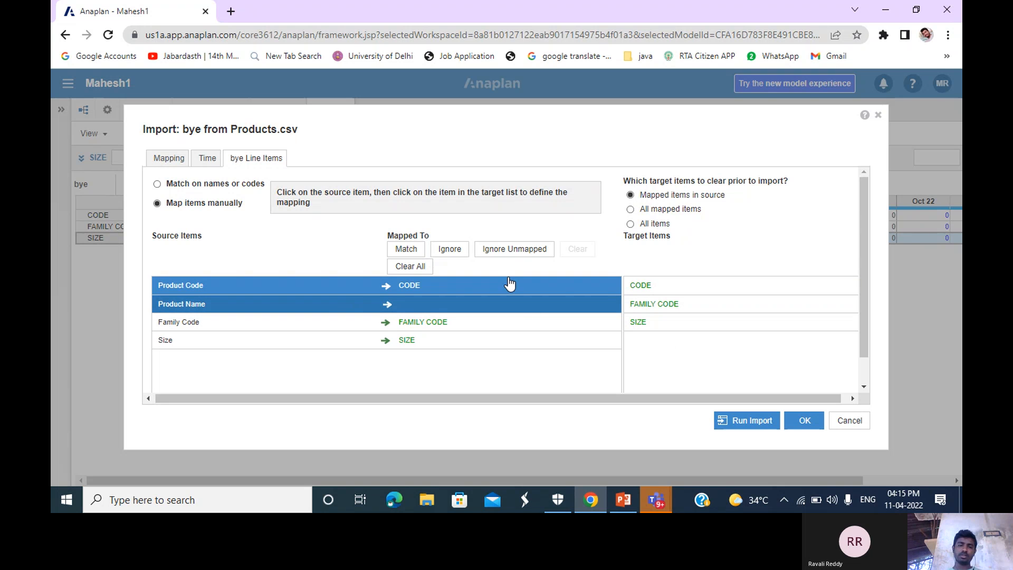
{"action": "left_click", "coordinate": [514, 251]}
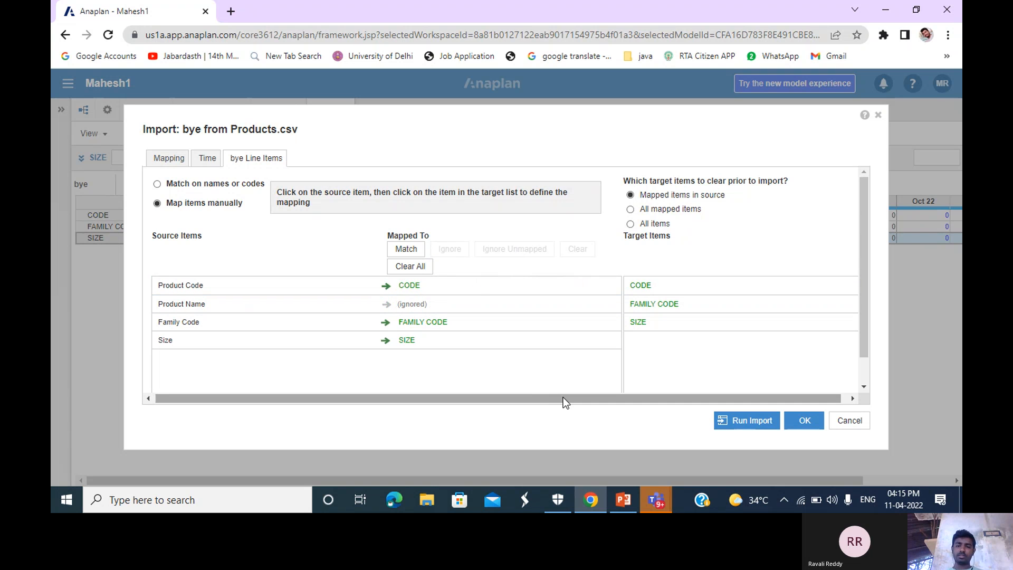
Step: Run the Products.csv import into the bye module with FY22 as the Time item, and close the import report
{"action": "left_click", "coordinate": [754, 421]}
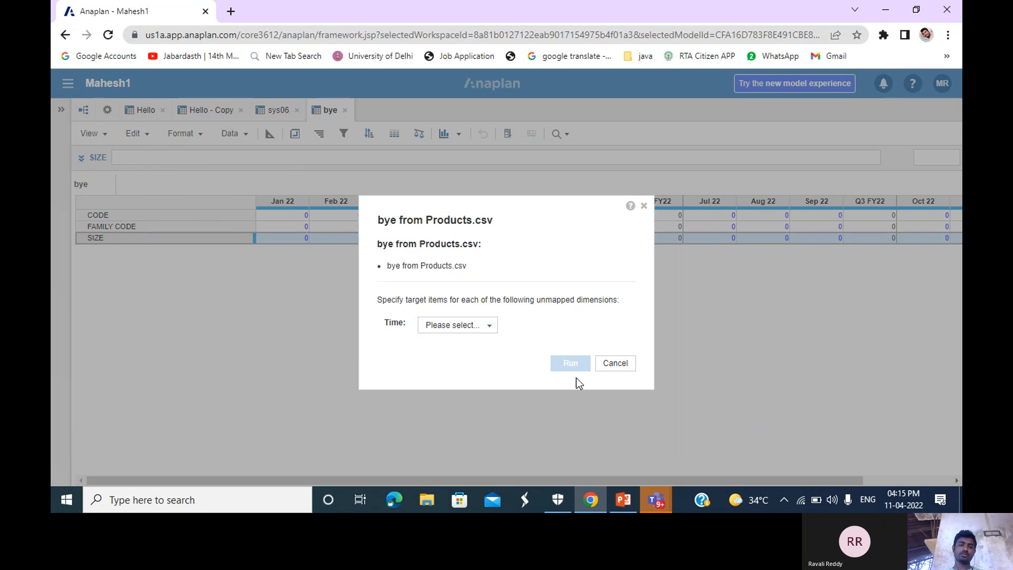
{"action": "left_click", "coordinate": [486, 326]}
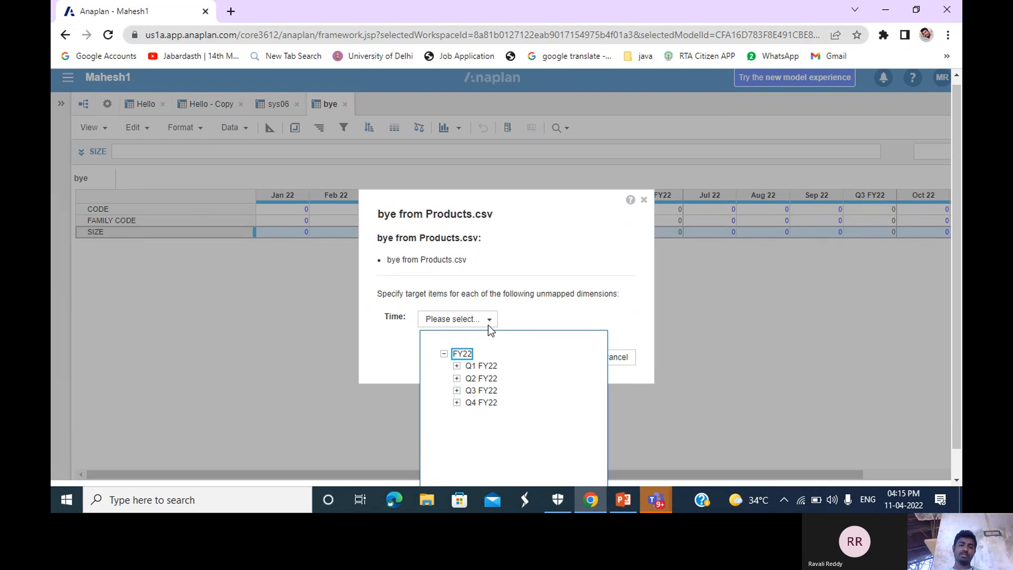
{"action": "left_click", "coordinate": [466, 354]}
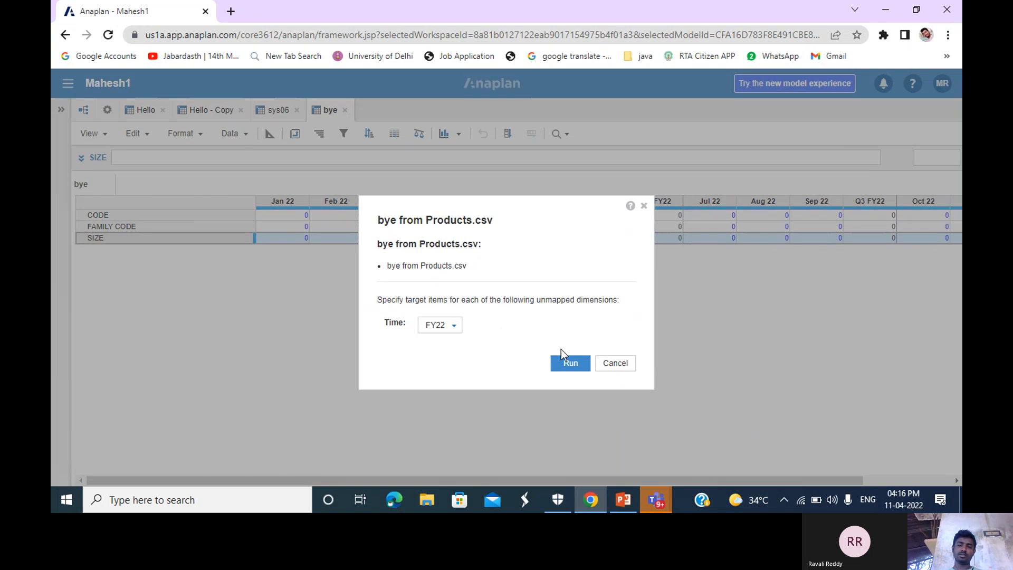
{"action": "left_click", "coordinate": [581, 363]}
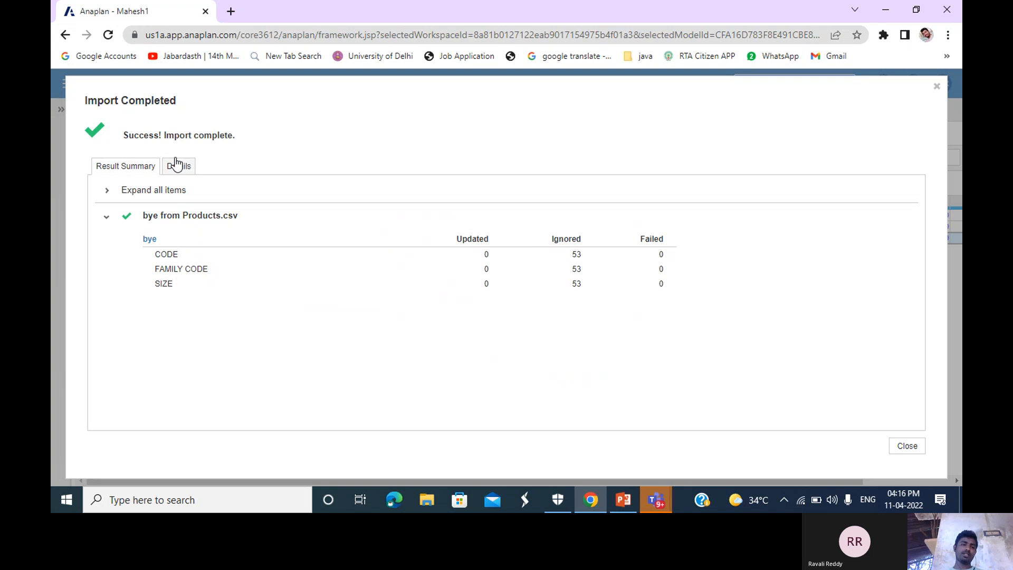
{"action": "left_click", "coordinate": [907, 446]}
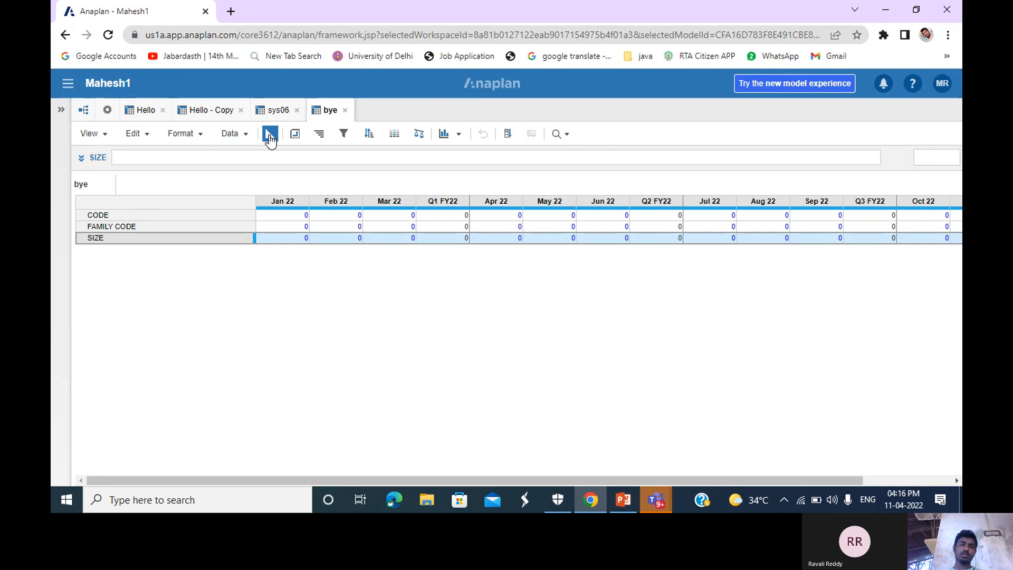
Step: Review the bye module's line item settings in the blueprint view, and switch to the Revenue and margin modules slide in PowerPoint
{"action": "left_click", "coordinate": [270, 135]}
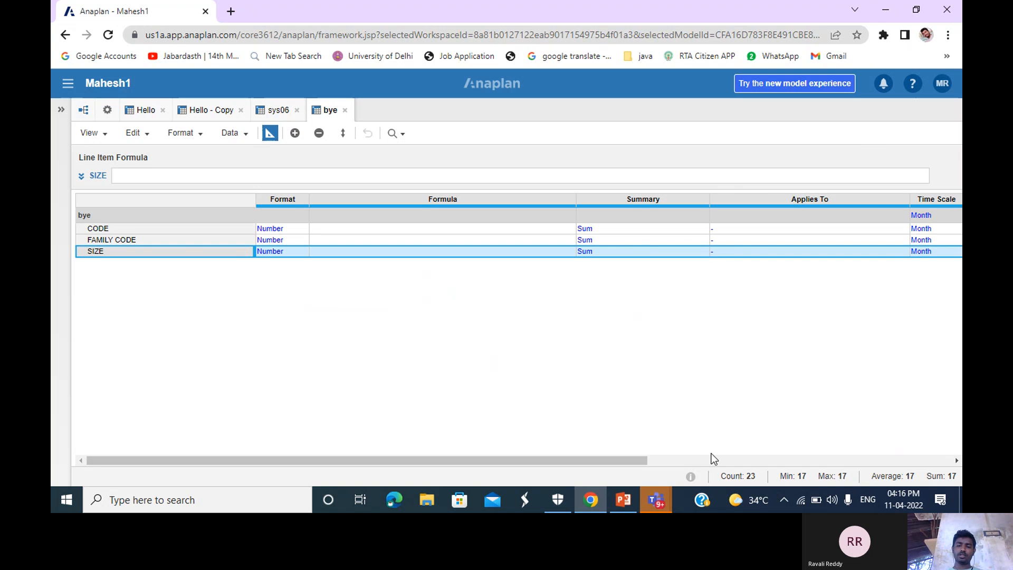
{"action": "mouse_move", "coordinate": [623, 499]}
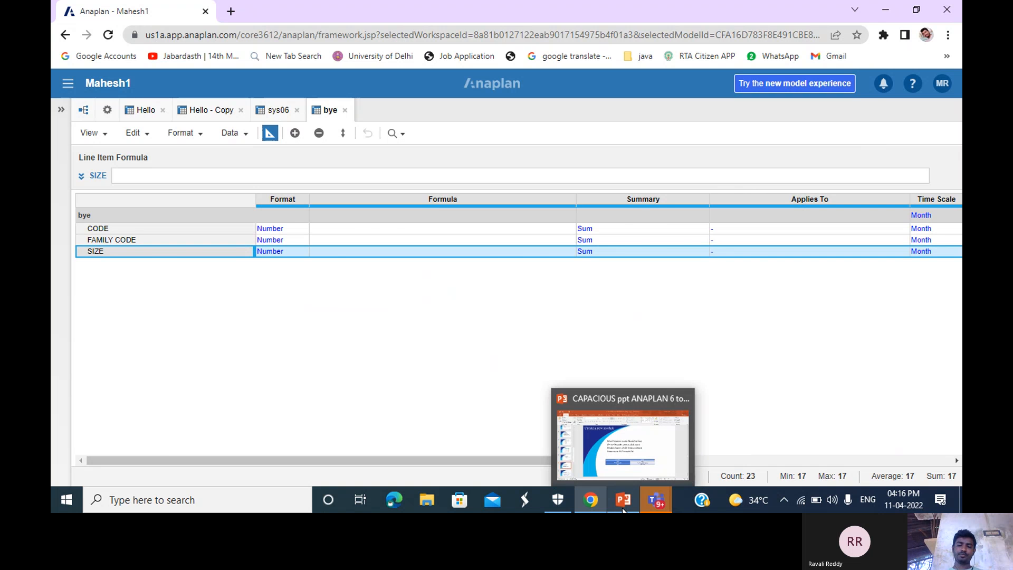
{"action": "left_click", "coordinate": [613, 446]}
{"action": "left_click", "coordinate": [165, 464]}
{"action": "left_click", "coordinate": [166, 464]}
{"action": "left_click", "coordinate": [166, 464]}
{"action": "left_click", "coordinate": [124, 408]}
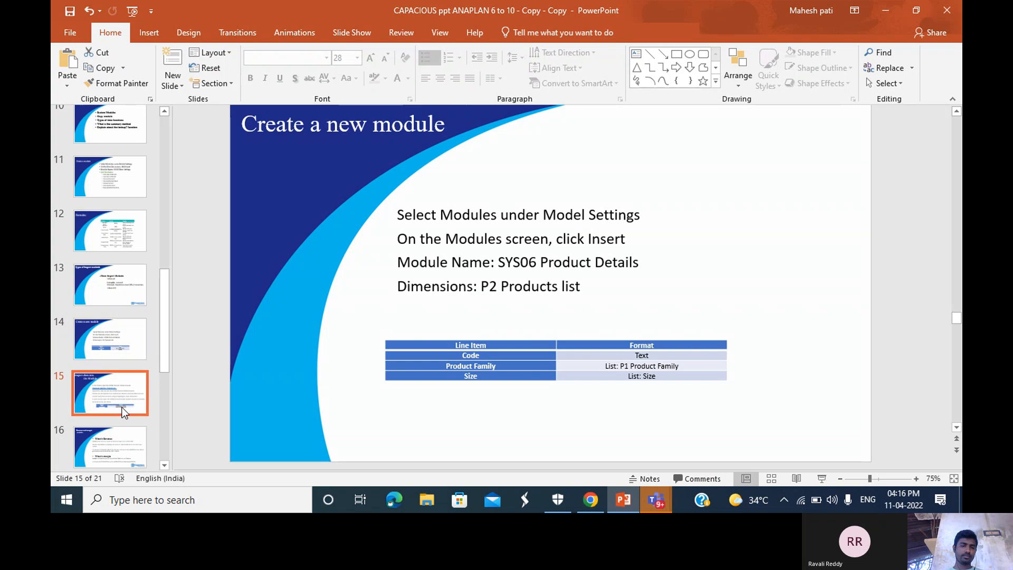
{"action": "left_click", "coordinate": [132, 456]}
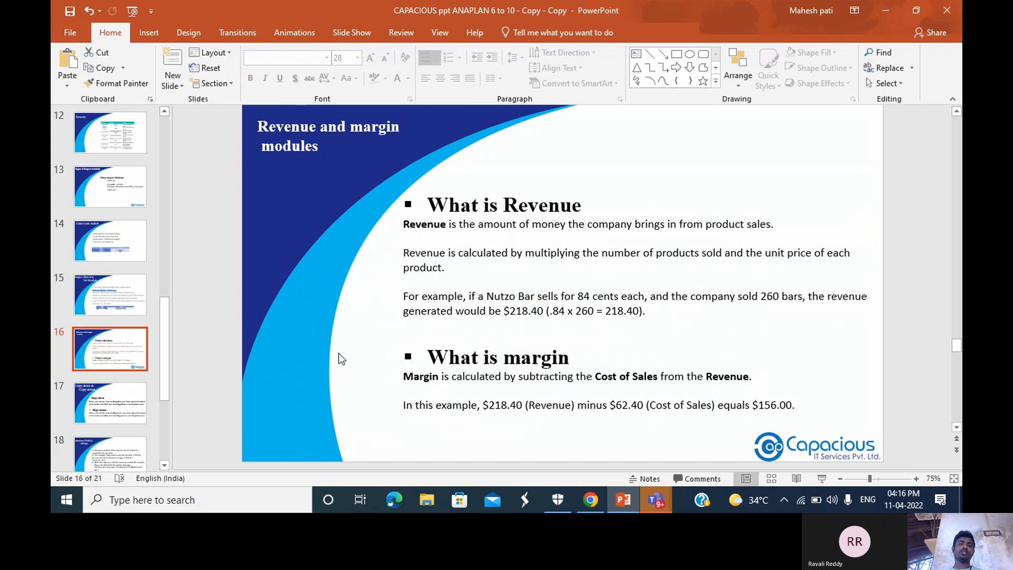